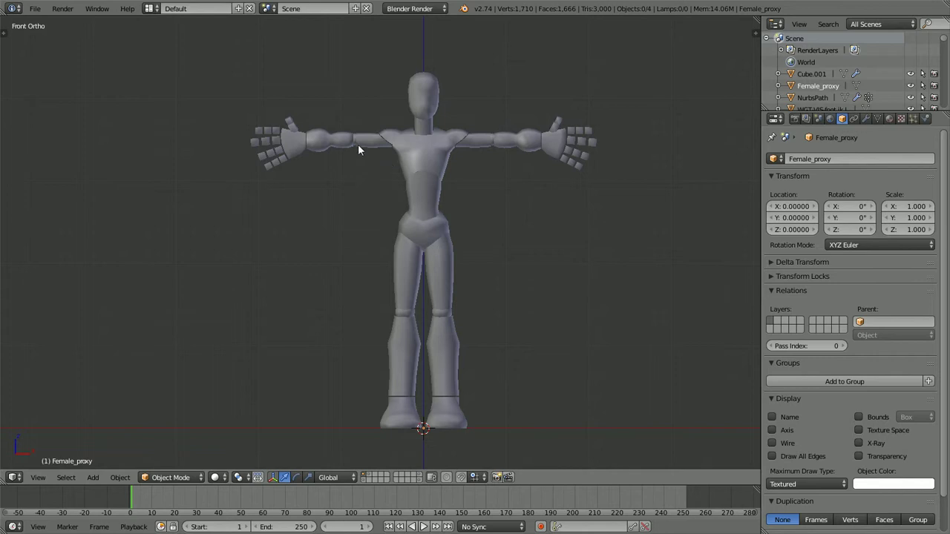
Show the layer holding the rigged figure and put the female_proxy_rig.001 armature into Pose Mode
right_click(319, 139)
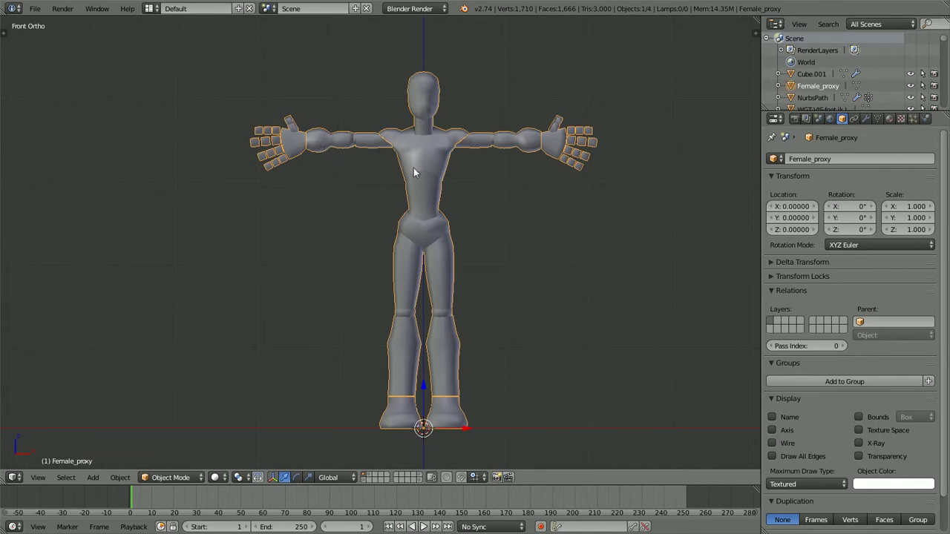
key("h")
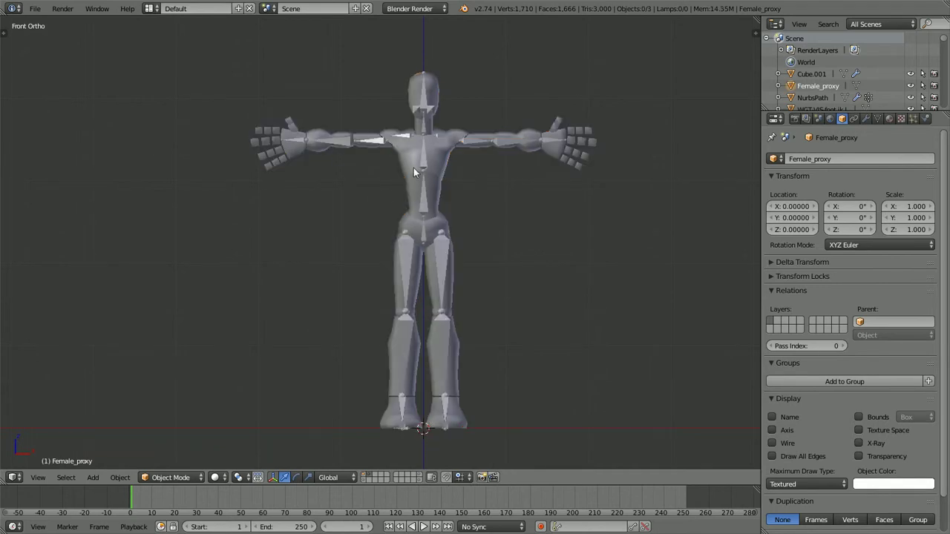
scroll(413, 169, "up", 3)
scroll(424, 186, "down", 2)
scroll(389, 213, "up", 2)
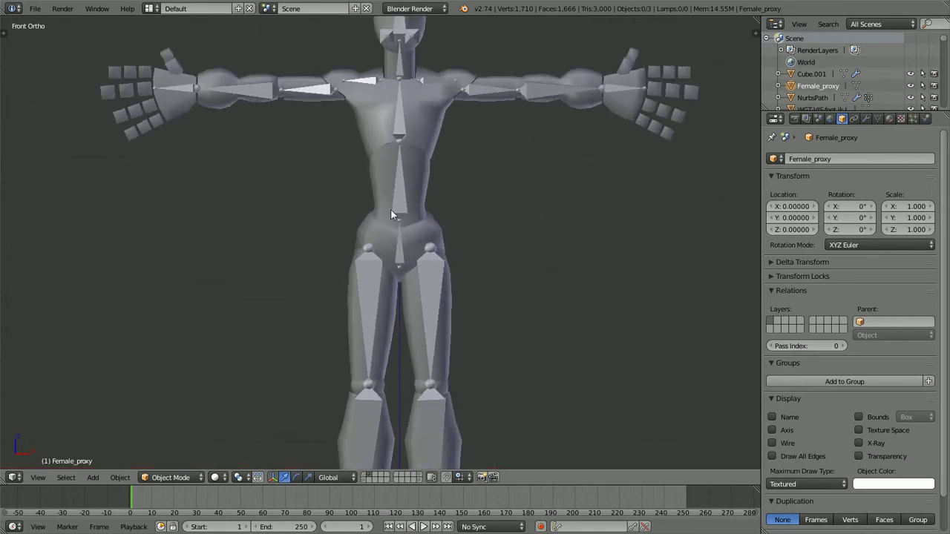
right_click(395, 204)
key("ctrl+Tab")
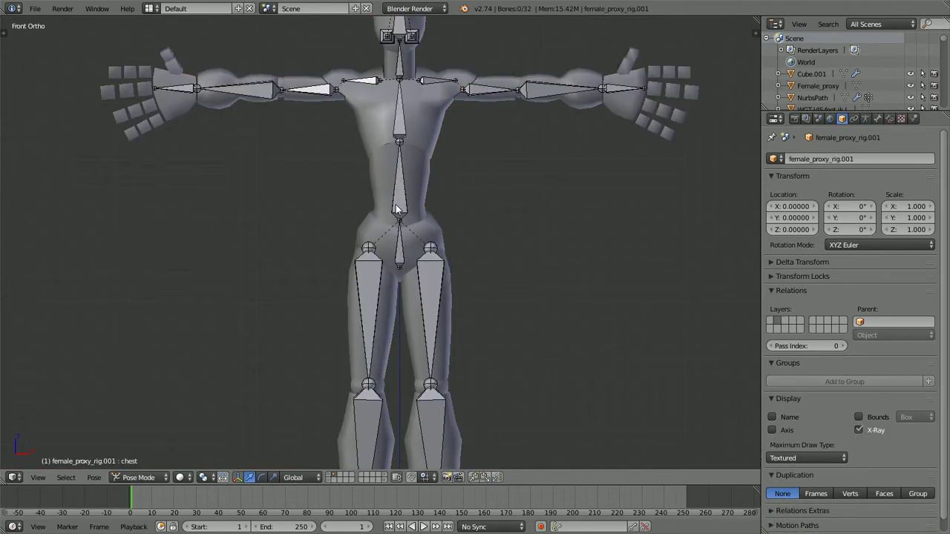
Try swinging the left and right thigh bones outward in front view, cancelling each rotation
right_click(430, 261)
key("r")
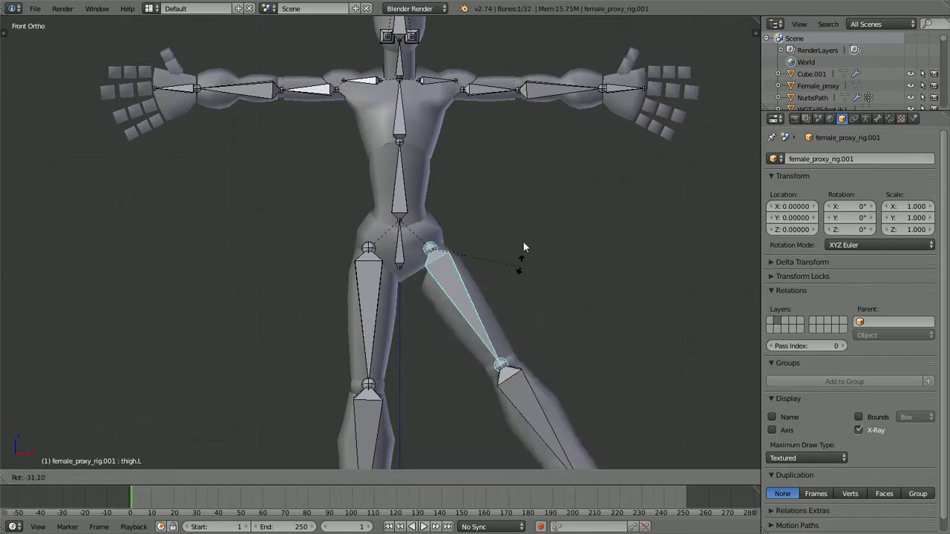
right_click(454, 273)
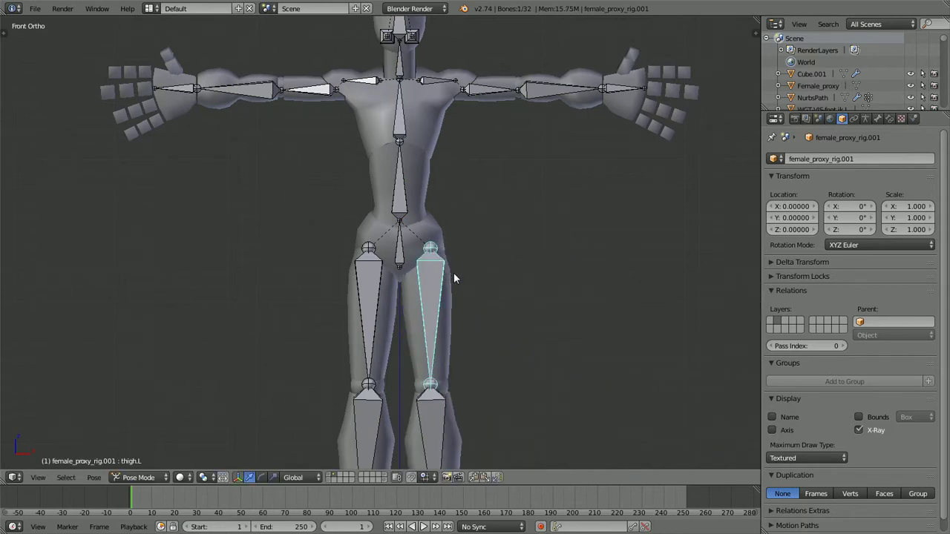
right_click(374, 286)
key("r")
right_click(340, 280)
key("r")
right_click(355, 249)
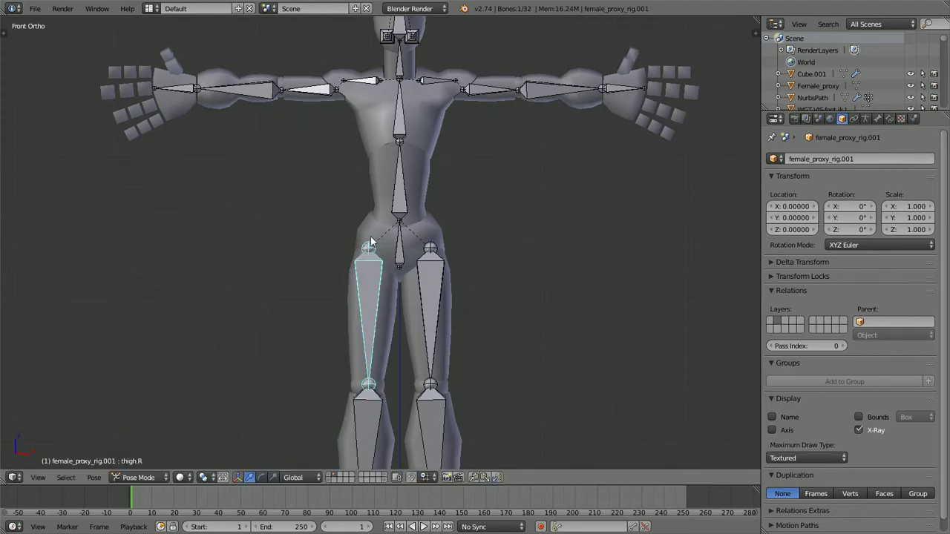
key("r")
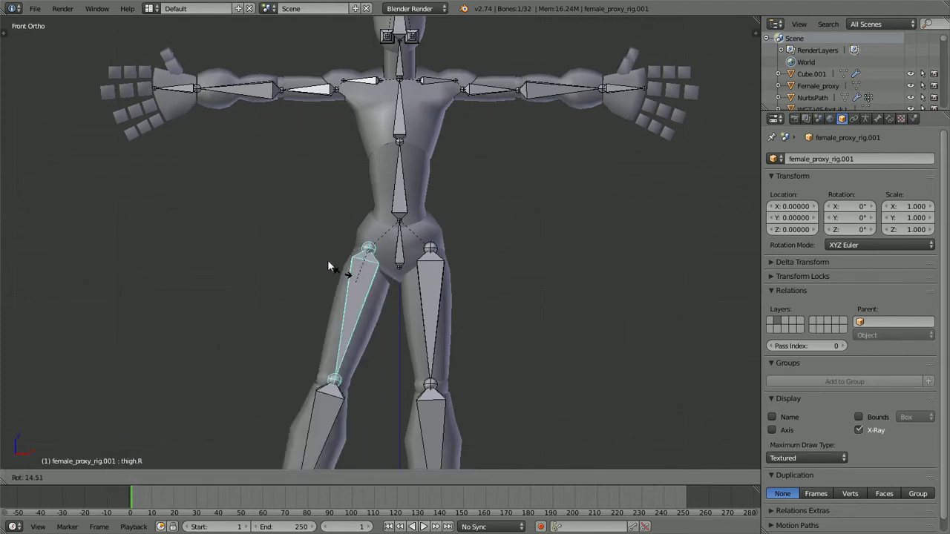
right_click(341, 278)
In right view, rotate the right thigh bone backward to nearly horizontal and try bending the right shin bone
key("KP_3")
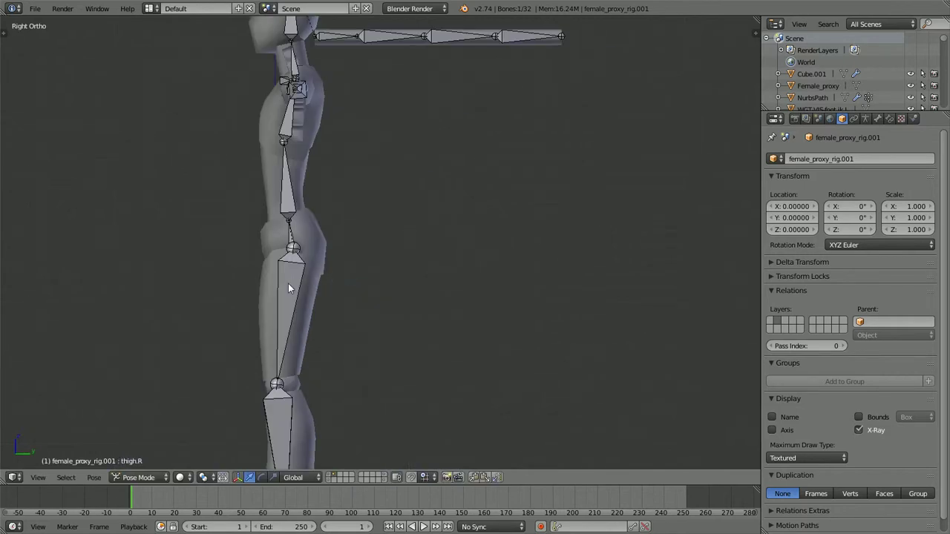
middle_click_drag(288, 283, 380, 230, "shift")
scroll(379, 230, "up", 2)
key("r")
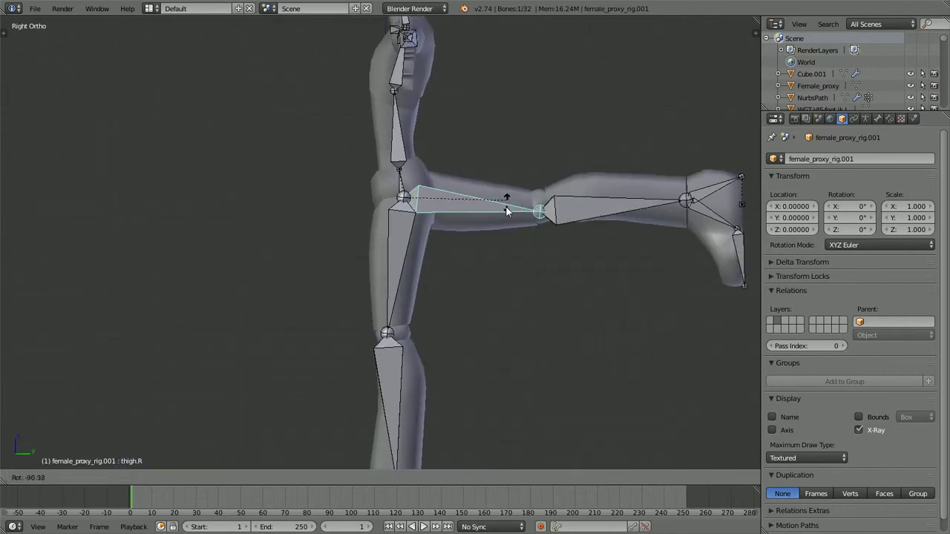
left_click(627, 223)
right_click(624, 216)
key("r")
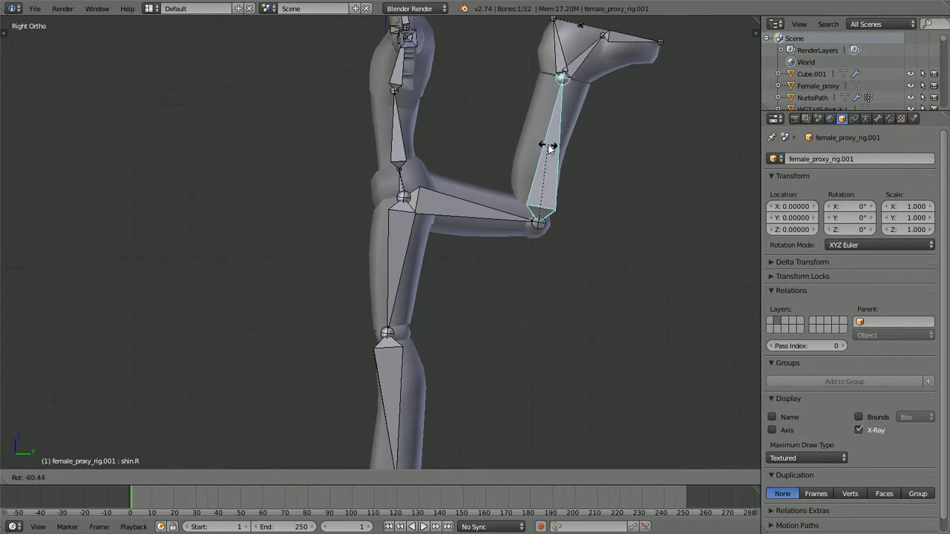
right_click(608, 250)
key("KP_1")
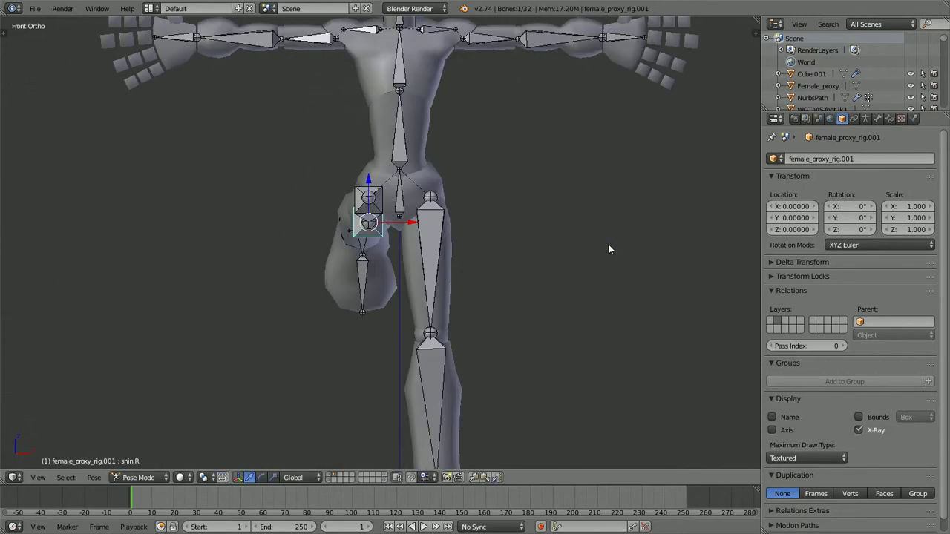
Clear the rotation of all bones in the rig and leave them deselected
key("a")
key("a")
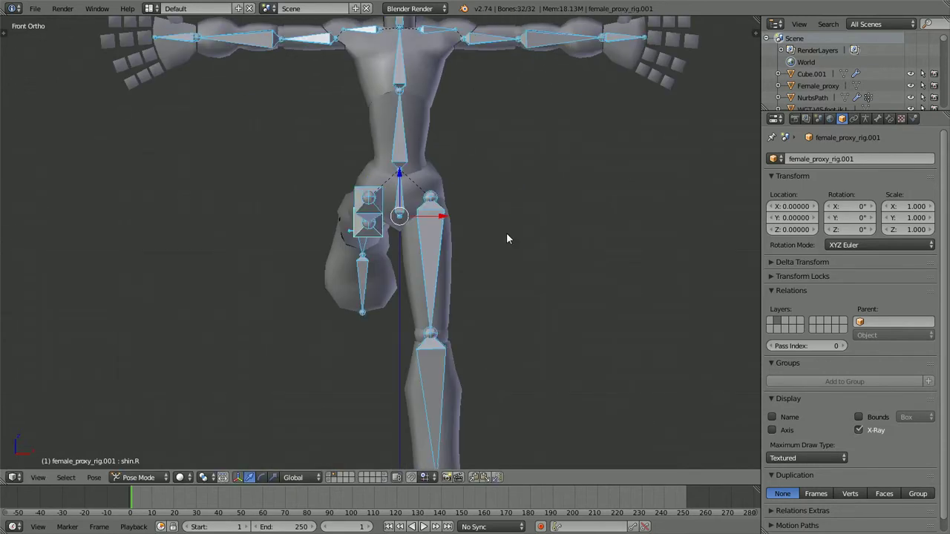
key("alt+r")
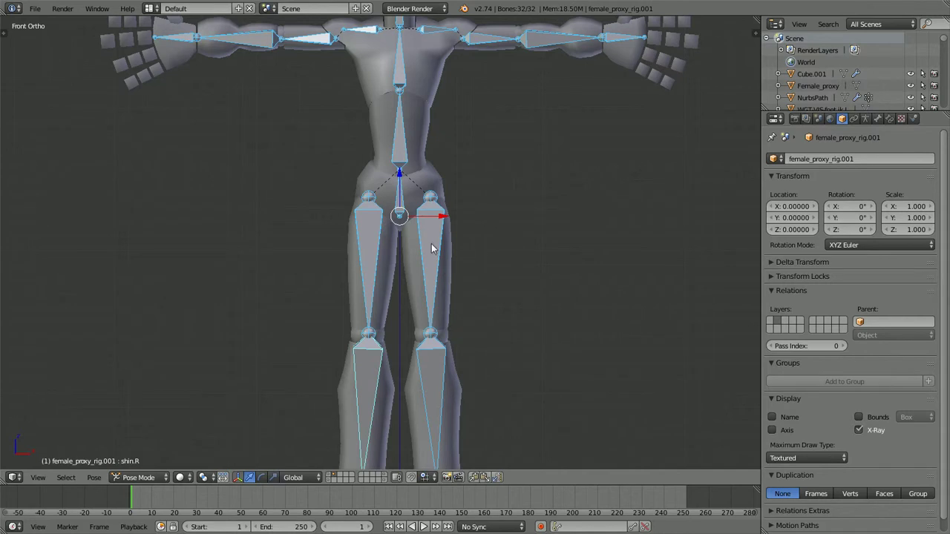
key("a")
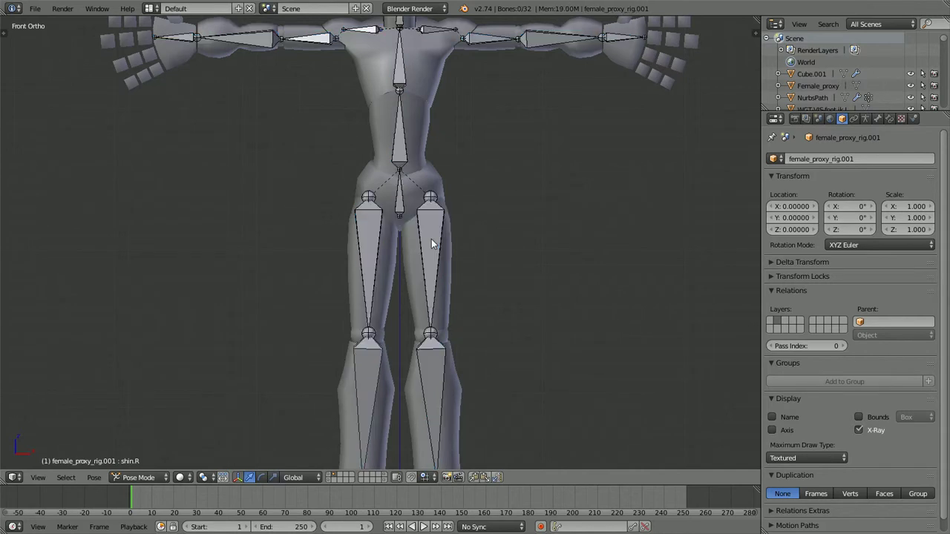
Examine the rig's hips and chest bones from the front and at an angle
scroll(431, 238, "down", 2)
right_click(401, 208)
scroll(400, 208, "down", 1)
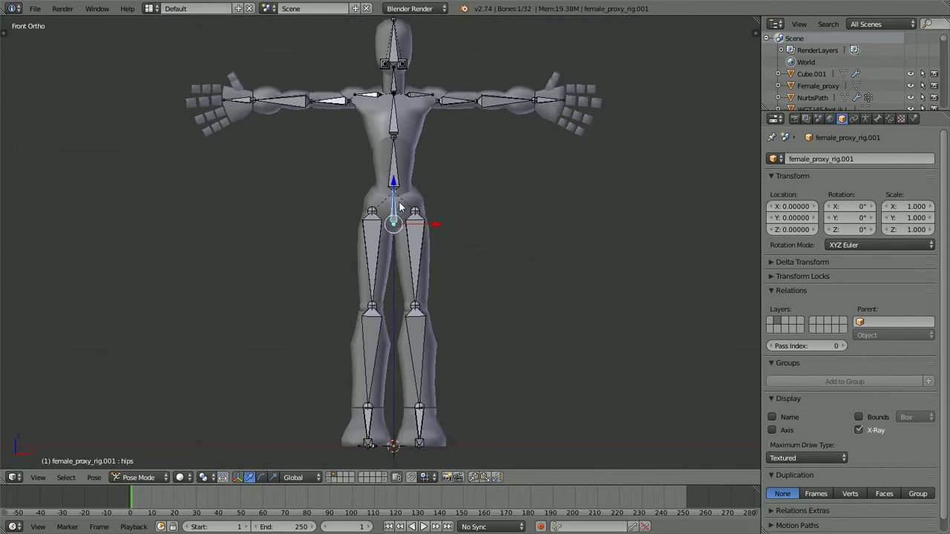
key("a")
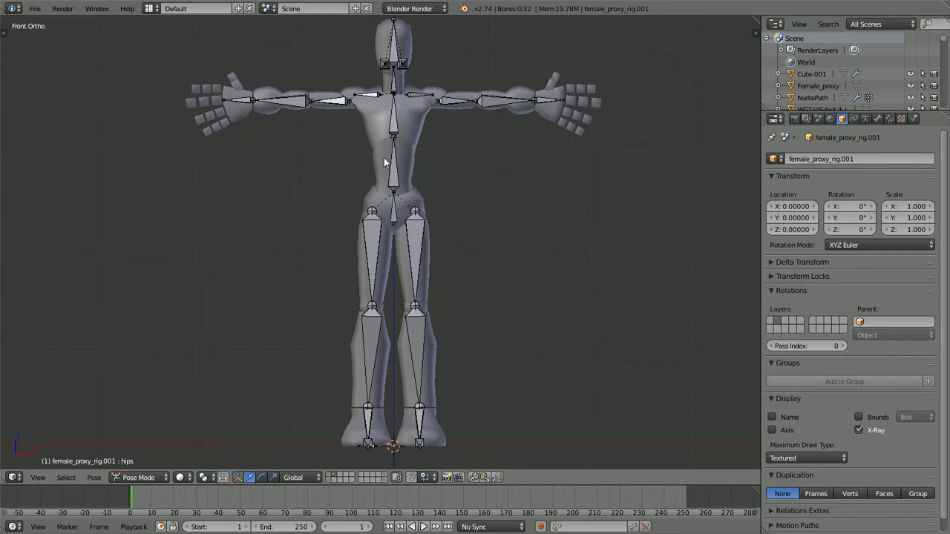
middle_click_drag(376, 163, 422, 188)
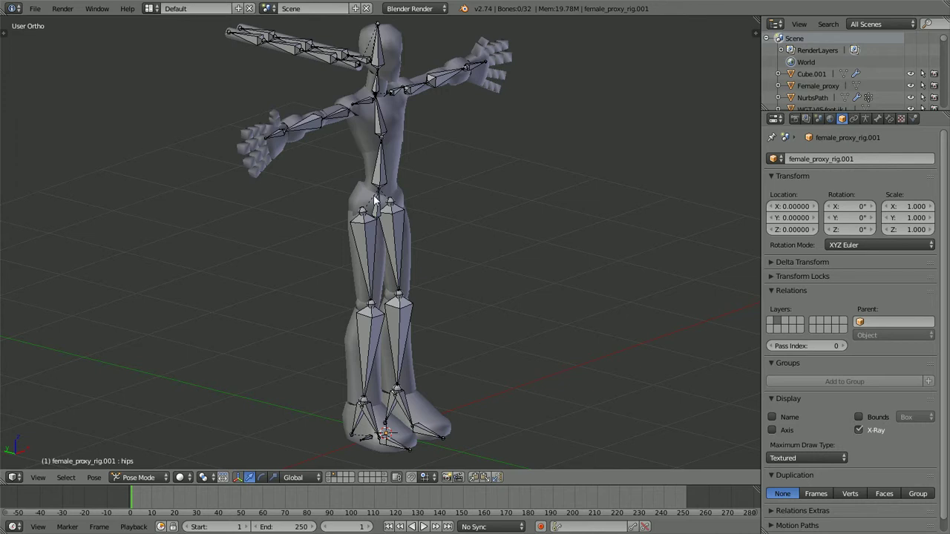
right_click(378, 136)
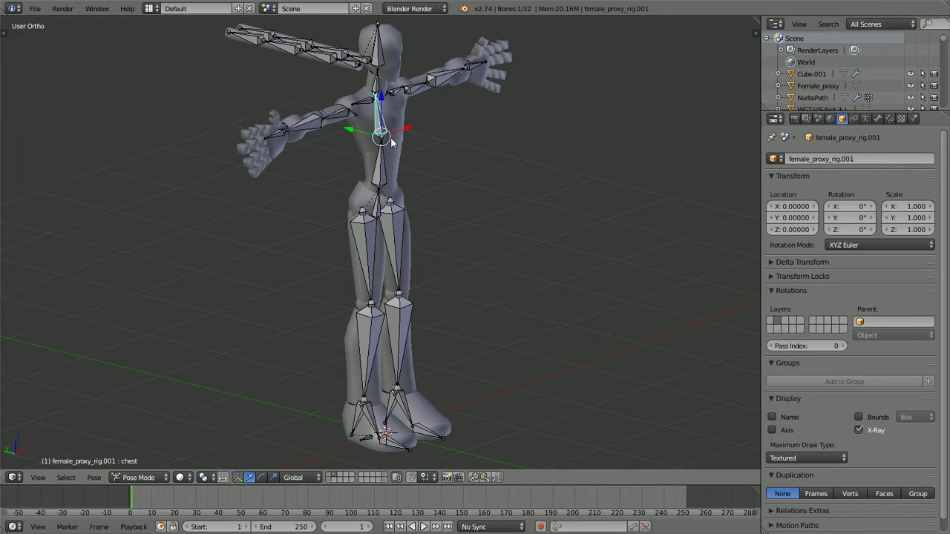
key("KP_1")
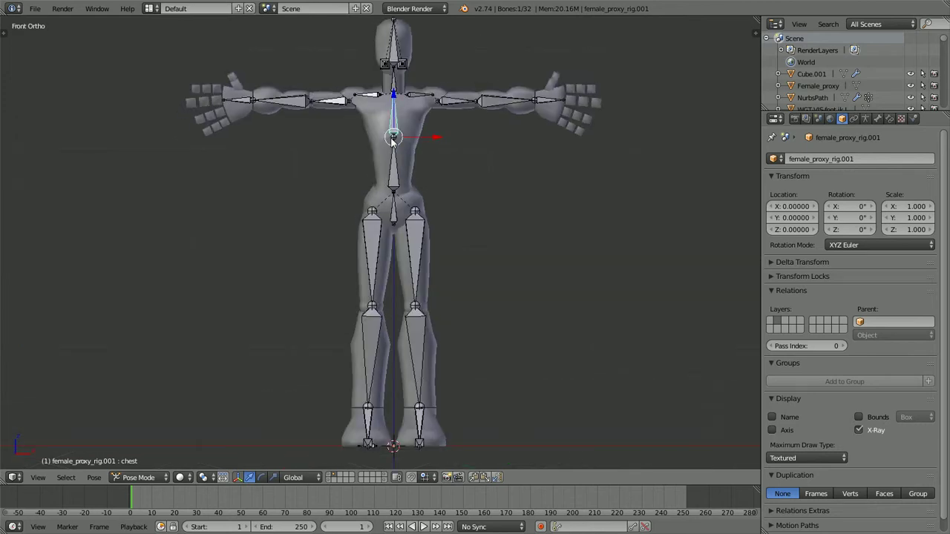
Return to Object Mode, show only layer 1 and open the Female_proxy mesh in Edit Mode with nothing selected
key("ctrl+Tab")
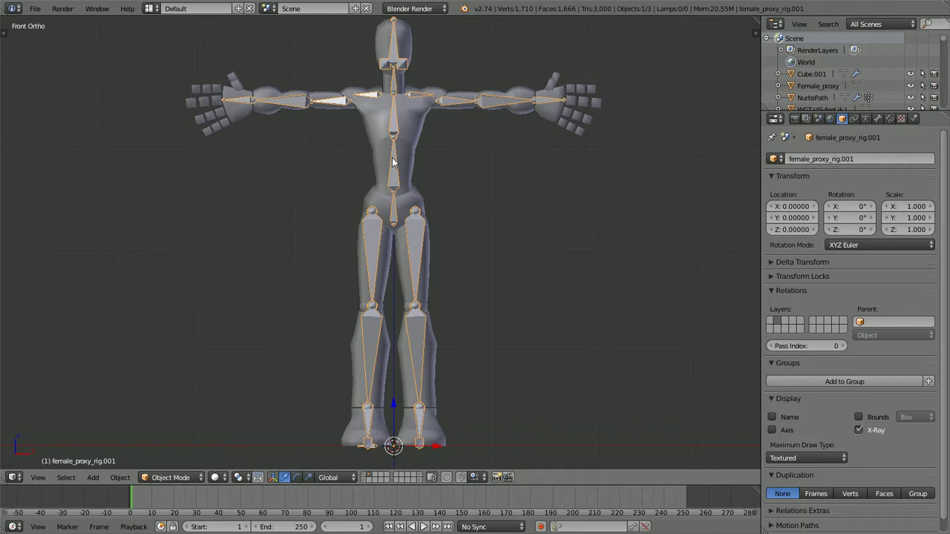
key("1")
right_click(391, 155)
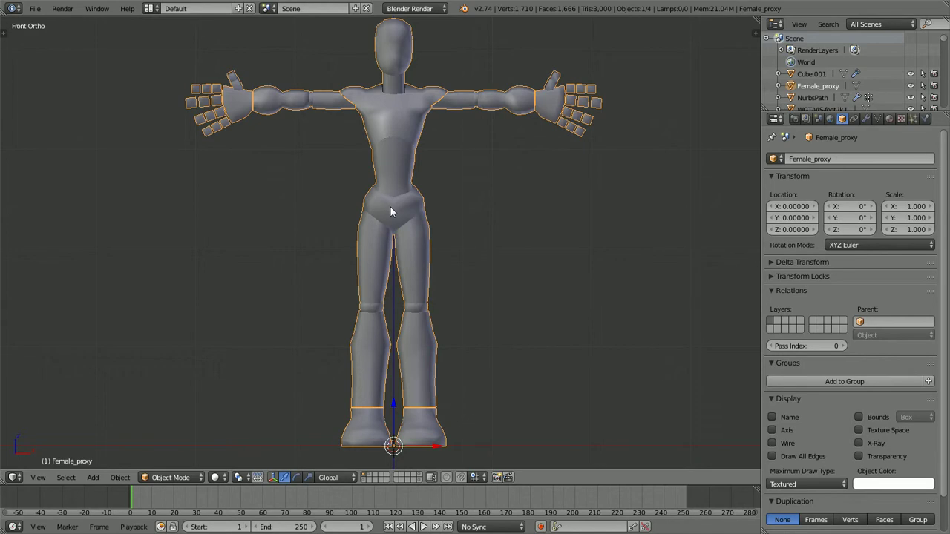
key("Tab")
middle_click_drag(371, 152, 394, 271, "shift")
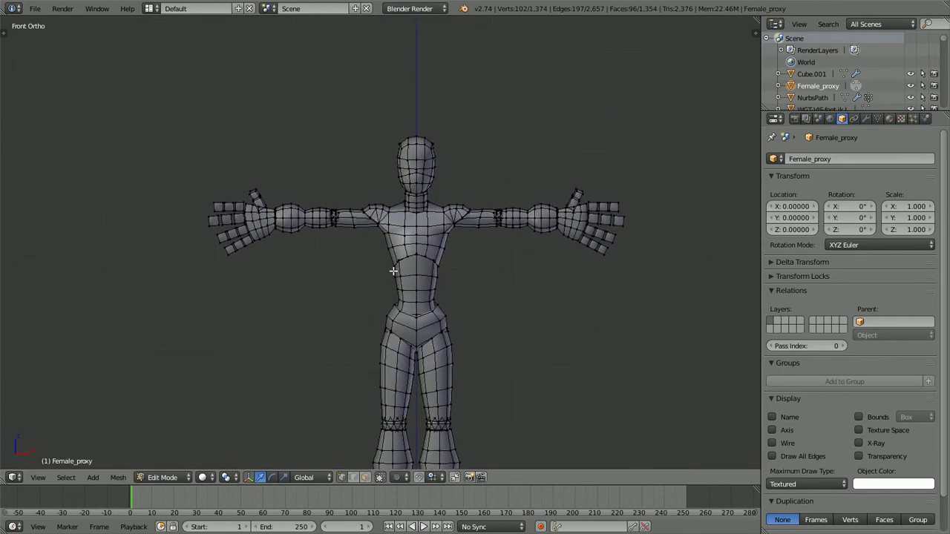
scroll(394, 270, "up", 5)
key("a")
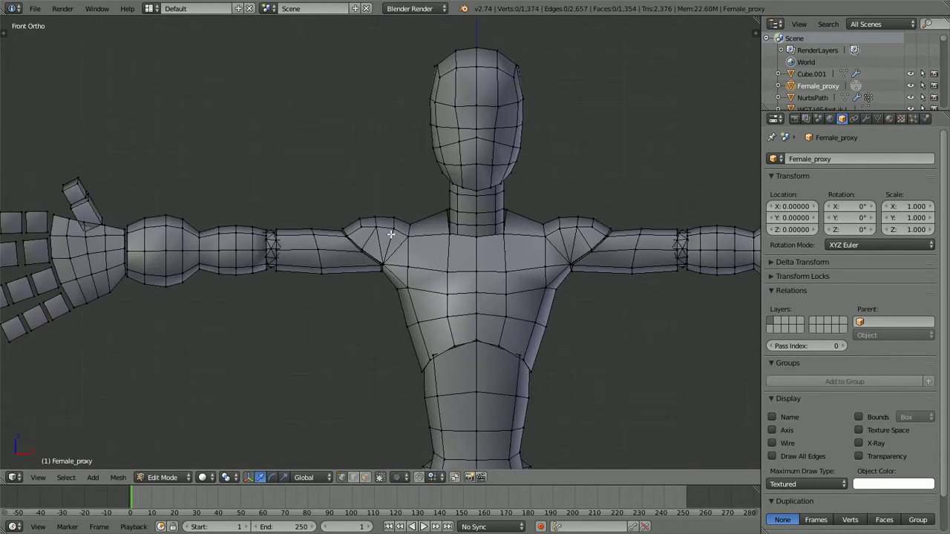
Examine how the shoulder, upper arm and torso pieces of the Female_proxy mesh are separated, from behind and in front
middle_click_drag(373, 230, 380, 238)
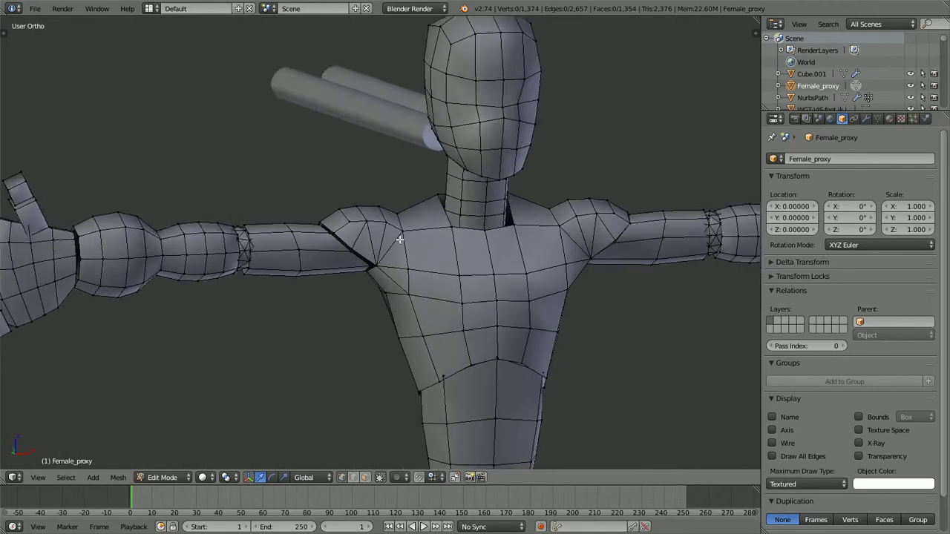
scroll(379, 223, "up", 2)
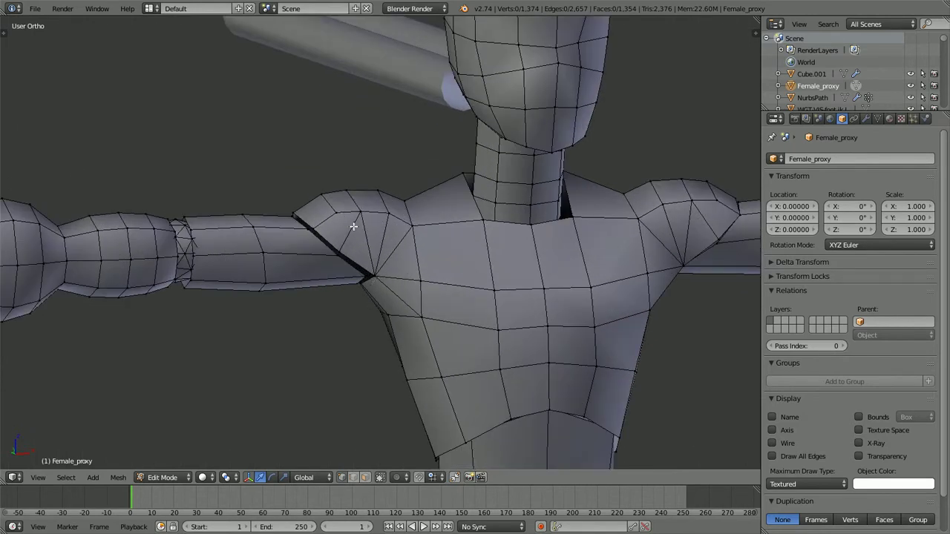
middle_click_drag(384, 254, 328, 164)
middle_click_drag(286, 197, 488, 202)
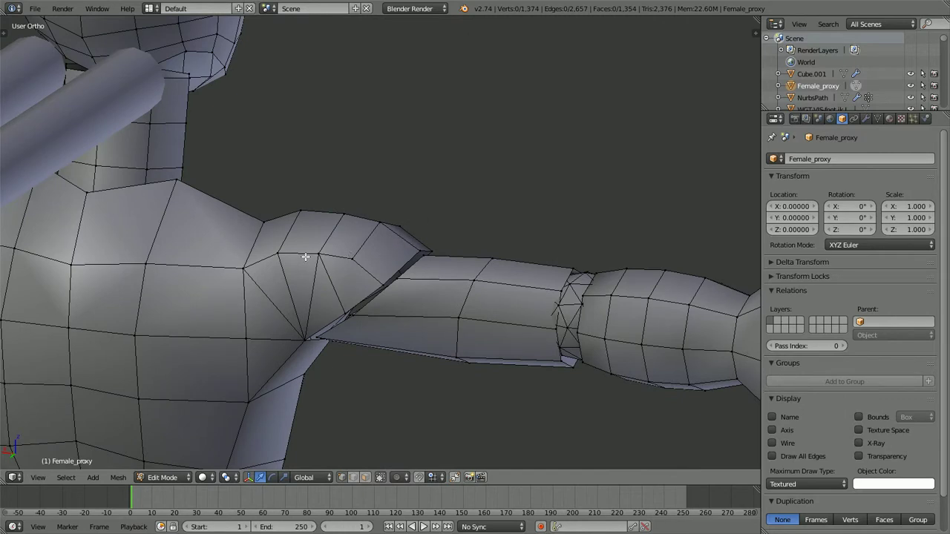
middle_click_drag(301, 277, 323, 252)
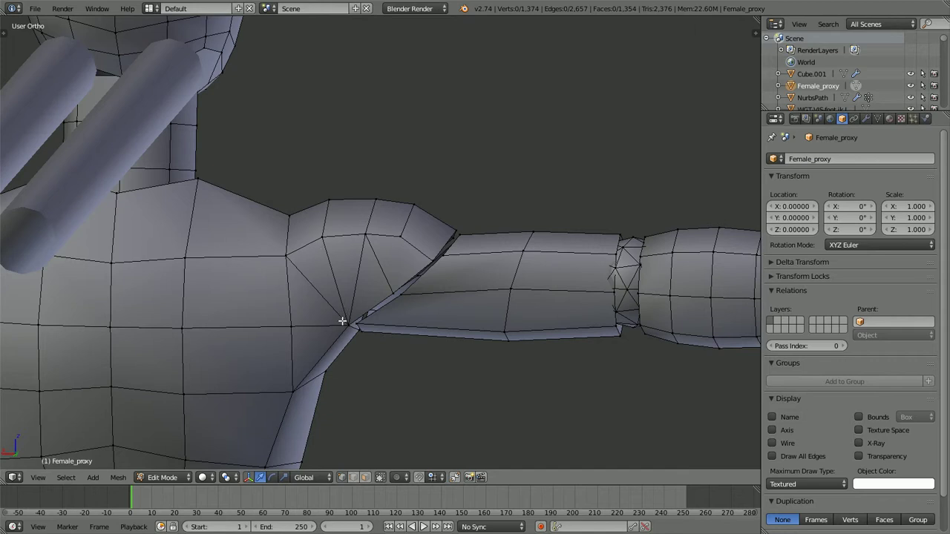
key("KP_1")
middle_click_drag(381, 324, 344, 290, "shift")
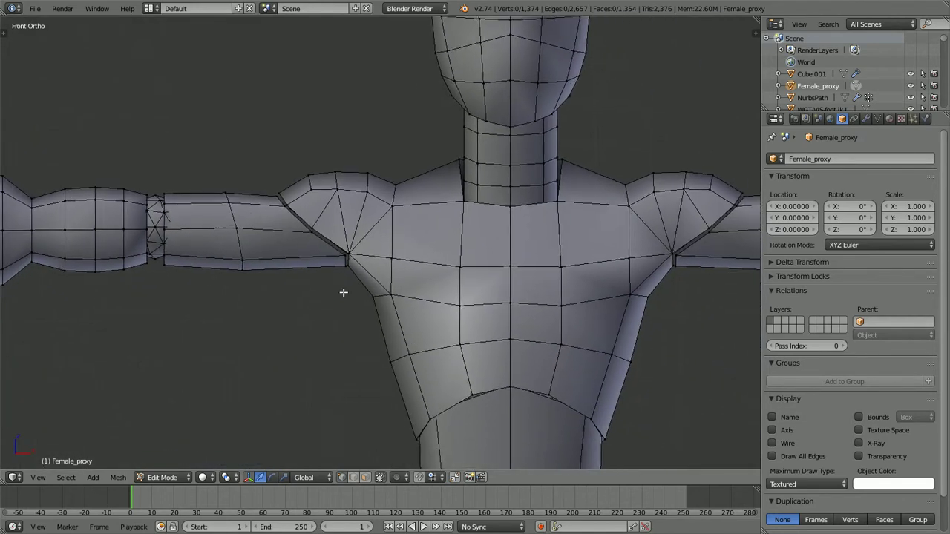
scroll(343, 290, "up", 1)
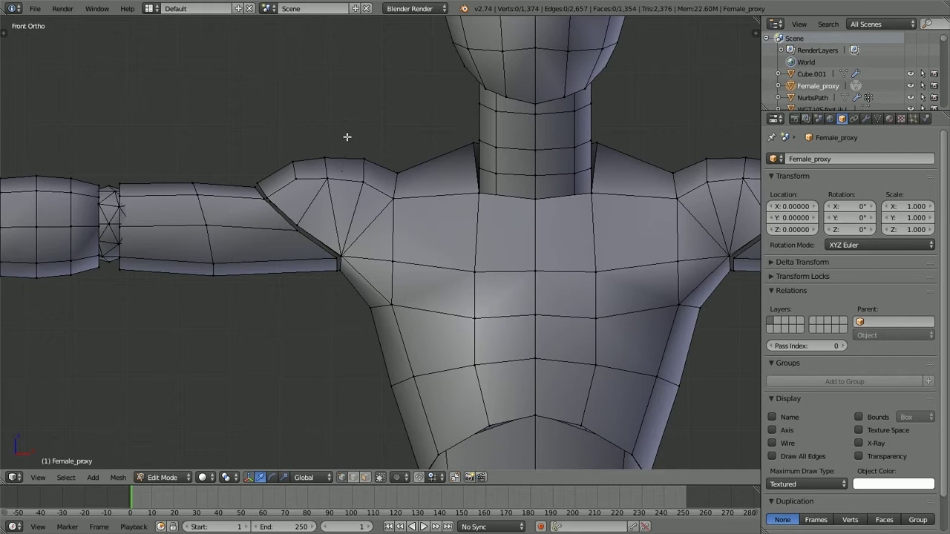
Sketch grease pencil strokes across the figure's right shoulder joint and erase them
left_click_drag(343, 138, 289, 243)
left_click_drag(364, 141, 323, 250)
mouse_move(314, 256)
right_mouse_down()
mouse_move(318, 248)
mouse_move(313, 271)
mouse_move(348, 148)
mouse_move(299, 181)
mouse_move(290, 268)
mouse_move(325, 244)
mouse_move(296, 225)
right_mouse_up()
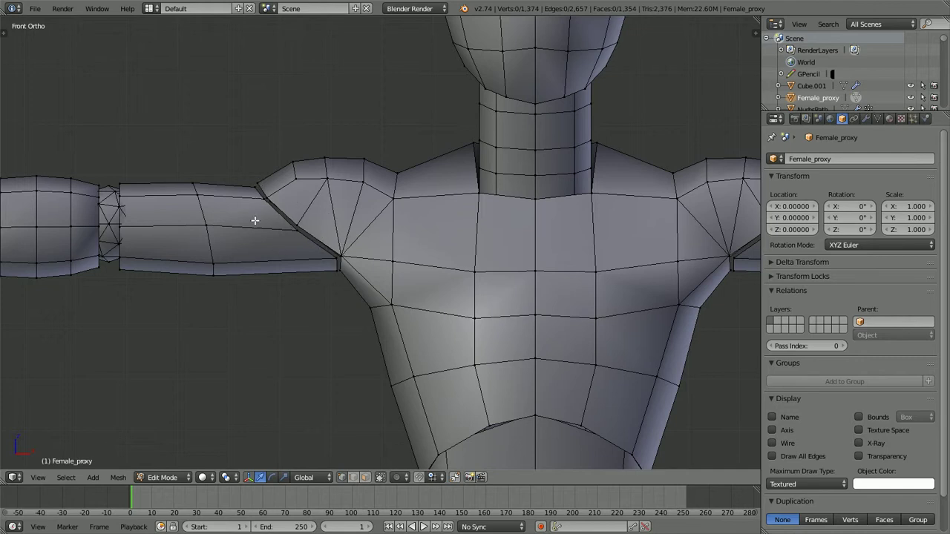
Examine the segmented mesh pieces along the arm, legs, waist and pelvis in front view
scroll(314, 206, "down", 2)
middle_click_drag(199, 221, 363, 170, "shift")
scroll(317, 193, "up", 1)
scroll(291, 197, "down", 3)
scroll(378, 201, "up", 1)
scroll(353, 223, "down", 3)
middle_click_drag(403, 242, 350, 122, "shift")
scroll(393, 207, "down", 3)
middle_click_drag(430, 292, 423, 207, "shift")
scroll(424, 211, "up", 3)
middle_click_drag(447, 160, 407, 272, "shift")
scroll(406, 272, "up", 3)
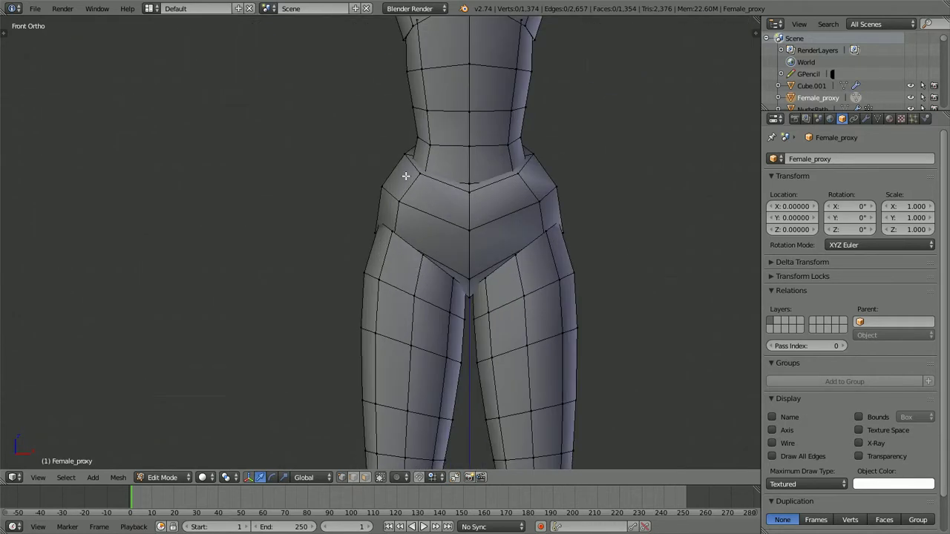
Return the Female_proxy mesh to Object Mode and search the add-ons in User Preferences for "rig"
key("Tab")
scroll(412, 183, "down", 4)
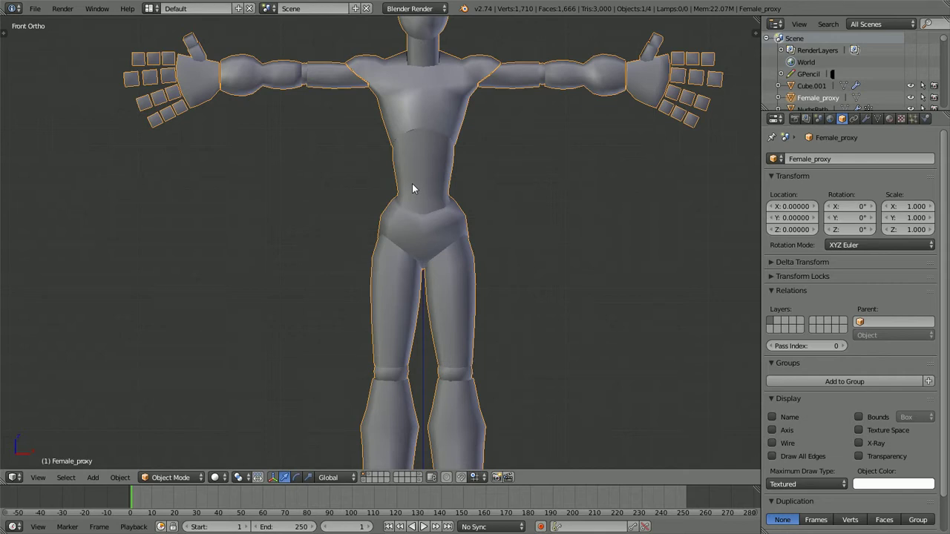
key("ctrl+alt+u")
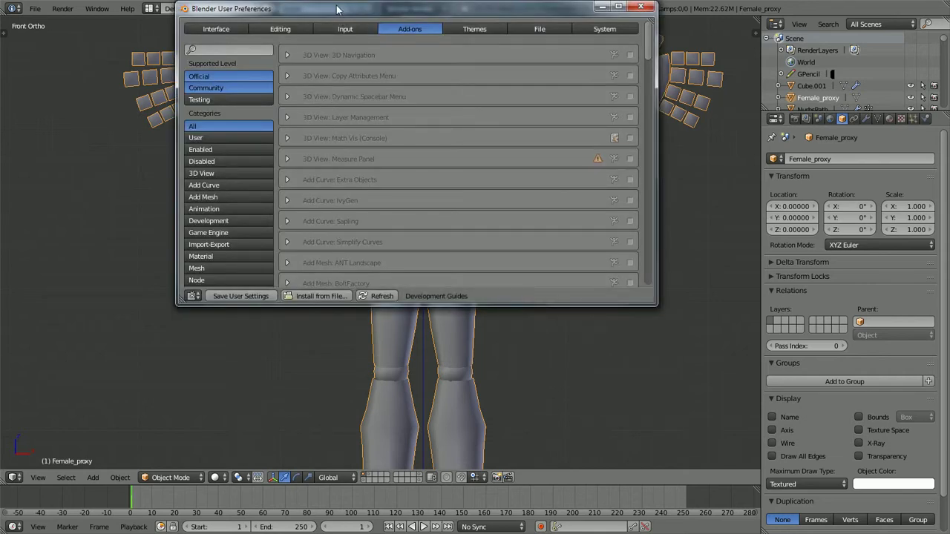
left_click_drag(286, 14, 287, 61)
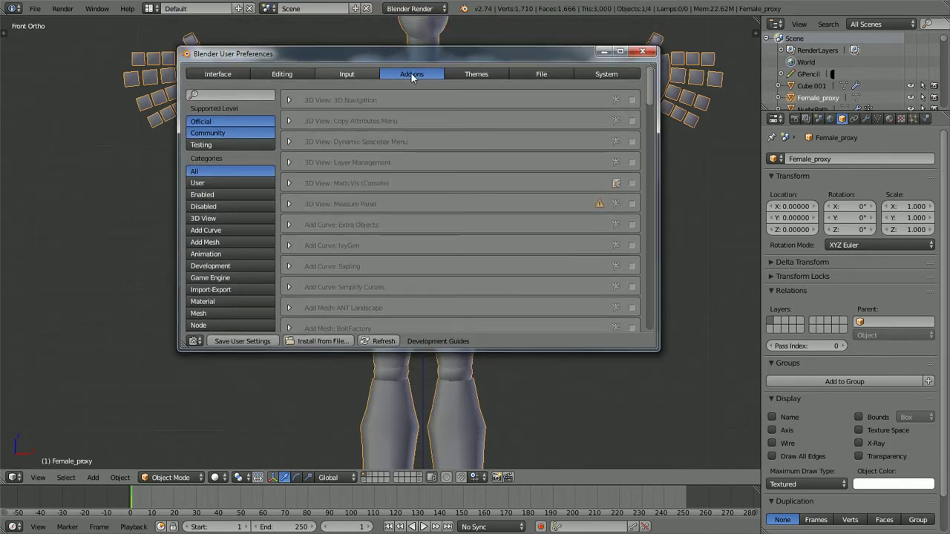
left_click(237, 94)
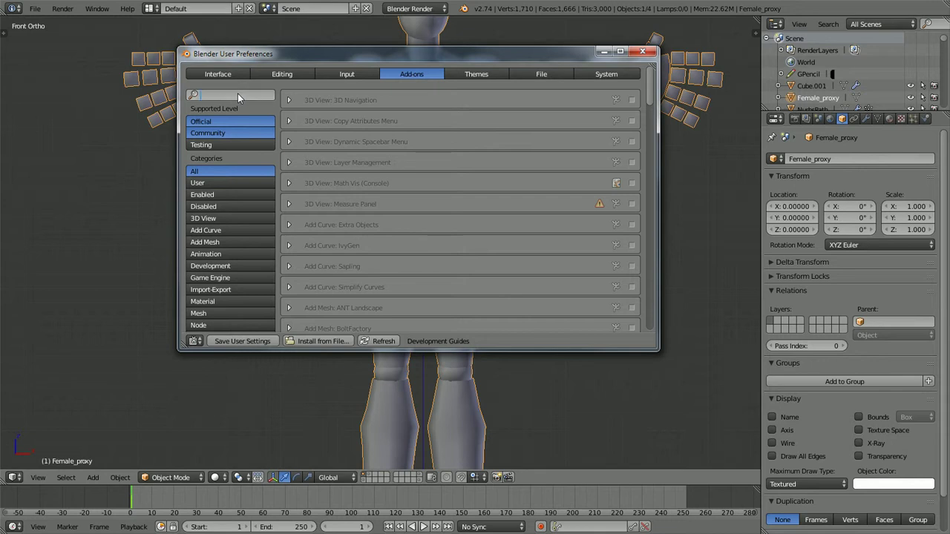
type("rig")
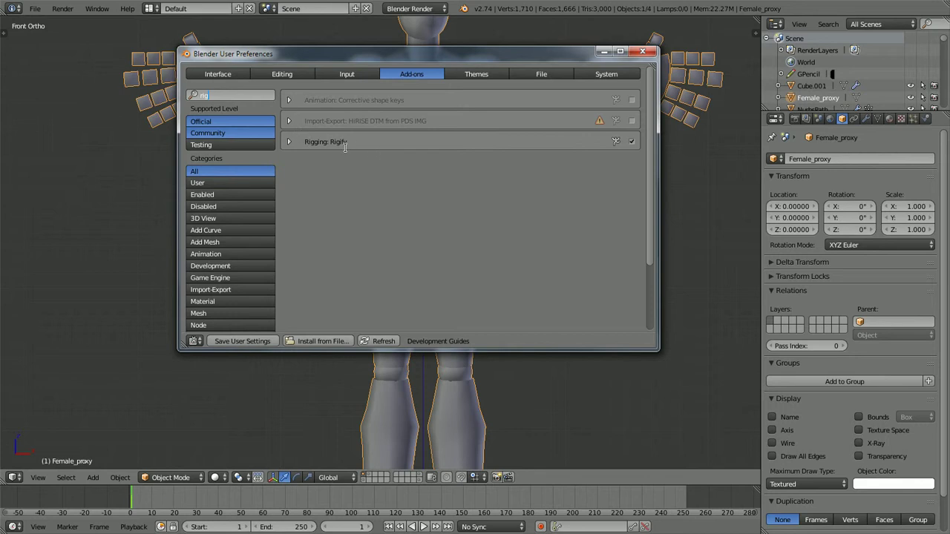
Expand the Rigging: Rigify add-on, leave it enabled, save the user settings and close the preferences
left_click(288, 141)
left_click(289, 142)
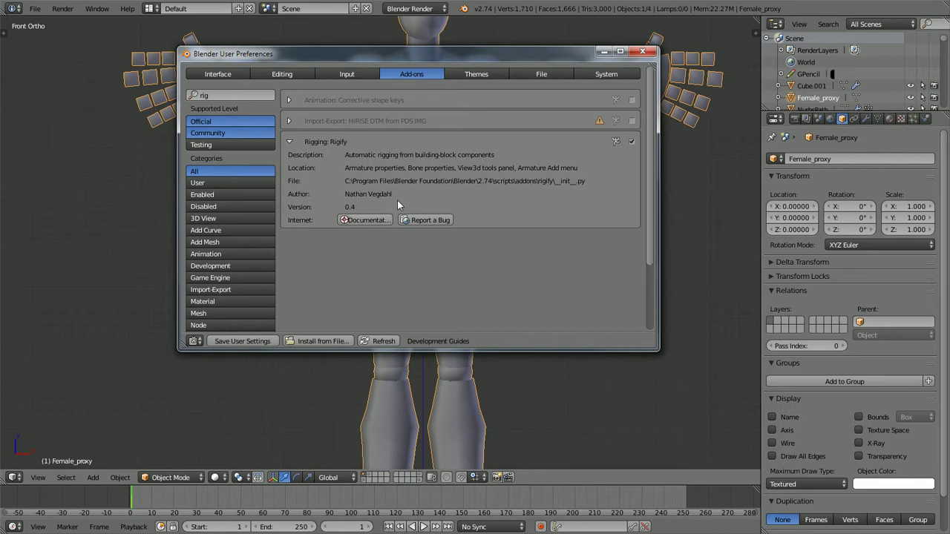
left_click(631, 142)
left_click(631, 142)
left_click(261, 346)
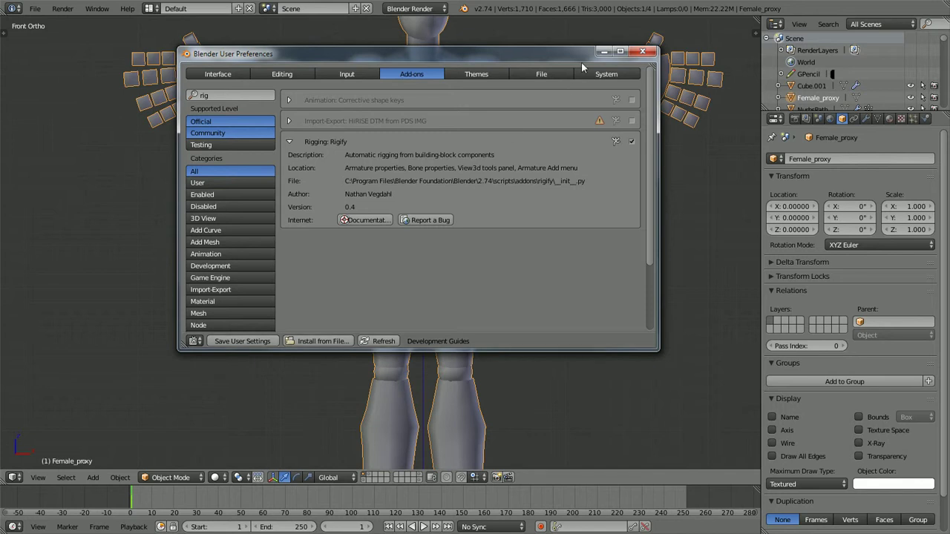
left_click(641, 56)
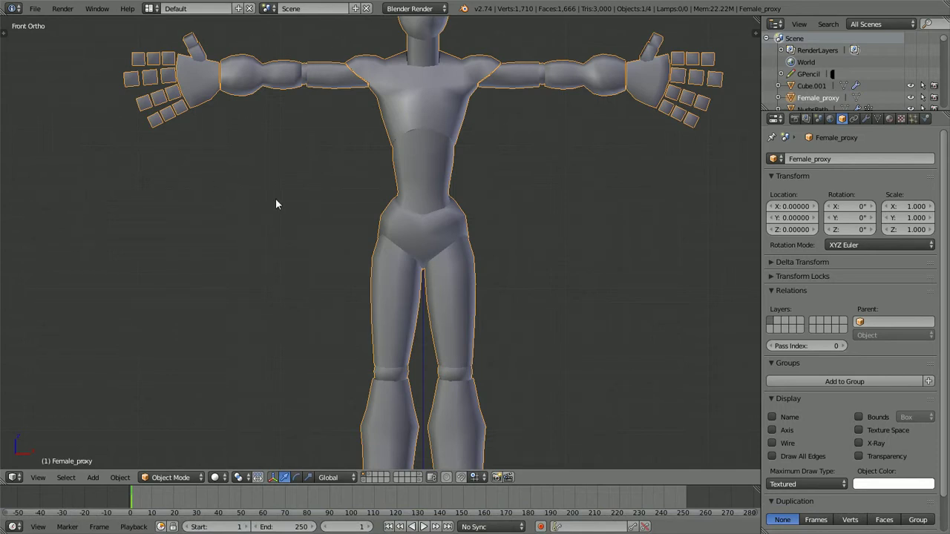
Deselect everything and add a Human (Meta-Rig) armature at the figure's base
key("a")
scroll(394, 189, "down", 2)
right_click(394, 185)
scroll(394, 187, "down", 2)
key("a")
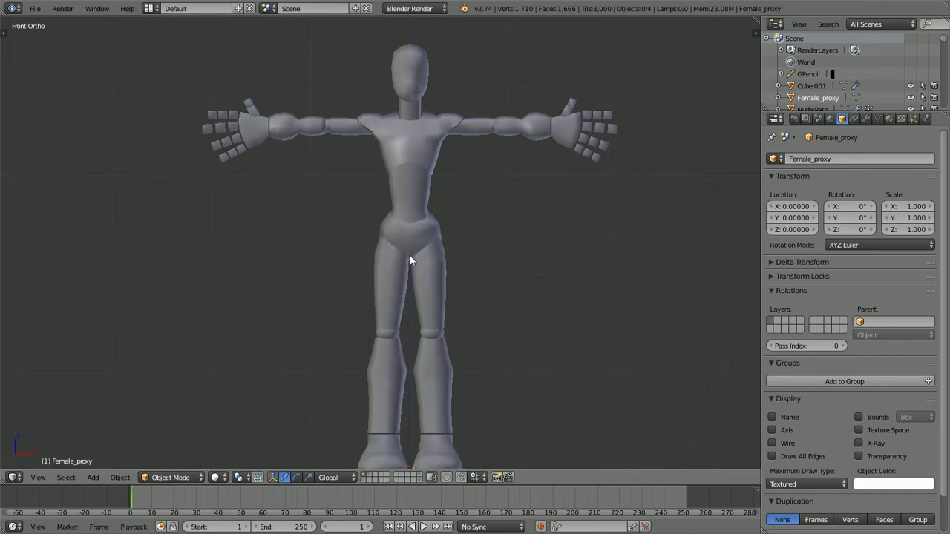
key("shift+a")
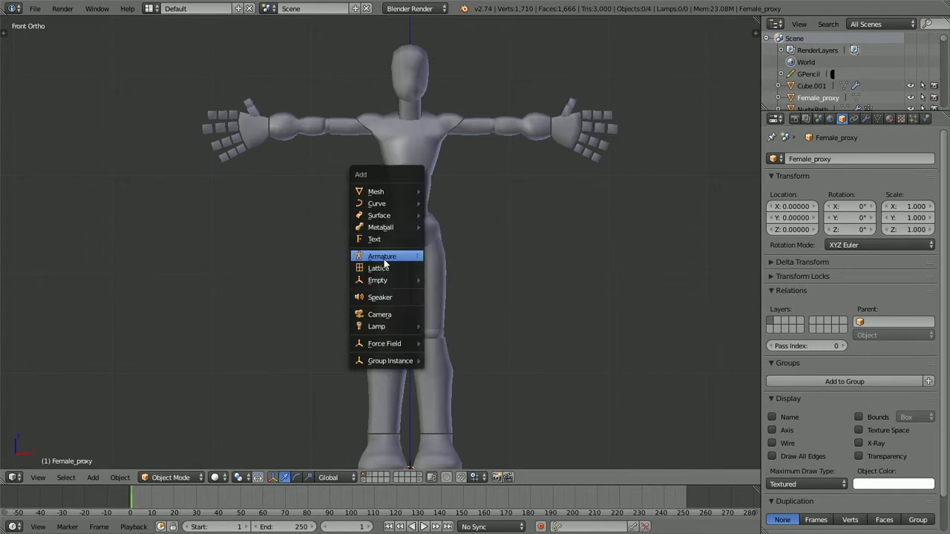
mouse_move(410, 256)
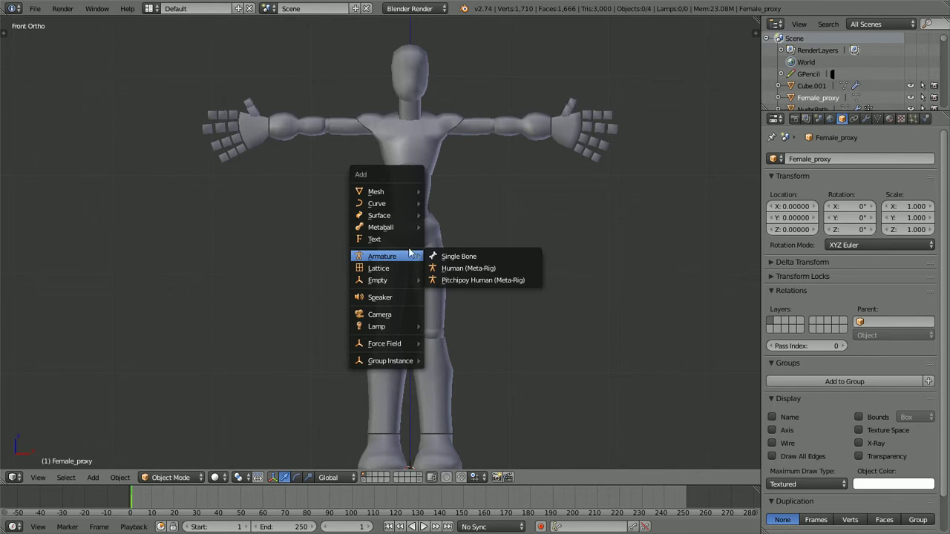
left_click(457, 272)
scroll(434, 333, "down", 2)
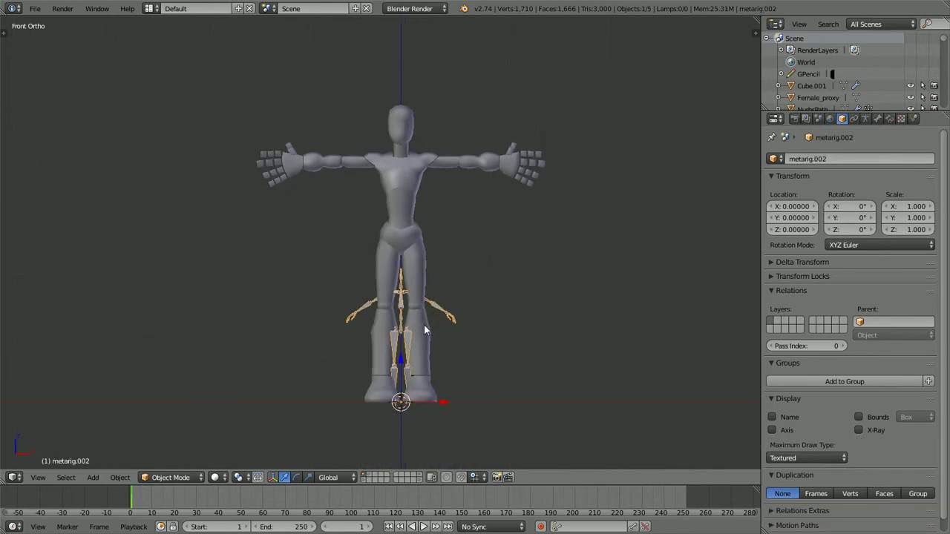
With the 3D Cursor as pivot, turn on X-Ray for the meta-rig and scale it up to about 2.202 to match the figure's height
middle_click_drag(444, 338, 450, 299, "shift")
scroll(450, 299, "up", 1)
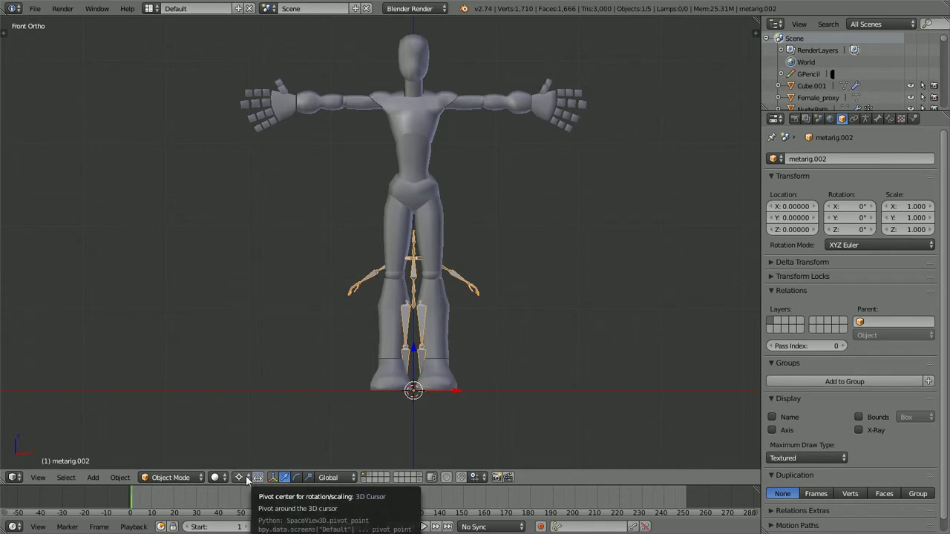
key("s")
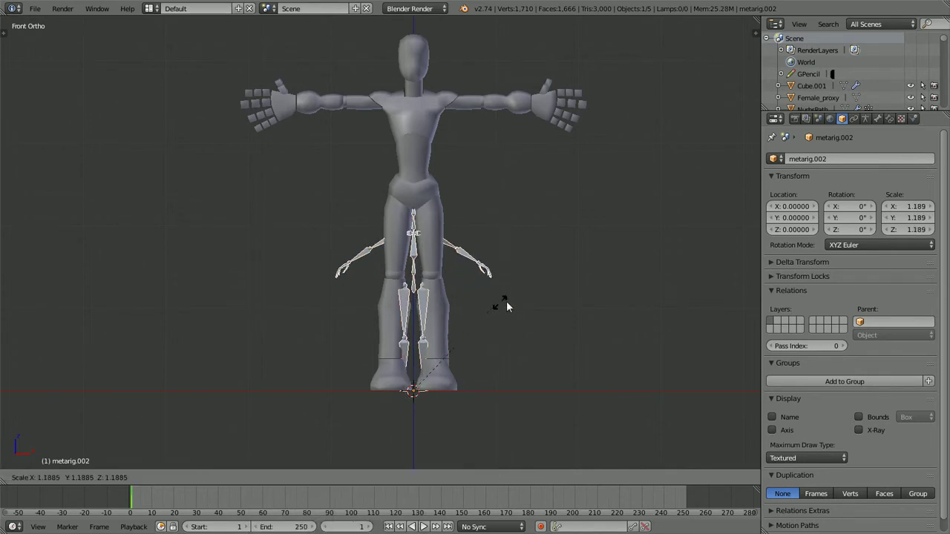
key("Escape")
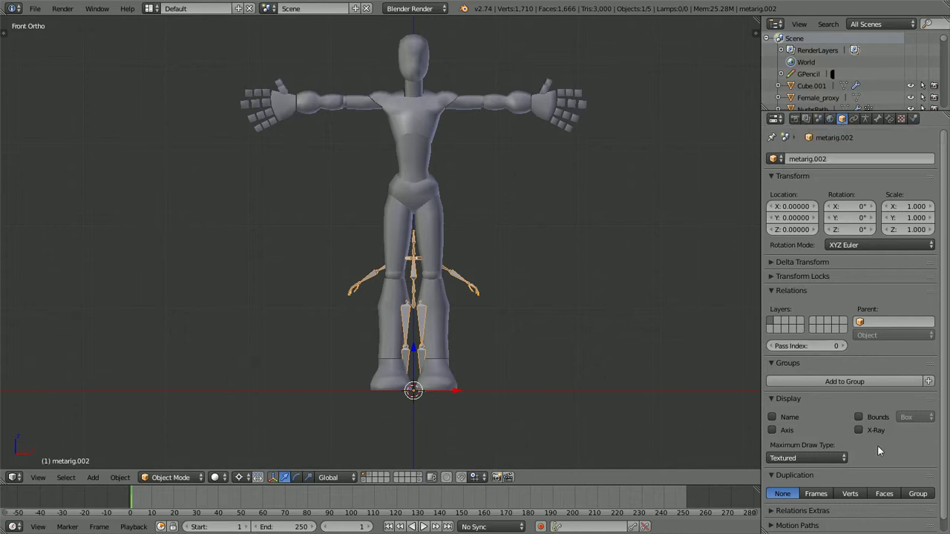
left_click(860, 429)
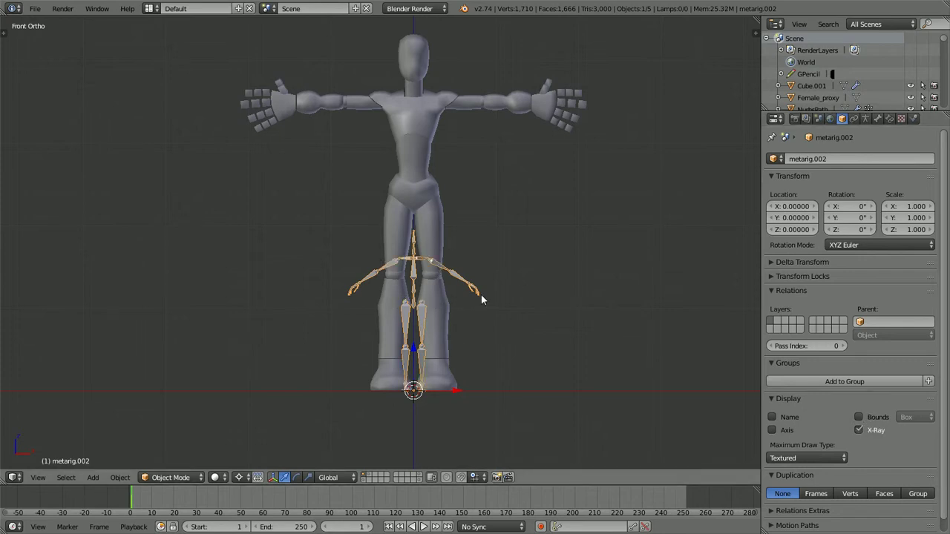
key("s")
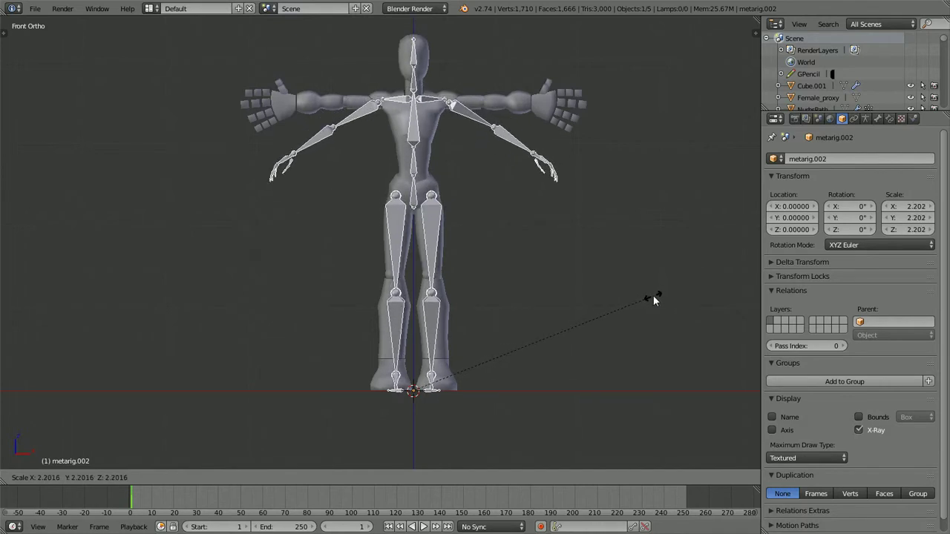
left_click(653, 299)
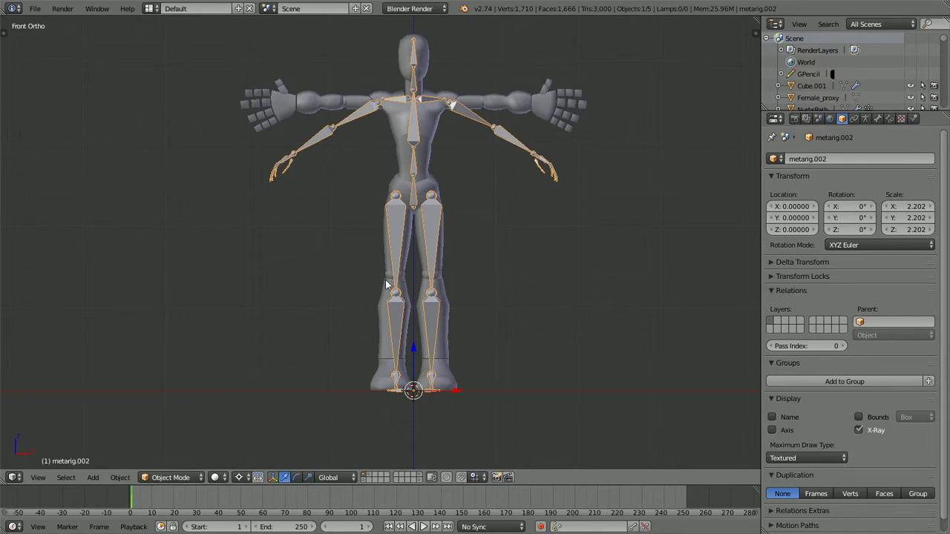
From the side view in Object Mode, move the meta-rig about 0.09 along the Y axis into the figure's body
scroll(384, 287, "up", 1)
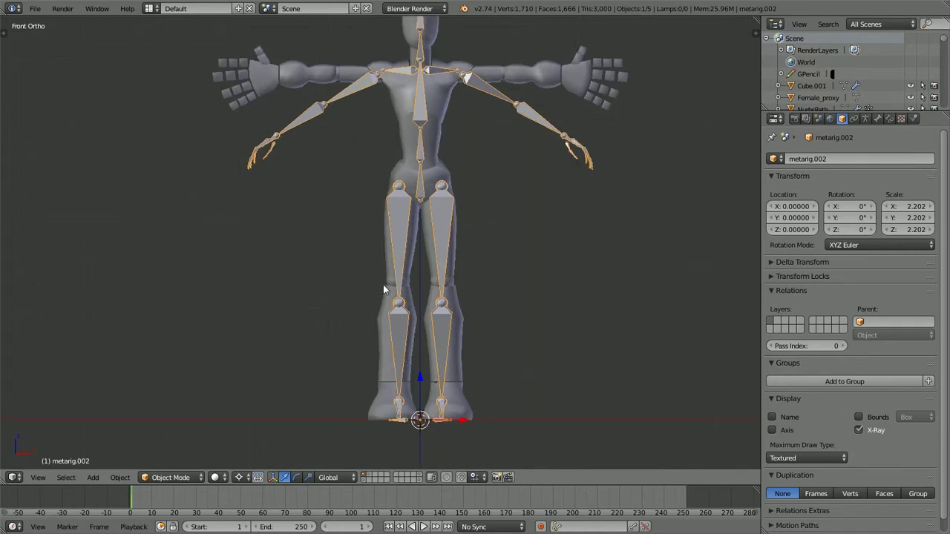
key("Tab")
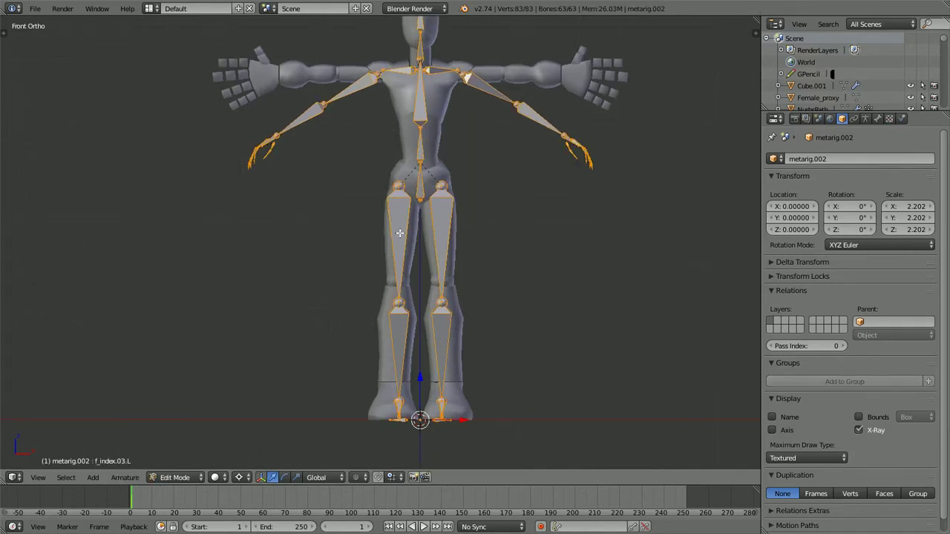
key("KP_3")
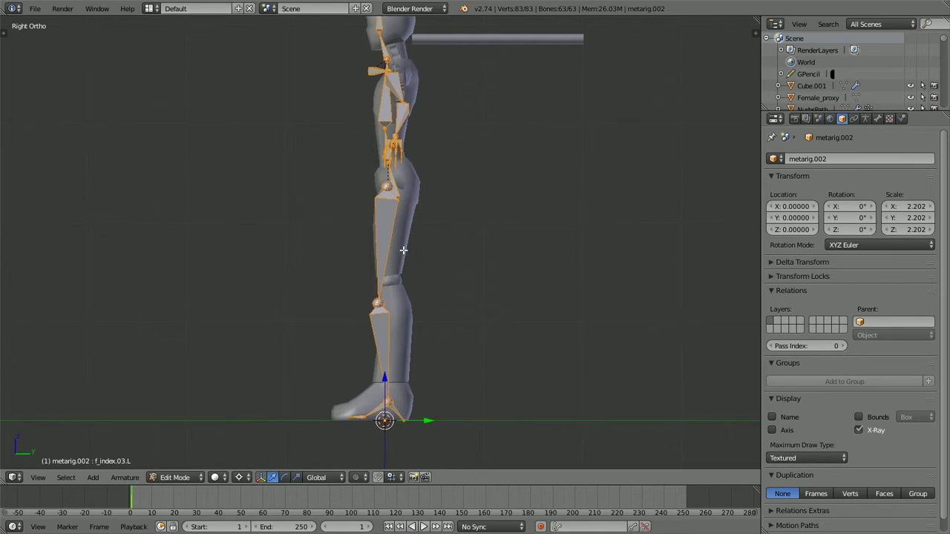
middle_click_drag(402, 250, 409, 282, "shift")
key("Tab")
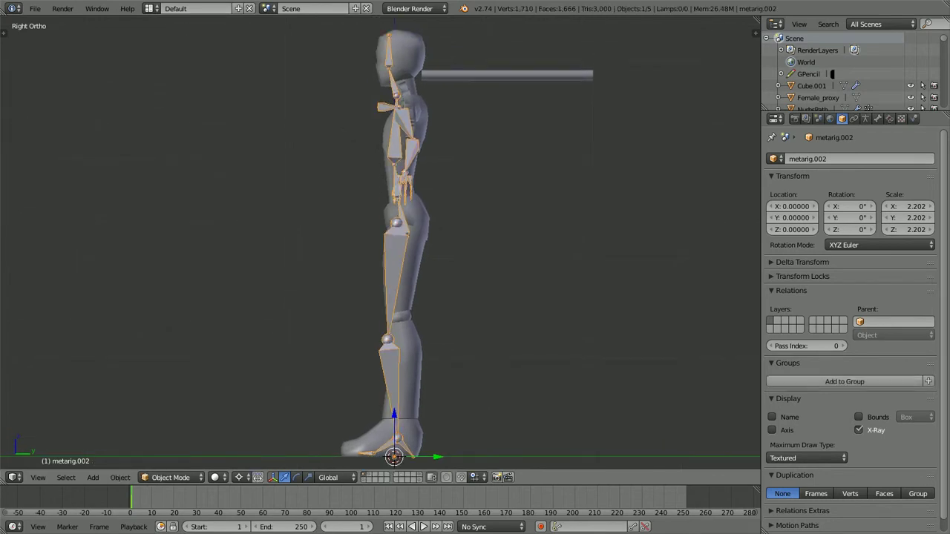
key("g")
key("y")
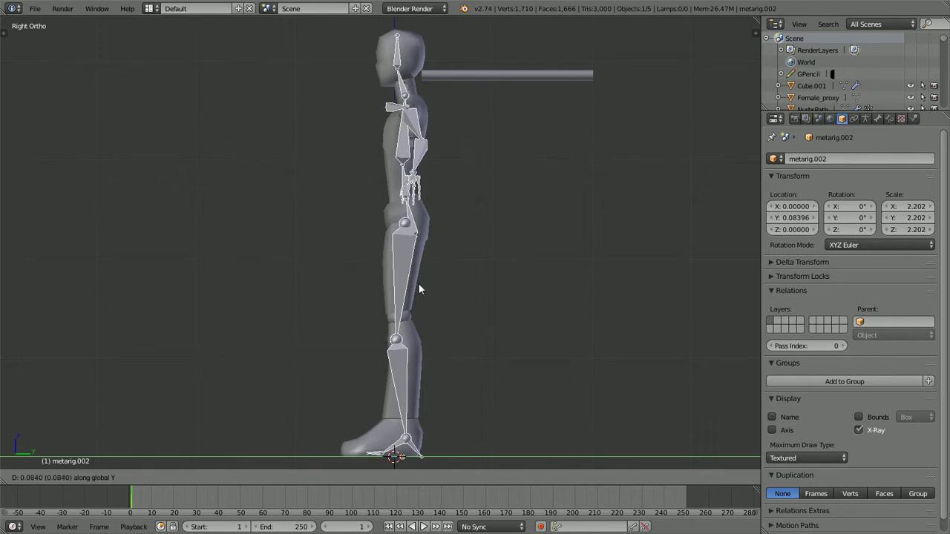
left_click(419, 290)
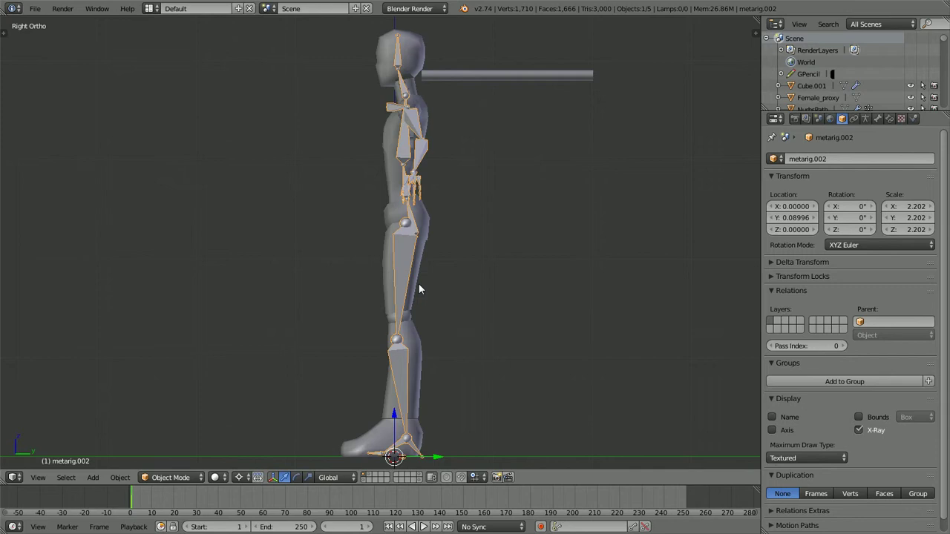
Return to the front view, remove the GPencil data from the scene and turn off the Grease Pencil display
key("KP_1")
key("z")
key("z")
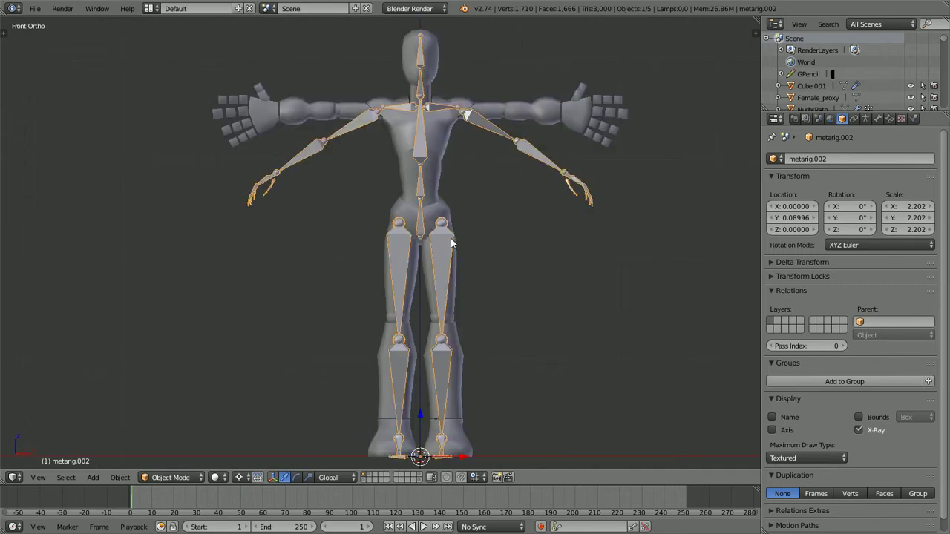
key("n")
scroll(670, 225, "up", 10)
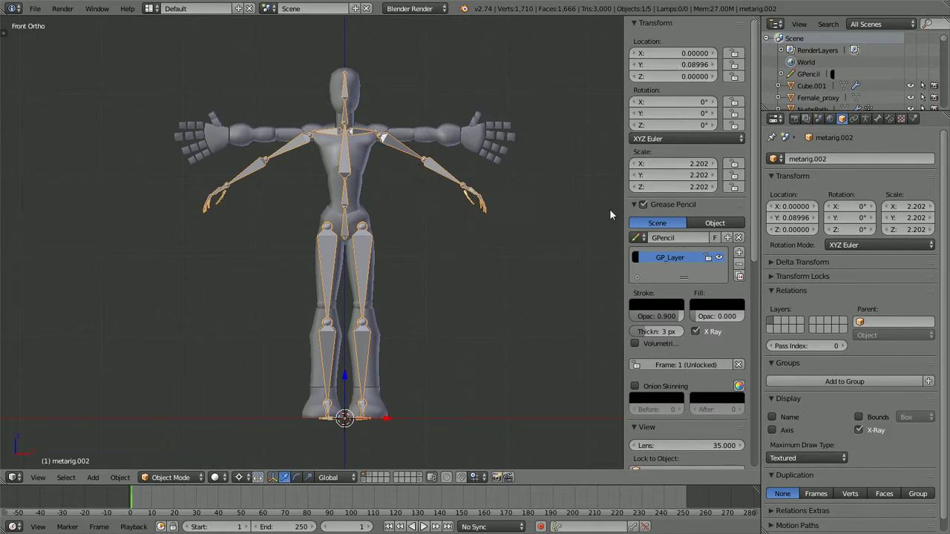
left_click(738, 237)
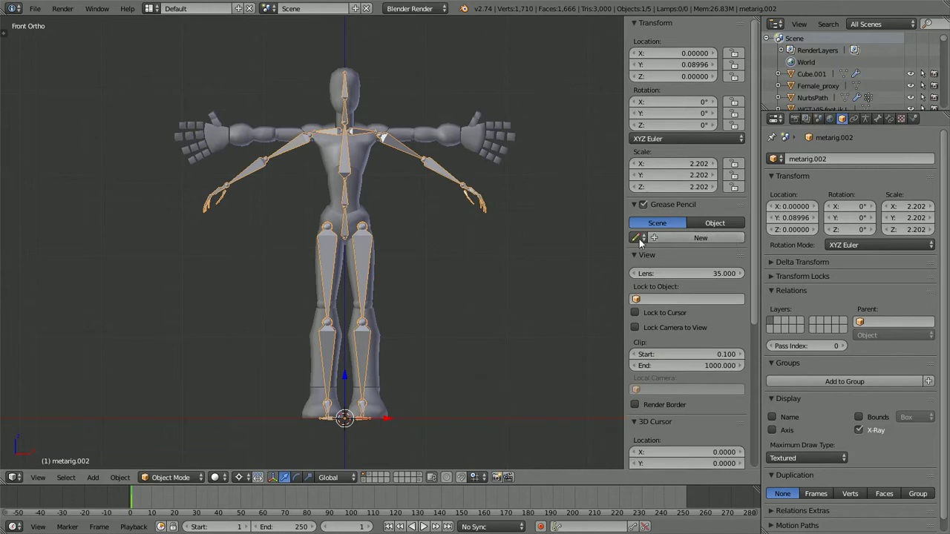
left_click(643, 204)
left_click(638, 209)
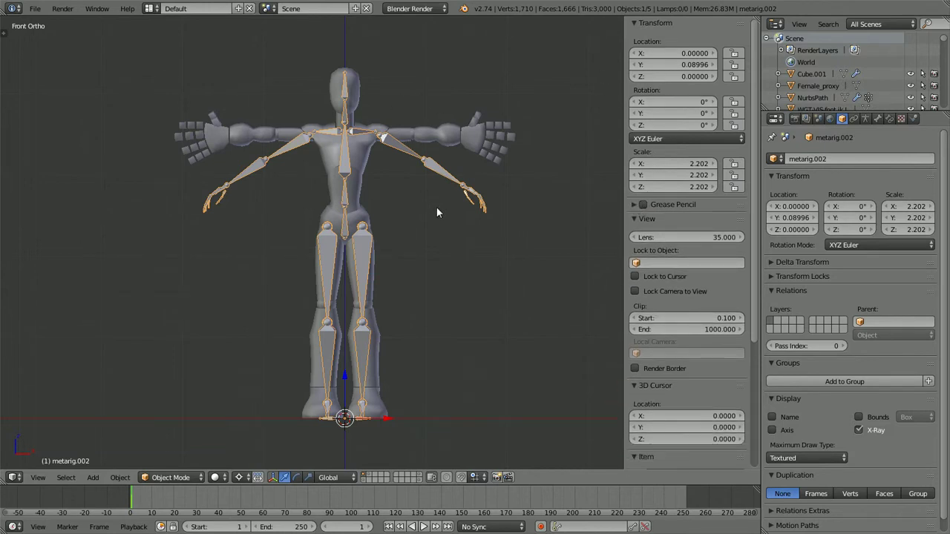
Apply the meta-rig's scale and location, and hide the transform properties
key("ctrl+a")
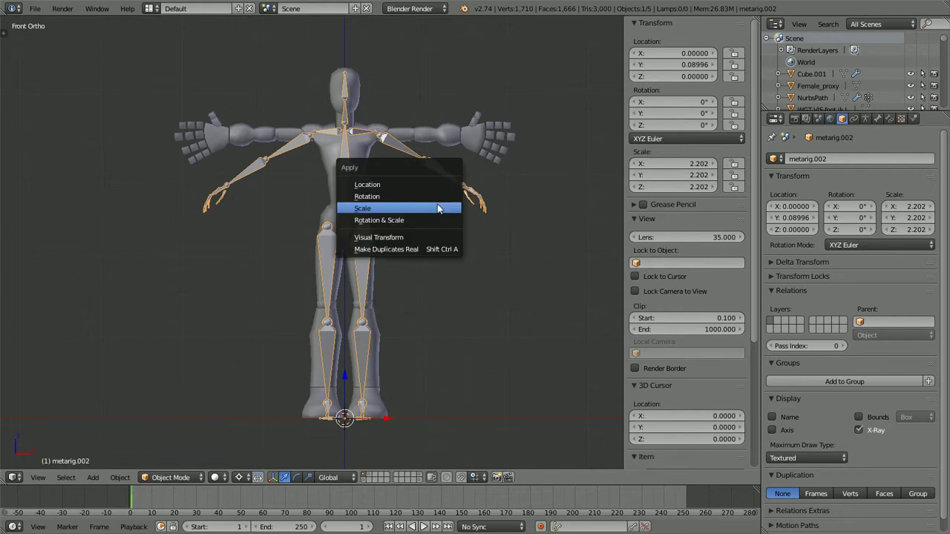
left_click(437, 210)
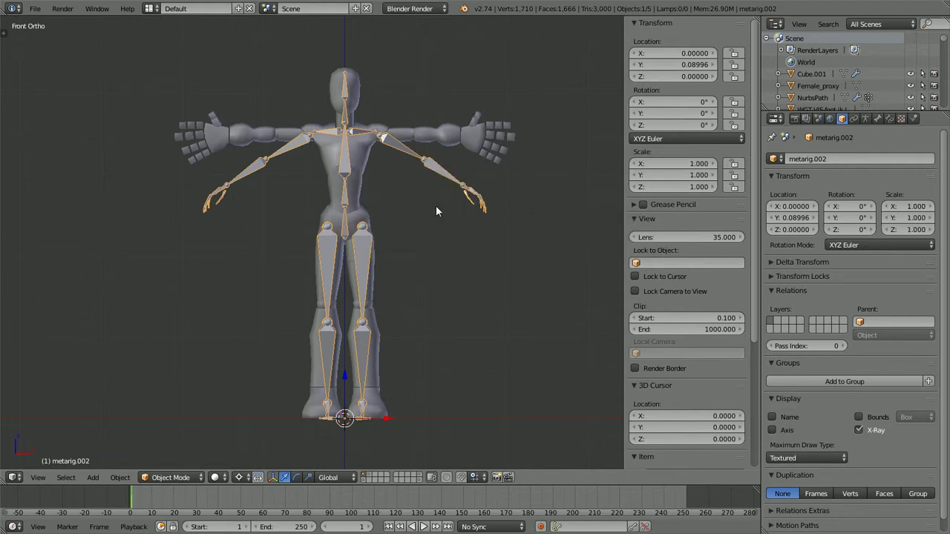
key("ctrl+a")
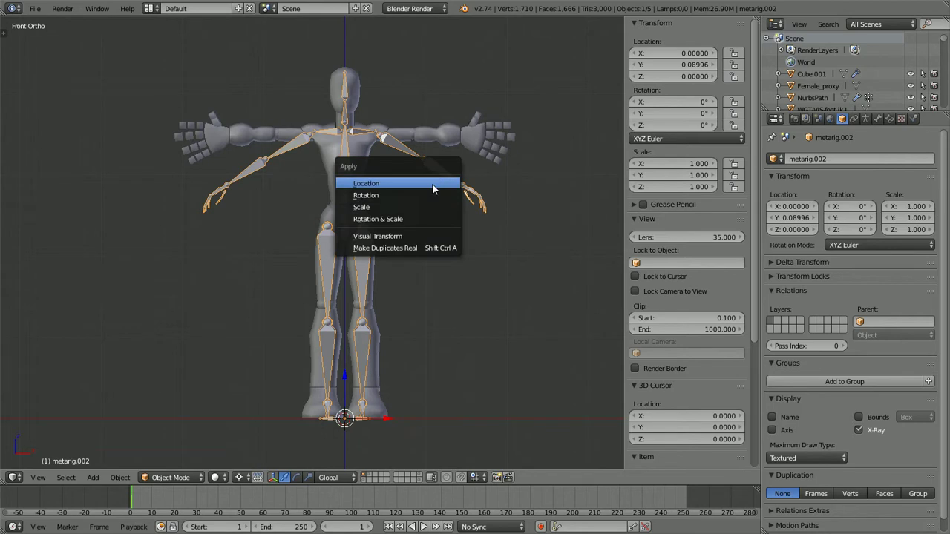
left_click(432, 185)
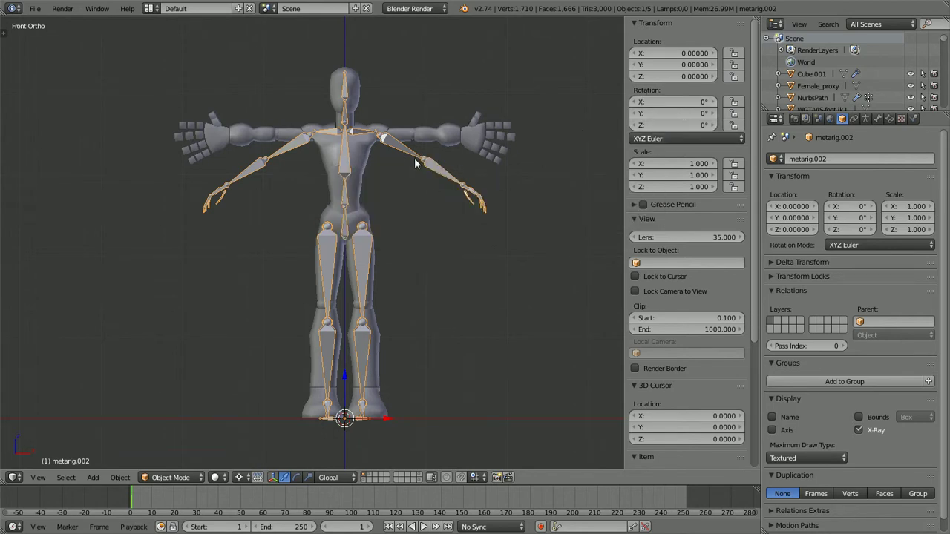
key("ctrl+a")
key("n")
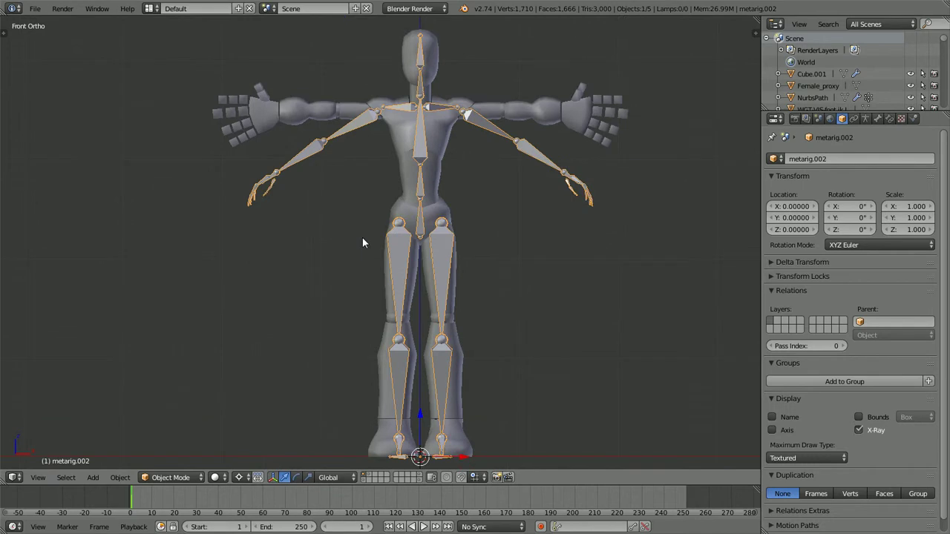
Open the meta-rig in Edit Mode and check its alignment with the figure from the side and front
key("Tab")
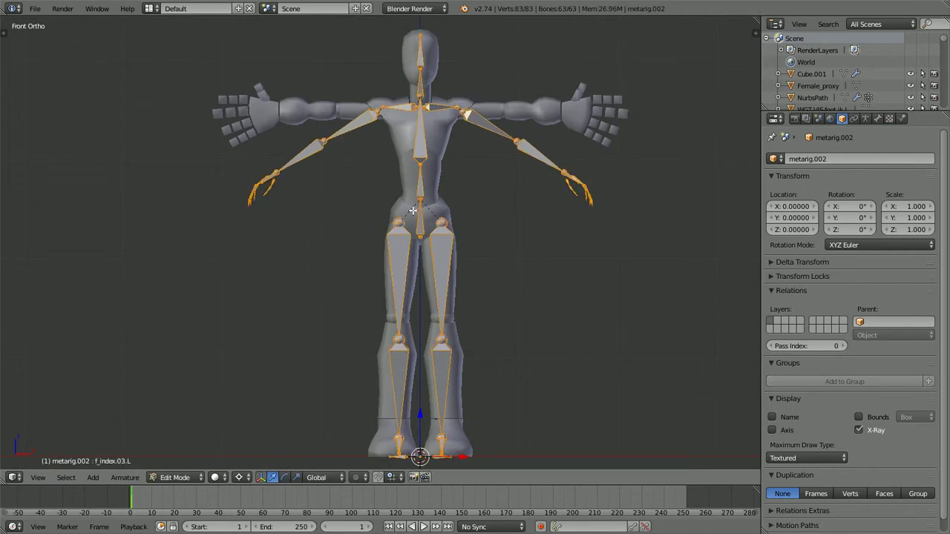
key("KP_3")
key("KP_1")
scroll(385, 176, "up", 2)
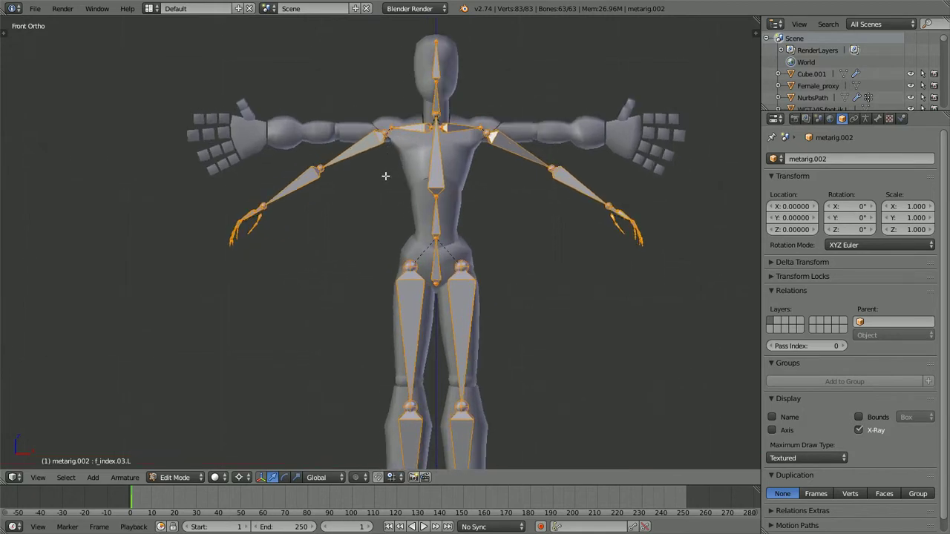
Deselect all the meta-rig's bones and turn on X-Axis Mirror in the armature options
key("a")
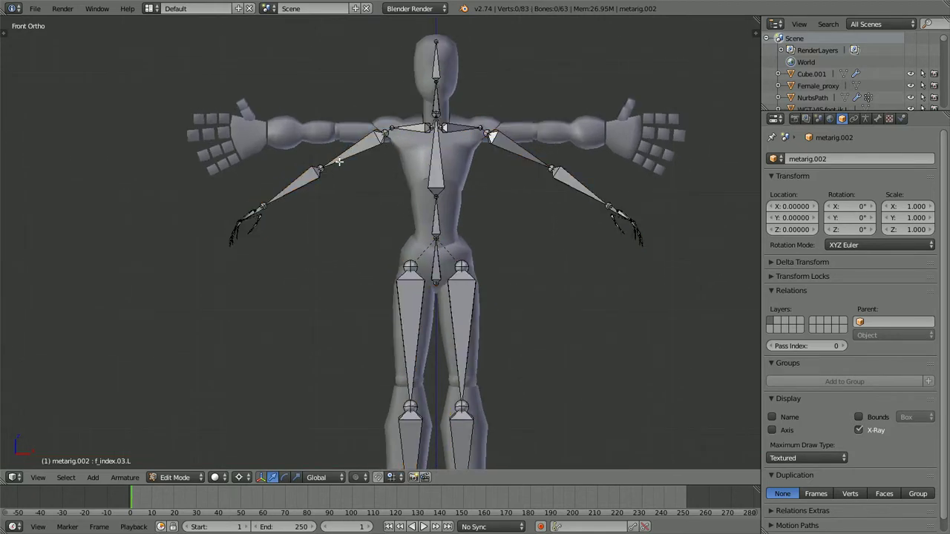
scroll(335, 130, "up", 6)
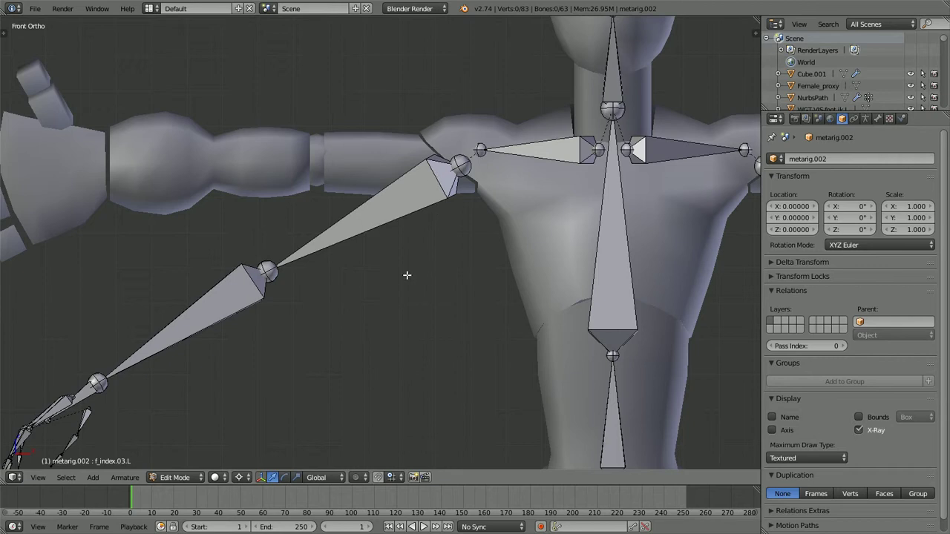
scroll(406, 275, "down", 3)
scroll(424, 254, "up", 2)
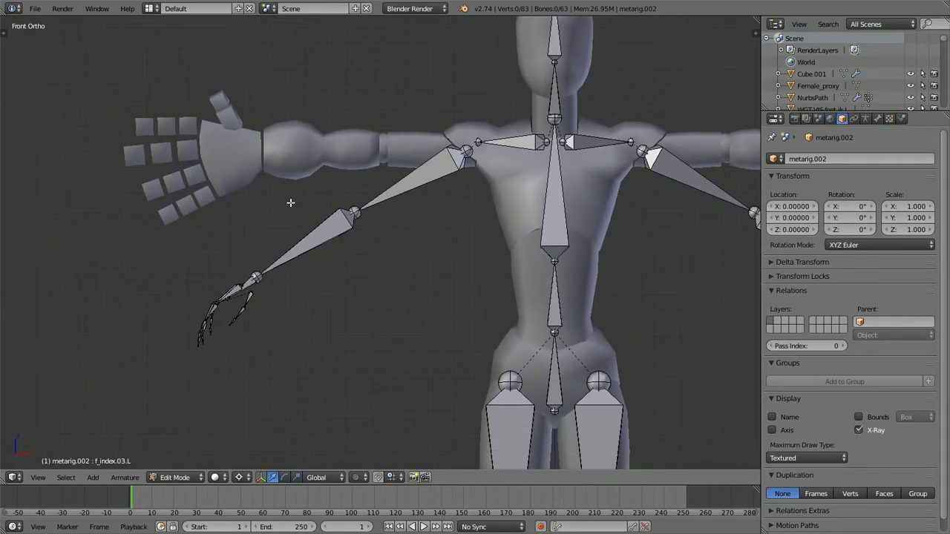
scroll(312, 229, "down", 2)
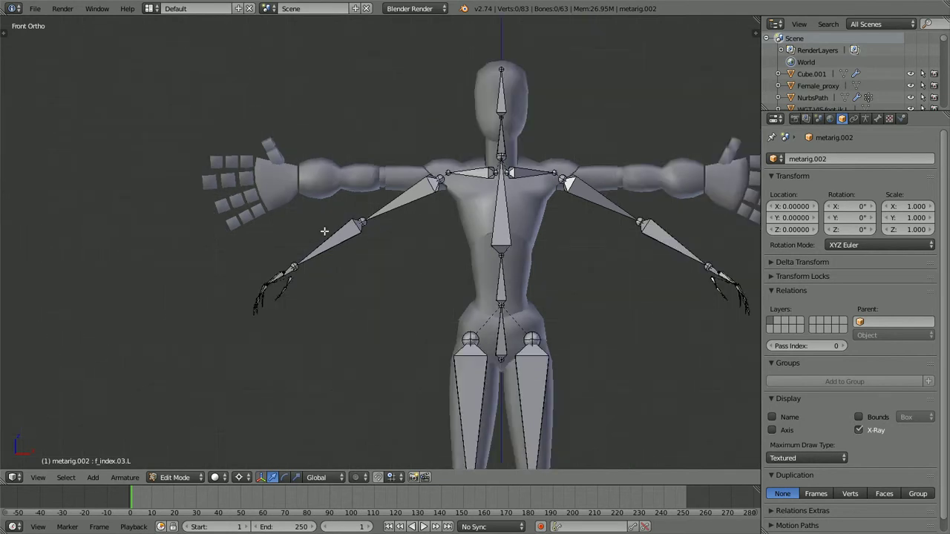
key("t")
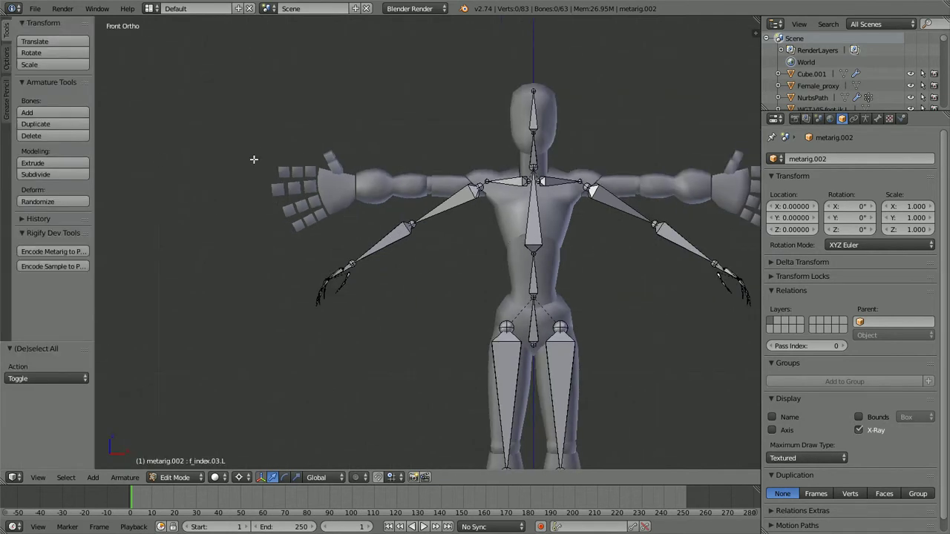
left_click(7, 60)
left_click(23, 42)
Snap the 3D cursor to the shoulder joint of the upper_arm.R bone
scroll(481, 185, "up", 2)
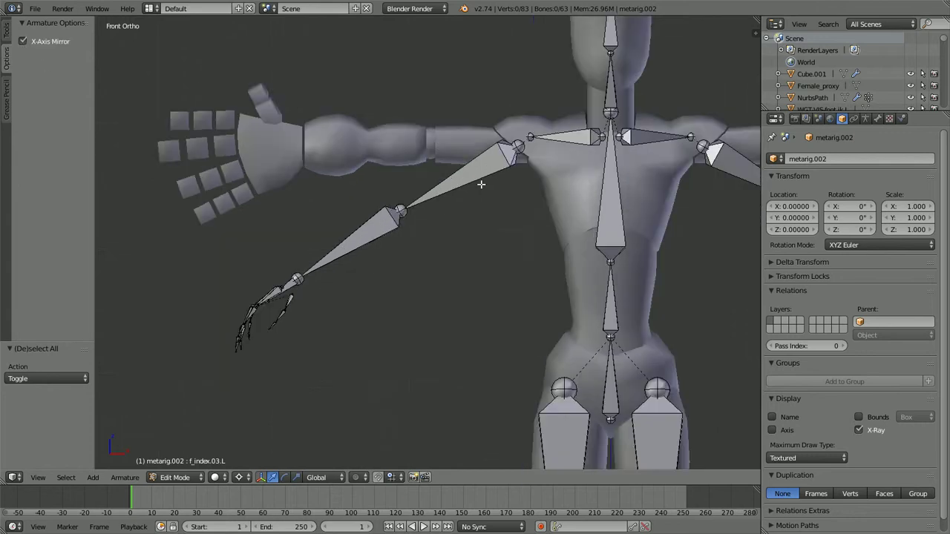
scroll(512, 164, "down", 1)
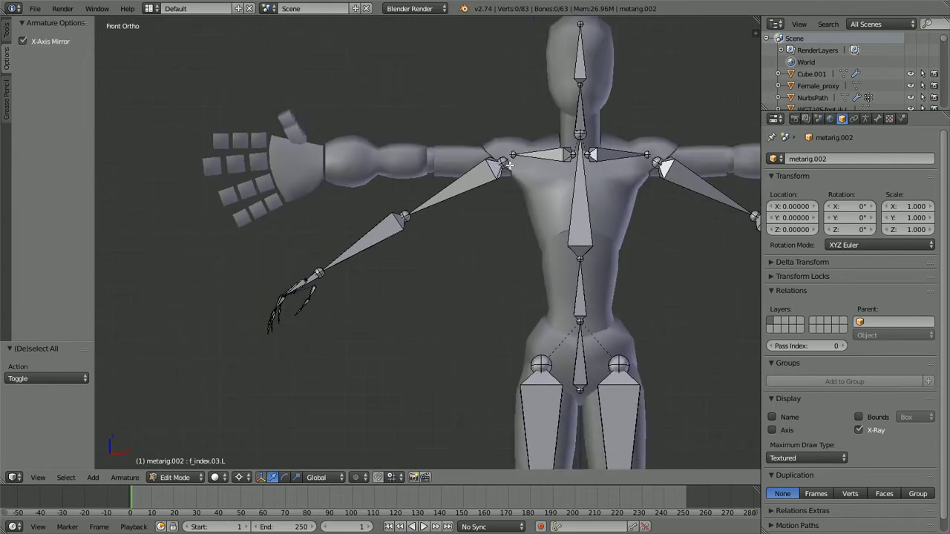
scroll(396, 269, "down", 3)
scroll(384, 297, "down", 1, "shift")
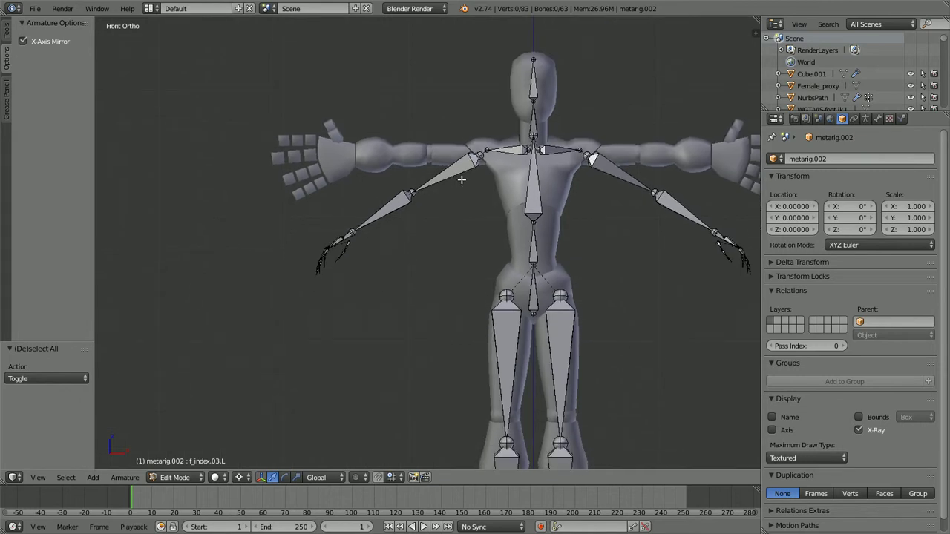
scroll(472, 174, "up", 2)
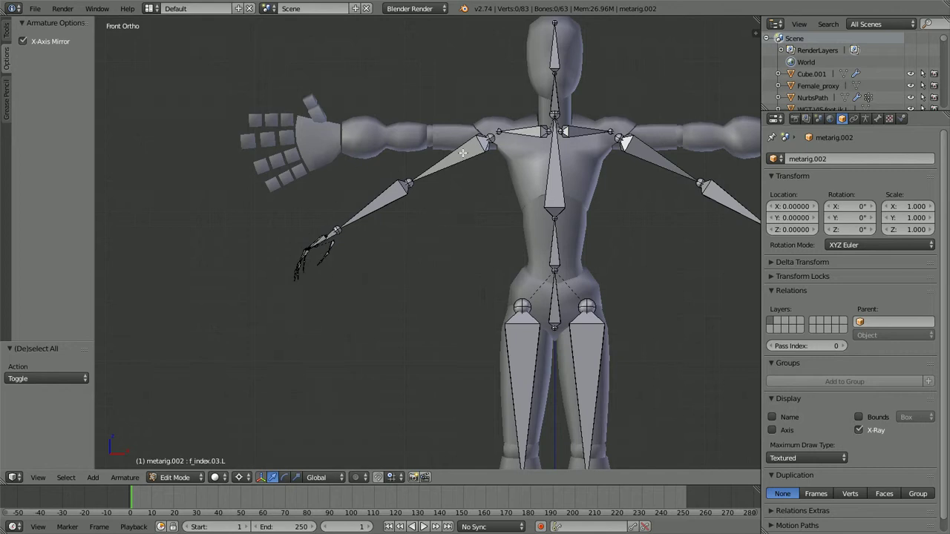
right_click(491, 138)
key("shift+s")
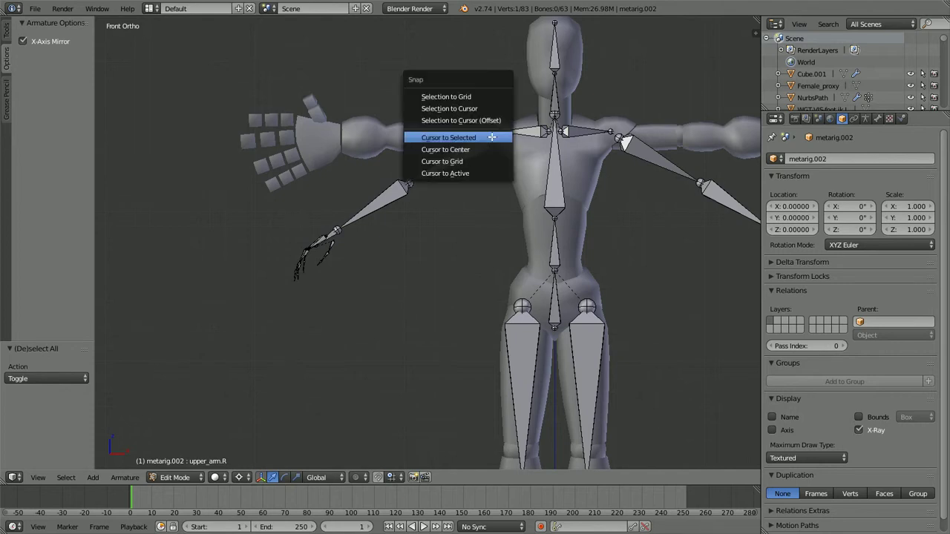
left_click(484, 138)
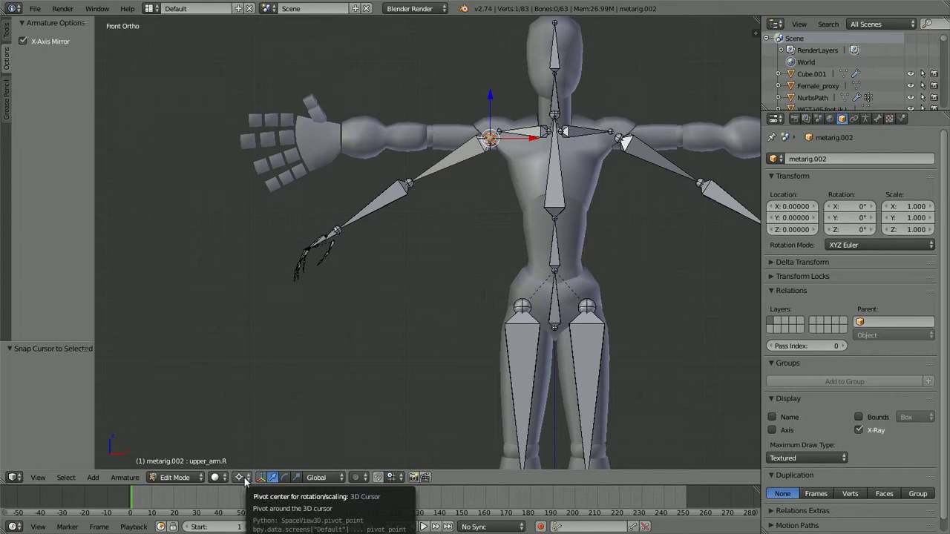
Select the whole upper_arm.R chain down to the fingers and rotate it about 29.9° around the 3D cursor in front view
key("a")
key("z")
mouse_move(439, 161)
left_mouse_down("ctrl")
mouse_move(290, 322)
mouse_move(376, 320)
left_mouse_up("ctrl")
key("ctrl+KP_Add")
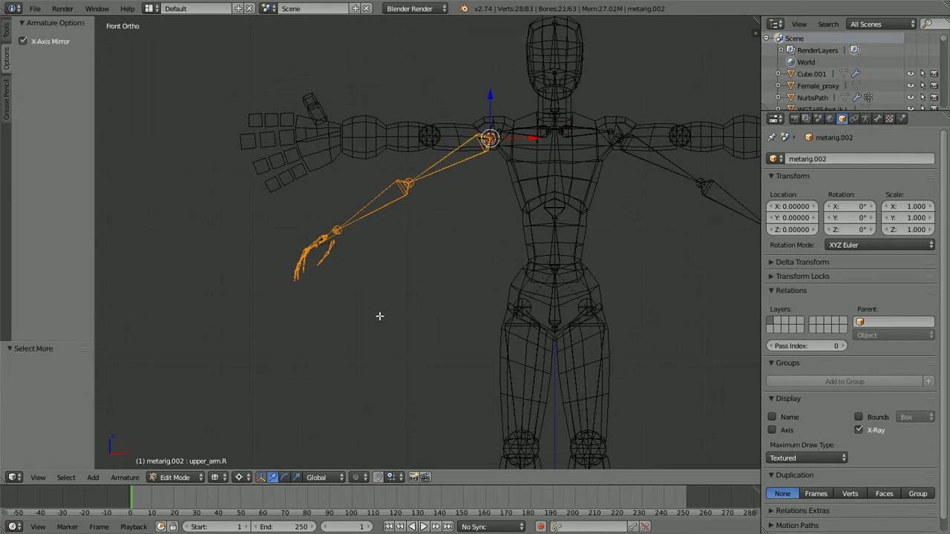
key("r")
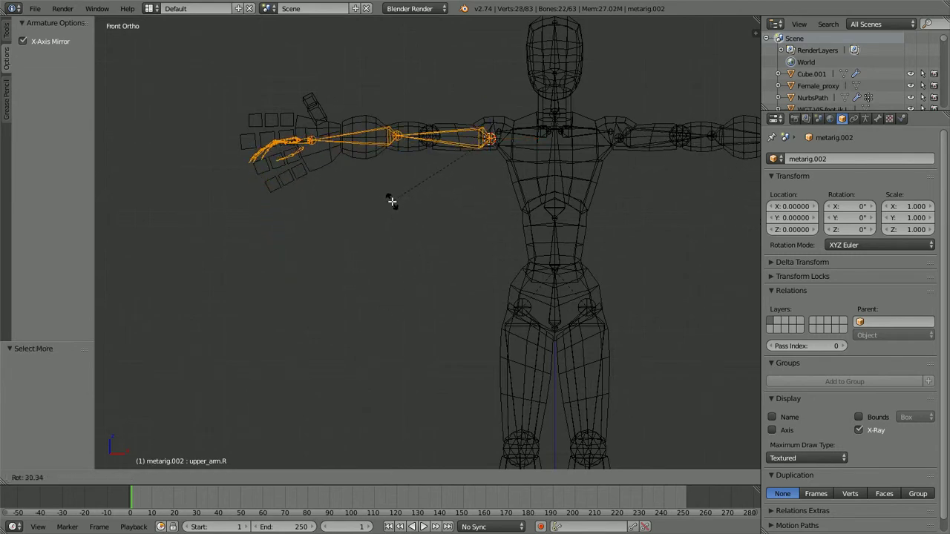
left_click(391, 201)
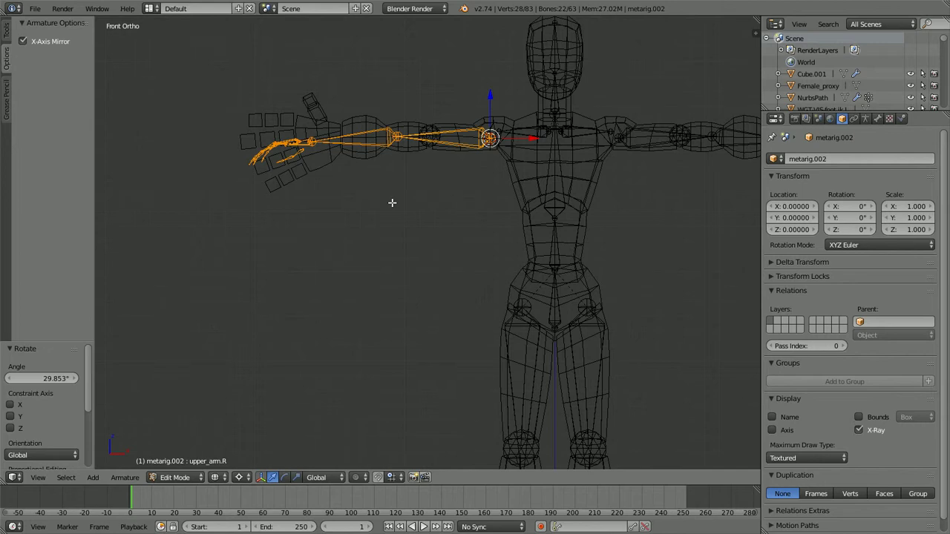
From the top view, rotate the selected right arm chain about -12.6° so the upper arm bone follows the mesh
key("KP_7")
key("z")
scroll(391, 202, "up", 2)
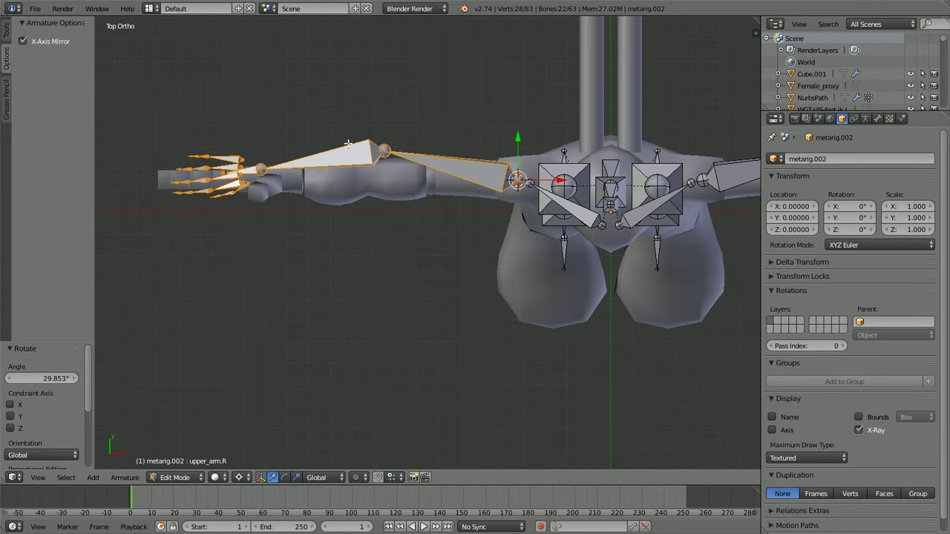
key("r")
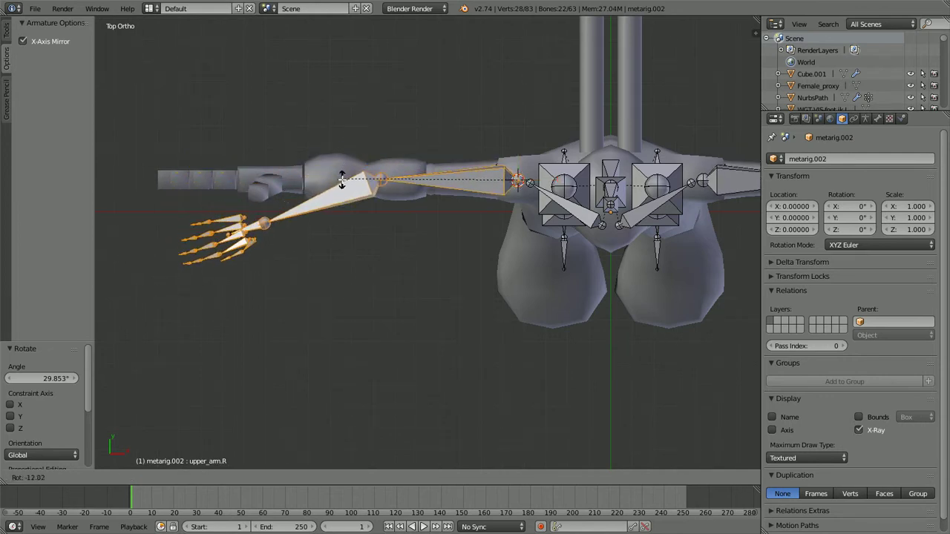
left_click(342, 175)
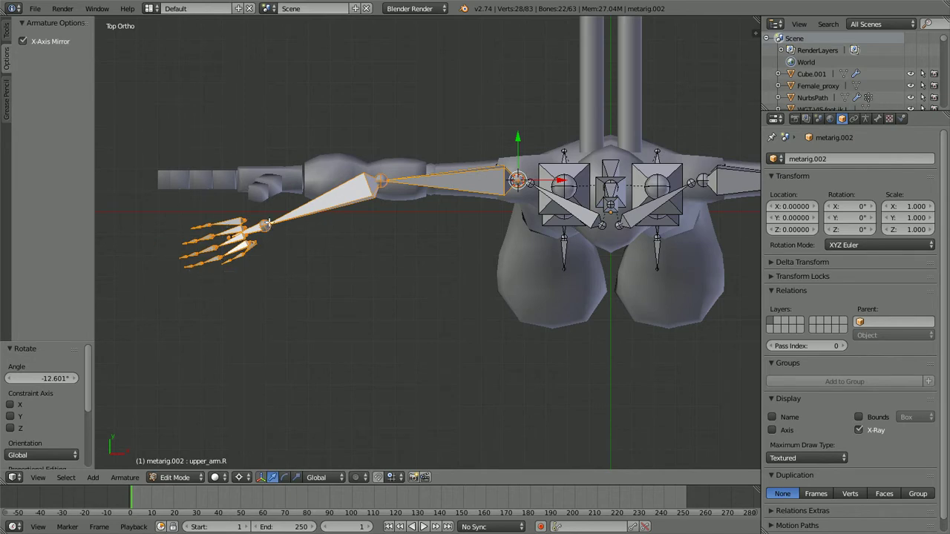
Switch the pivot away from the 3D cursor and move the right elbow joint about 0.231 along the X axis
right_click(380, 182)
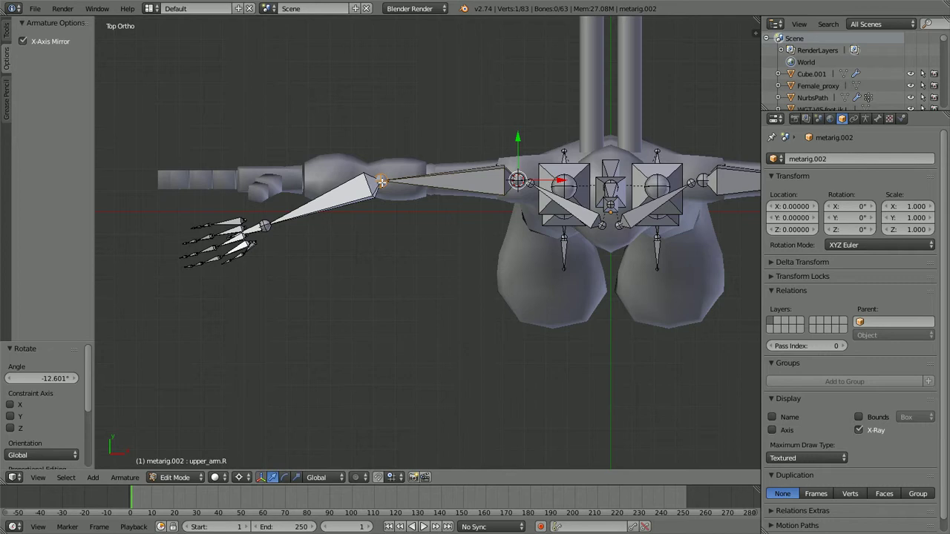
key("comma")
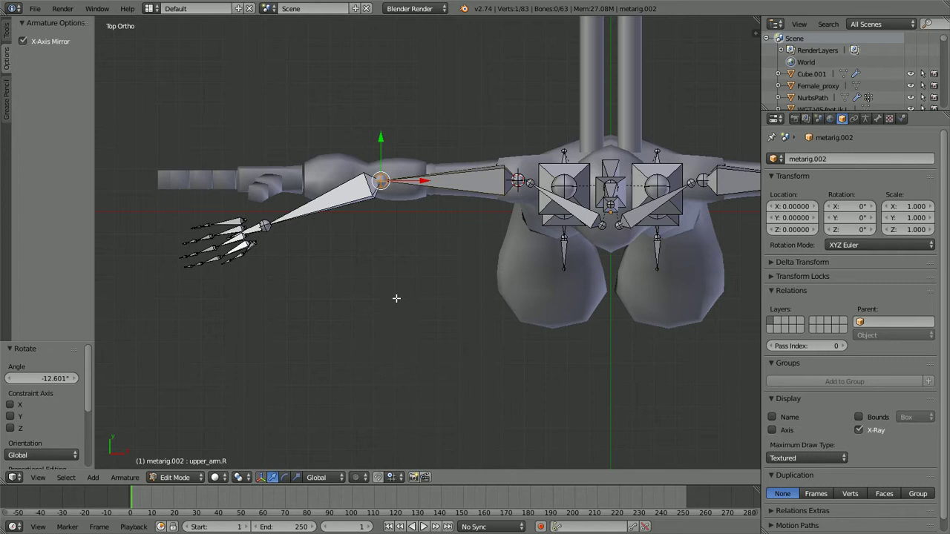
key("g")
key("x")
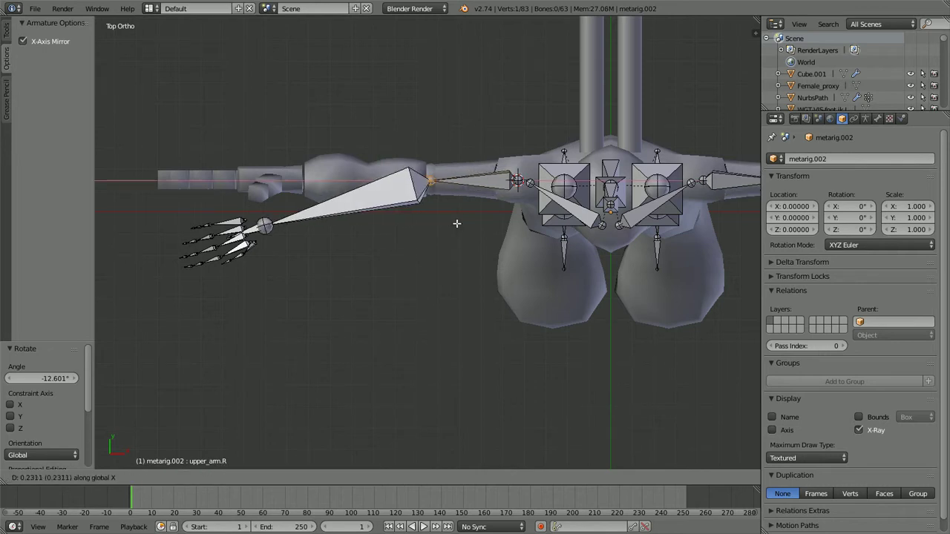
left_click(457, 223)
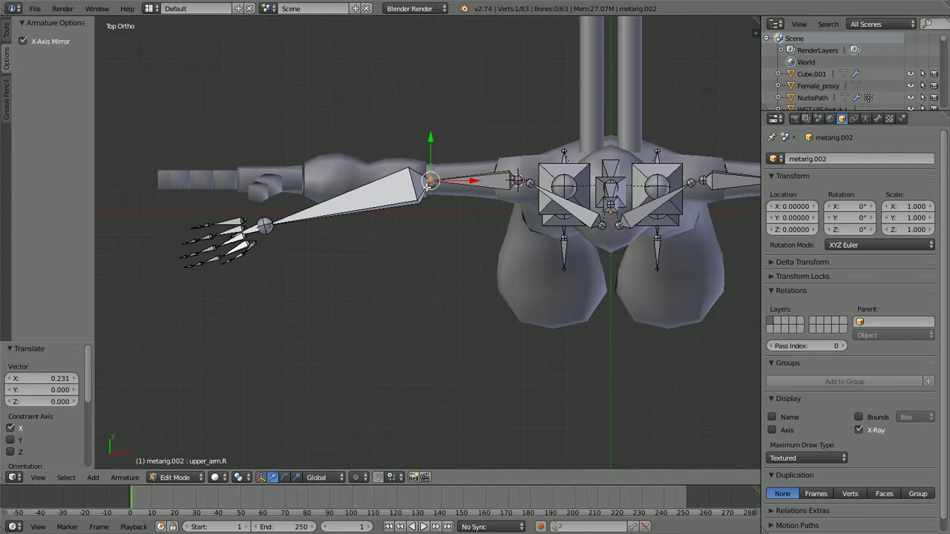
Snap the 3D cursor to the right elbow joint and rotate the wrist and hand bones 15.87° around it in top view
key("shift+s")
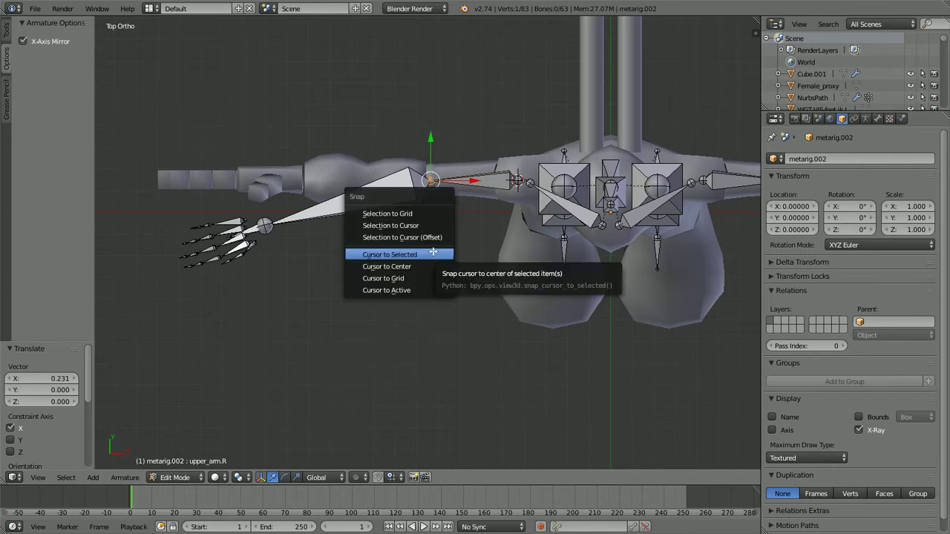
left_click(432, 253)
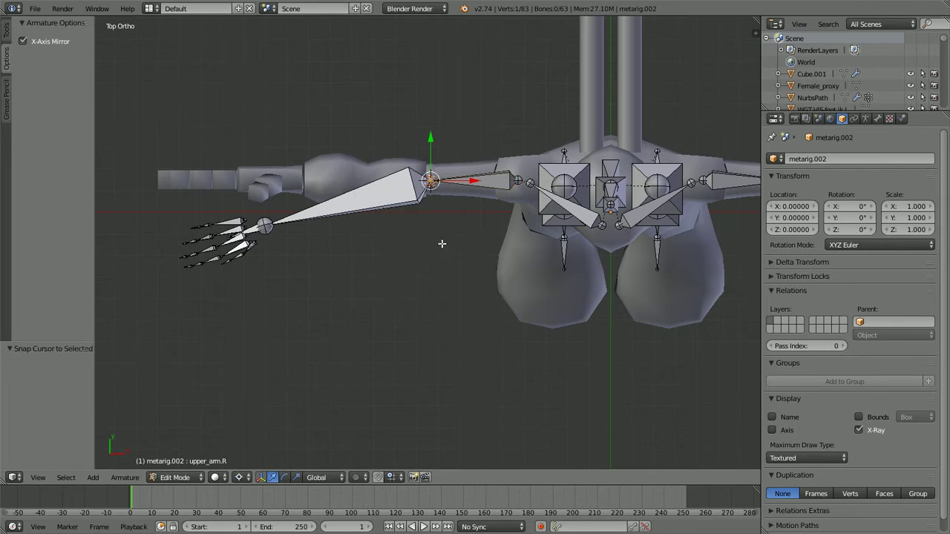
key("z")
key("a")
mouse_move(328, 202)
left_mouse_down("ctrl")
mouse_move(176, 180)
mouse_move(301, 265)
left_mouse_up("ctrl")
key("r")
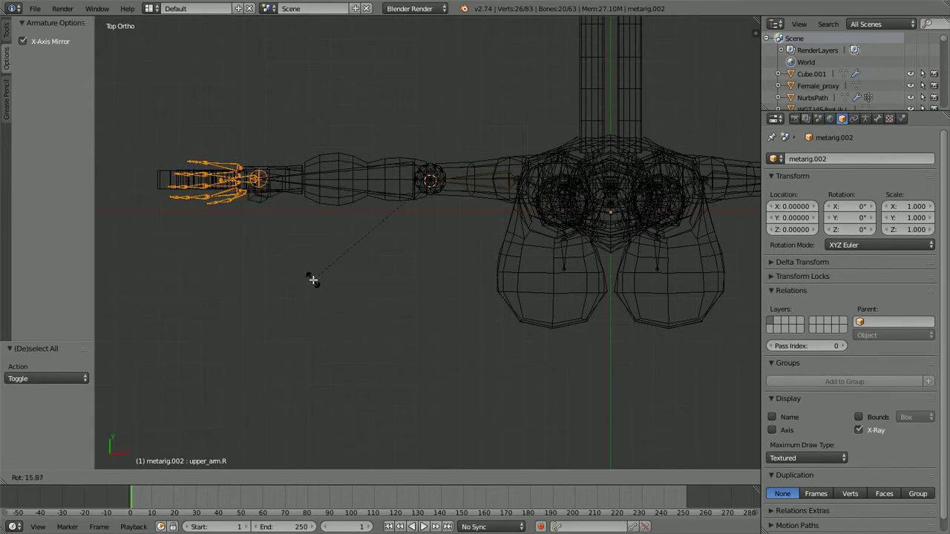
left_click(313, 279)
key("z")
Leave the meta-rig's Edit Mode and open the Female_proxy mesh in Edit Mode, framed on the right hand from the front
key("KP_1")
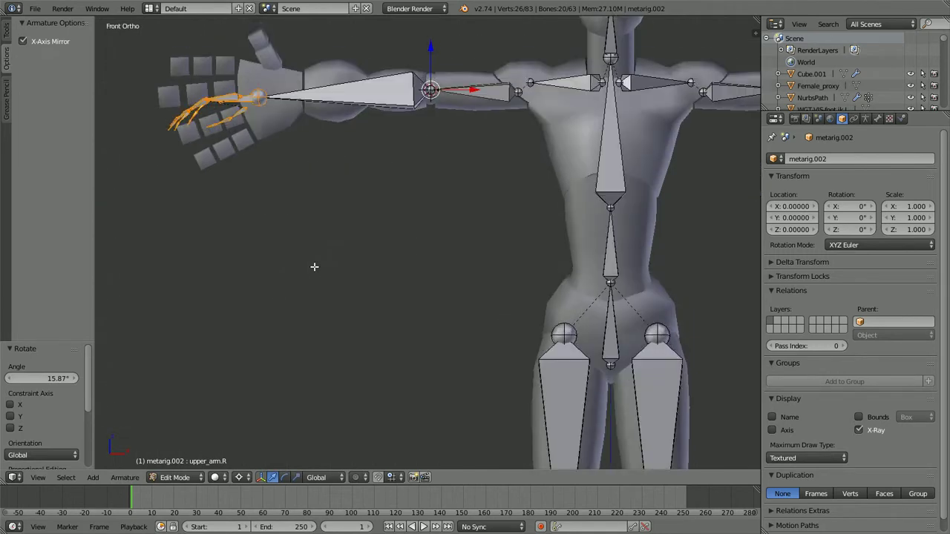
middle_click_drag(337, 207, 384, 282, "shift")
scroll(385, 281, "up", 2)
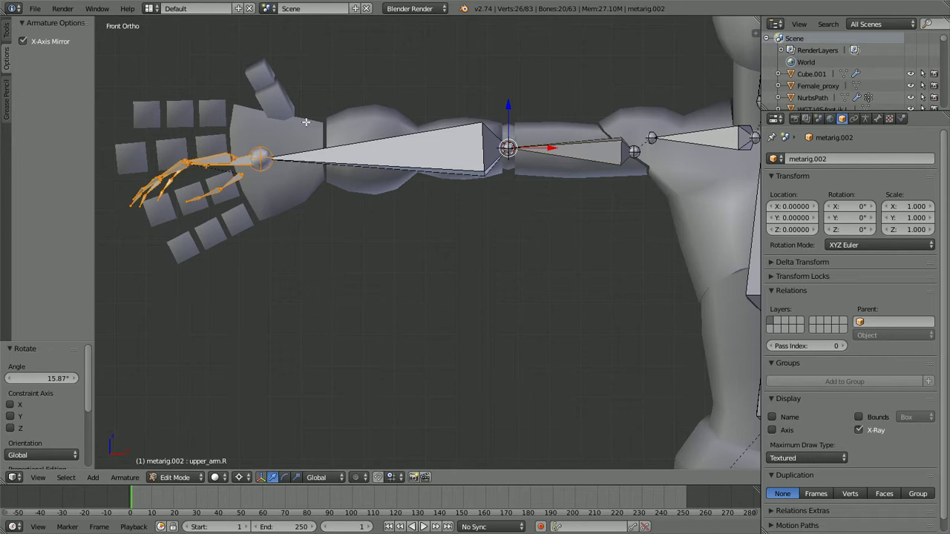
scroll(382, 193, "up", 2)
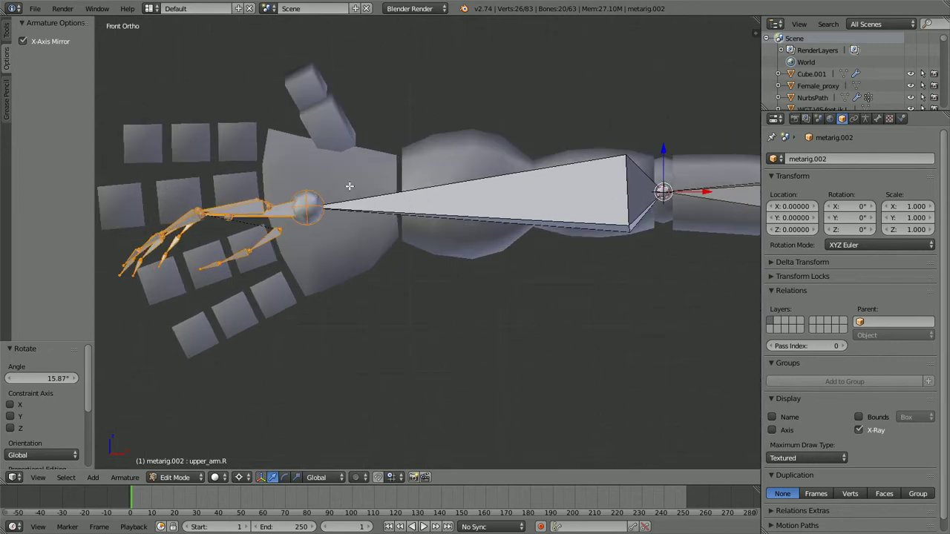
scroll(359, 178, "down", 1)
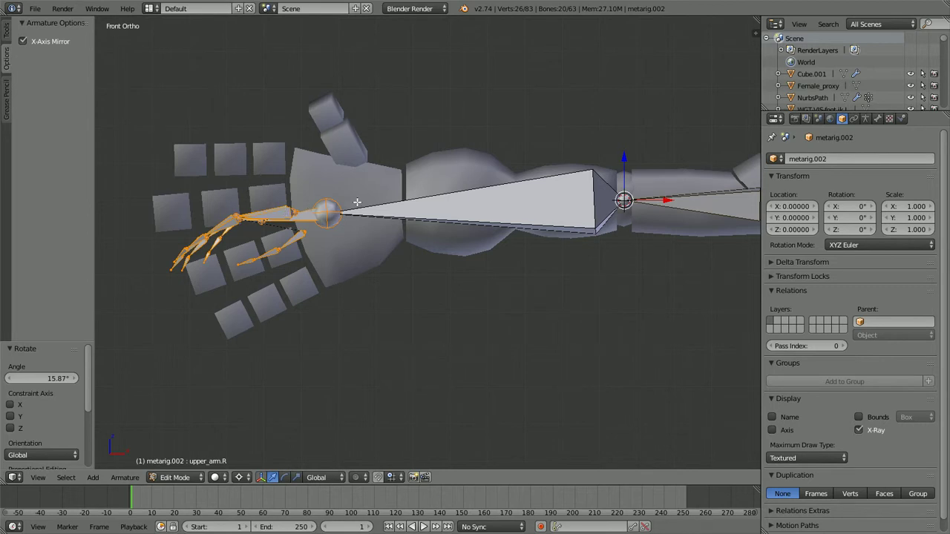
key("KP_7")
key("Tab")
scroll(387, 199, "down", 2)
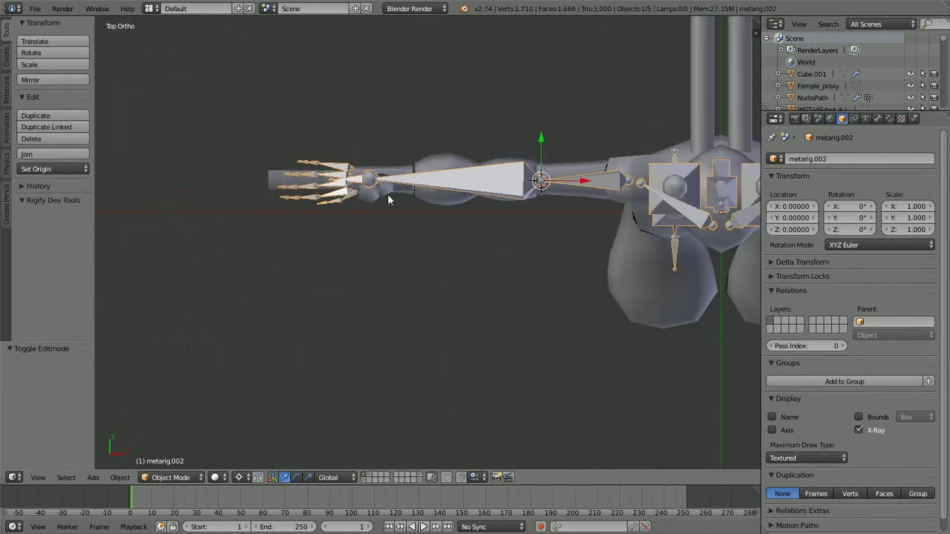
right_click(432, 193)
key("KP_1")
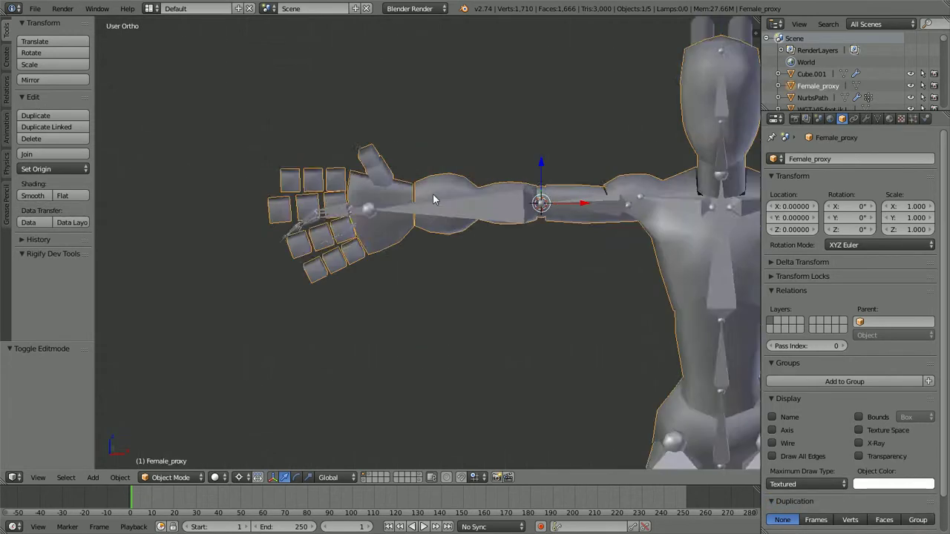
key("Tab")
scroll(404, 199, "up", 3)
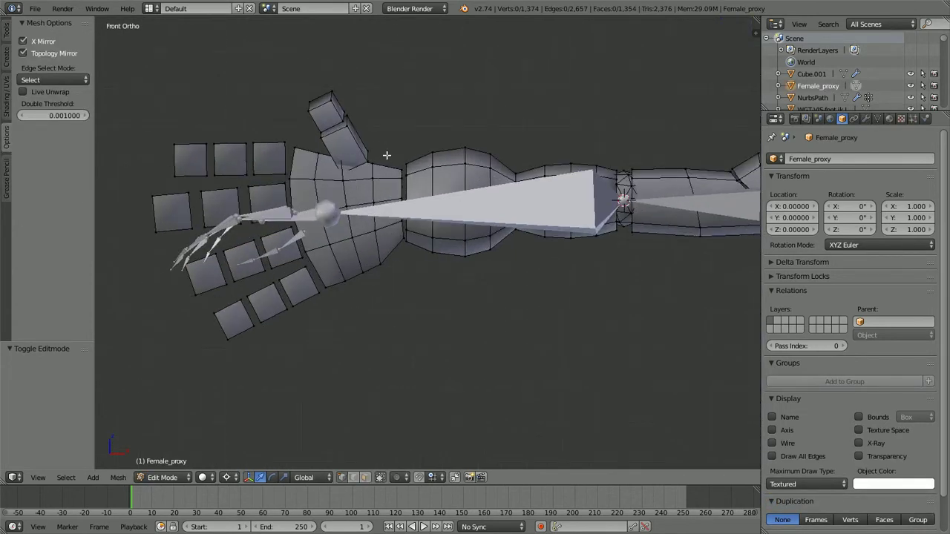
Select every linked mesh piece of the right hand: the palm, both thumb segments and all finger segments
key("l")
key("a")
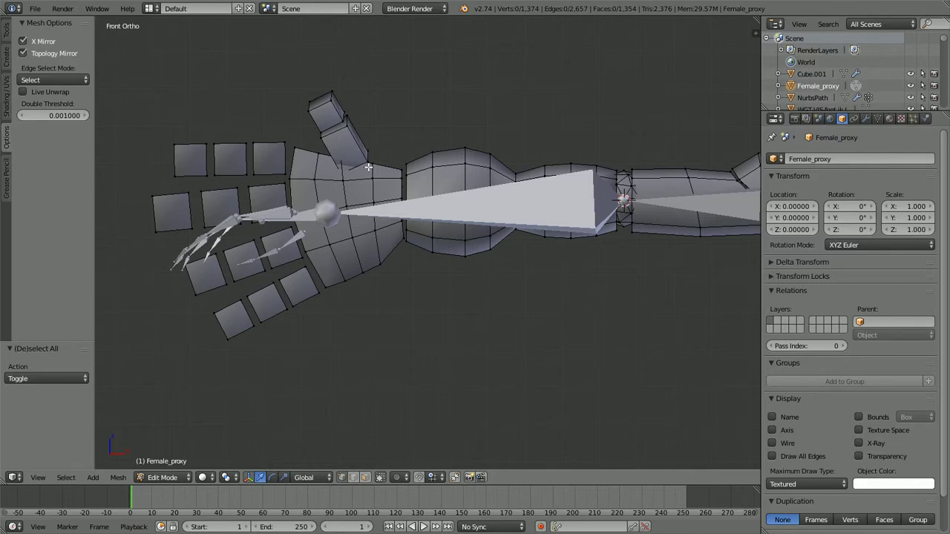
key("l")
key("l")
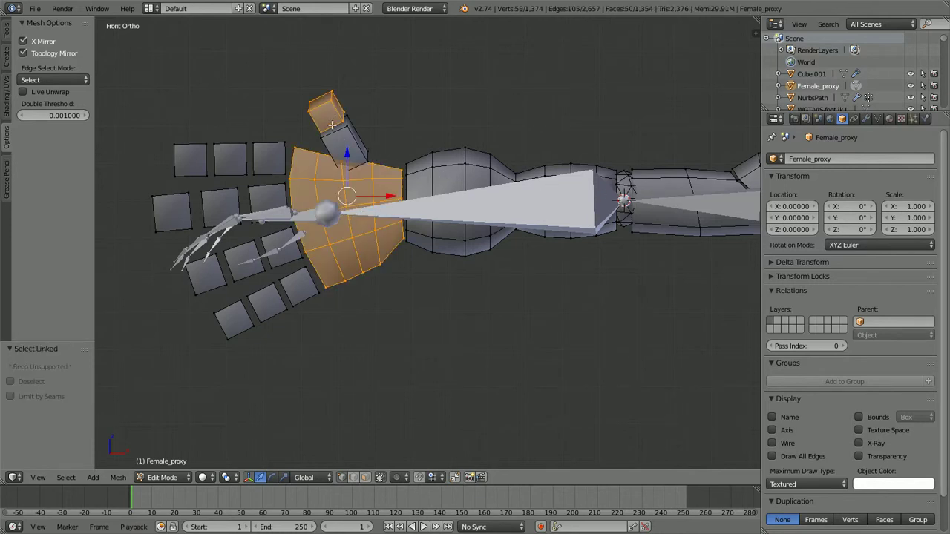
key("l")
key("l")
key("l")
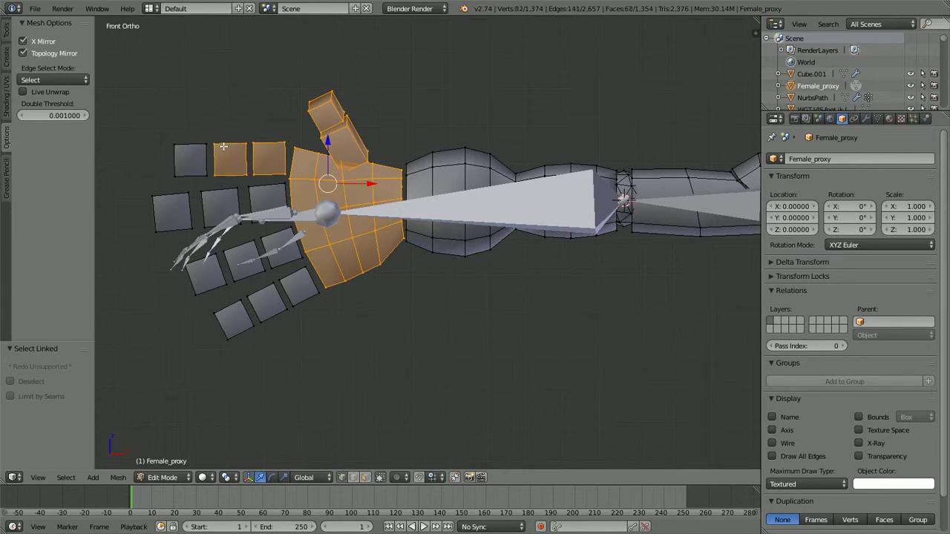
key("l")
key("l")
key("l")
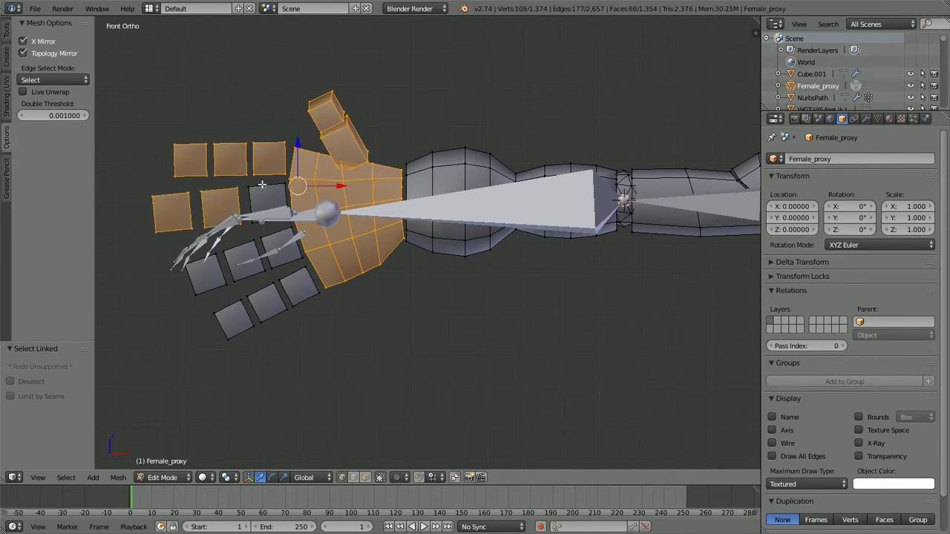
key("l")
key("l")
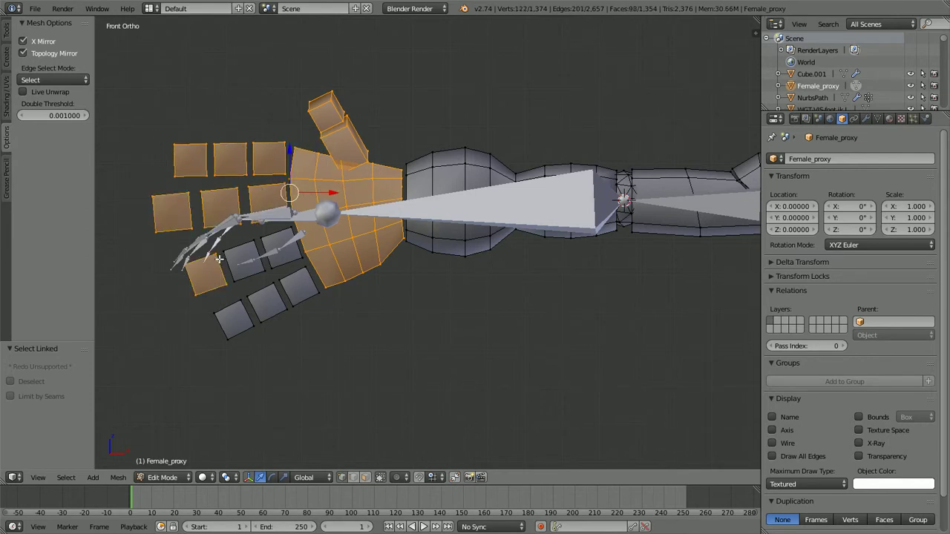
key("l")
key("l")
key("l")
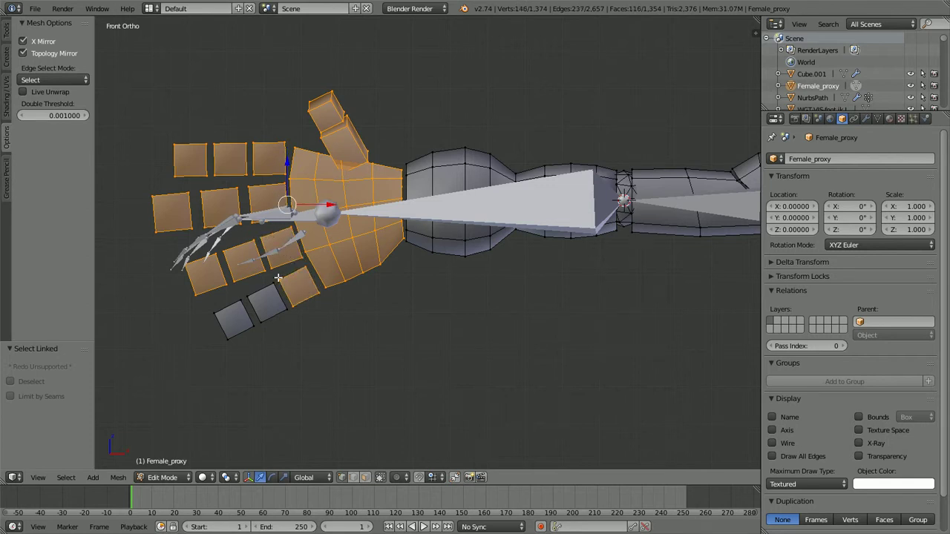
key("l")
key("l")
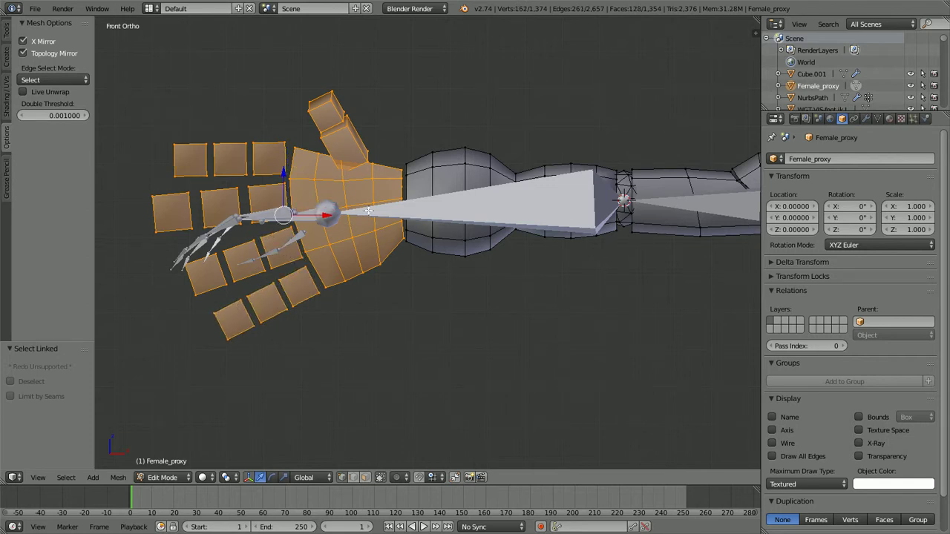
Rotate the selected right hand pieces 90° about the global X axis and raise them about 0.035 along Z
key("r")
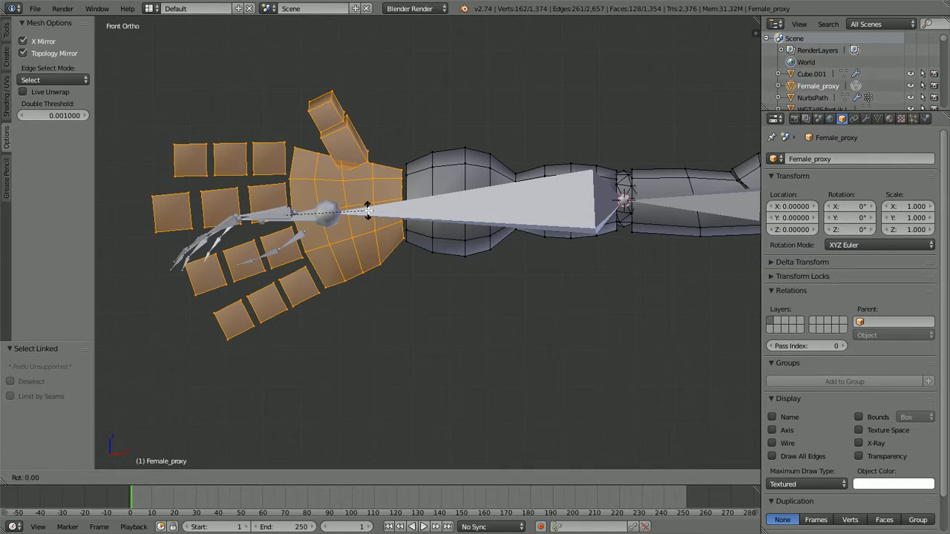
type("x")
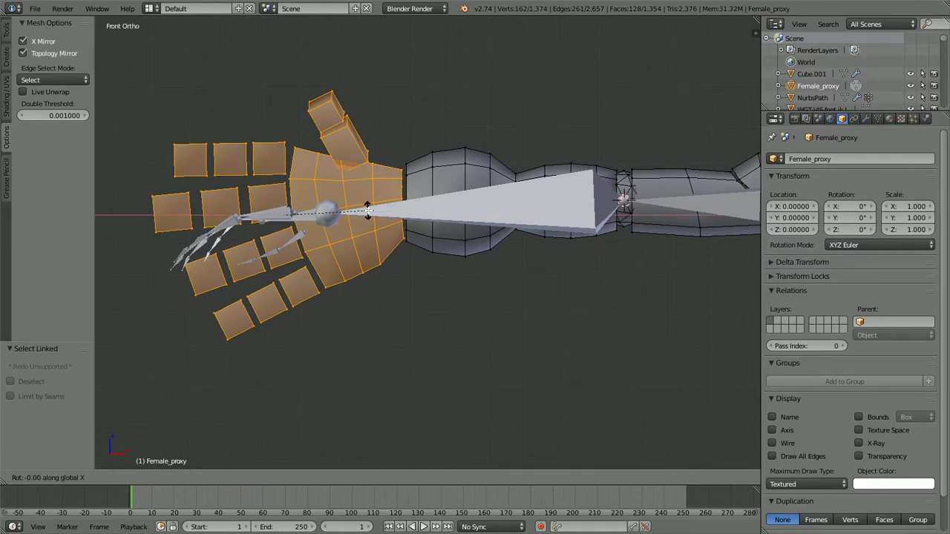
type("90")
key("Return")
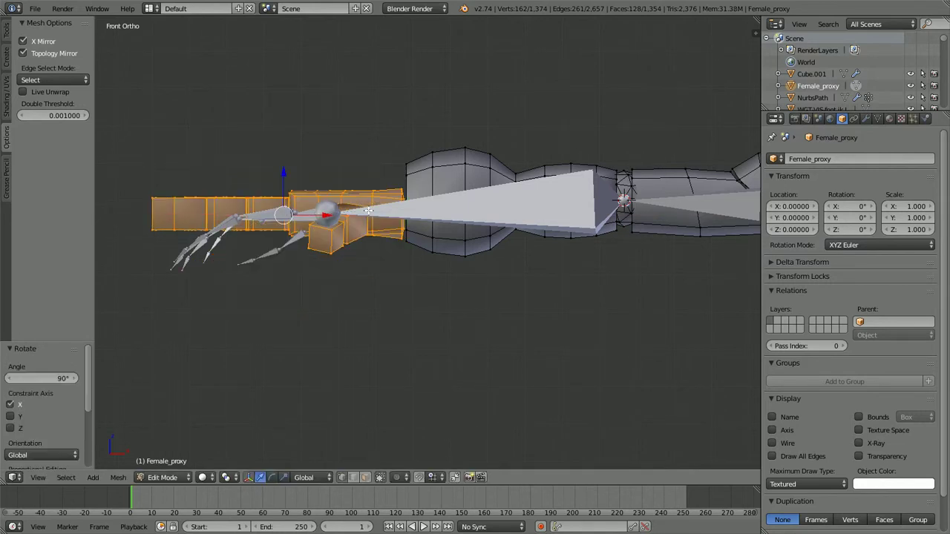
key("g")
key("z")
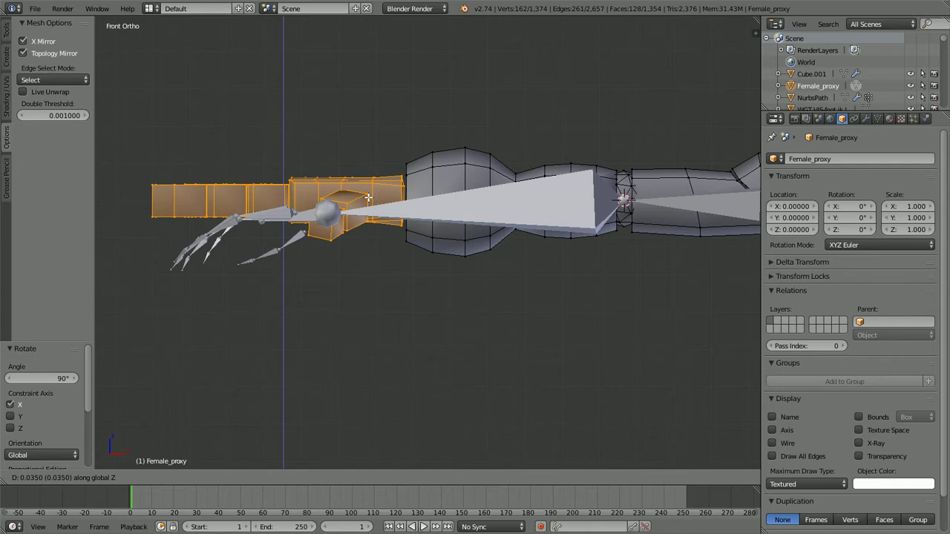
left_click(368, 198)
From the top view, move the right hand about 0.029 along Y and rotate it about -3.677° to follow the hand bones
key("KP_7")
key("KP_7")
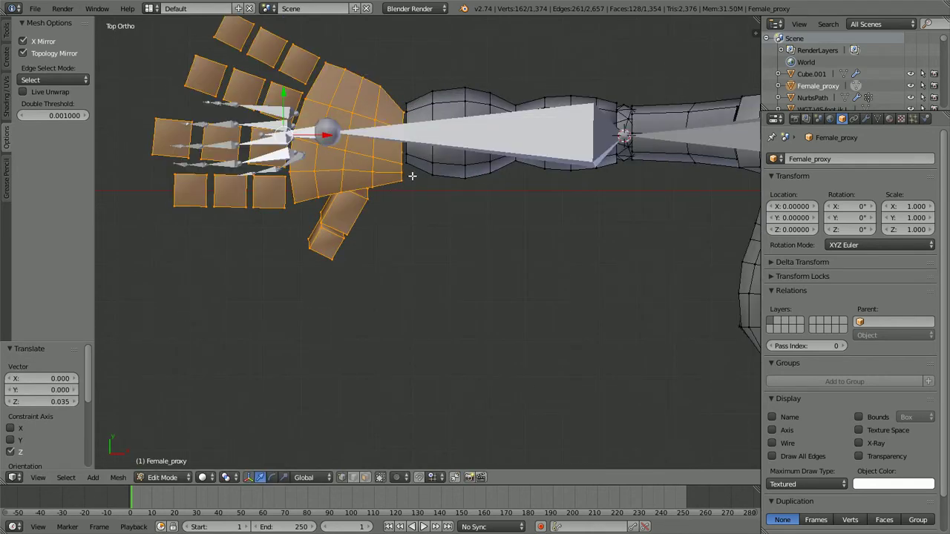
middle_click_drag(412, 177, 421, 263, "shift")
scroll(421, 263, "up", 1)
key("g")
key("y")
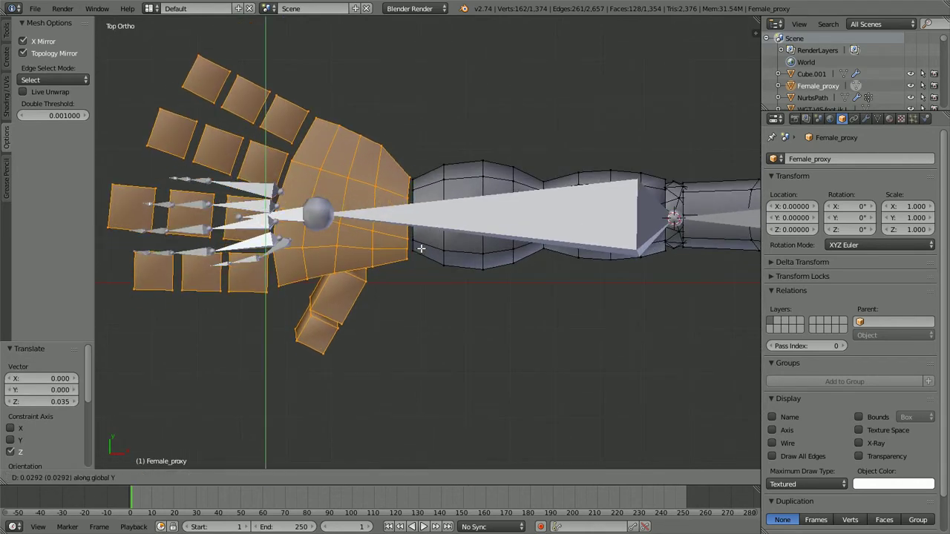
left_click(421, 249)
key("r")
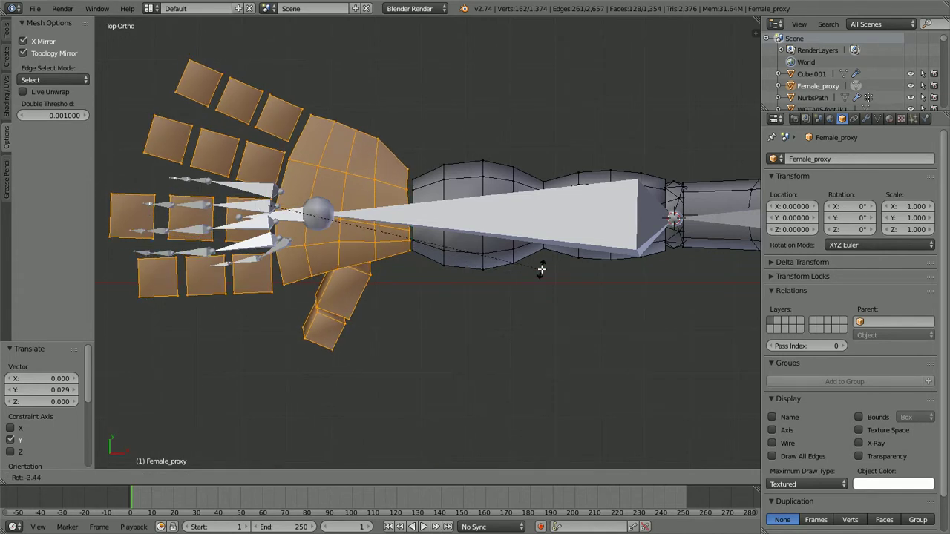
left_click(542, 267)
Fine-tune the right hand's position by moving it about -0.015 along Y and about -0.003 along X
key("g")
key("y")
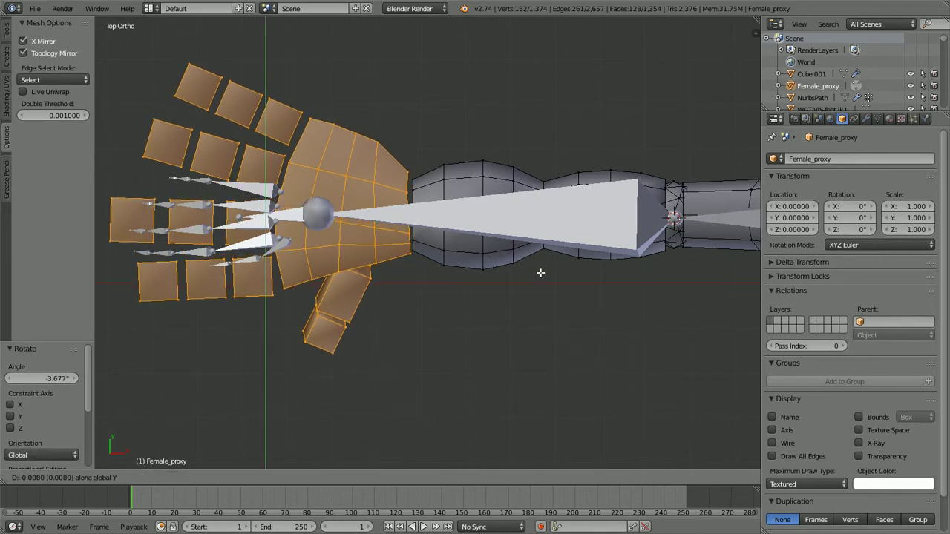
left_click(539, 274)
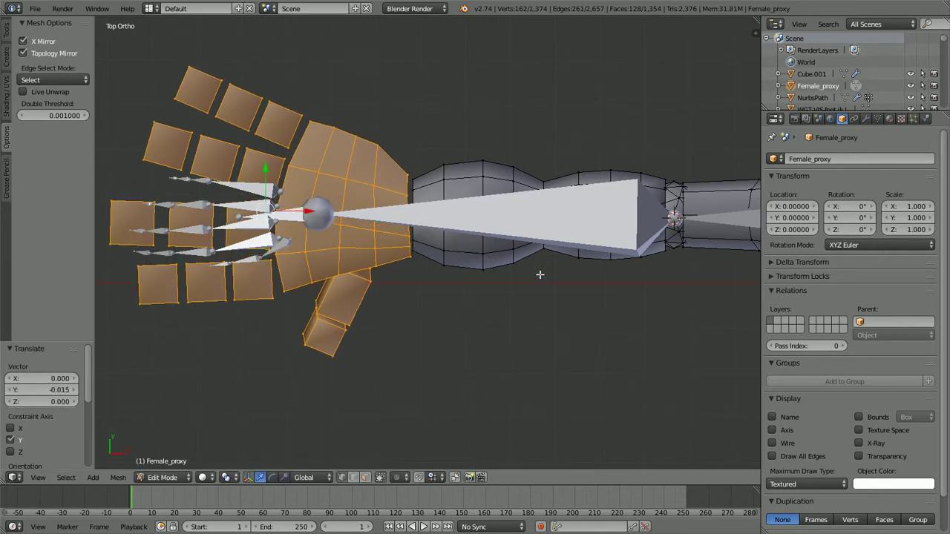
key("g")
key("x")
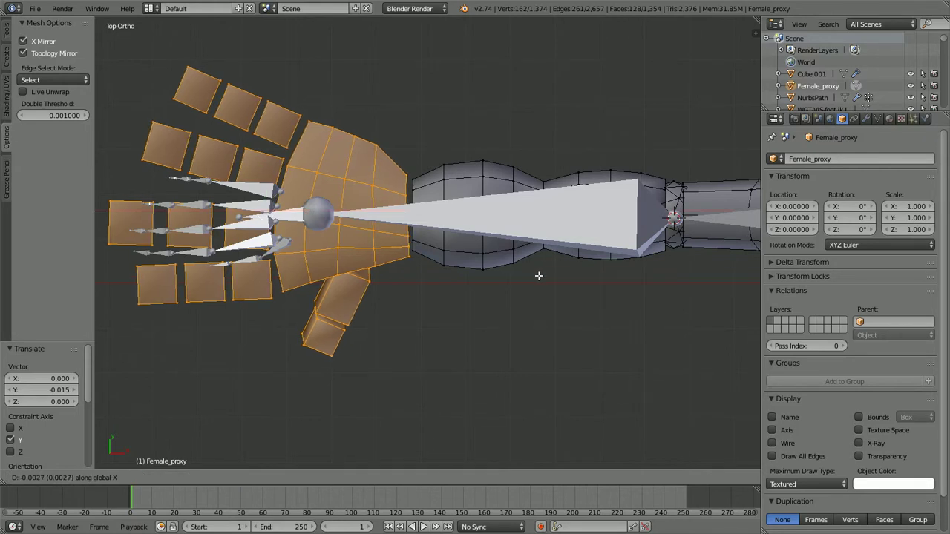
left_click(538, 274)
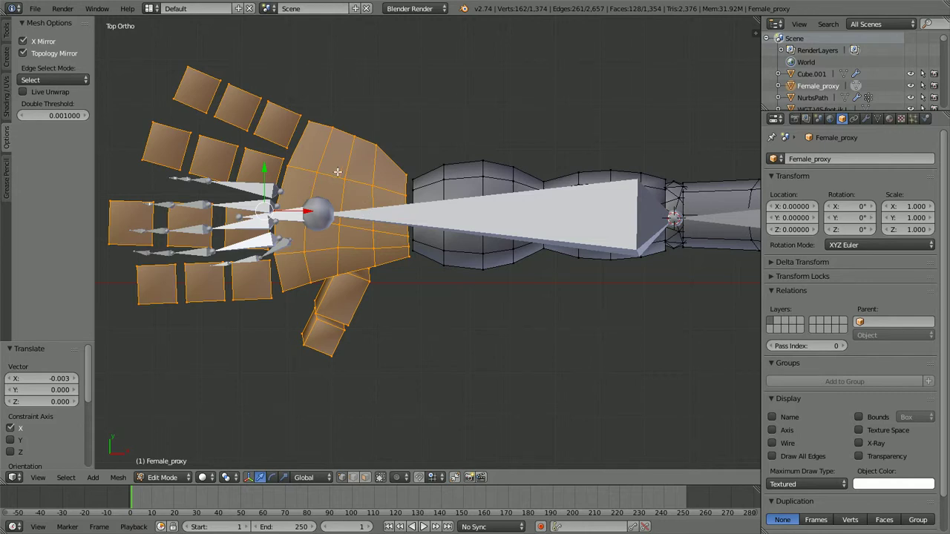
Return to the front view of the body, deselect the right hand and switch the mesh selection mode to faces
scroll(493, 229, "down", 6)
scroll(425, 248, "up", 5)
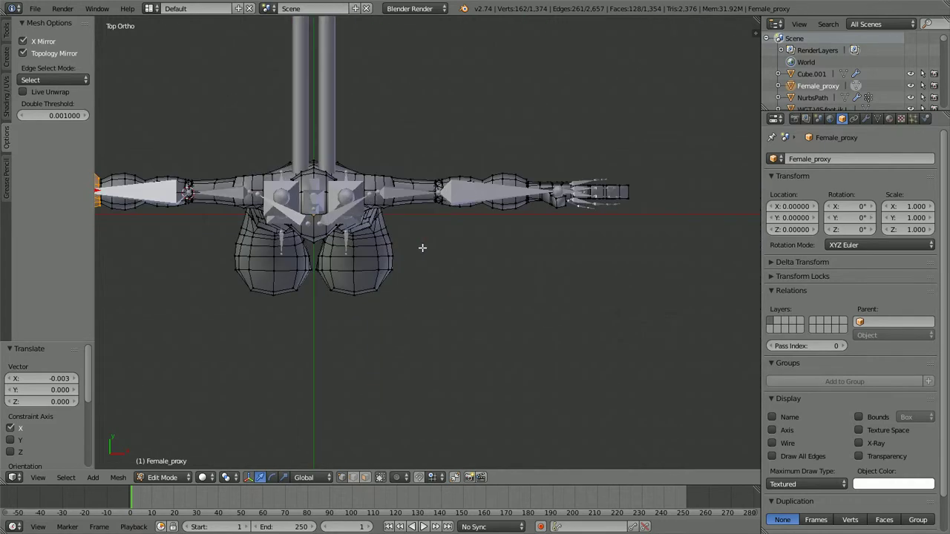
scroll(425, 247, "down", 2)
middle_click_drag(450, 255, 454, 257, "shift")
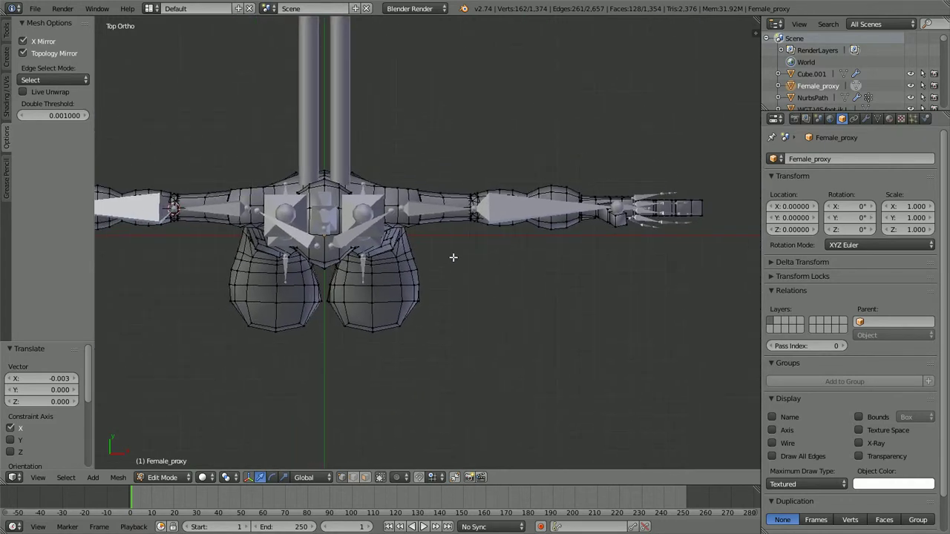
scroll(350, 215, "down", 1)
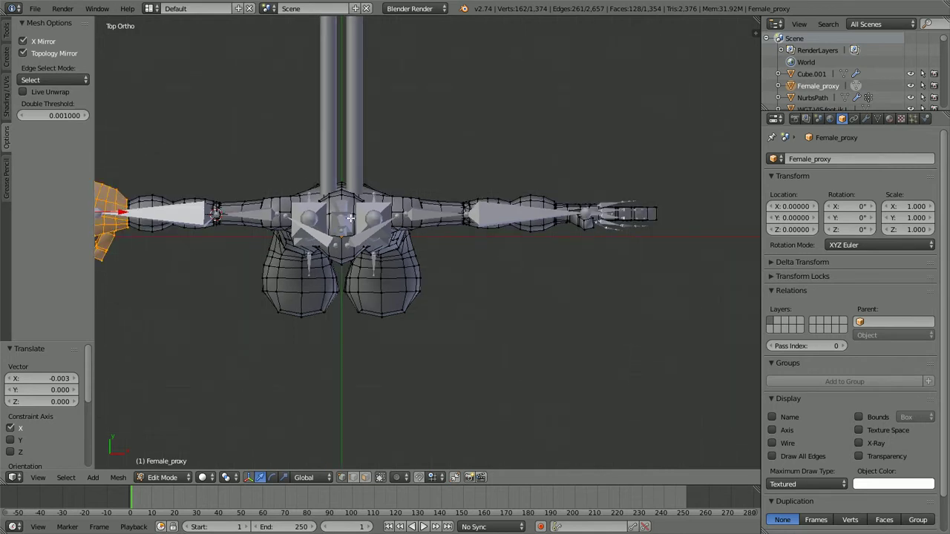
key("KP_1")
scroll(425, 261, "up", 2)
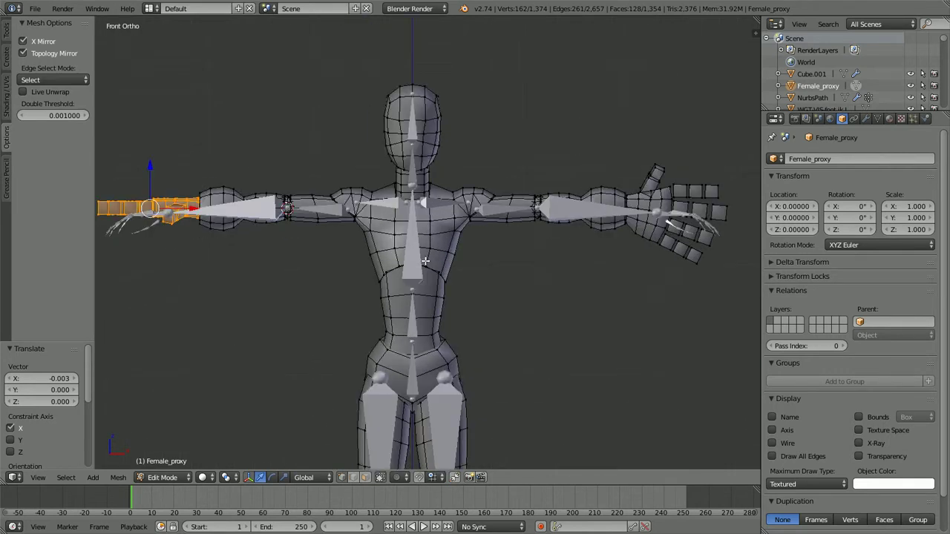
scroll(424, 260, "up", 1)
key("a")
key("ctrl+Tab")
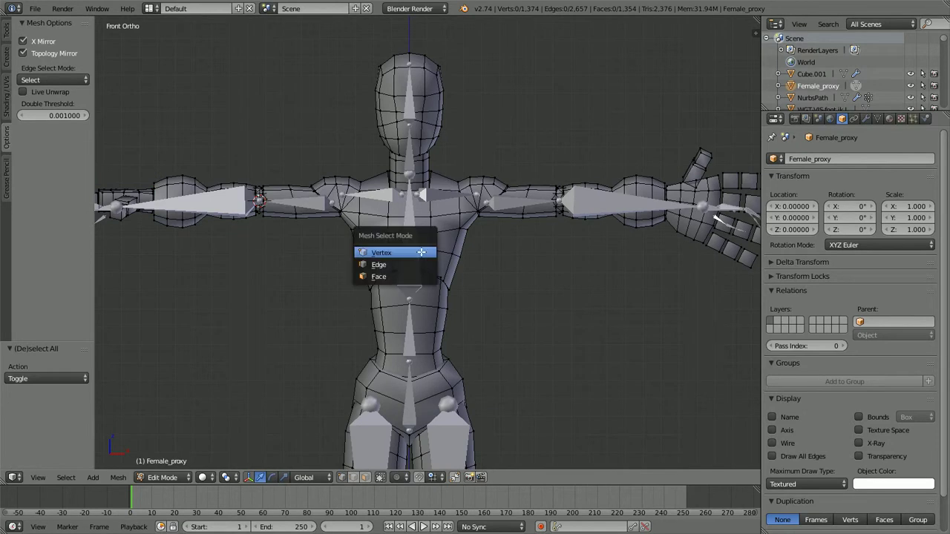
left_click(401, 273)
Select all linked mesh pieces of the left hand, including the palm, thumb segments and every finger segment
middle_click_drag(356, 263, 447, 264, "shift")
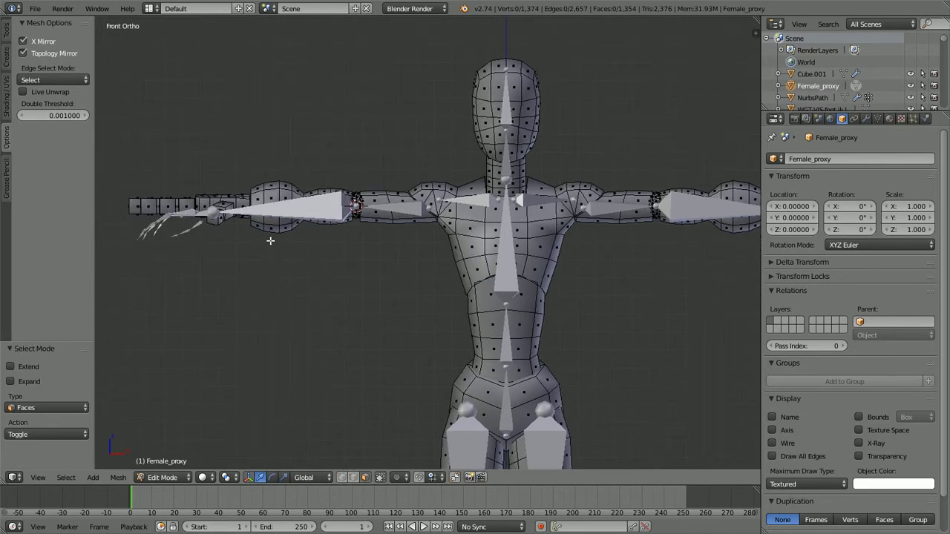
middle_click_drag(555, 254, 437, 257, "shift")
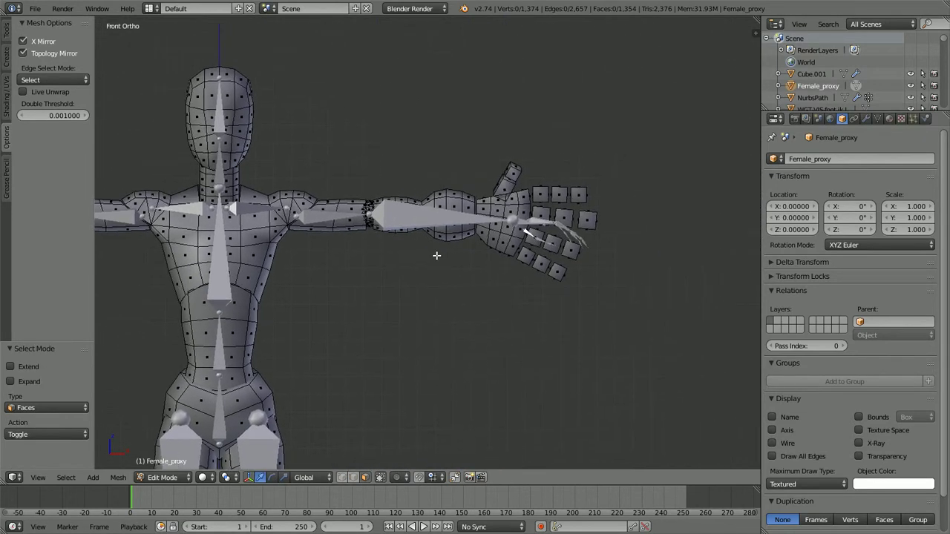
scroll(437, 257, "up", 2)
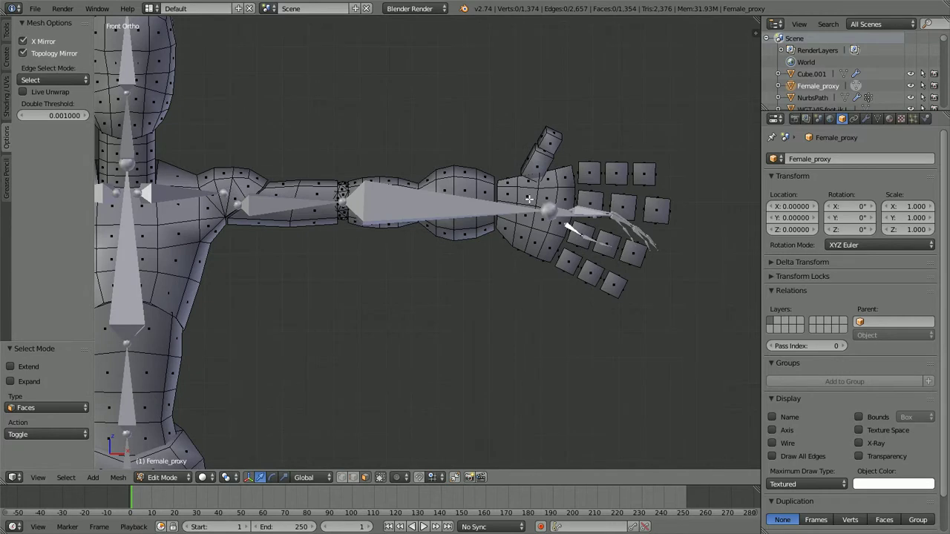
scroll(528, 199, "down", 4)
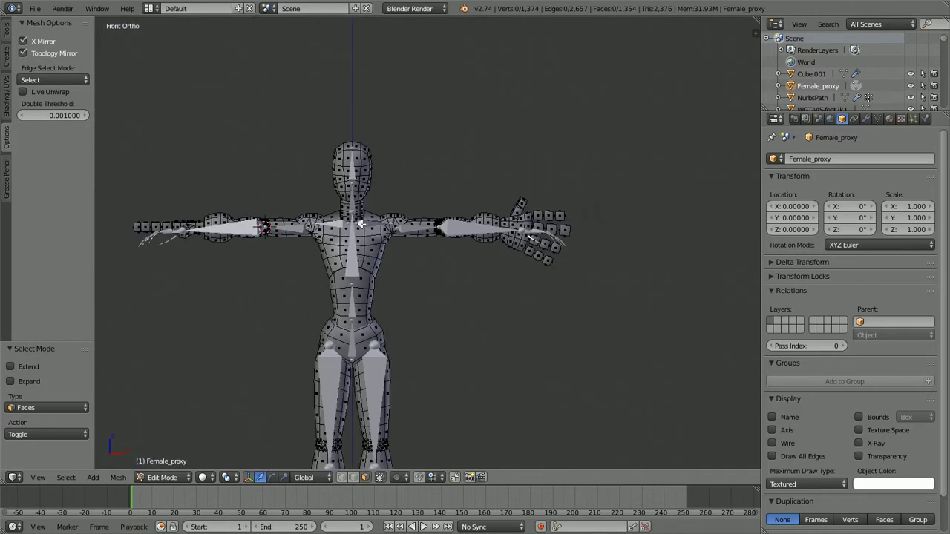
scroll(377, 259, "up", 3)
scroll(455, 224, "up", 3)
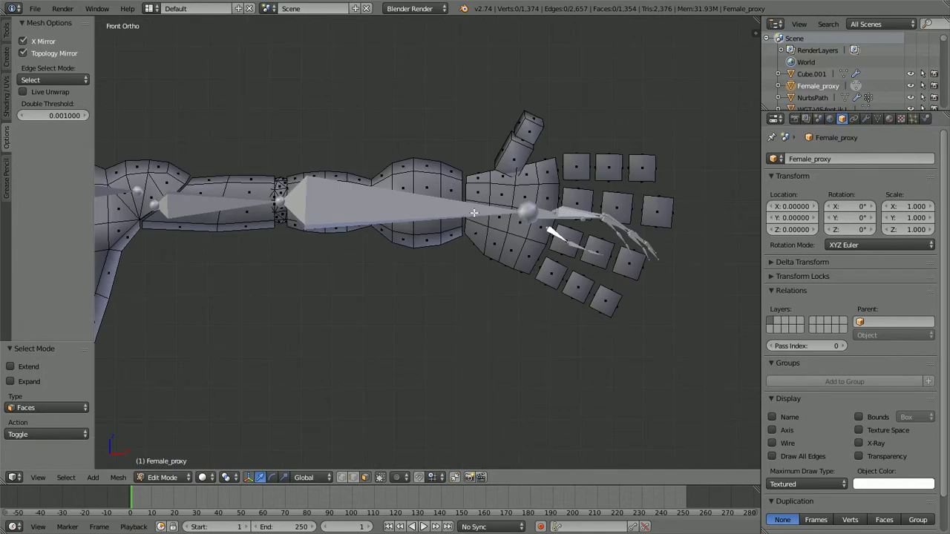
key("l")
key("l")
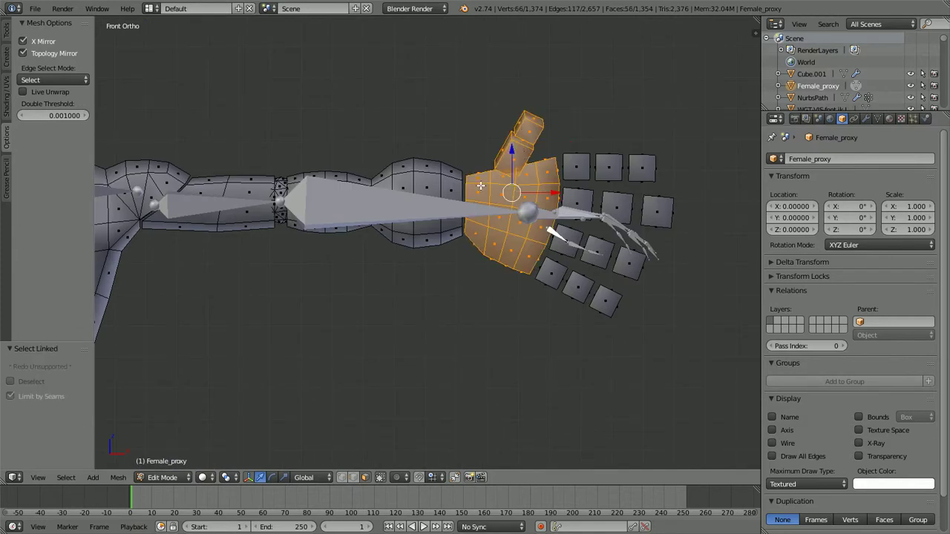
key("l")
key("l")
key("l")
key("l")
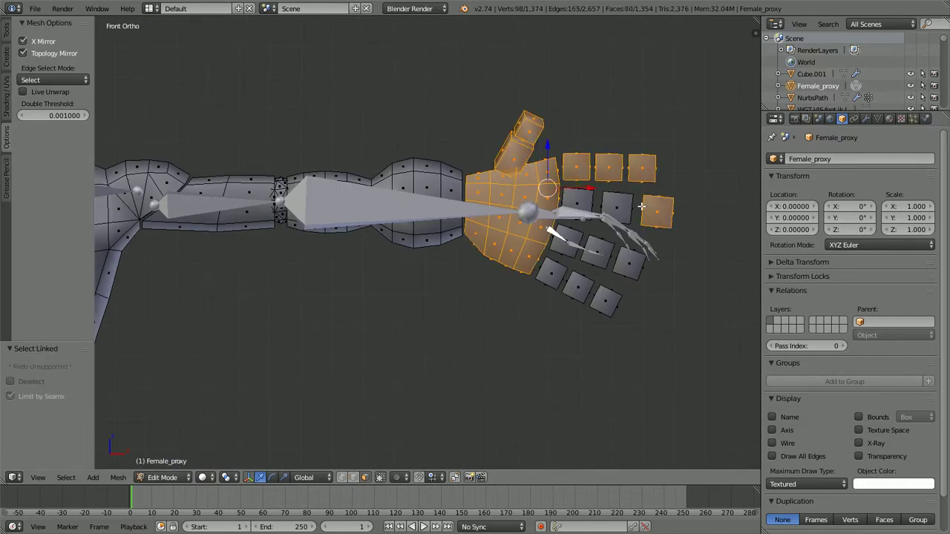
key("l")
key("l")
key("l")
key("l")
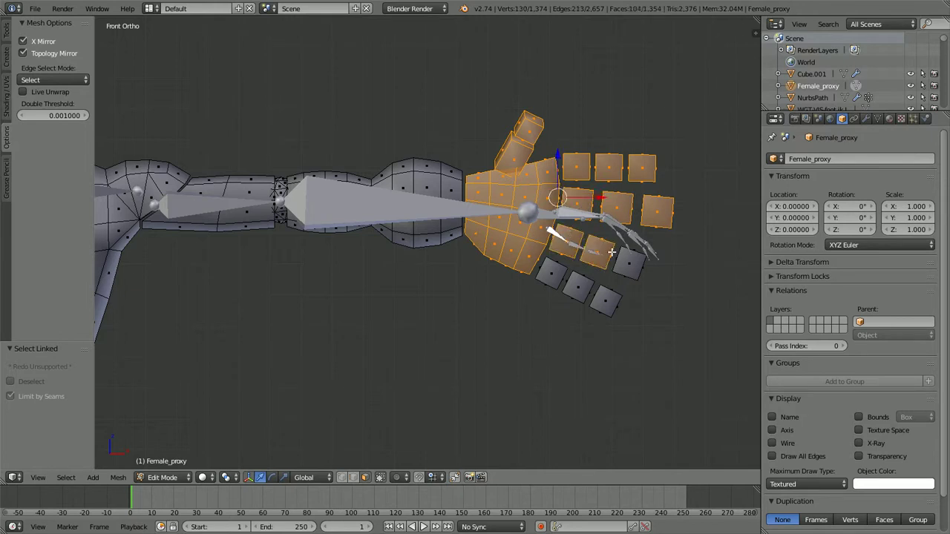
key("l")
key("l")
key("l")
key("l")
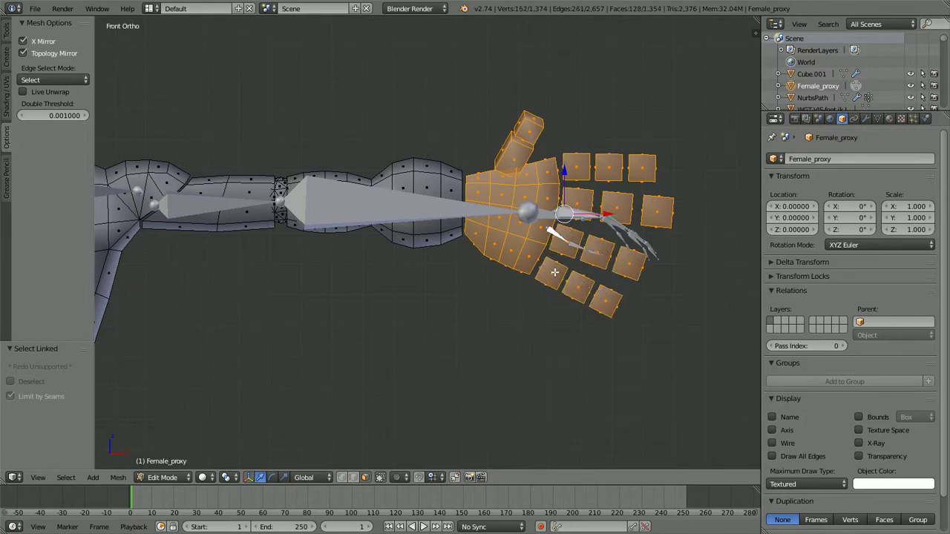
Turn off Topology Mirror and X Mirror, and rotate the selected left hand pieces 90° about the X axis
left_click(22, 54)
left_click(23, 42)
key("r")
key("x")
key("9")
key("0")
key("Return")
Raise the left hand about 0.034 along the Z axis to line it up with the forearm
key("g")
key("z")
left_click(570, 152)
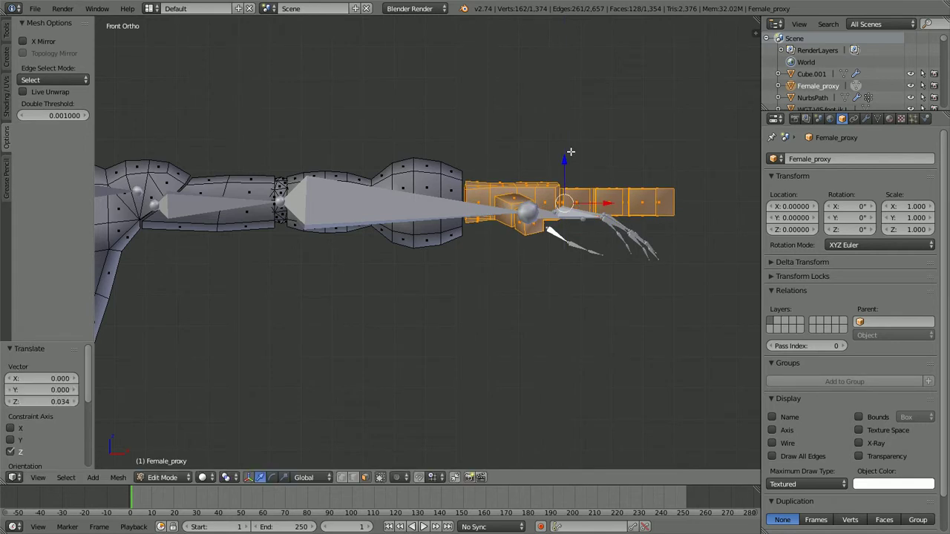
From the top view, rotate the left hand slightly clockwise so the fingers follow the bones, and move it about 0.004 along X
key("KP_7")
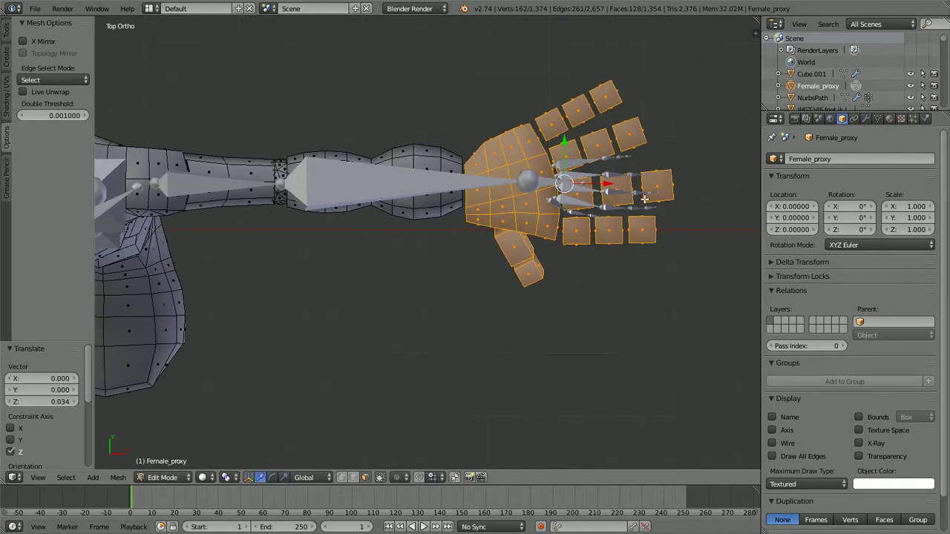
key("r")
left_click(686, 256)
key("g")
key("x")
left_click(686, 256)
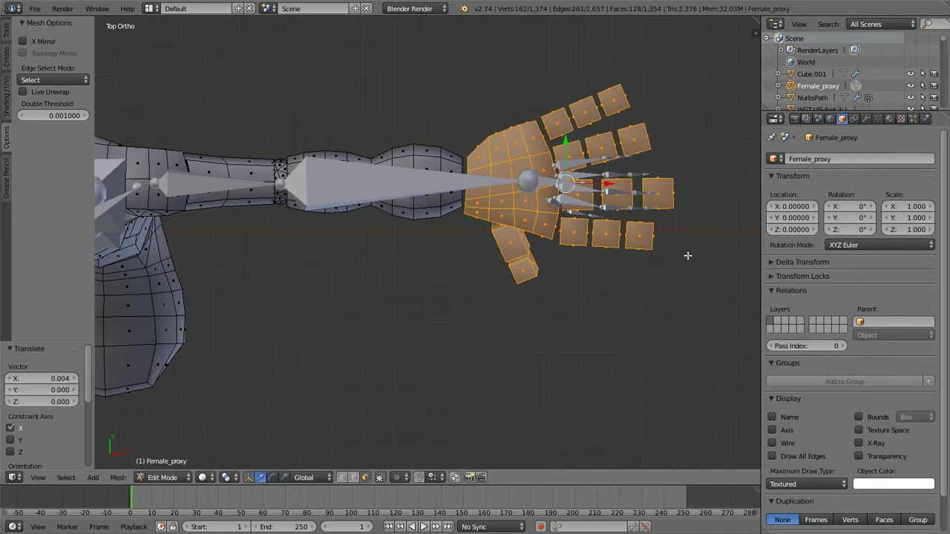
Finish editing the Female_proxy mesh with nothing left selected, and put the metarig.002 armature into Edit Mode
scroll(458, 273, "down", 8)
scroll(458, 272, "up", 5)
key("Tab")
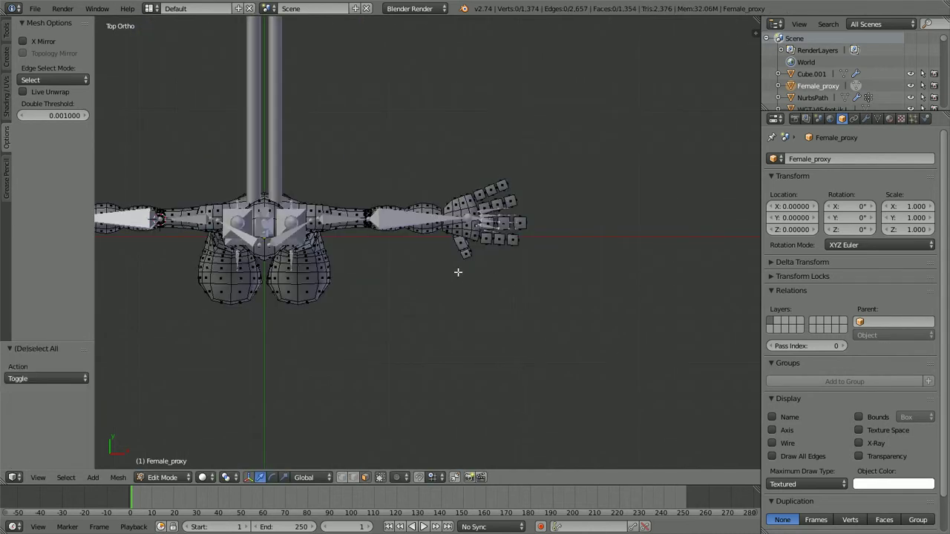
key("KP_1")
scroll(457, 271, "down", 4)
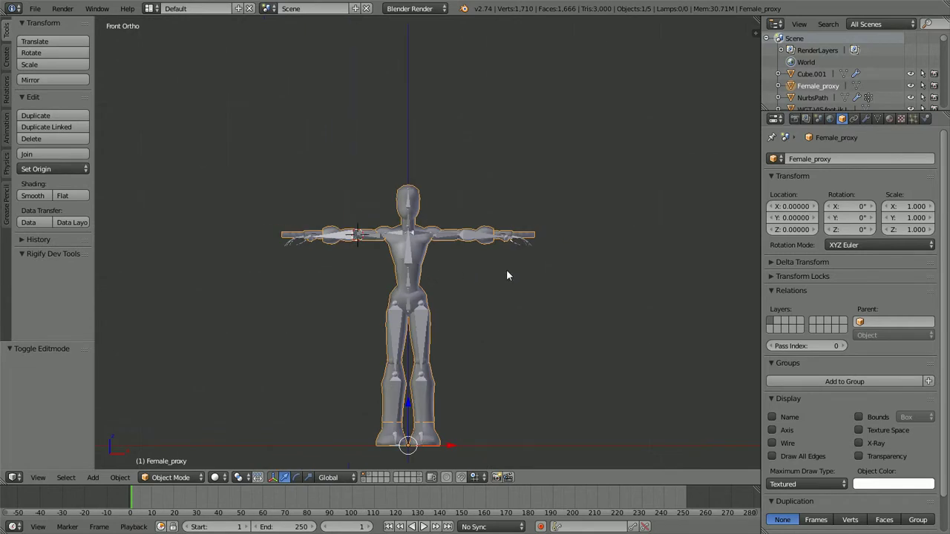
scroll(505, 245, "up", 6)
right_click(509, 196)
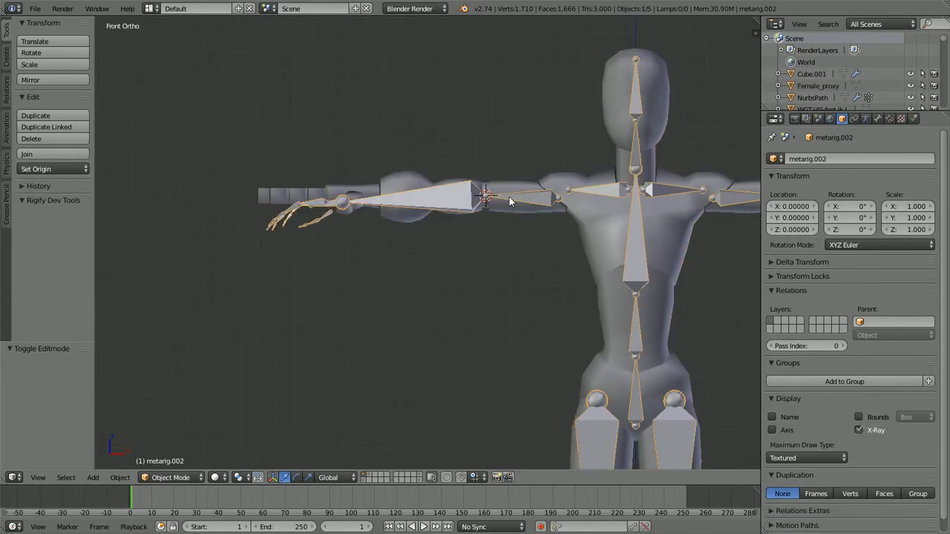
key("Tab")
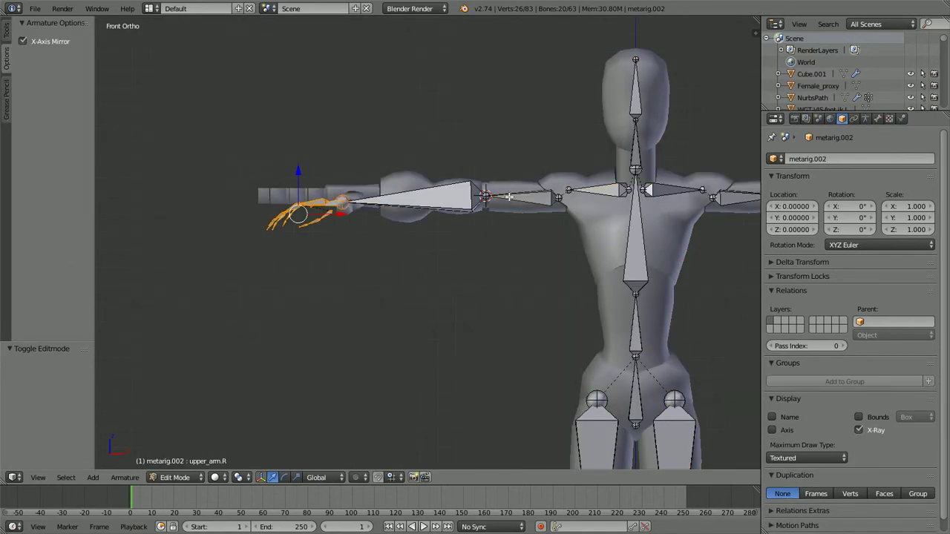
From the front view, raise the selected hand bones about 0.027 along the Z axis to line them up with the forearm
key("KP_7")
key("KP_2")
key("KP_1")
middle_click_drag(452, 206, 468, 210, "shift")
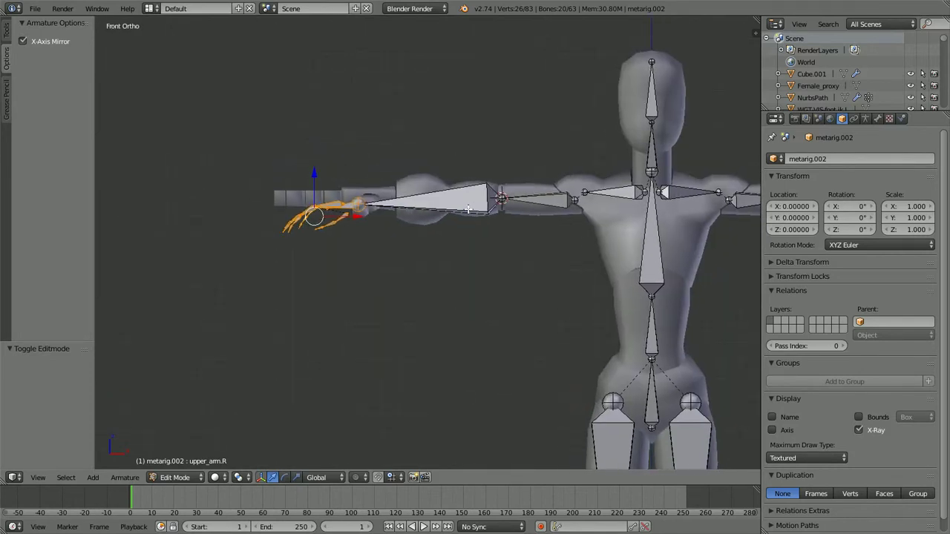
left_click_drag(384, 228, 388, 233, "shift")
middle_click_drag(388, 233, 431, 280, "shift")
scroll(425, 263, "up", 3)
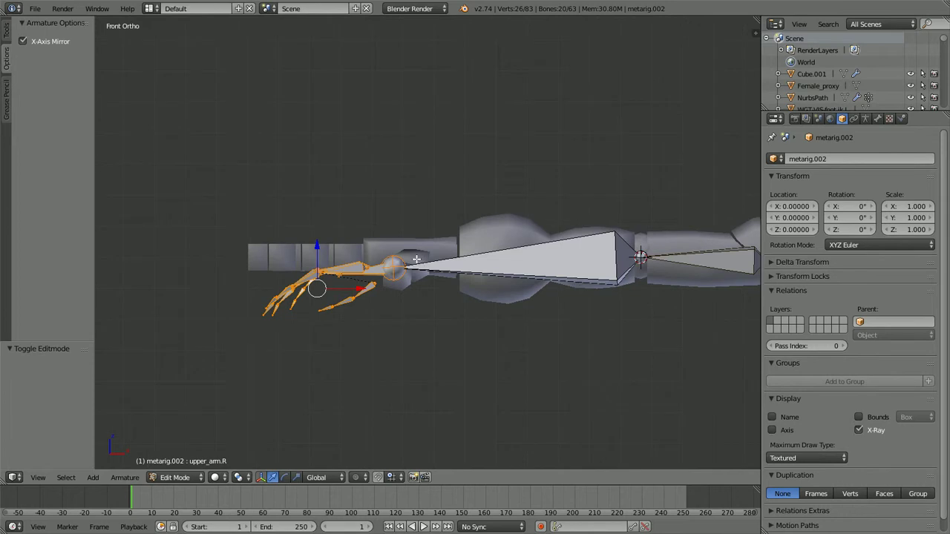
key("g")
key("z")
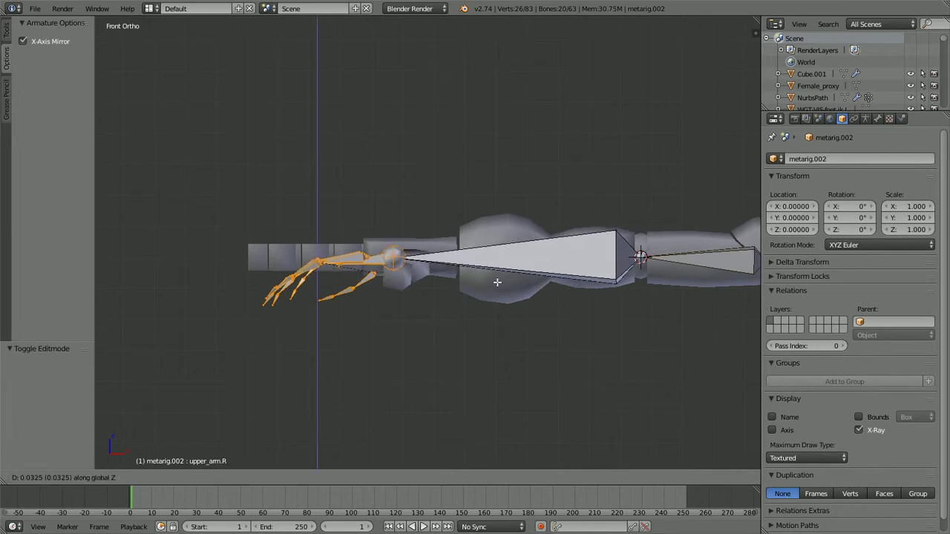
left_click(498, 283)
From the top view, move the hand bones about 0.206 along the X axis so the wrist joint sits between forearm and hand mesh
key("KP_7")
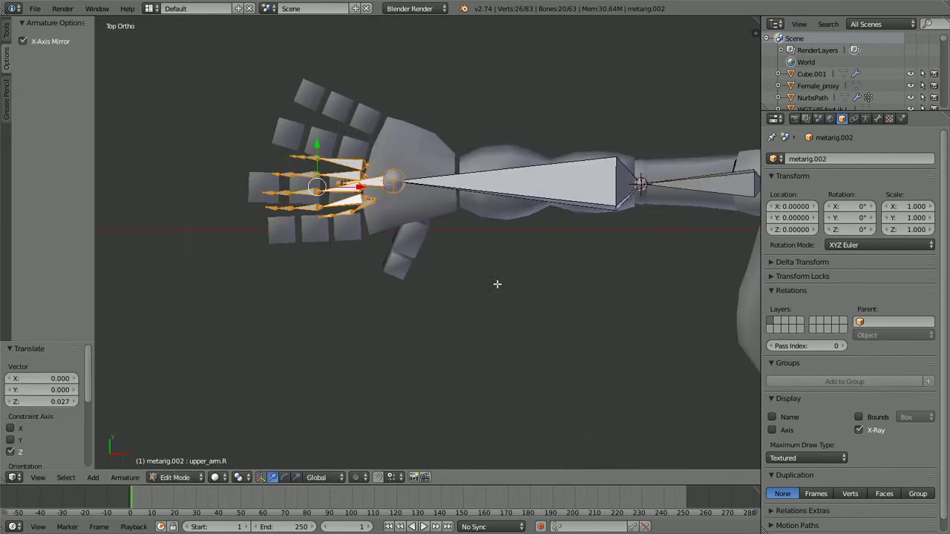
key("g")
key("x")
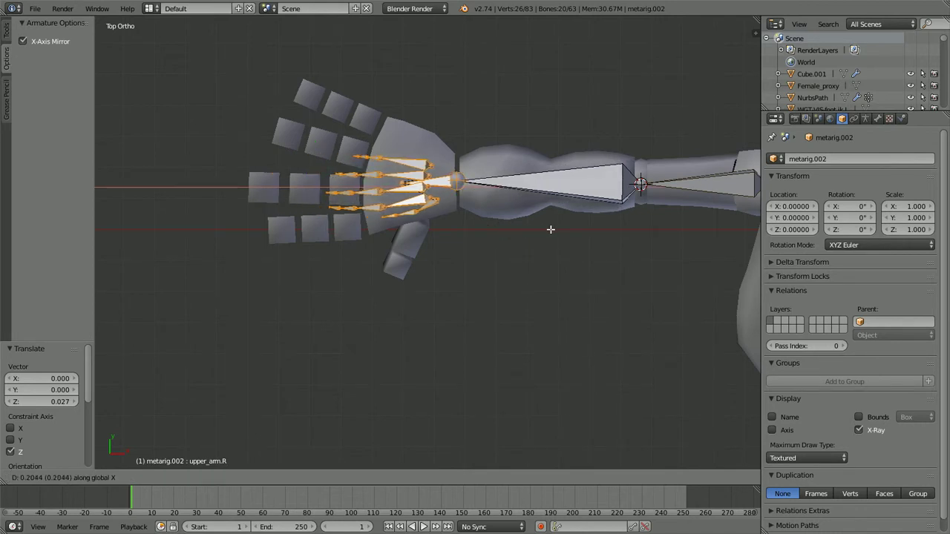
left_click(552, 229)
middle_click_drag(502, 218, 509, 255, "shift")
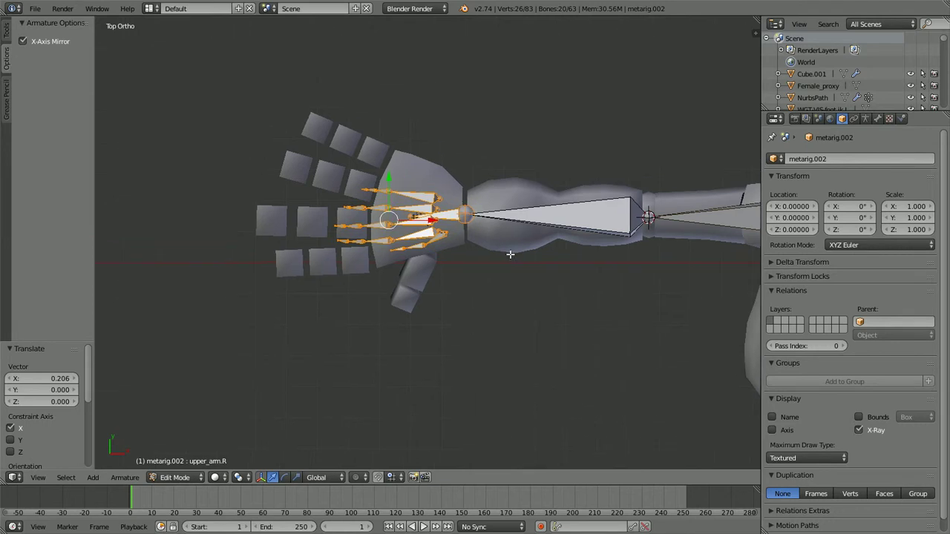
scroll(511, 271, "up", 3)
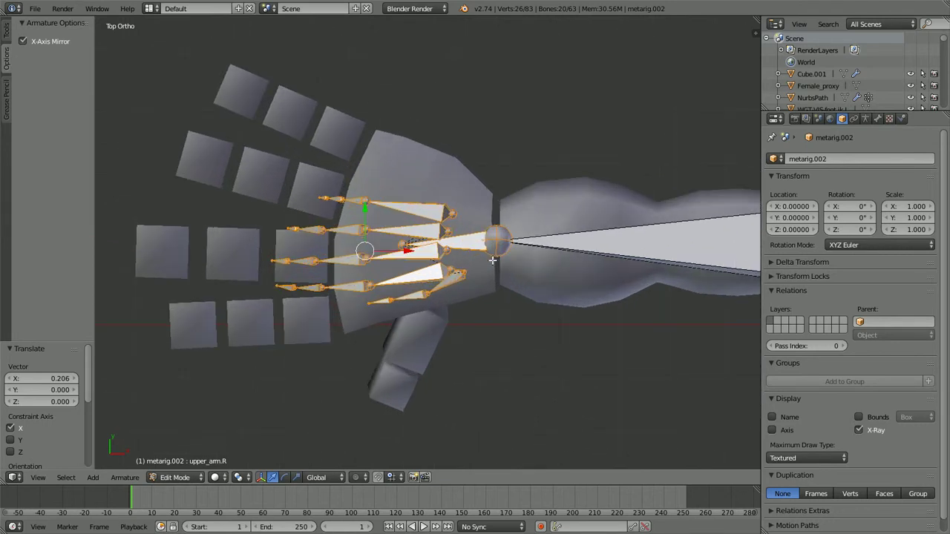
scroll(462, 263, "up", 1)
middle_click_drag(407, 235, 422, 269, "shift")
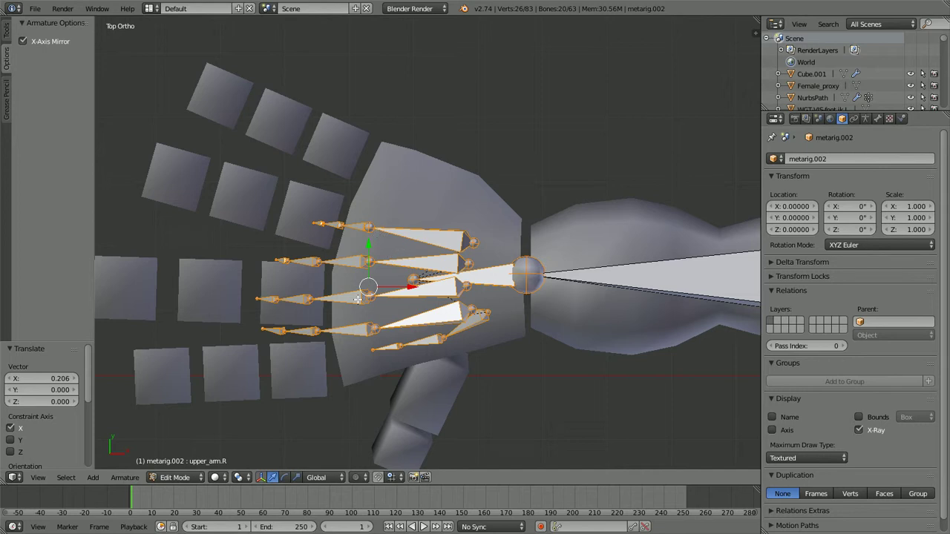
middle_click_drag(418, 355, 453, 249, "shift")
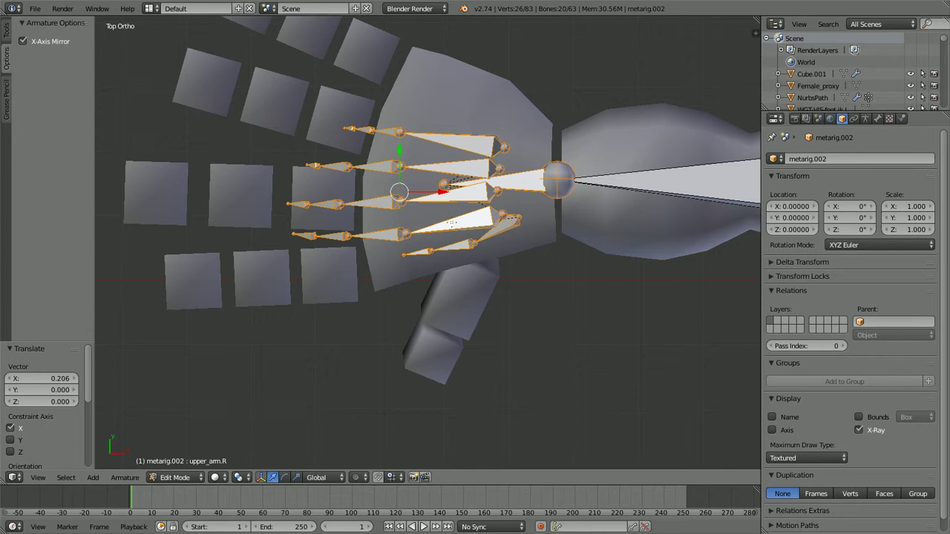
key("Tab")
key("Tab")
key("Tab")
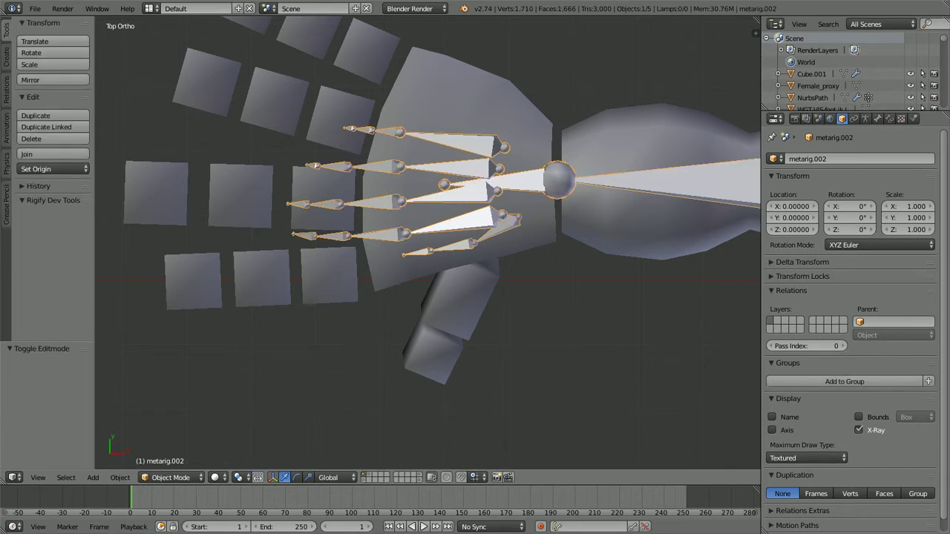
right_click(455, 230)
right_click(481, 219)
right_click(504, 219)
right_click(502, 217)
key("Tab")
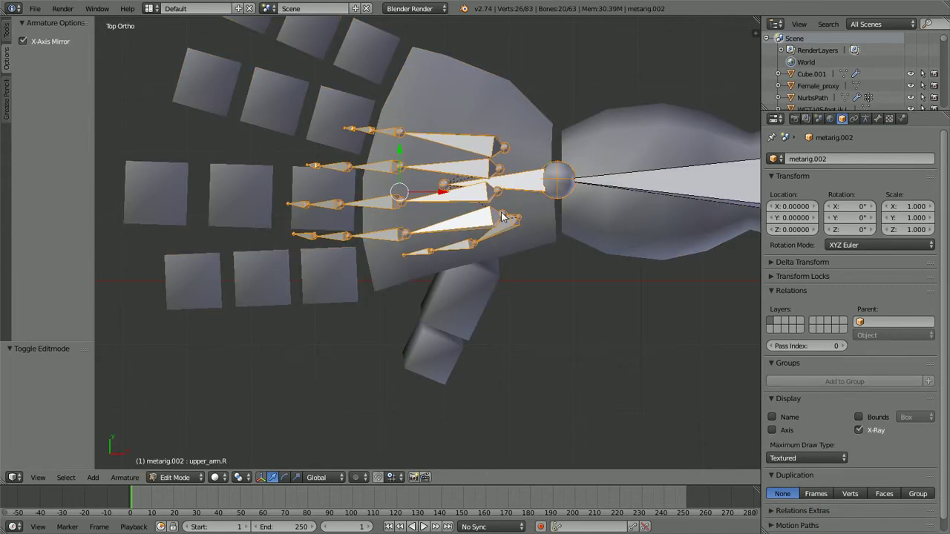
Snap the 3D cursor to the base joint of palm.01.R and use the 3D cursor as the pivot point
right_click(502, 216)
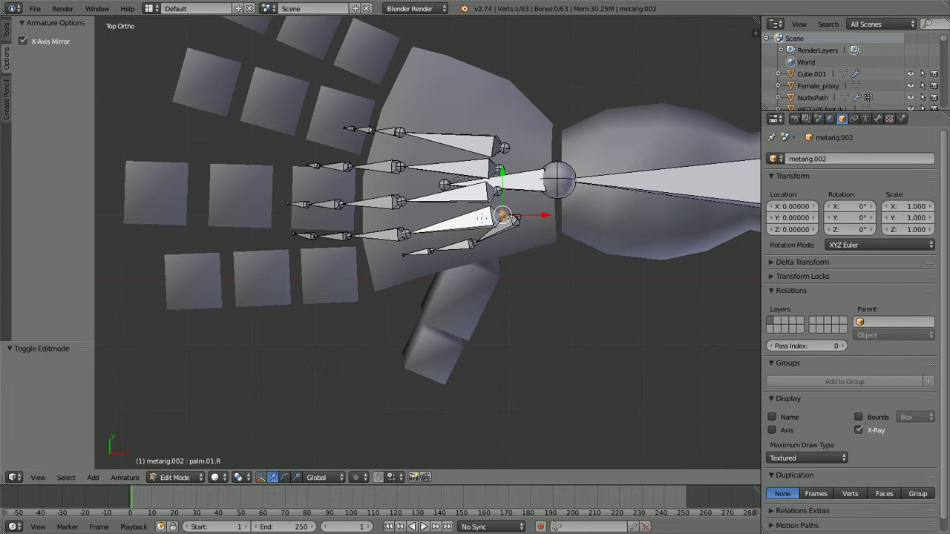
scroll(482, 218, "up", 1)
key("shift+s")
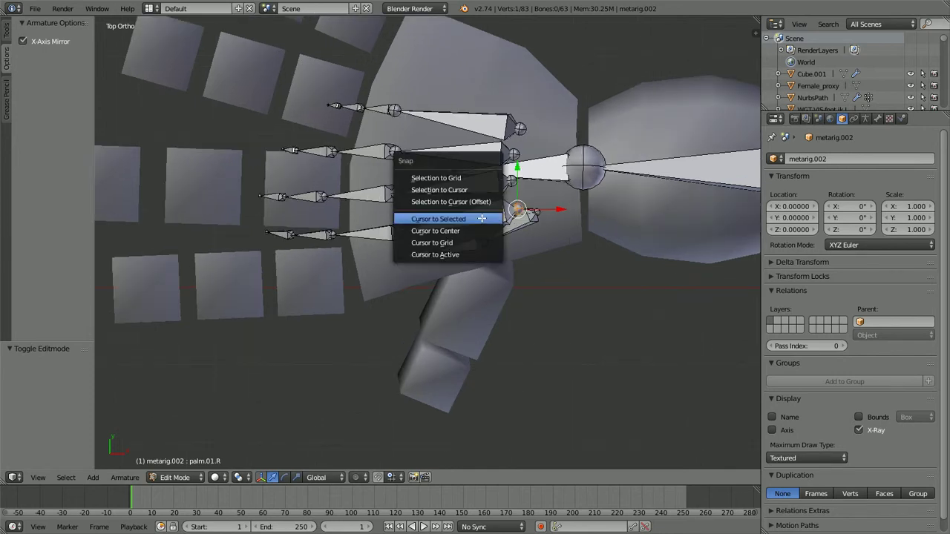
left_click(482, 217)
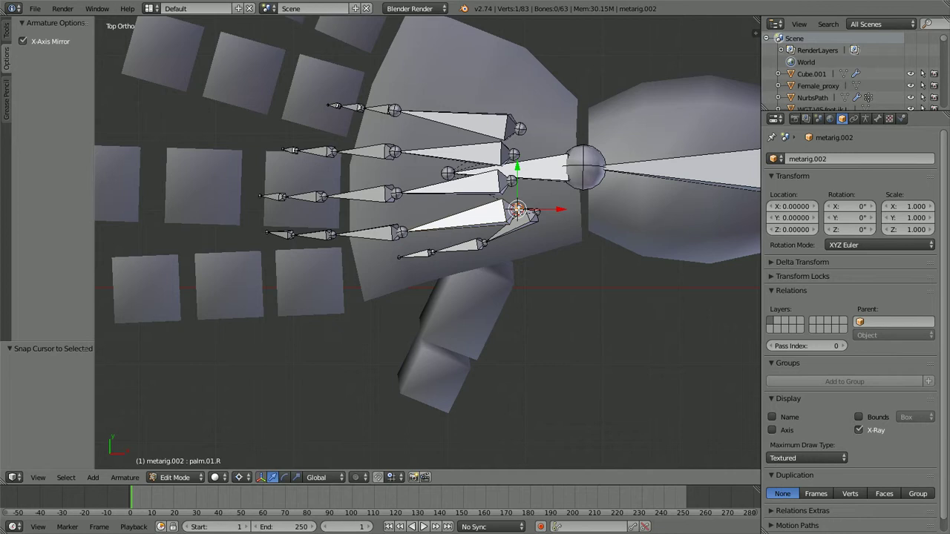
Extend the selection from the base joint through the whole index finger chain and rotate it about -12.23° toward the mesh index finger
key("ctrl+KP_Add")
key("ctrl+KP_Add")
key("ctrl+KP_Add")
key("r")
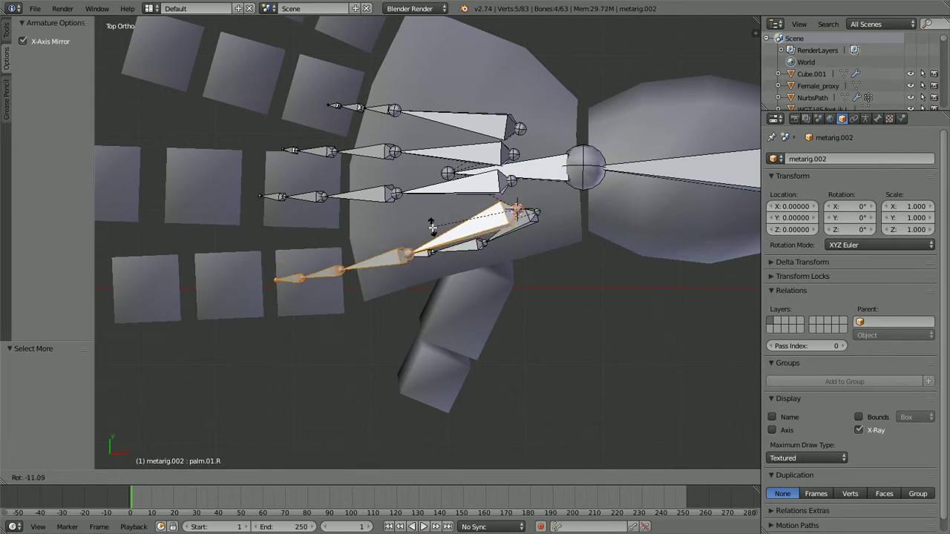
left_click(431, 229)
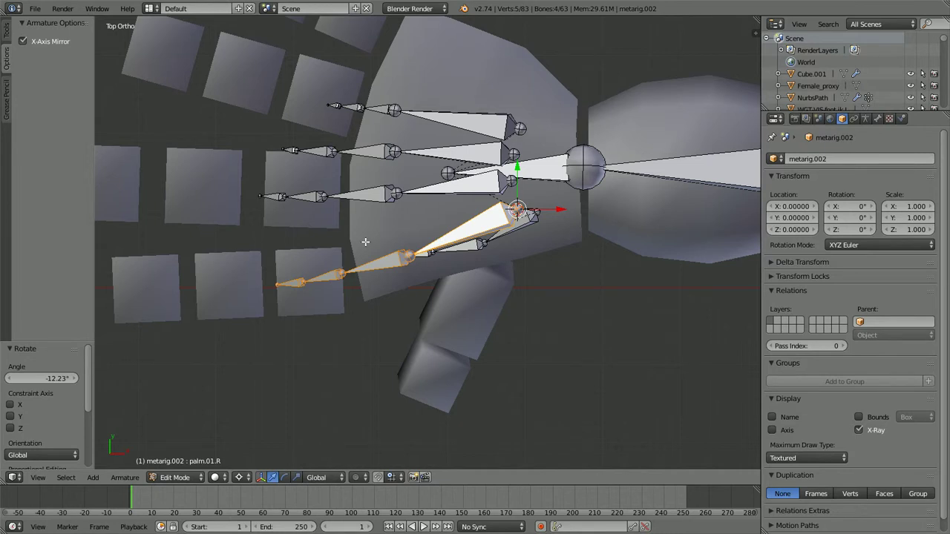
Select the three right index finger bones and move them about -0.075 in X and -0.028 in Y to the first mesh finger segment
key("ctrl+KP_Subtract")
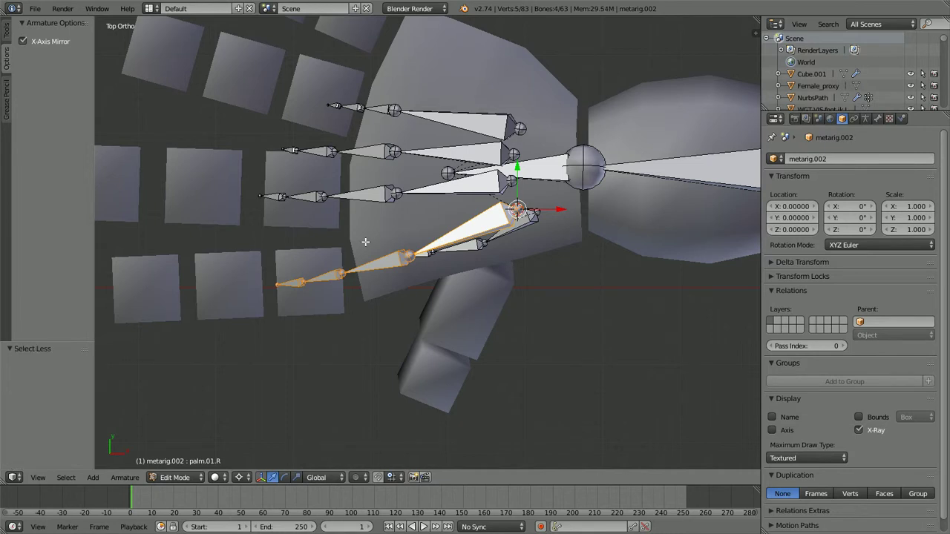
right_click(295, 279)
key("ctrl+KP_Add")
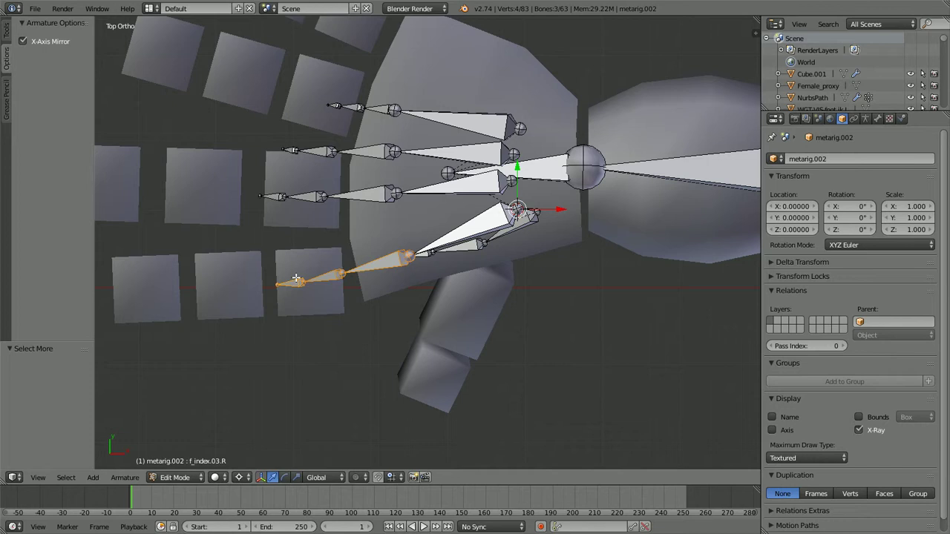
key("g")
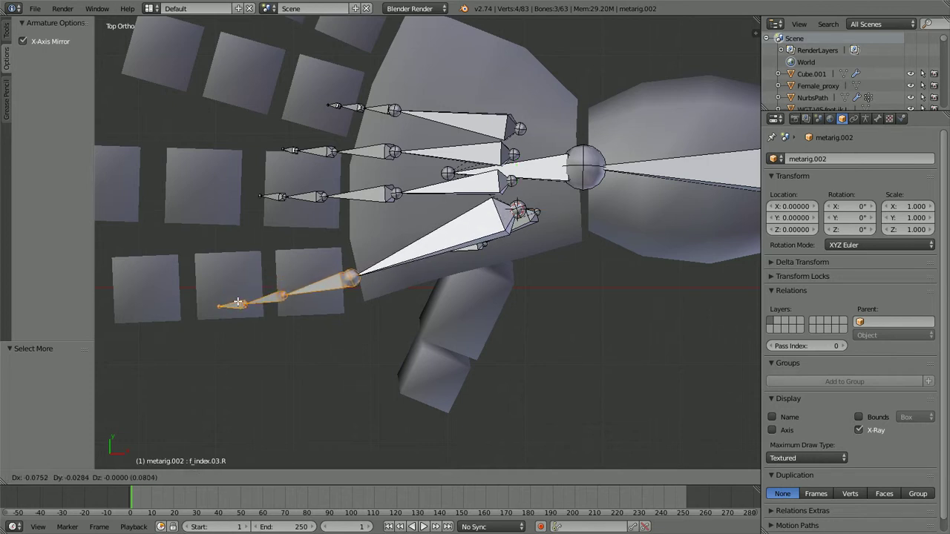
left_click(239, 301)
Move the outer two index finger bones about -0.029 in X and 0.012 in Y to the gap after the first mesh segment
middle_click_drag(342, 302, 425, 289, "shift")
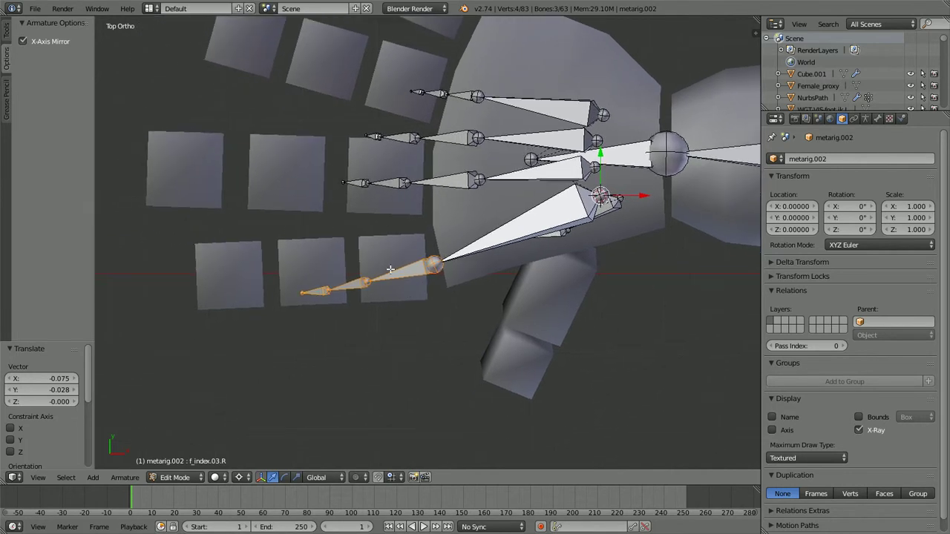
scroll(360, 286, "up", 2)
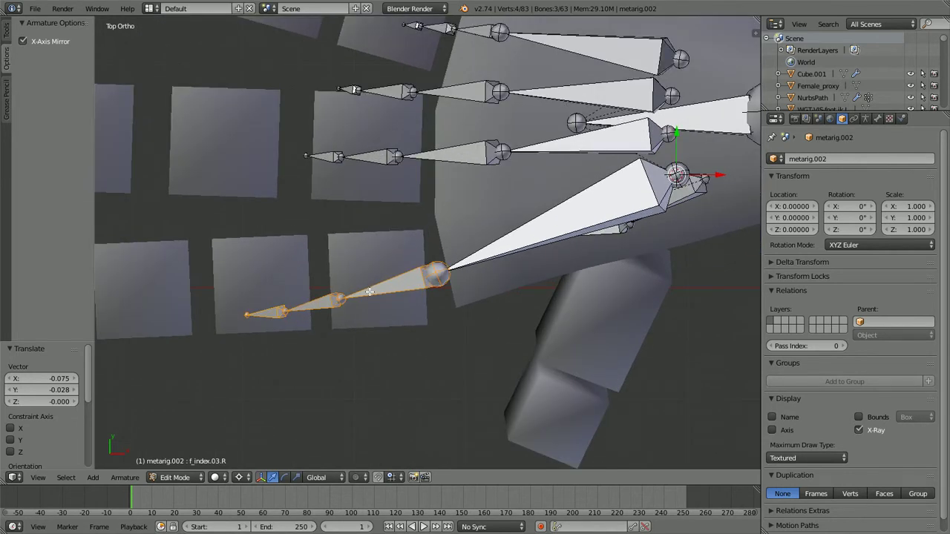
key("ctrl+KP_Subtract")
key("g")
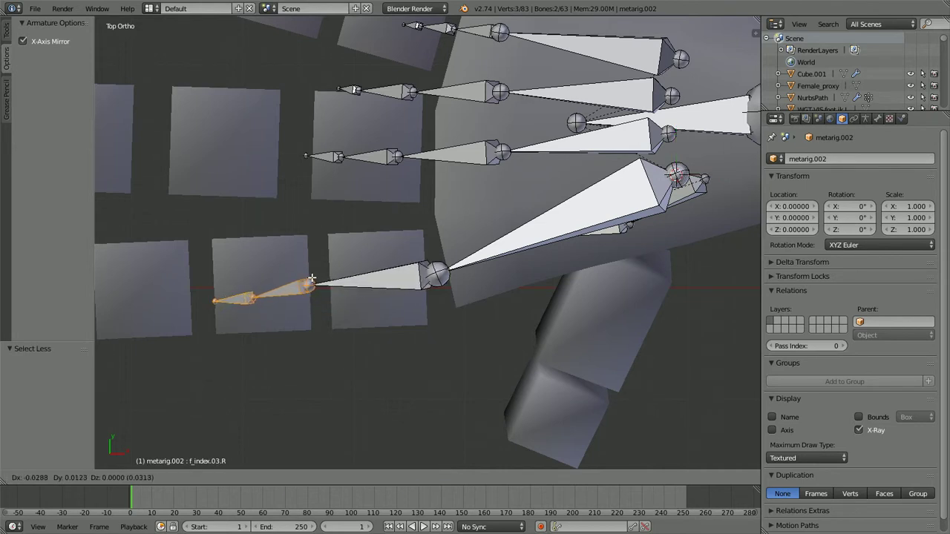
left_click(312, 279)
middle_click_drag(315, 273, 422, 265, "shift")
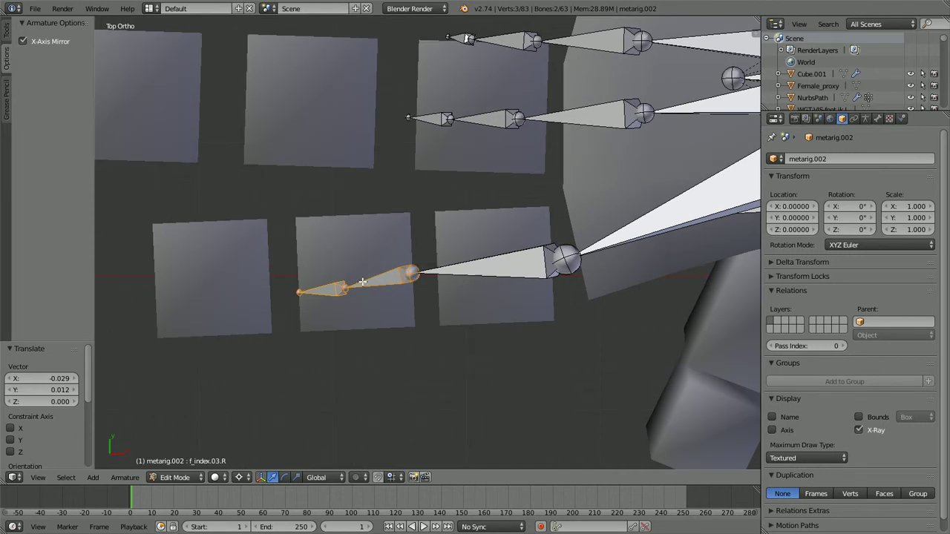
Move f_index.03.R about -0.033 in X and 0.007 in Y, and extend its tip about 0.072 to the fingertip's end
key("ctrl+KP_Subtract")
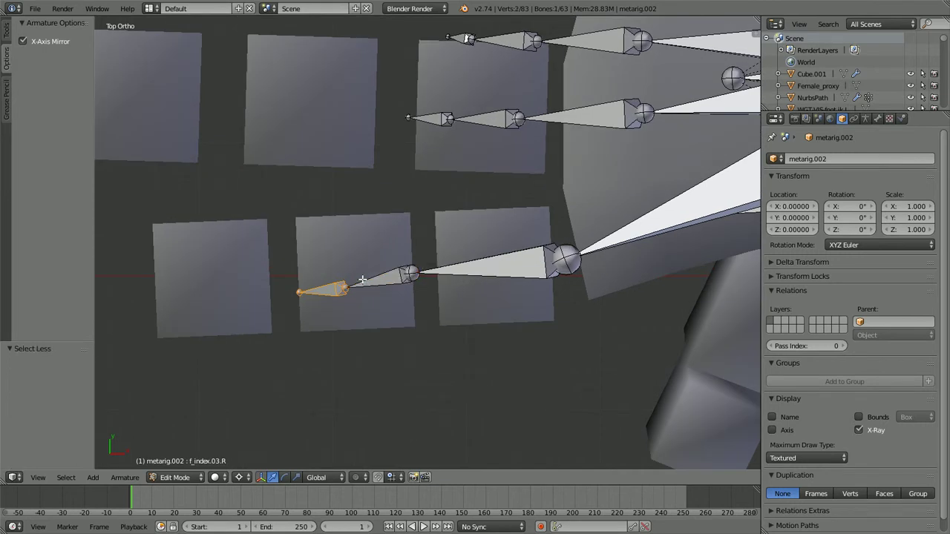
key("g")
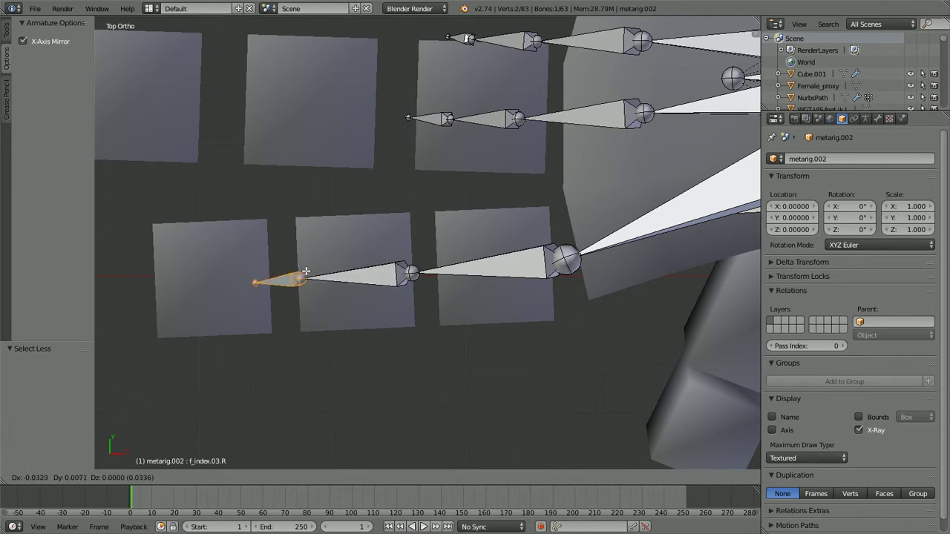
left_click(304, 272)
key("ctrl+KP_Subtract")
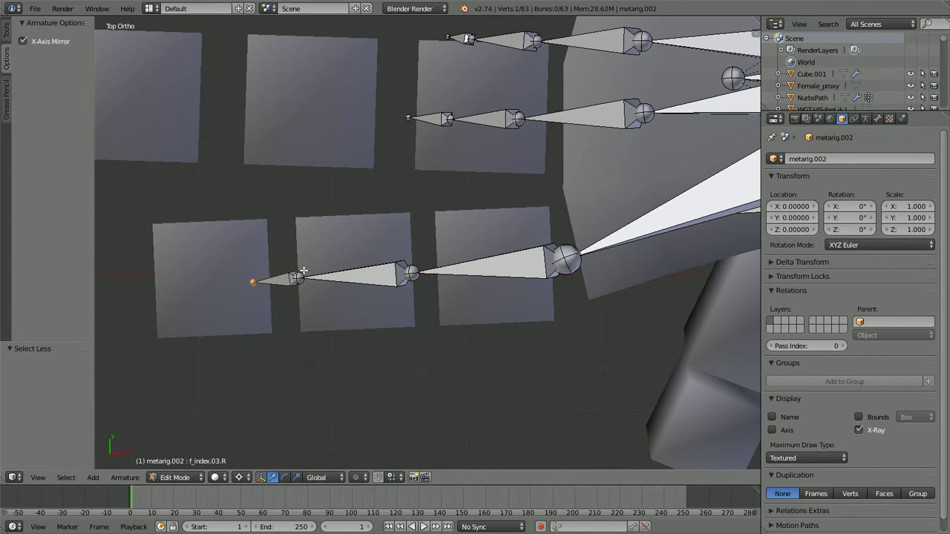
key("g")
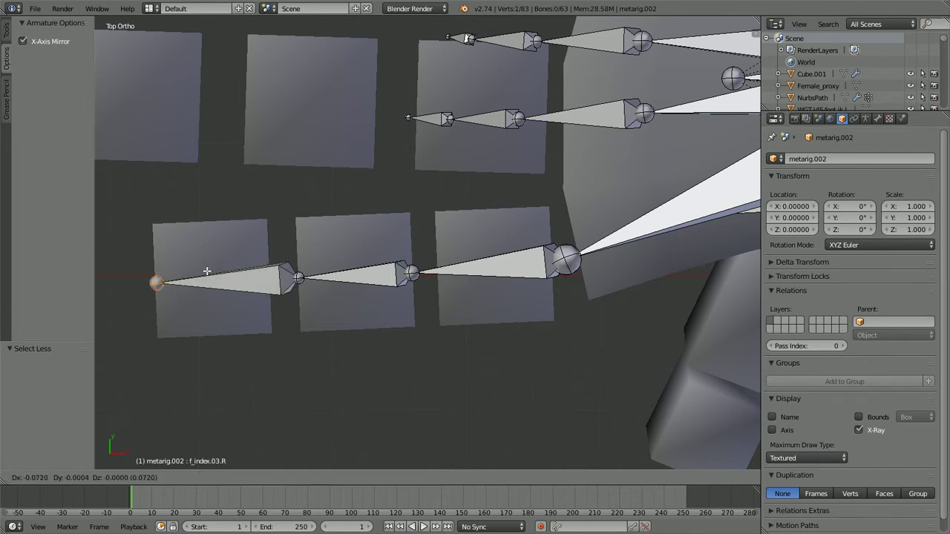
left_click(207, 270)
Try to shift the joint between palm.01.R and the first index finger bone slightly toward the finger
scroll(324, 288, "down", 3)
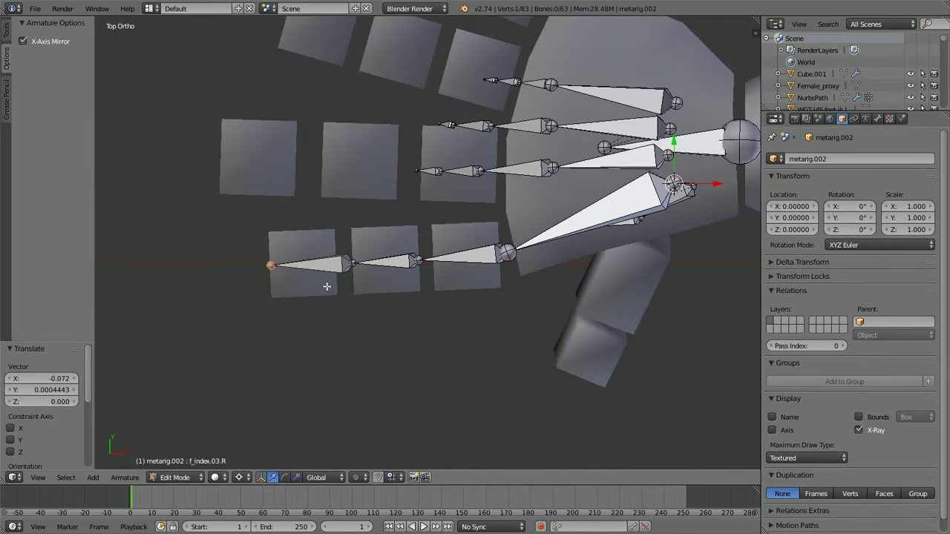
scroll(326, 286, "up", 2)
right_click(543, 257)
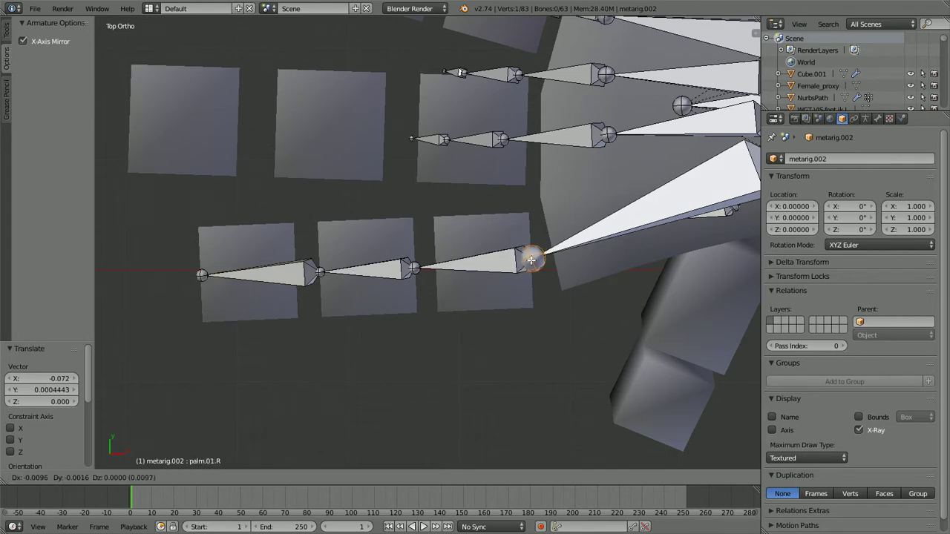
scroll(533, 258, "down", 3)
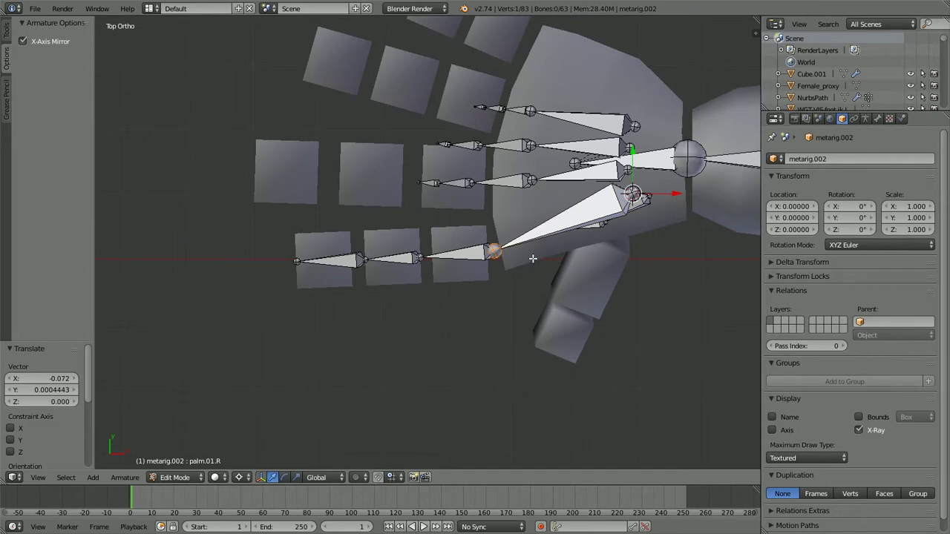
scroll(510, 260, "up", 3)
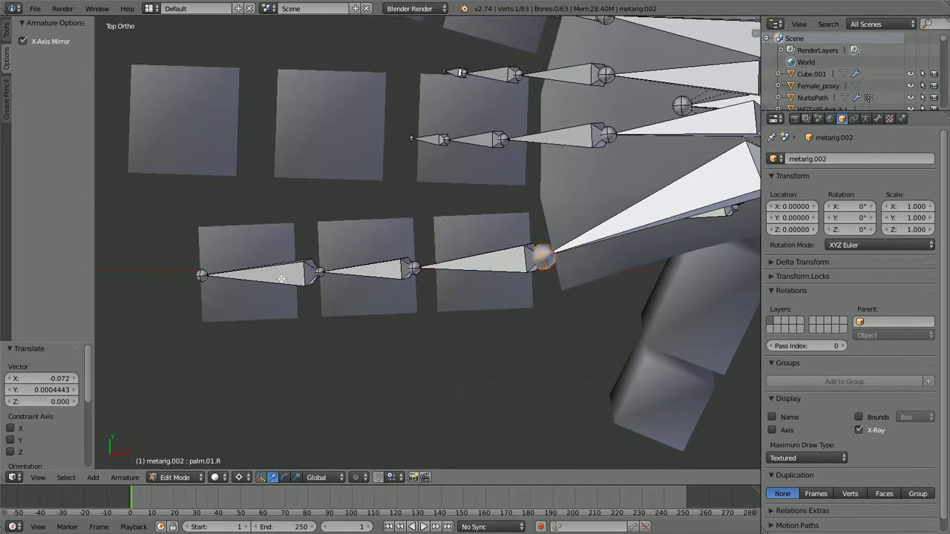
Centre the two inner index finger joints in the mesh gaps, moving the outer one about -0.010 in X and the inner one about 0.011
right_click(319, 272)
key("g")
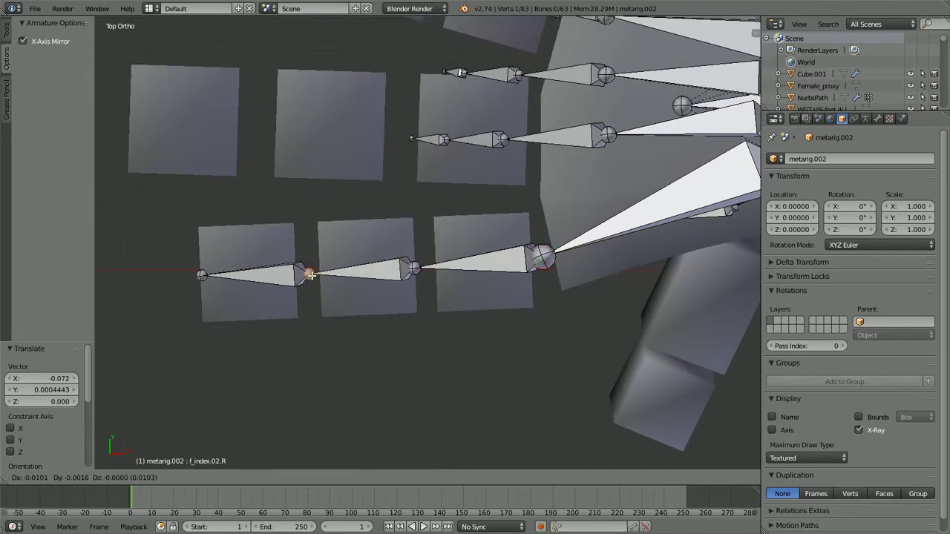
left_click(312, 275)
right_click(417, 269)
key("g")
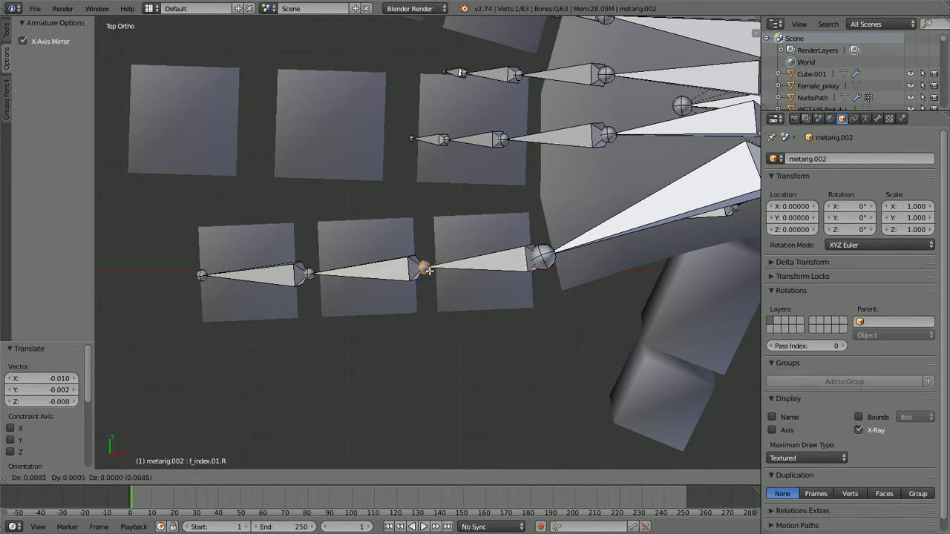
left_click(428, 270)
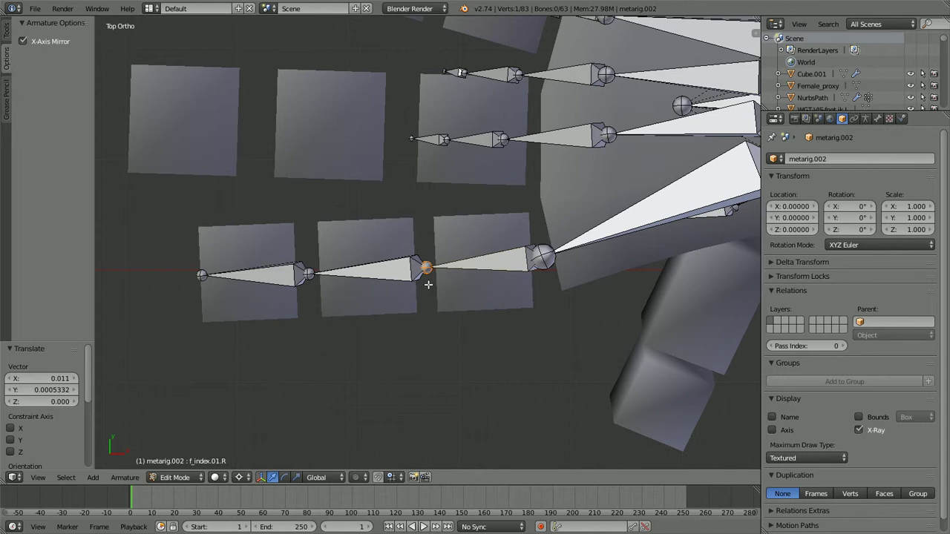
Select the three right middle finger bones and move them about -0.066 along X so their base meets the first mesh finger segment
scroll(434, 331, "down", 3)
scroll(393, 311, "up", 3)
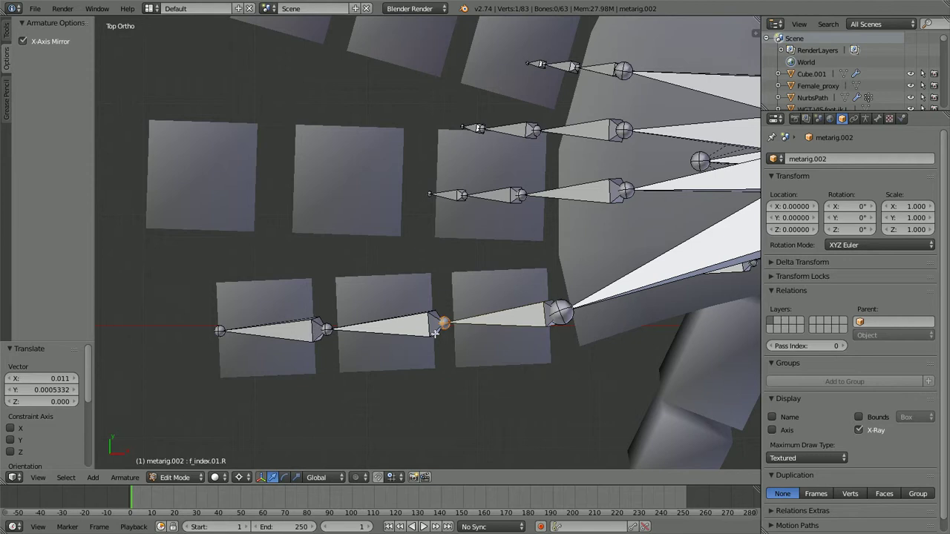
scroll(520, 328, "down", 1)
middle_click_drag(505, 290, 455, 320, "shift")
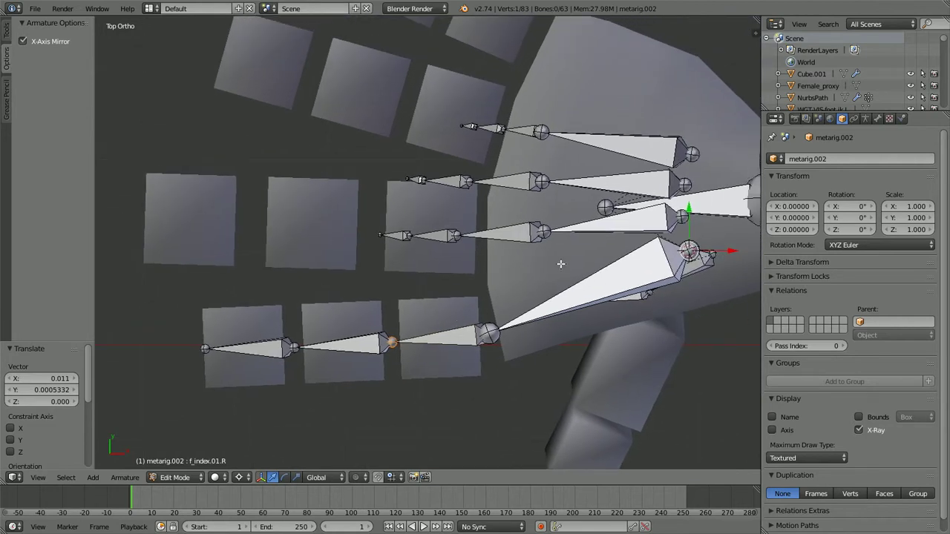
scroll(542, 260, "down", 1)
scroll(541, 264, "up", 2)
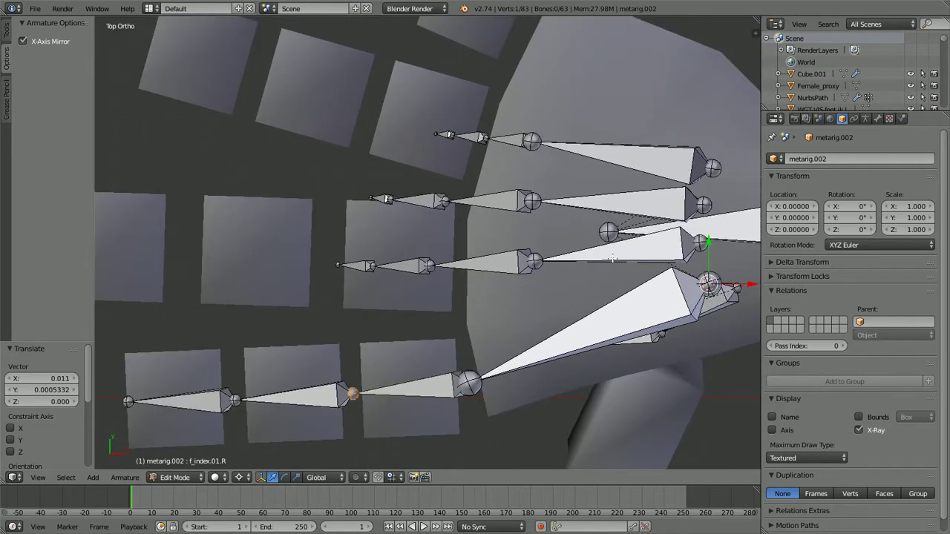
right_click(612, 258)
right_click(522, 261)
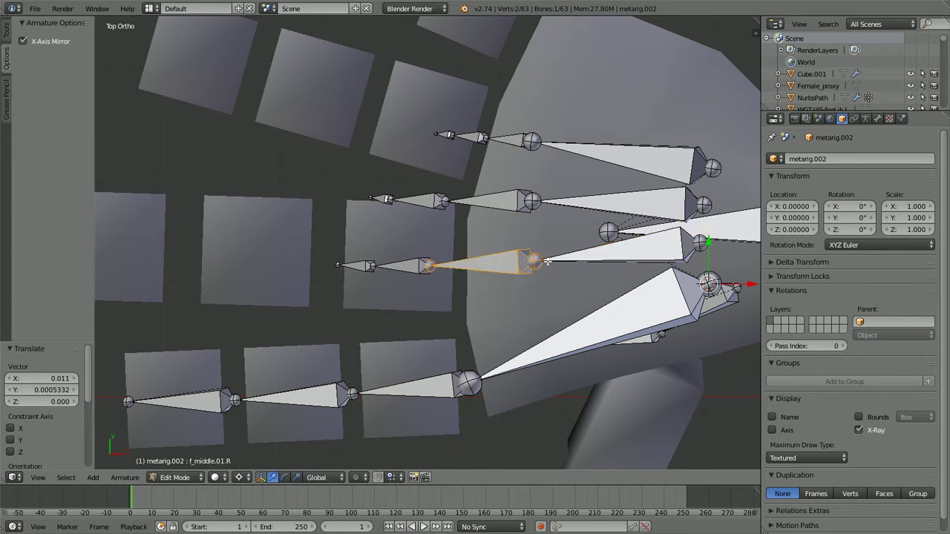
right_click(411, 260, "shift")
right_click(366, 265, "shift")
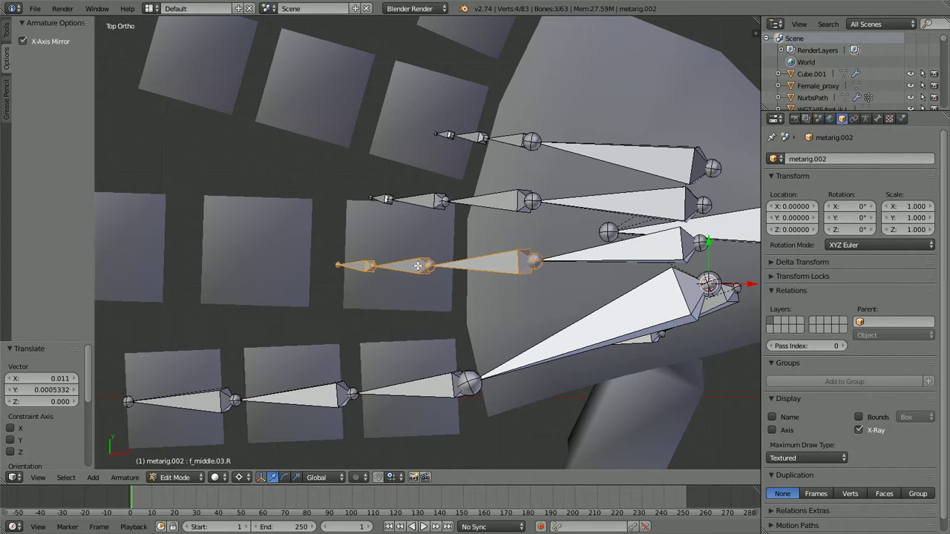
key("g")
key("x")
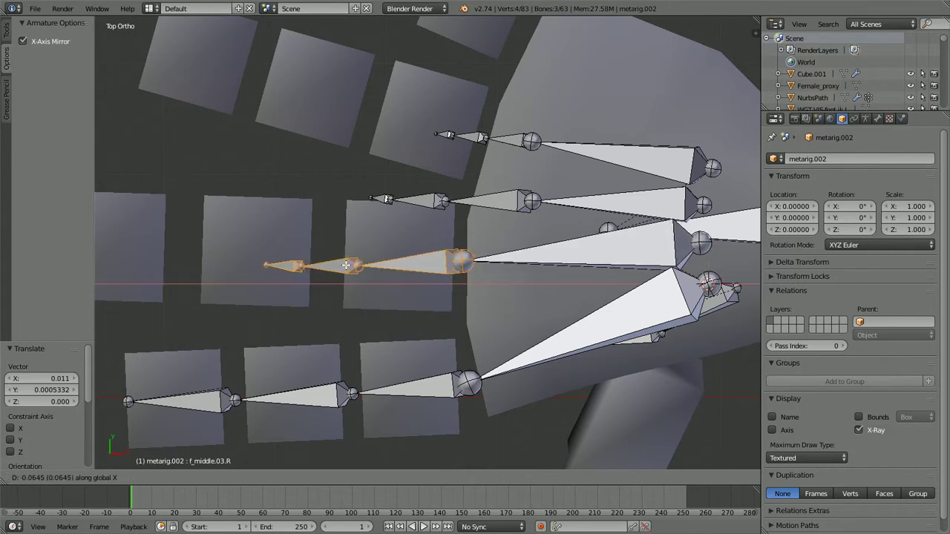
left_click(345, 265)
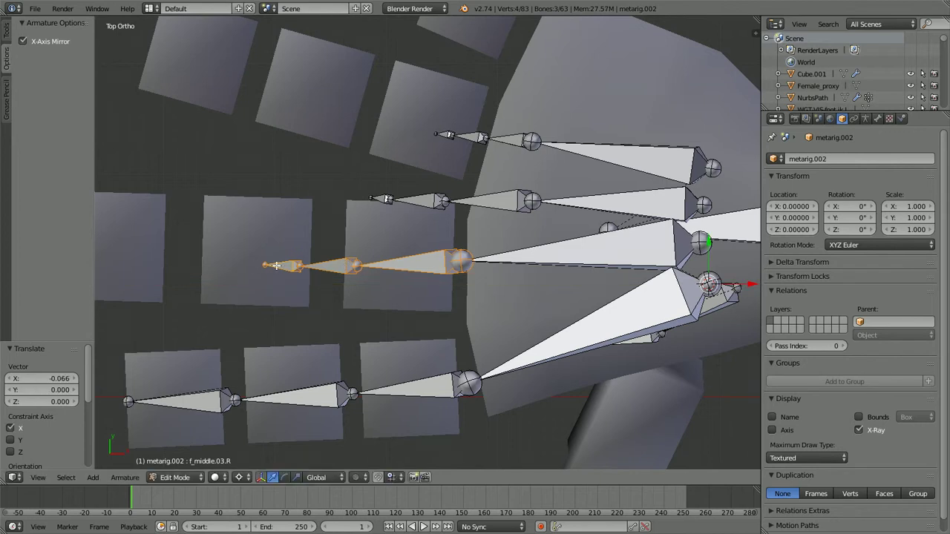
Move the outer two middle finger bones about -0.029 along X to the gap after the first mesh segment
key("ctrl+KP_Subtract")
scroll(300, 285, "down", 1)
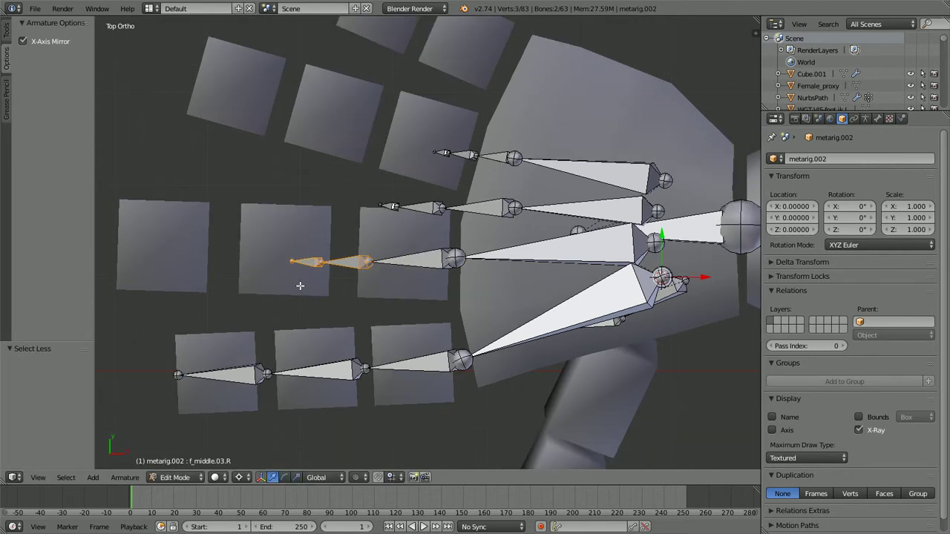
key("g")
key("x")
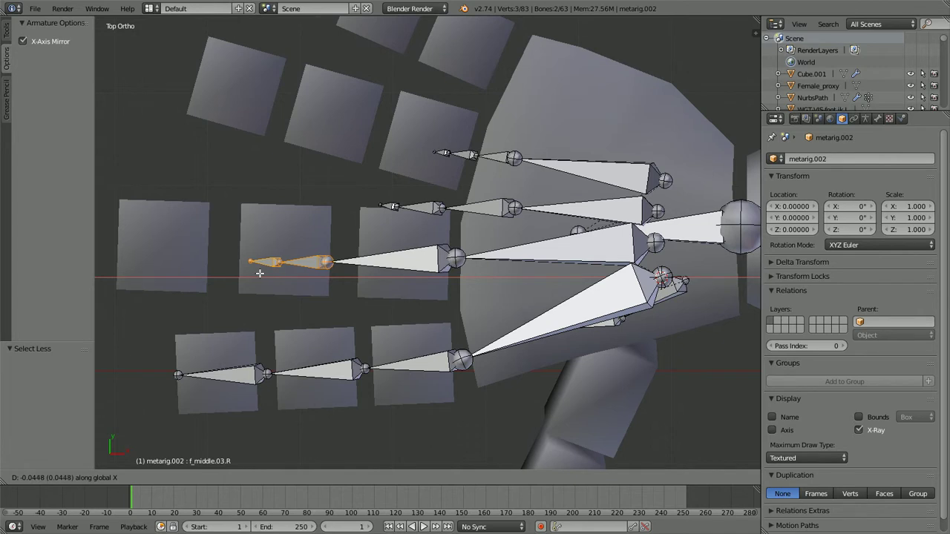
left_click(273, 273)
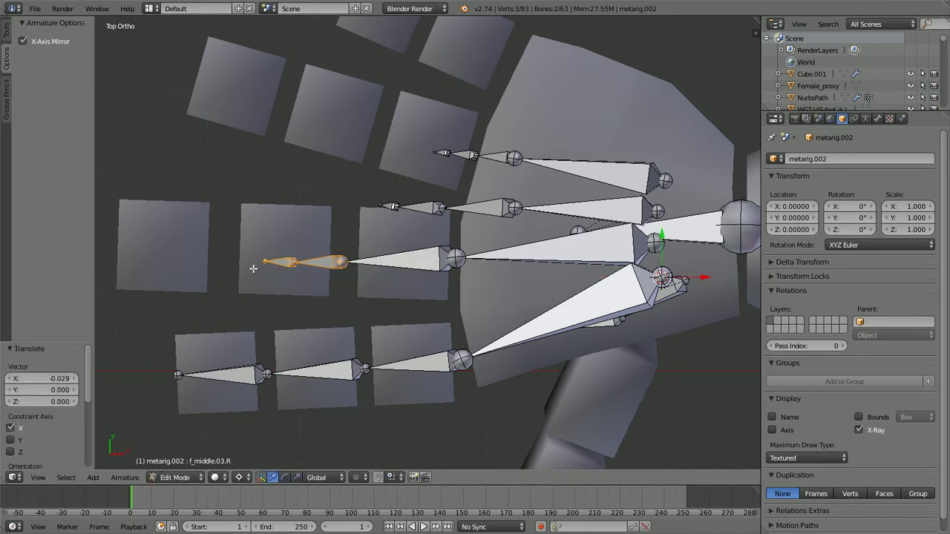
Move f_middle.03.R about -0.075 along X to the next mesh gap, and extend its tip about -0.084 to the fingertip's end
key("ctrl+KP_Subtract")
key("g")
key("x")
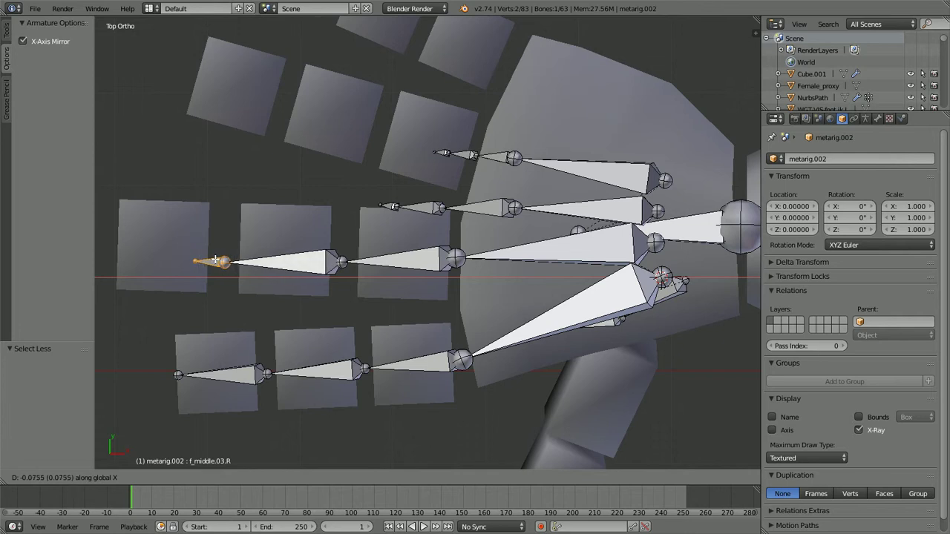
left_click(215, 260)
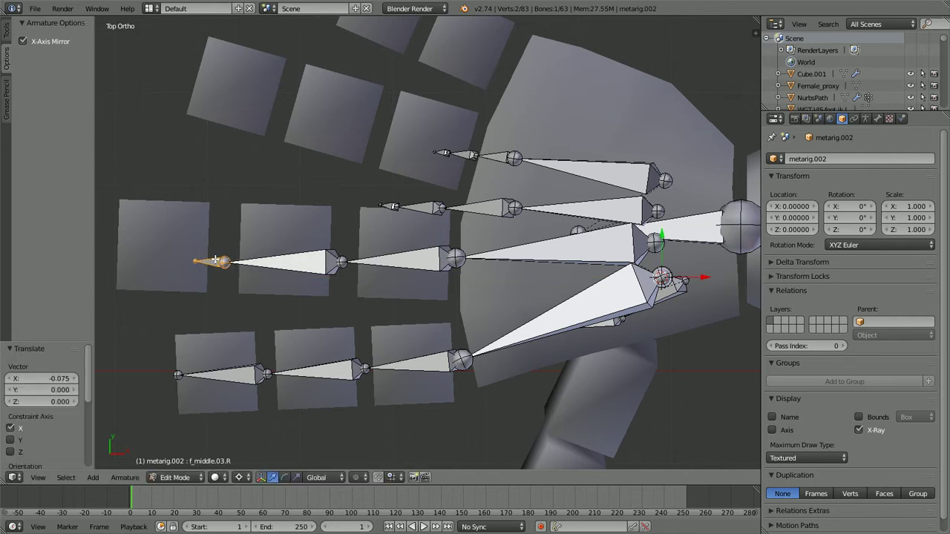
key("ctrl+KP_Subtract")
key("g")
key("x")
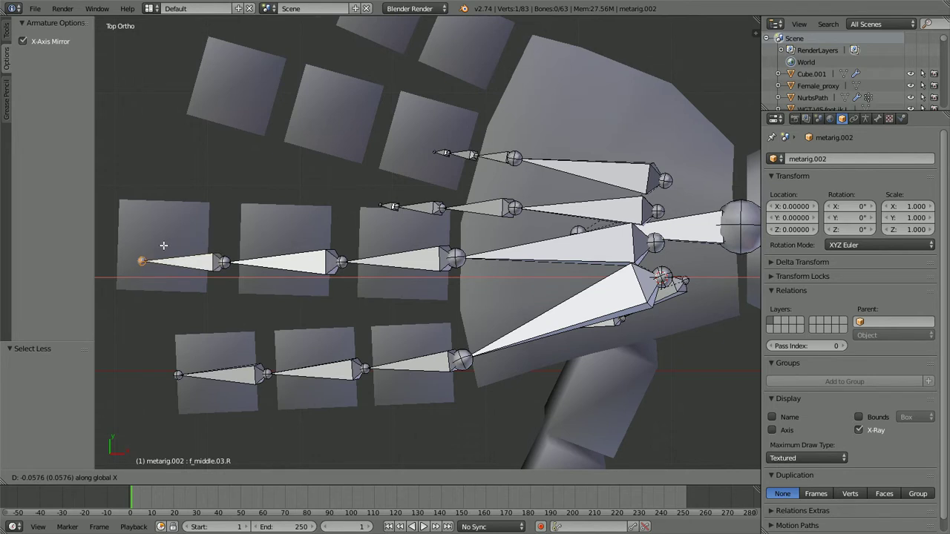
left_click(141, 246)
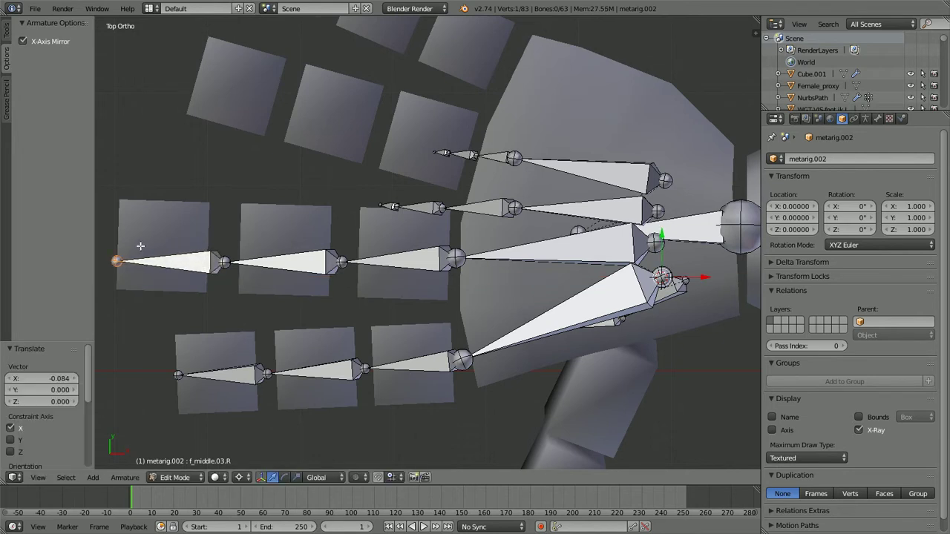
Move f_middle.02.R and f_middle.03.R together about 0.010 along Y toward the centreline of the mesh finger
right_click(211, 261)
right_click(285, 261, "shift")
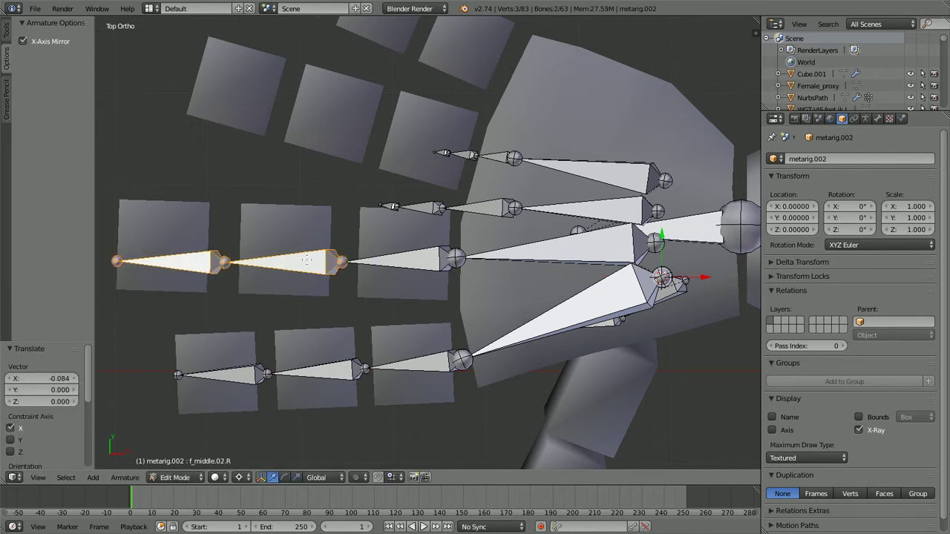
key("g")
key("y")
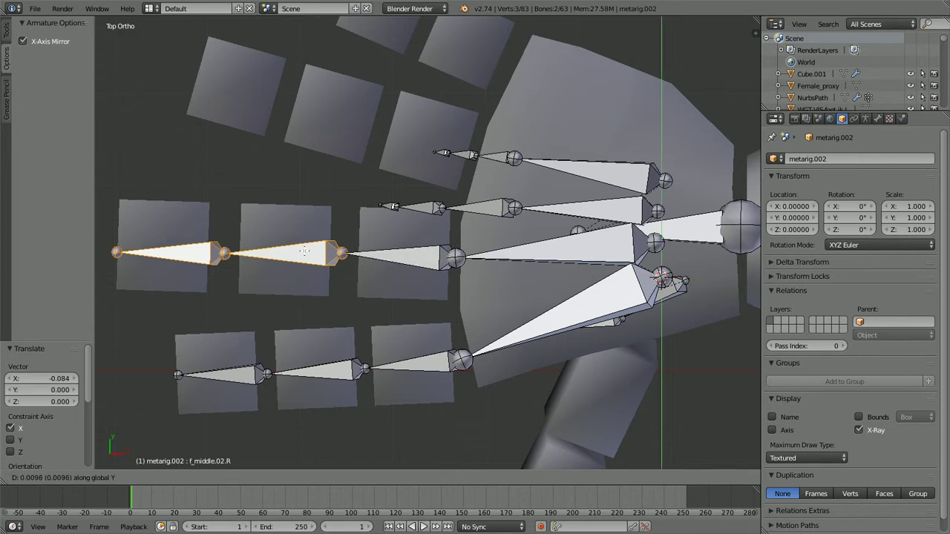
left_click(304, 251)
Straighten the middle finger by raising its tip slightly along Y and moving the joint after f_middle.01.R about -0.004 in Y
right_click(116, 252)
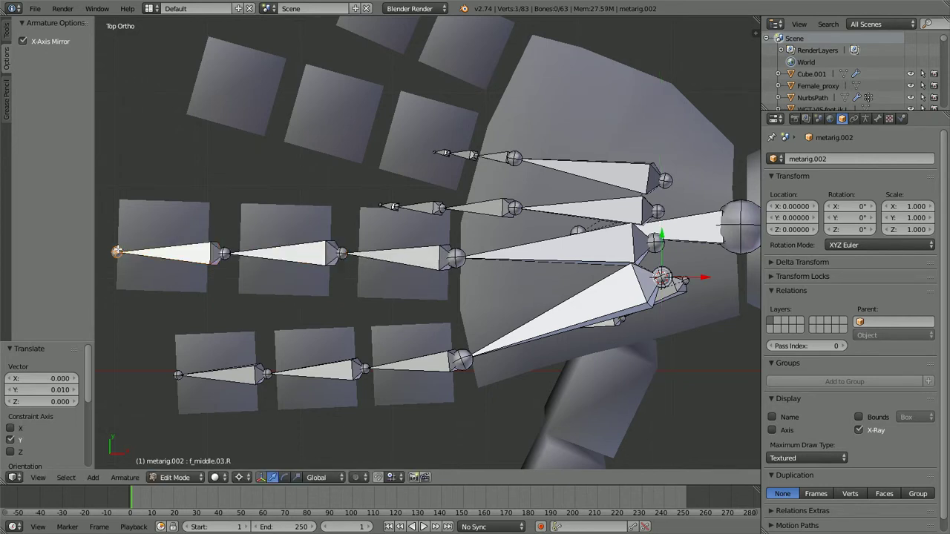
key("g")
key("y")
left_click(121, 248)
right_click(341, 253)
key("g")
key("y")
left_click(463, 266)
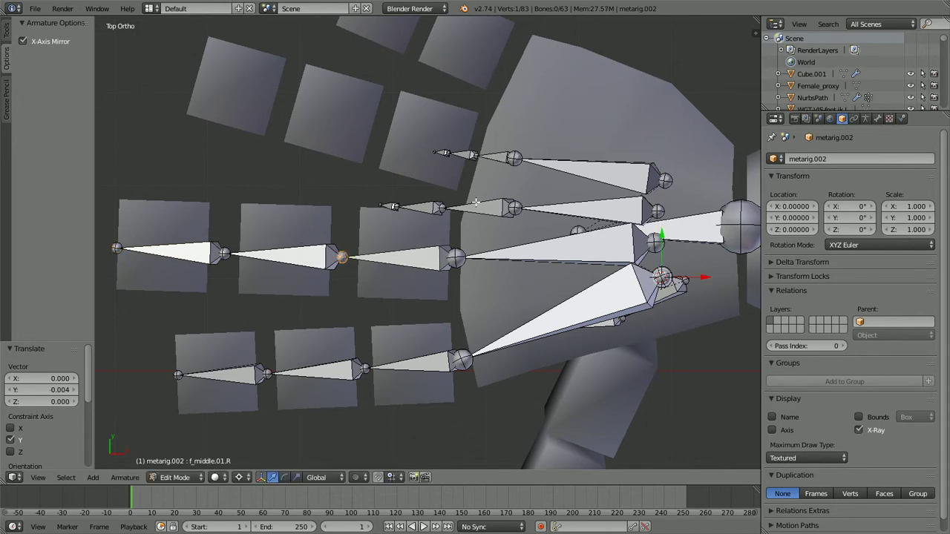
Compare the mirrored finger bones on both hands with the mesh hands from above
scroll(468, 223, "down", 5)
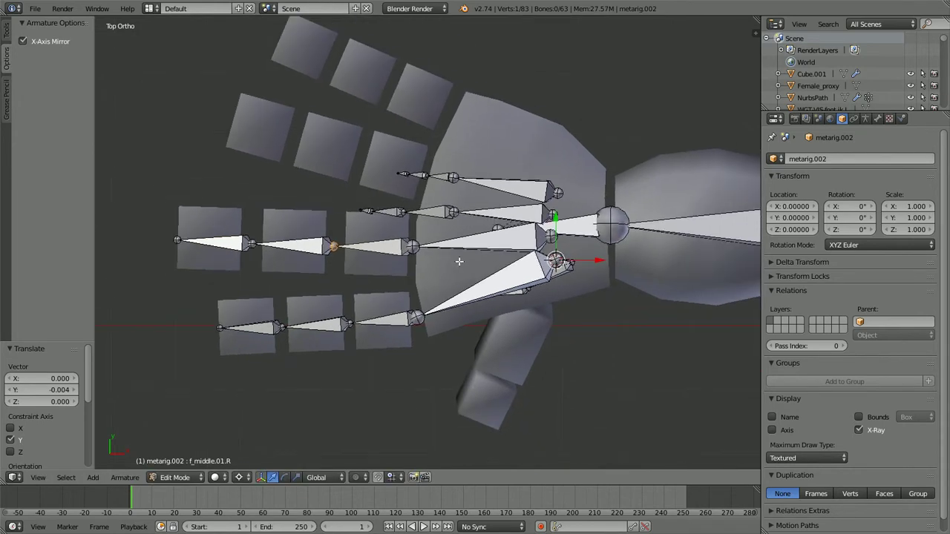
scroll(460, 262, "down", 4)
scroll(528, 285, "up", 4)
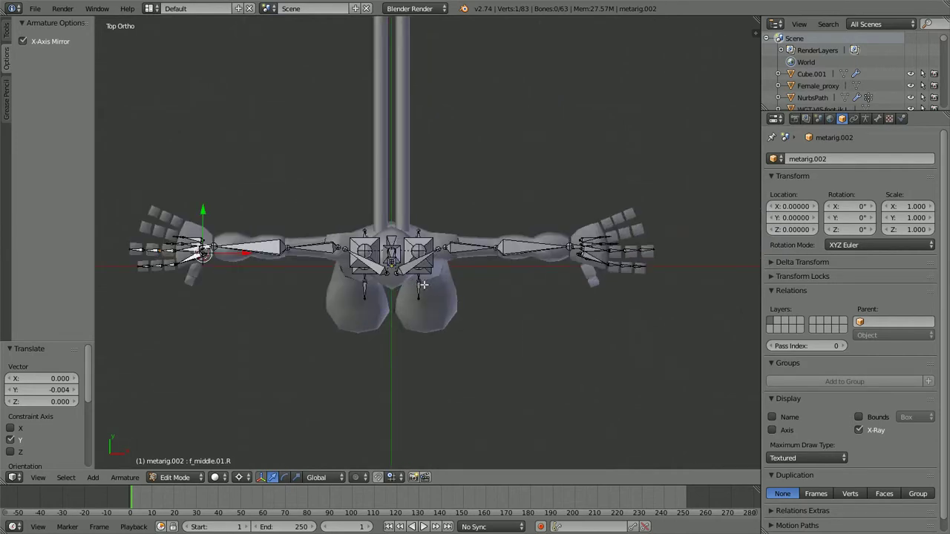
scroll(529, 285, "up", 1)
scroll(386, 257, "down", 2)
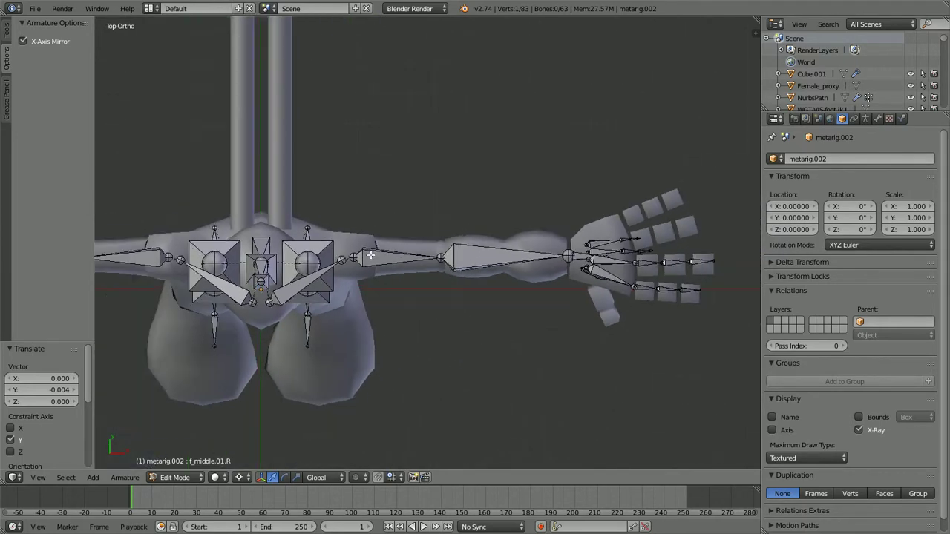
scroll(416, 297, "up", 1)
middle_click_drag(416, 296, 530, 328, "shift")
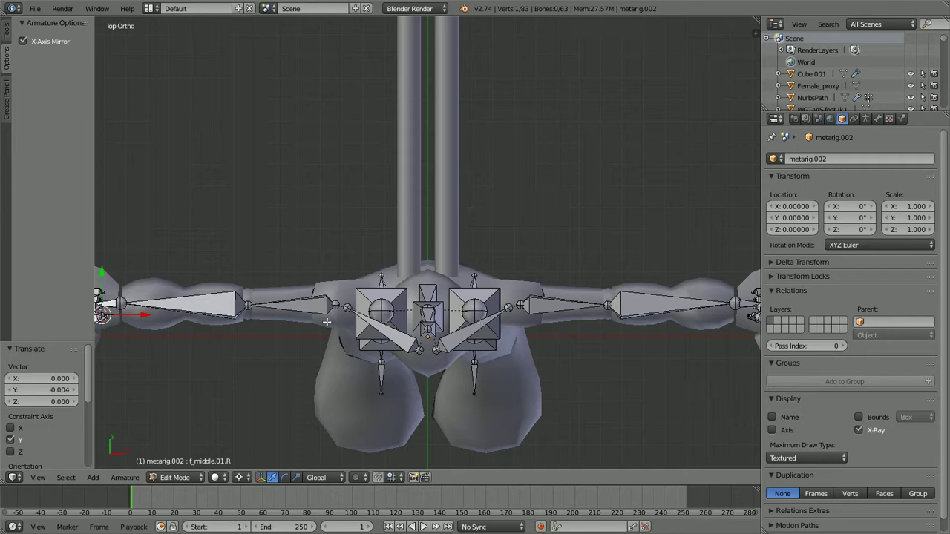
scroll(325, 322, "down", 2)
middle_click_drag(336, 325, 460, 324, "shift")
middle_click_drag(360, 291, 430, 263, "shift")
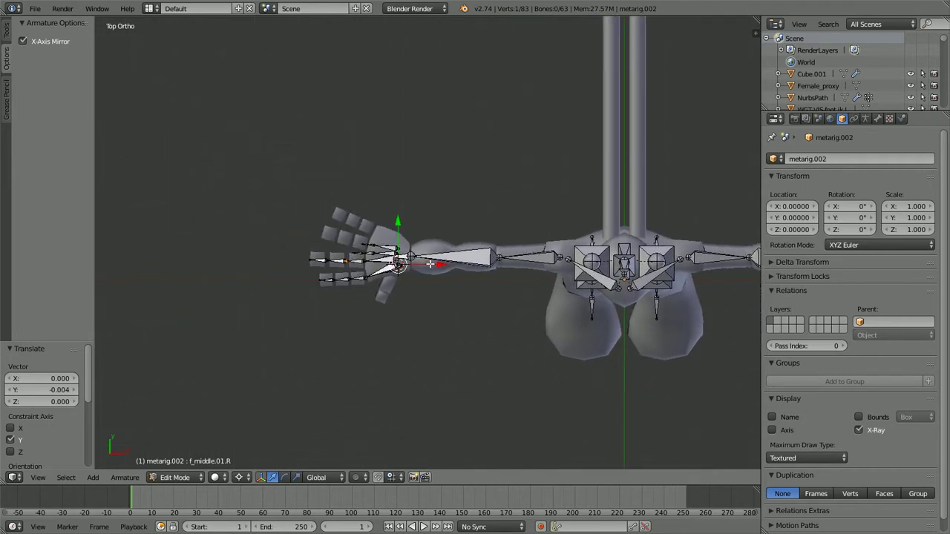
scroll(430, 264, "up", 3)
scroll(416, 293, "up", 4)
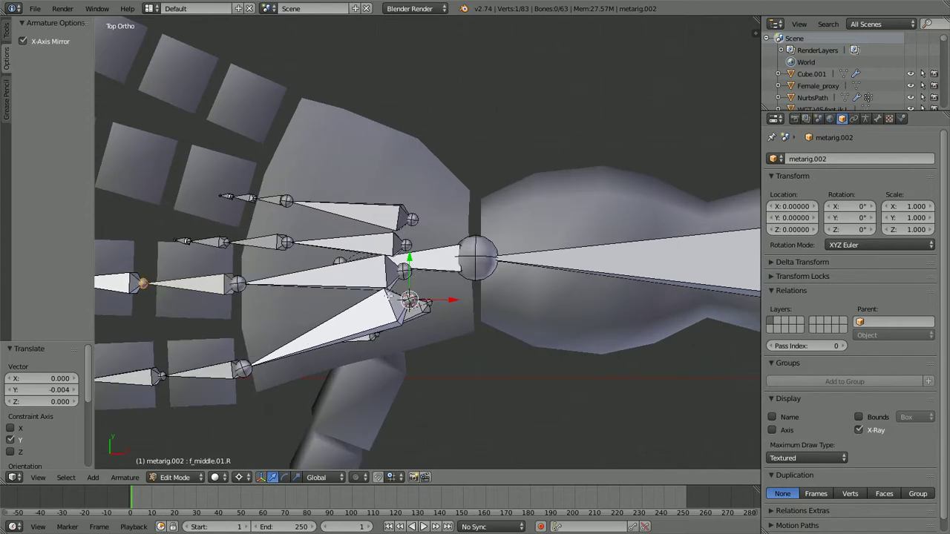
scroll(383, 292, "down", 1)
Examine from the side how the right hand's finger bones sit in height relative to the mesh fingers
middle_click_drag(378, 320, 402, 302)
scroll(403, 302, "up", 4)
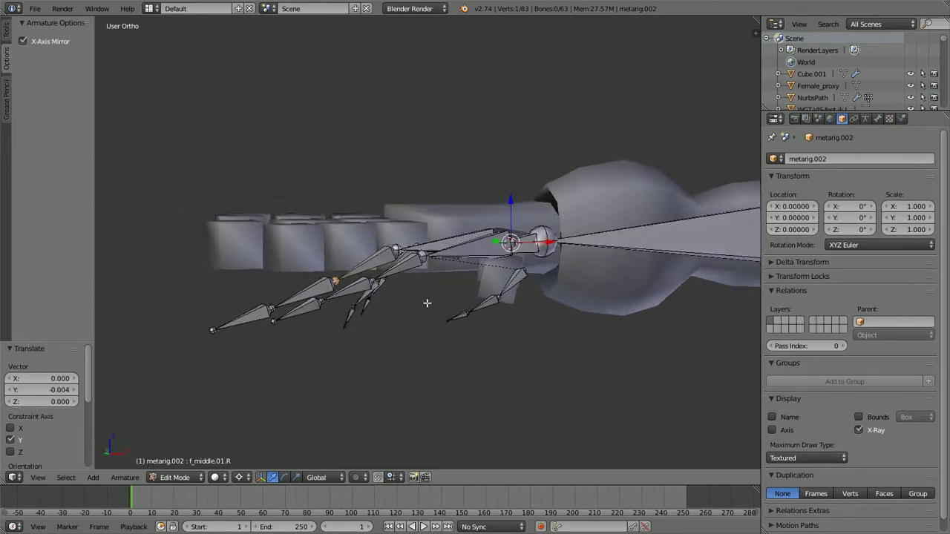
scroll(346, 302, "down", 3)
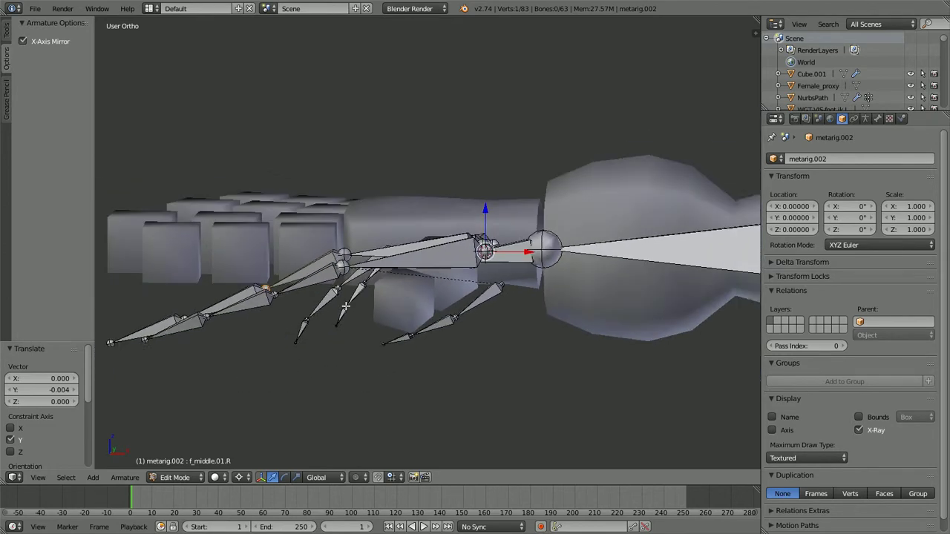
scroll(423, 295, "up", 2)
scroll(423, 295, "down", 1)
middle_click_drag(423, 295, 452, 305, "shift")
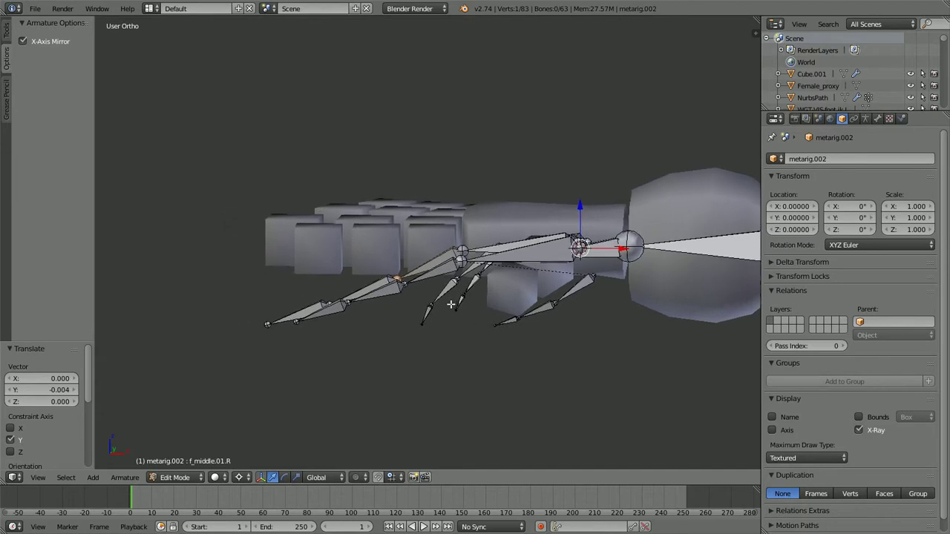
scroll(452, 304, "up", 2)
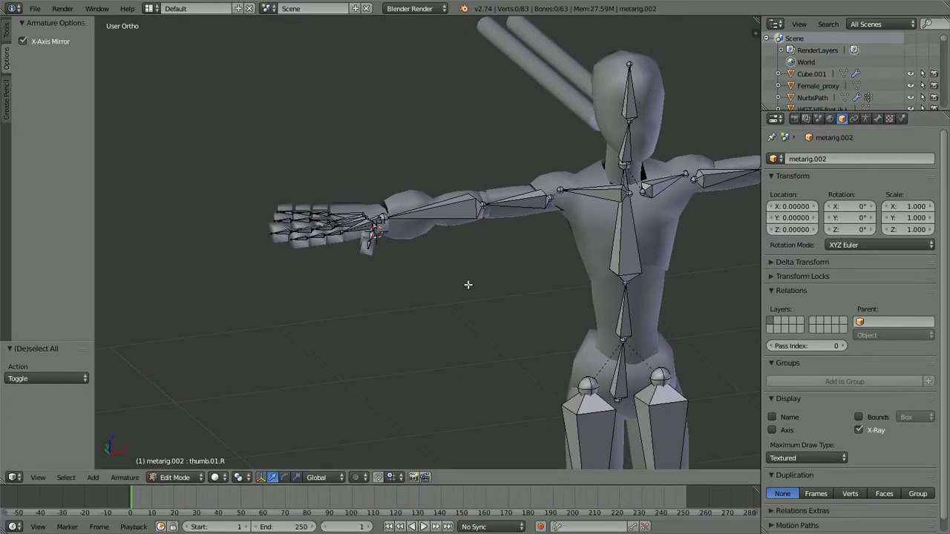
Inspect the fitted right finger and thumb bones against the hand mesh from several angles
middle_click_drag(339, 279, 356, 261)
scroll(358, 278, "up", 2)
scroll(317, 255, "up", 1)
scroll(376, 268, "up", 2)
middle_click_drag(410, 273, 396, 257)
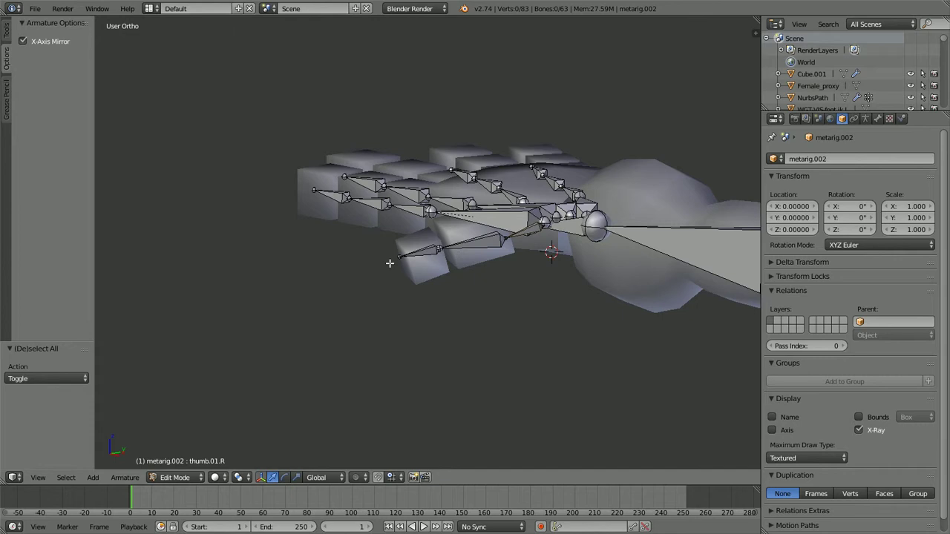
middle_click_drag(404, 214, 413, 237)
Review the Recalculate Roll options, including Global -Z Axis, with the right hand's finger bones seen from above
key("KP_7")
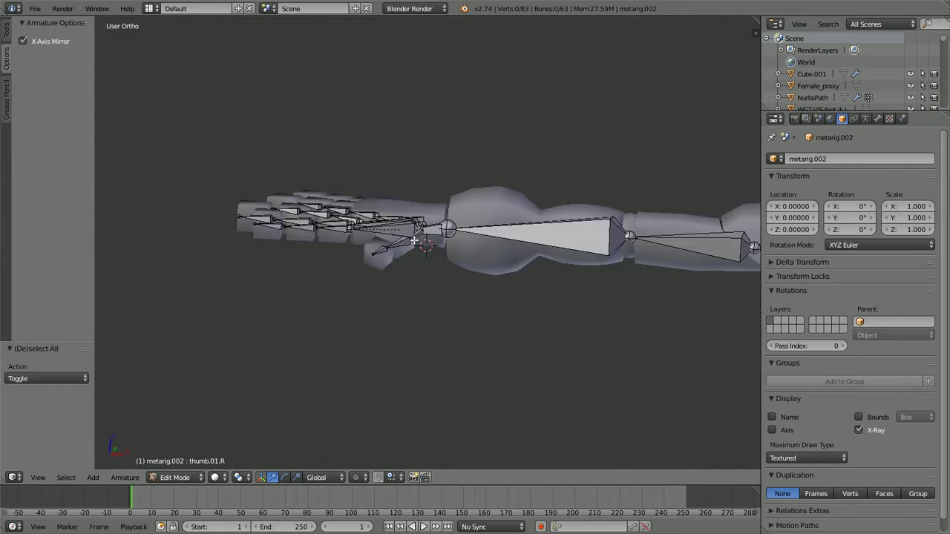
scroll(321, 171, "up", 4)
middle_click_drag(331, 255, 392, 248, "shift")
scroll(392, 248, "up", 1)
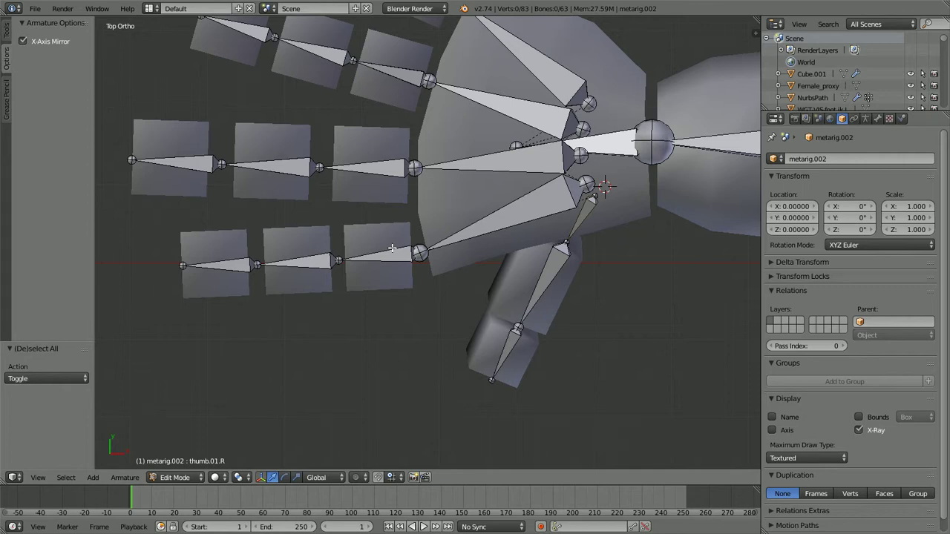
key("ctrl+n")
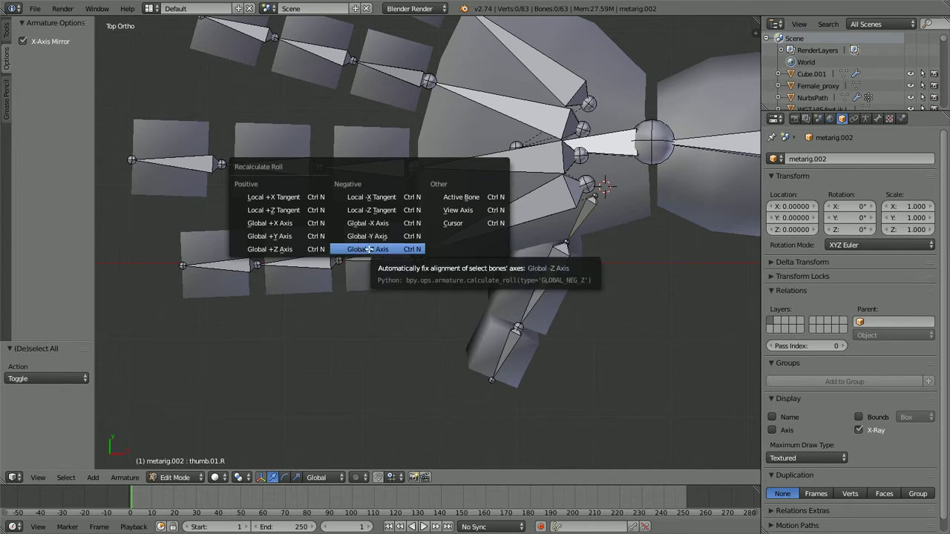
left_click(368, 249)
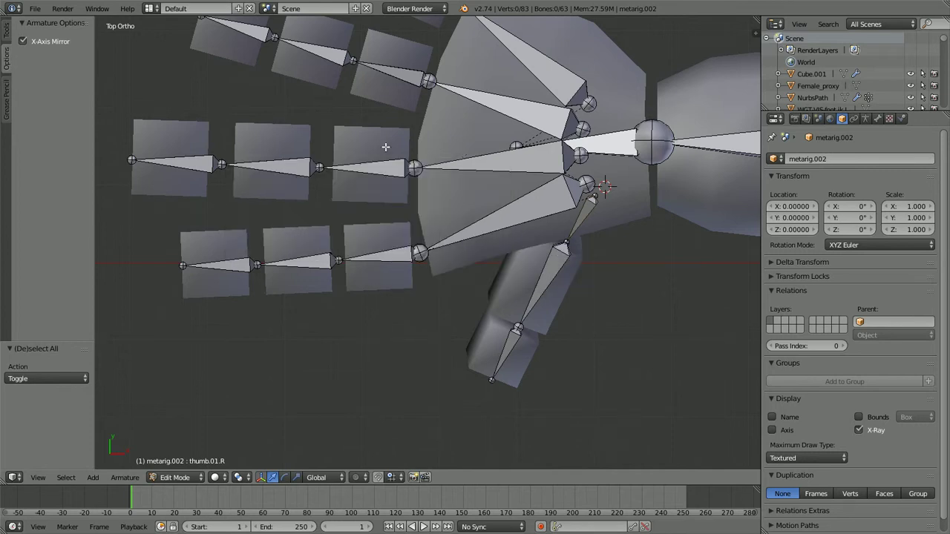
right_click(198, 165)
key("r")
key("r")
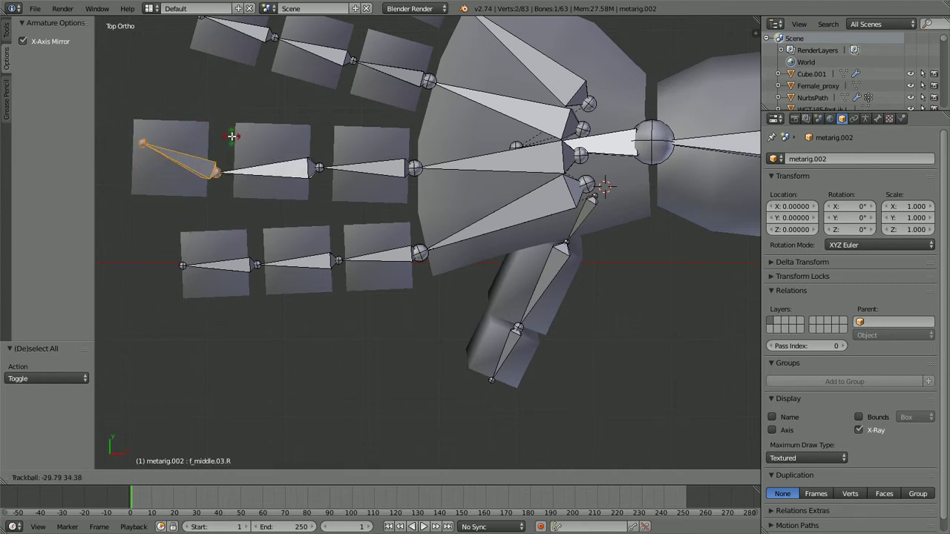
right_click(232, 137)
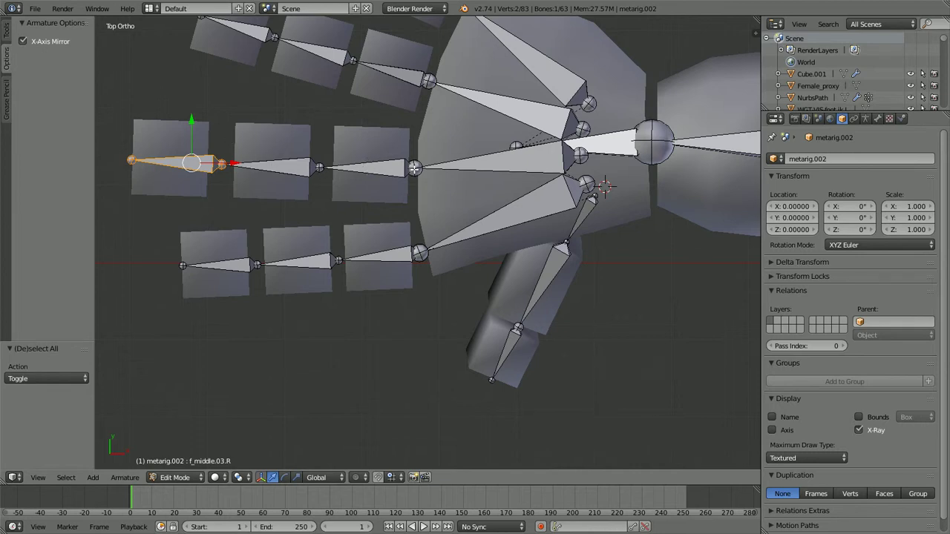
Examine how the arm, shoulder, spine and head bones fit the whole body mesh
scroll(481, 168, "down", 4)
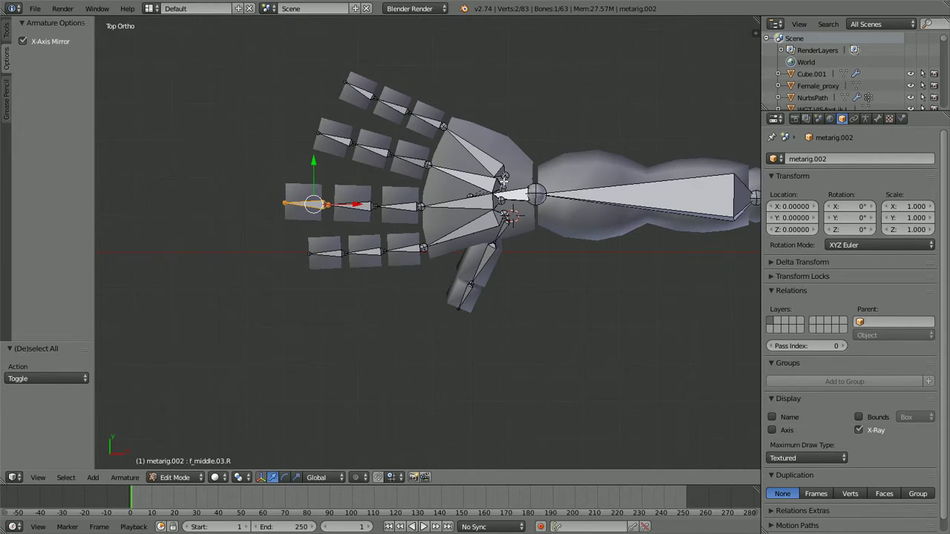
scroll(504, 181, "down", 5)
middle_click_drag(596, 282, 464, 257, "shift")
scroll(465, 258, "up", 2)
scroll(416, 201, "down", 3)
scroll(455, 219, "up", 1)
middle_click_drag(567, 233, 462, 175, "shift")
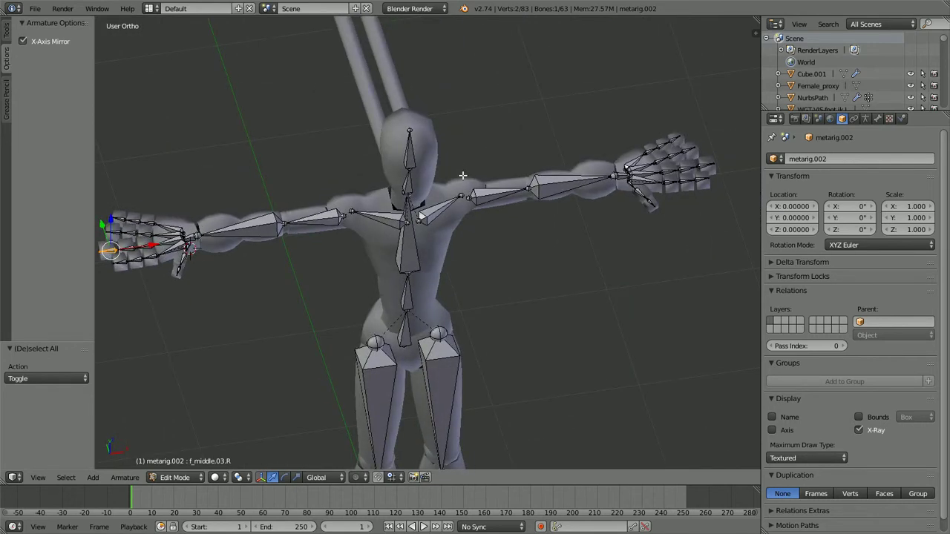
Move the shoulder-end joint of upper_arm.R about -0.027 along X towards the mesh's shoulder gap
key("KP_1")
middle_click_drag(409, 263, 446, 214, "shift")
scroll(434, 203, "up", 7)
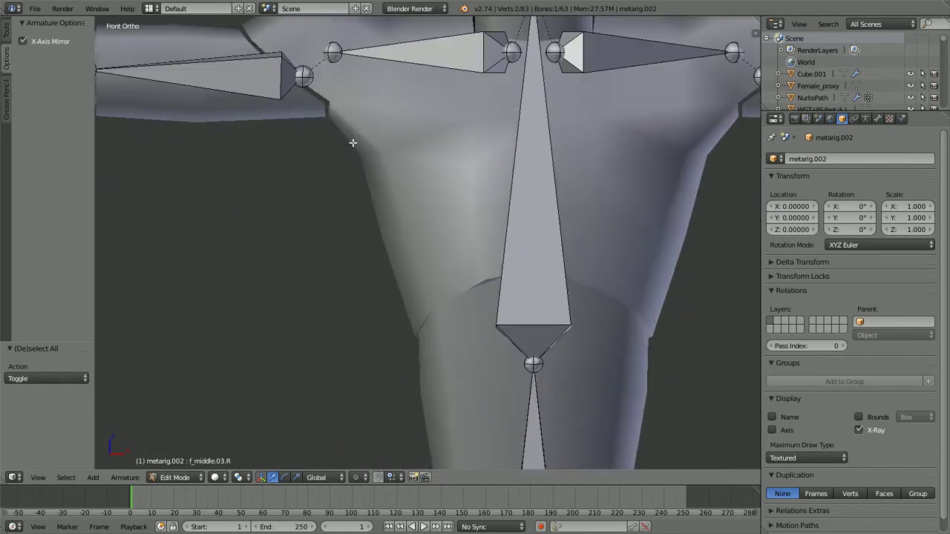
middle_click_drag(351, 142, 484, 206, "shift")
scroll(481, 203, "down", 2)
right_click(495, 210)
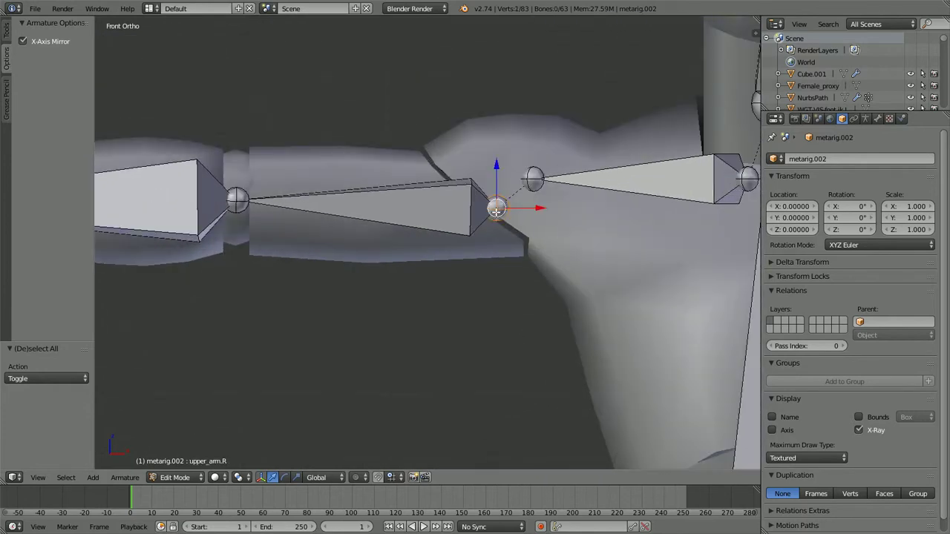
key("g")
key("x")
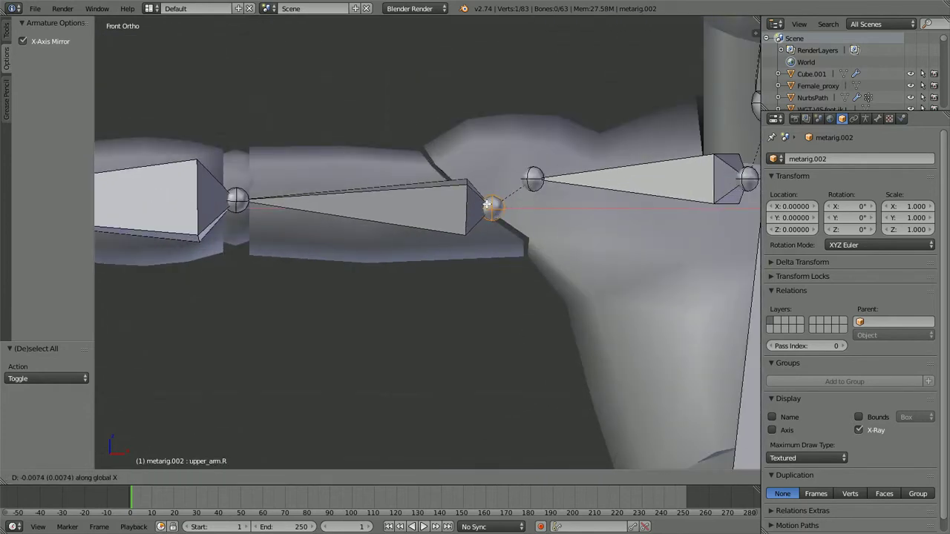
left_click(480, 204)
Fine-tune the shoulder-end joint of upper_arm.R by about -0.002 along X and 0.004 along Z
key("KP_7")
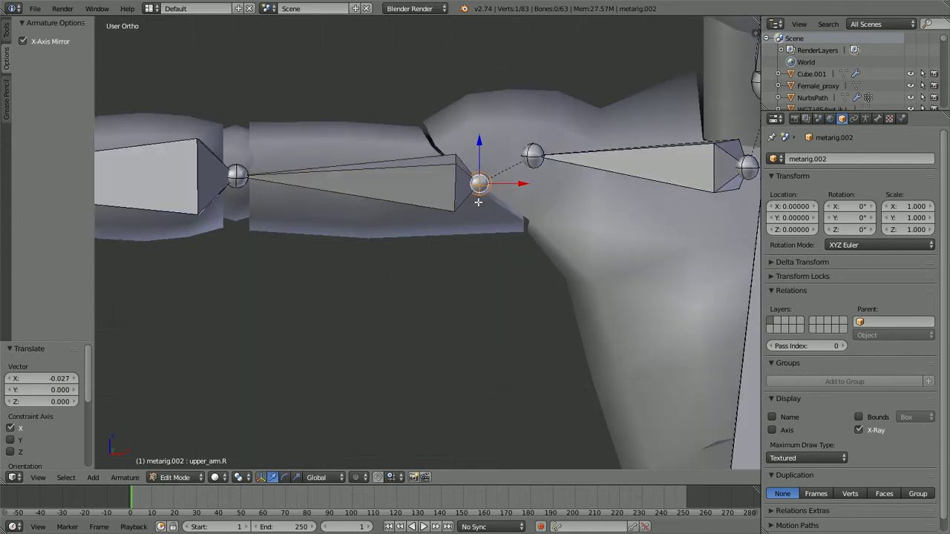
key("KP_Decimal")
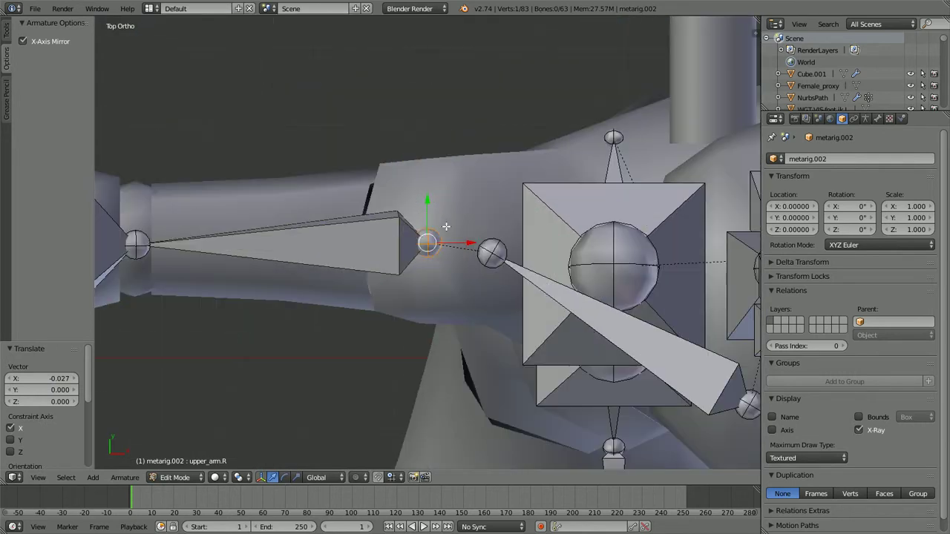
key("g")
key("x")
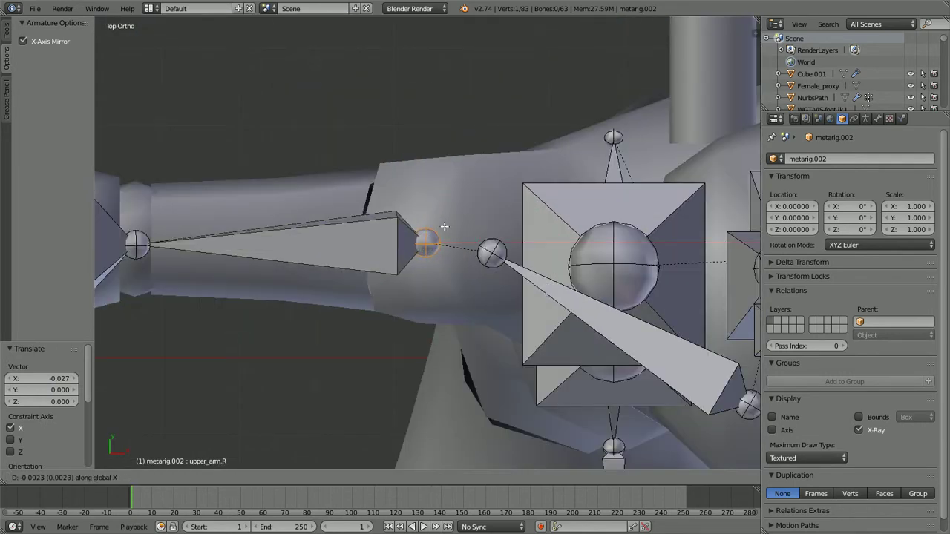
left_click(444, 226)
key("KP_1")
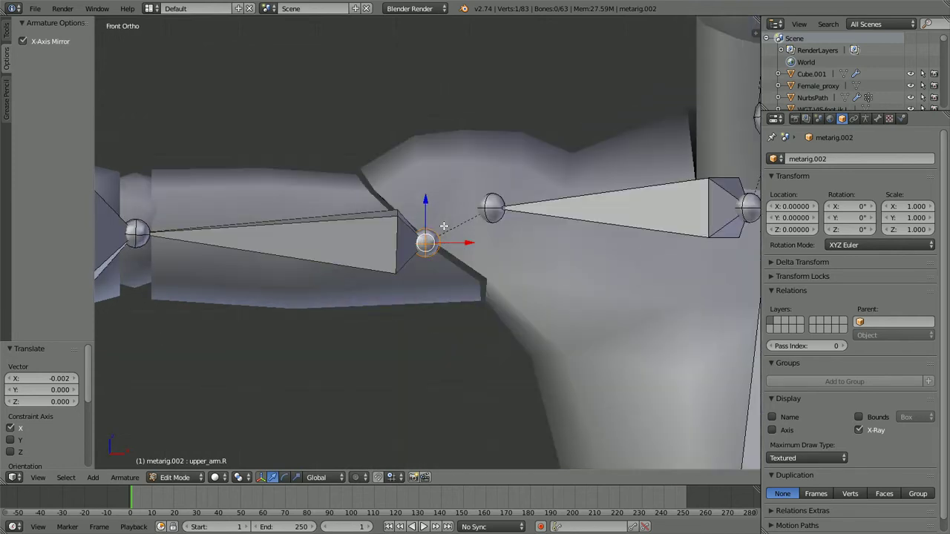
key("g")
key("z")
left_click(444, 223)
scroll(443, 223, "down", 5)
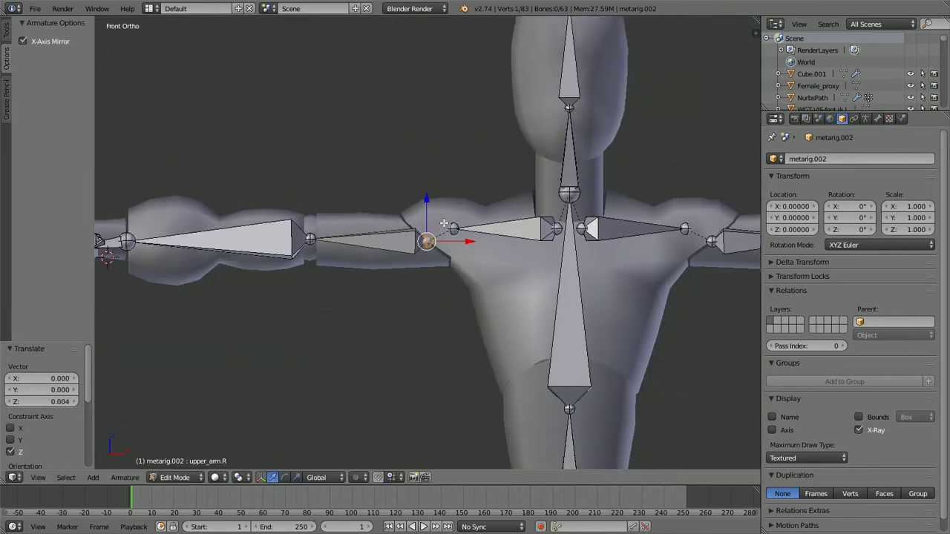
Move the joint between the neck and head bones about -0.093 along Z and 0.053 along Y to the top of the neck
key("KP_3")
scroll(341, 223, "up", 4)
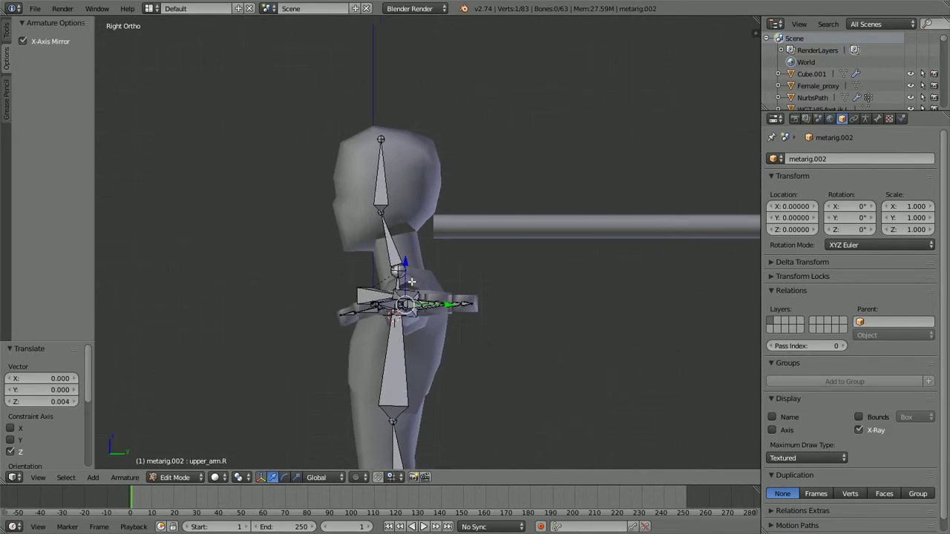
right_click(335, 206)
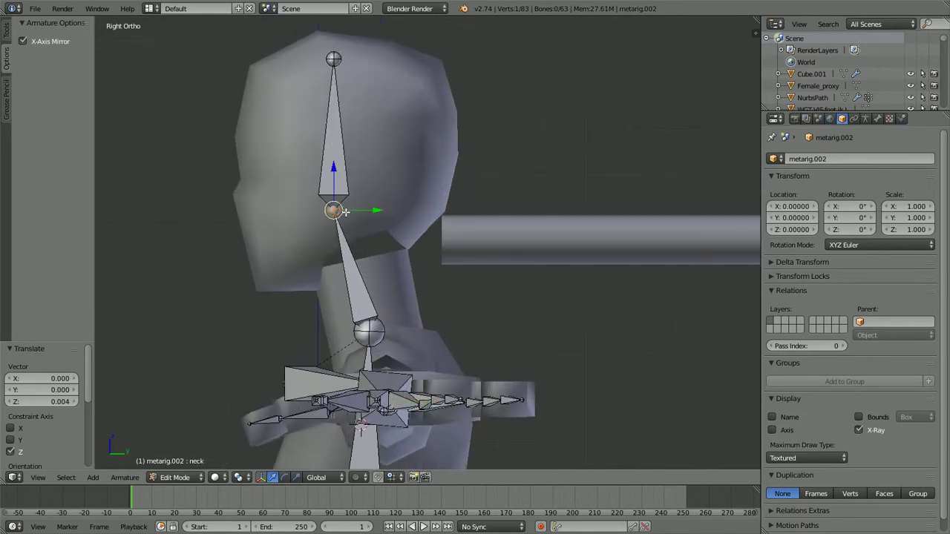
key("g")
key("z")
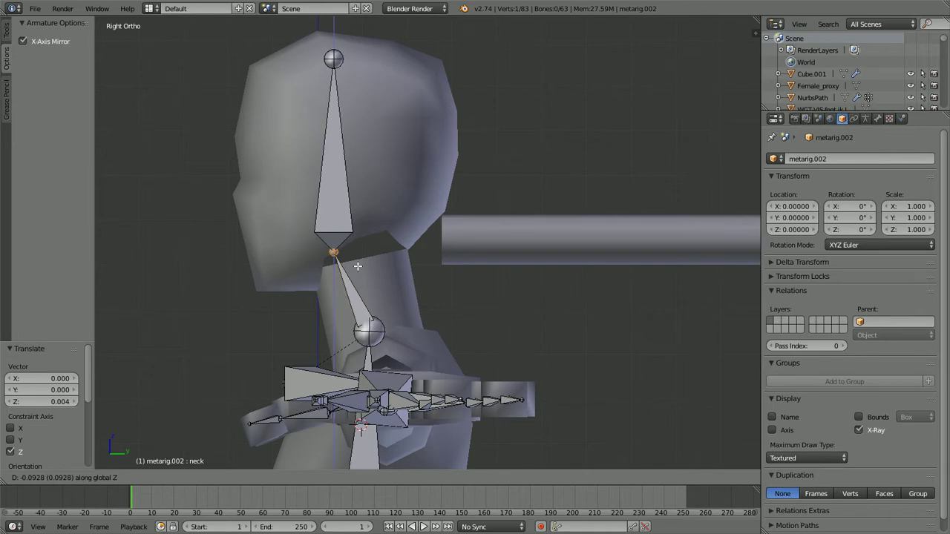
key("y")
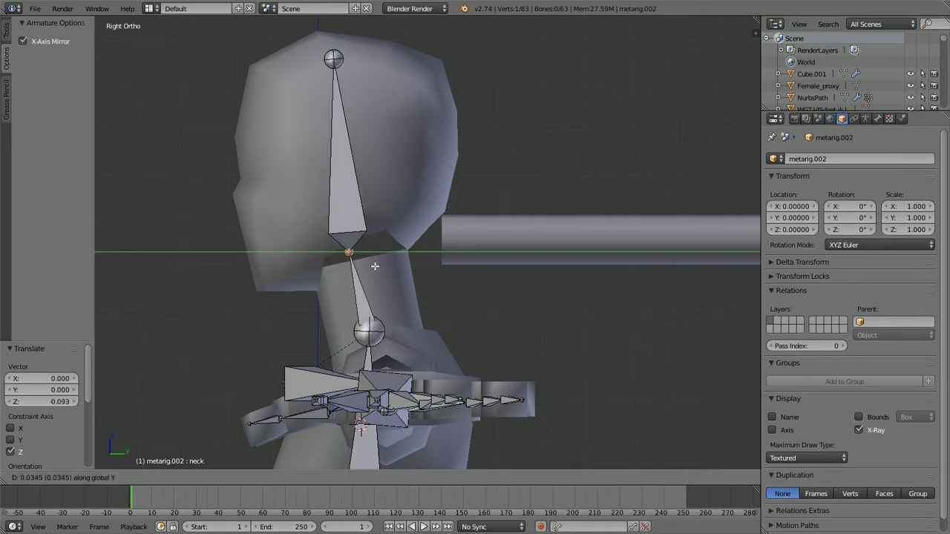
left_click(380, 264)
Move the tip of the head bone about 0.073 along Z and 0.033 along Y to the crown of the head
right_click(343, 59)
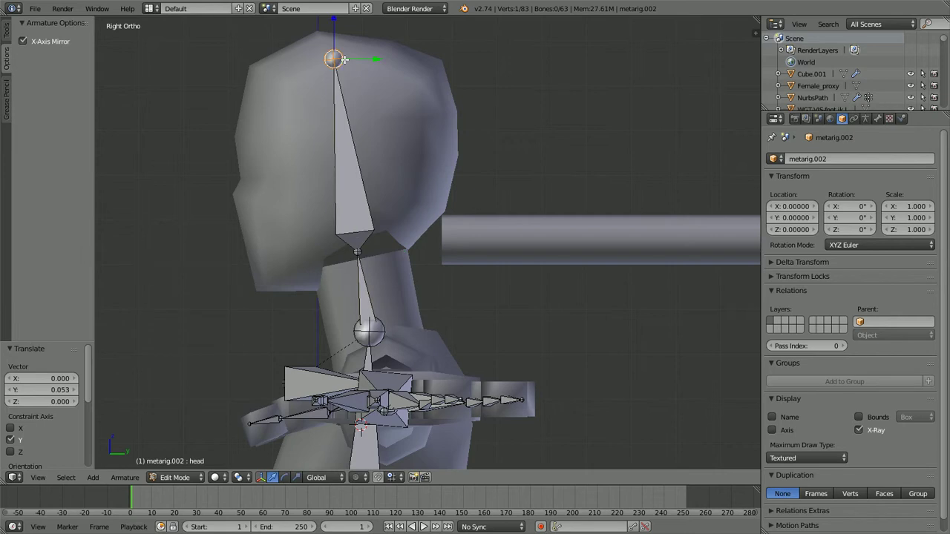
scroll(344, 60, "down", 1)
middle_click_drag(343, 59, 384, 120, "shift")
key("g")
key("z")
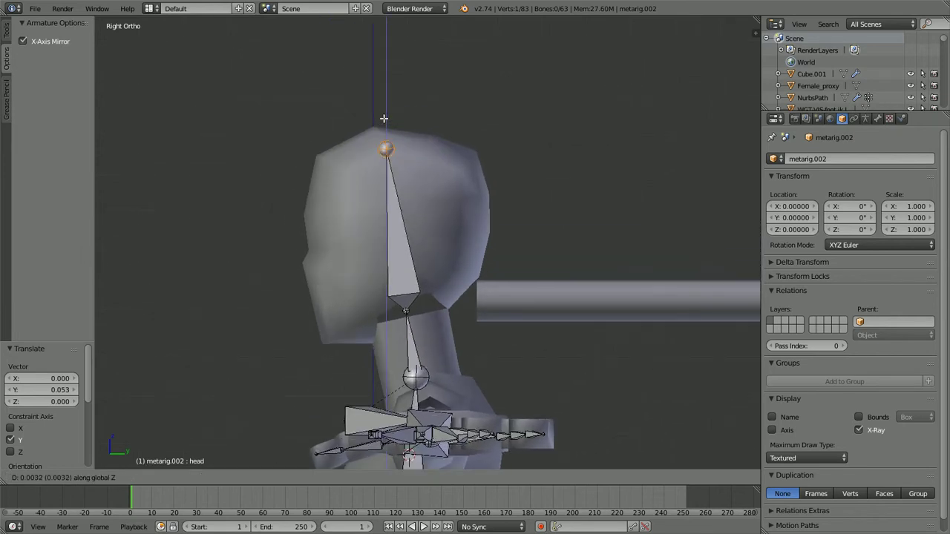
left_click(386, 94)
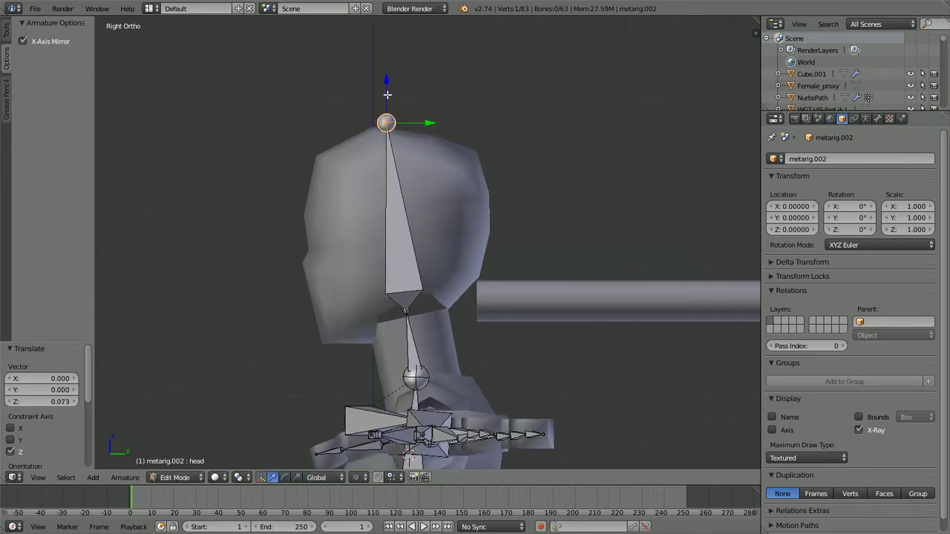
key("g")
key("y")
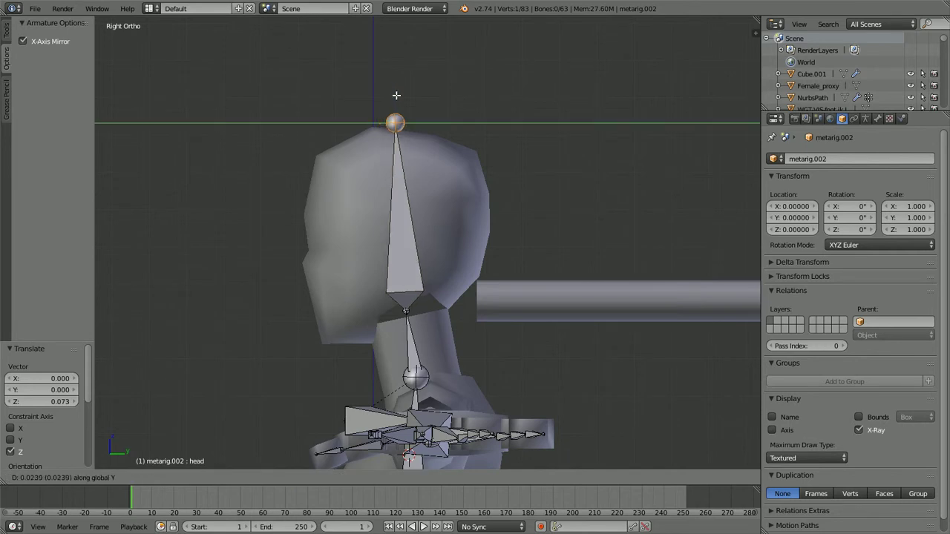
left_click(400, 96)
Move the inner joint of shoulder.R about 0.082 along Y towards the chest
scroll(393, 132, "down", 3)
middle_click_drag(400, 305, 374, 223, "shift")
scroll(390, 200, "up", 2)
scroll(373, 222, "up", 2)
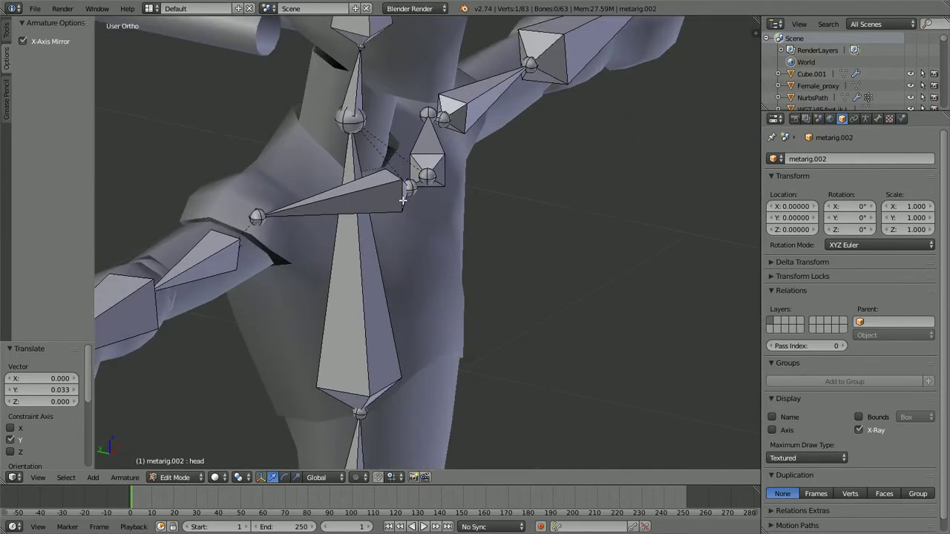
right_click(408, 194)
middle_click_drag(407, 197, 410, 212)
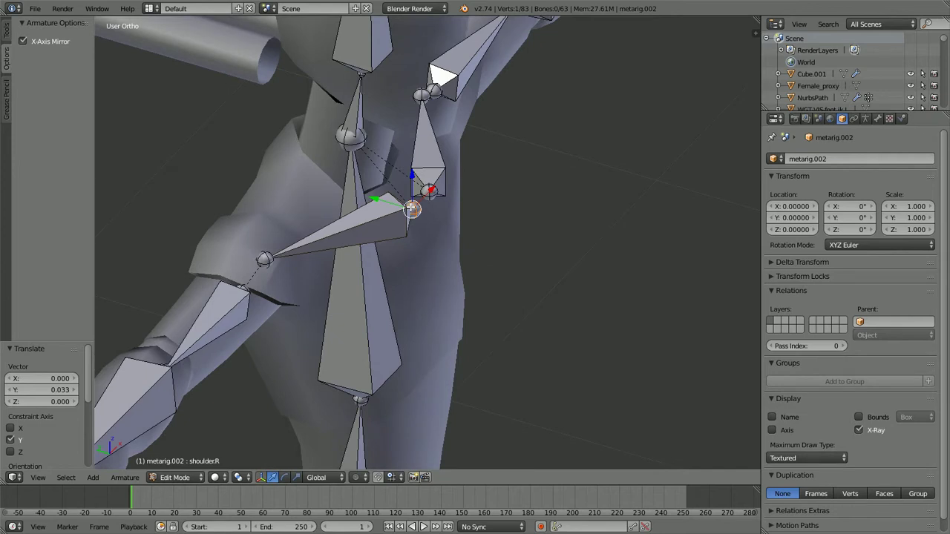
middle_click_drag(412, 210, 427, 213)
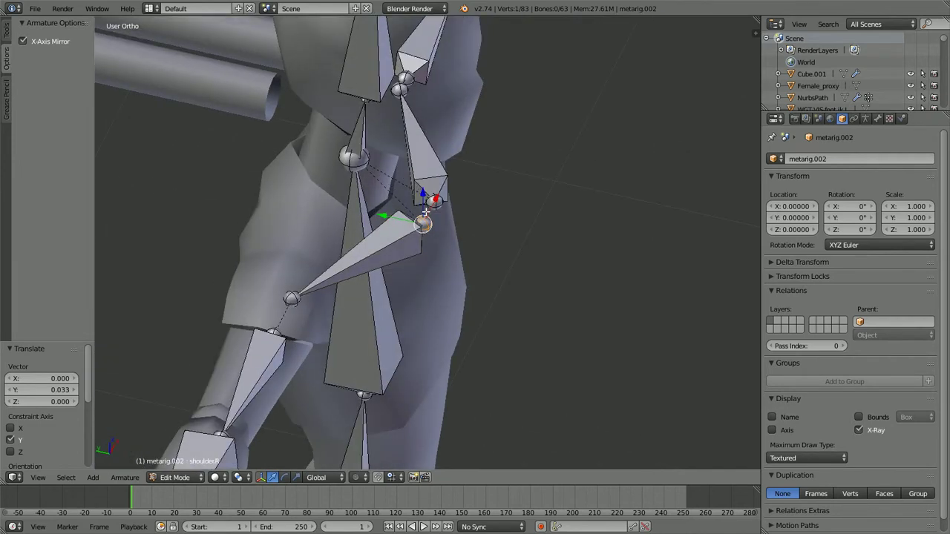
key("g")
key("y")
left_click(385, 199)
Shift the inner joint of shoulder.R another 0.040 or so along Y, deeper into the torso mesh
middle_click_drag(385, 199, 424, 185)
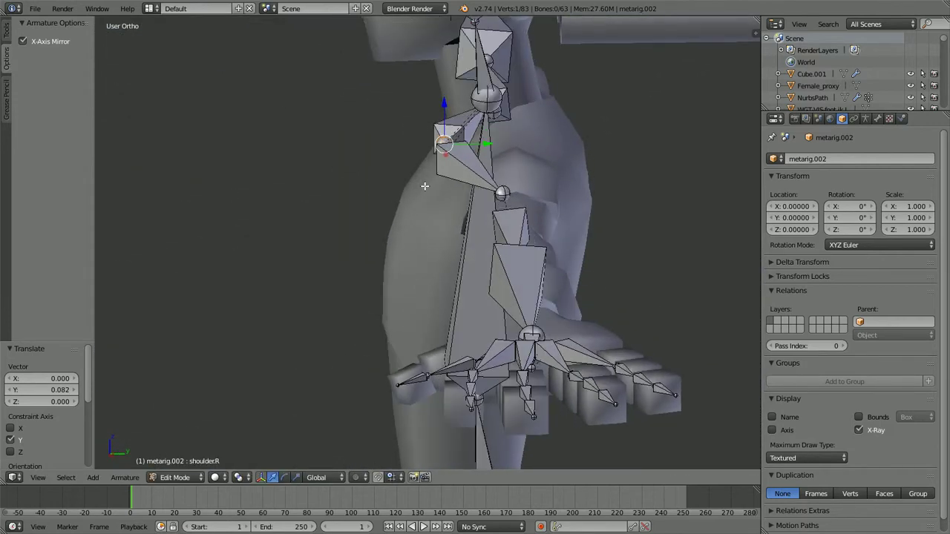
key("g")
key("y")
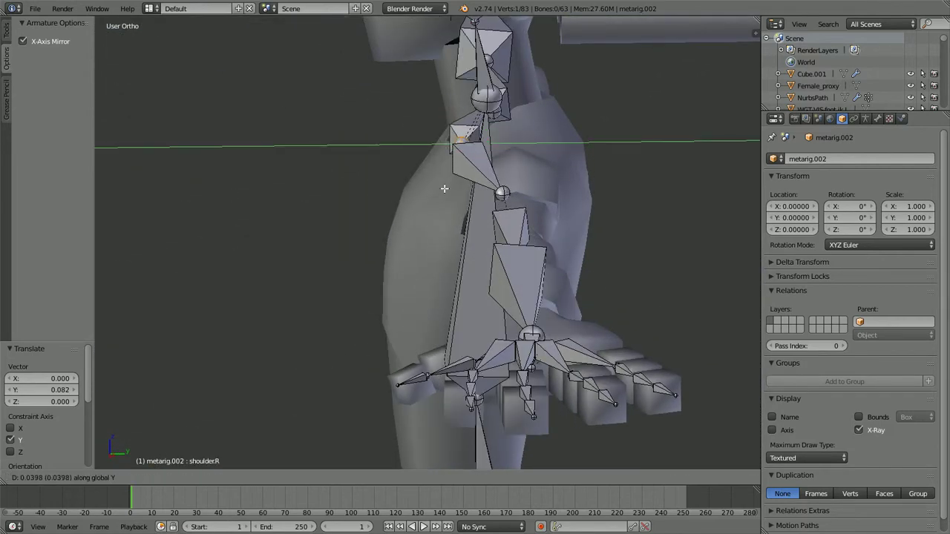
left_click(443, 188)
middle_click_drag(411, 197, 479, 193)
Raise the joint between the spine and chest bones about 0.145 along Z towards the ribcage seam
key("KP_1")
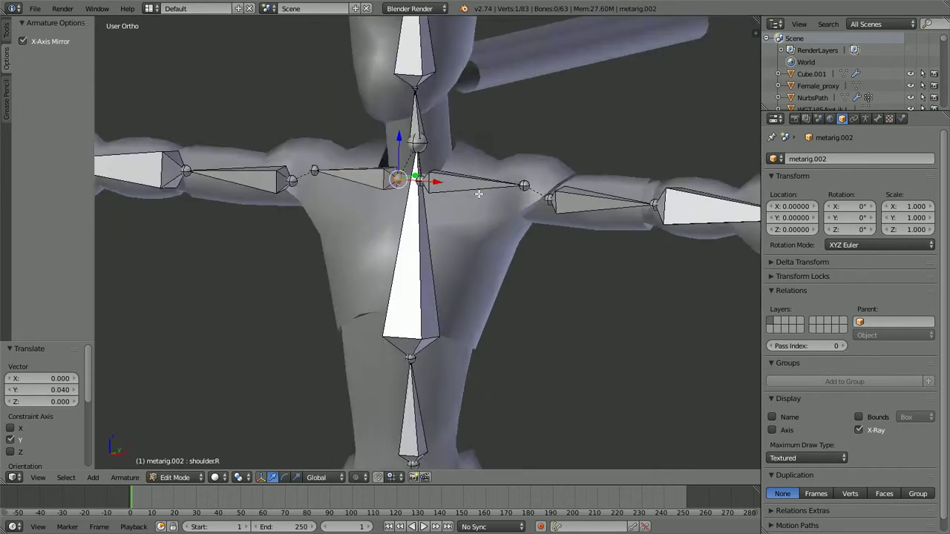
scroll(465, 204, "down", 2)
scroll(461, 206, "down", 2)
middle_click_drag(426, 234, 442, 198, "shift")
scroll(437, 223, "up", 3)
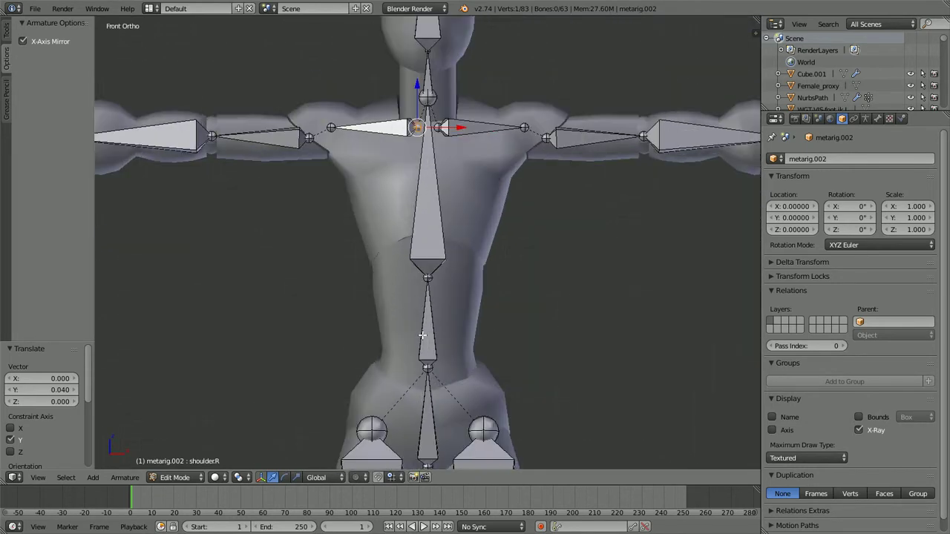
right_click(428, 292)
right_click(428, 281)
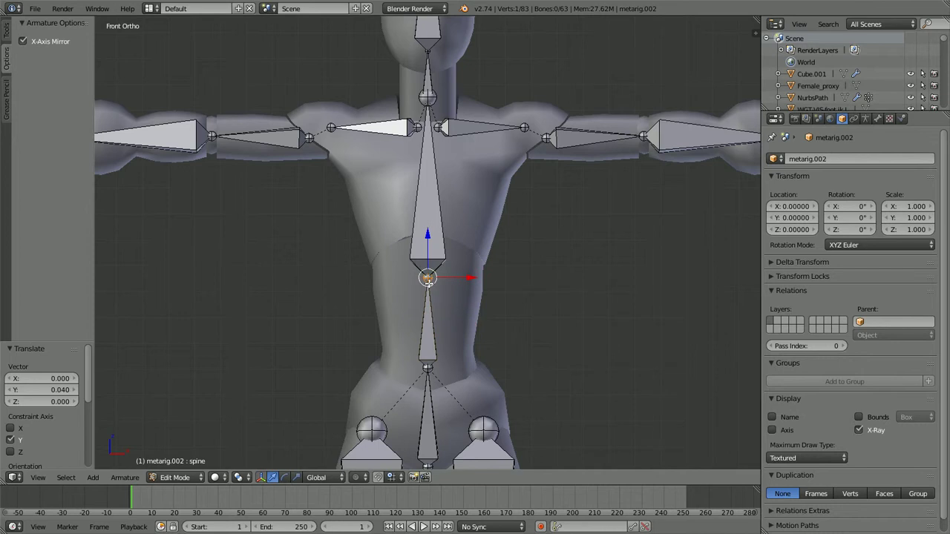
scroll(428, 280, "up", 2)
key("g")
key("z")
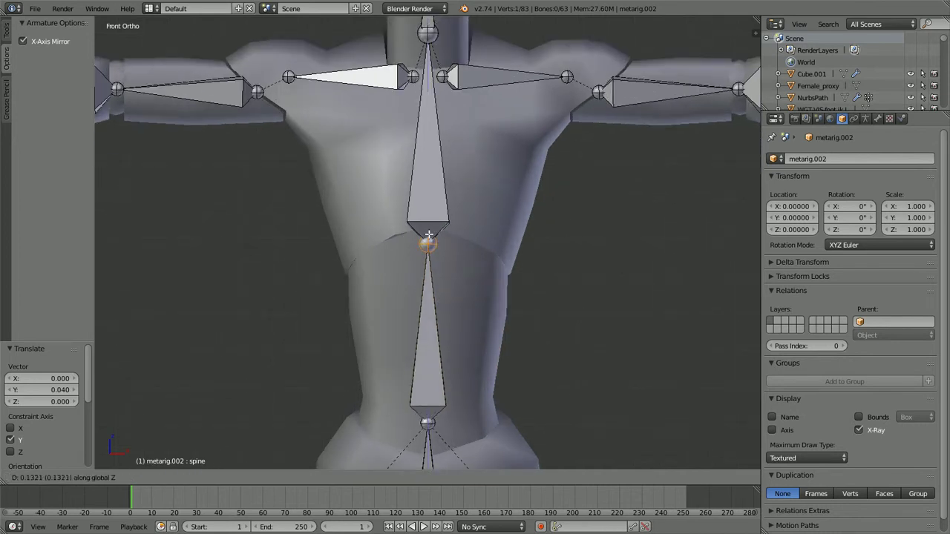
left_click(429, 231)
Raise the joint between the spine and chest bones another 0.022 or so along Z
middle_click_drag(465, 273, 381, 248)
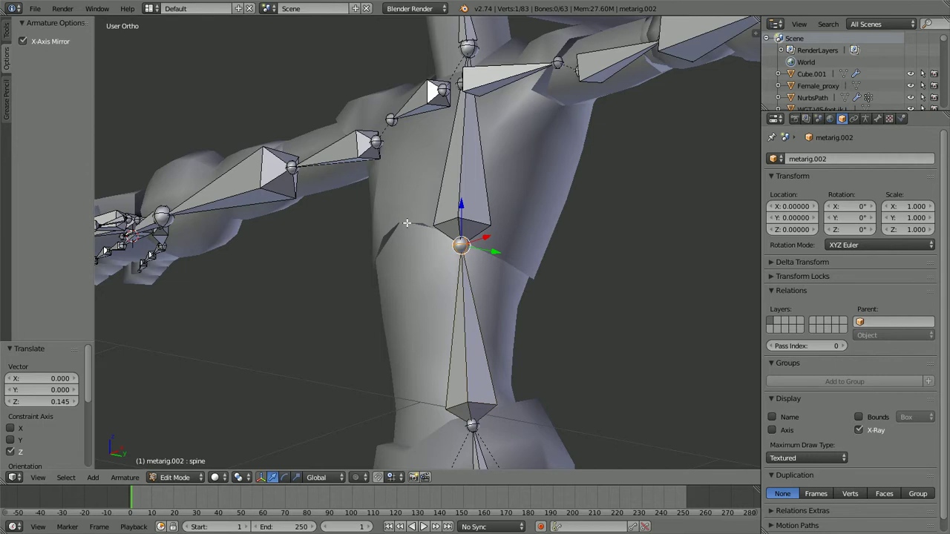
key("KP_1")
key("g")
key("z")
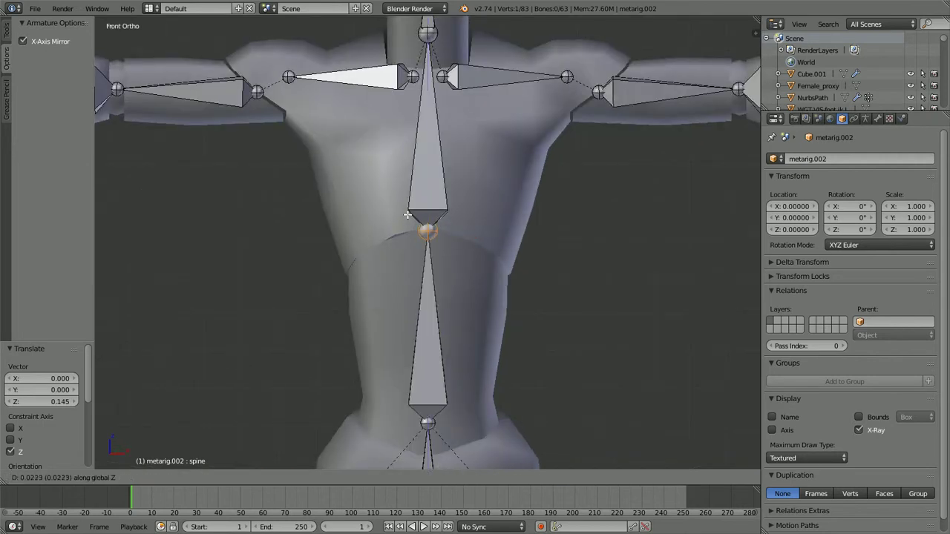
left_click(407, 214)
Shift the spine-chest joint about -0.010 along Y and lower it about 0.021 along Z inside the torso
key("KP_3")
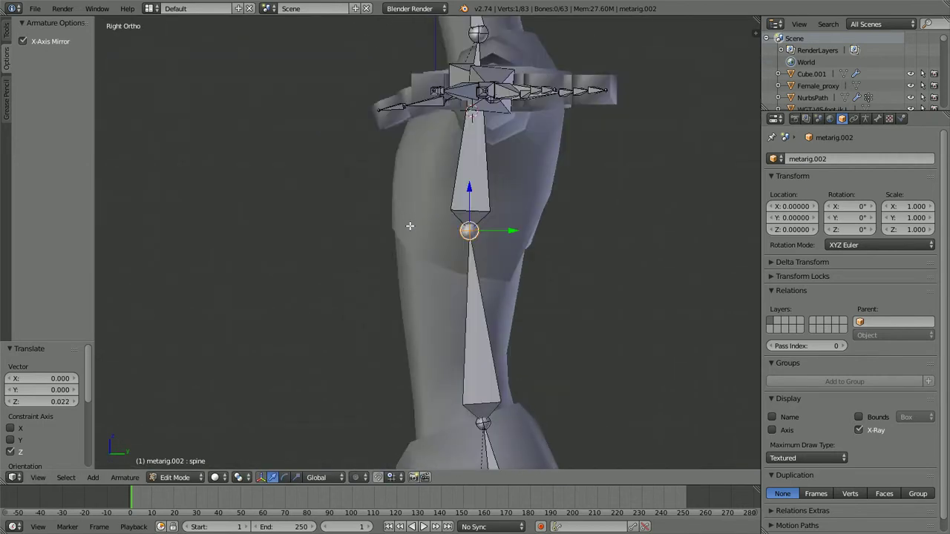
key("g")
key("y")
left_click(475, 255)
key("g")
key("z")
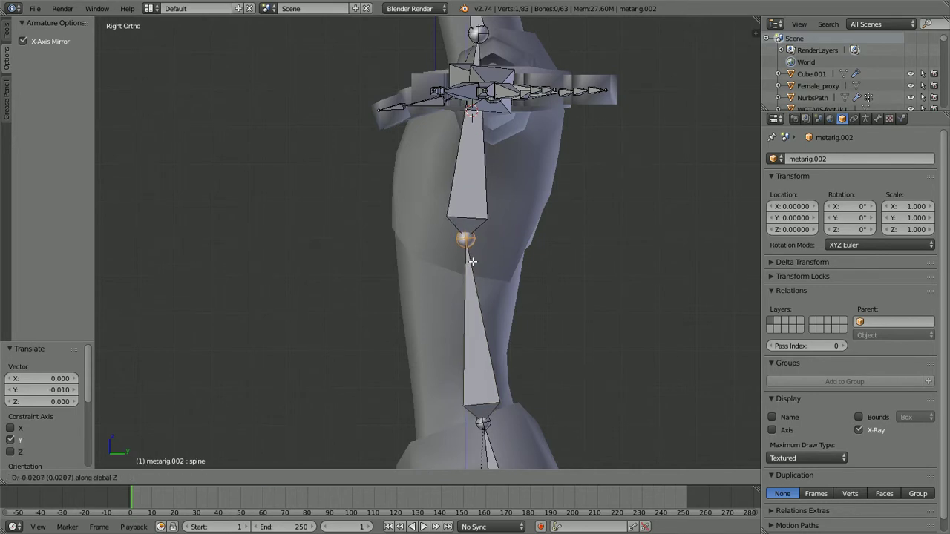
left_click(473, 261)
key("KP_1")
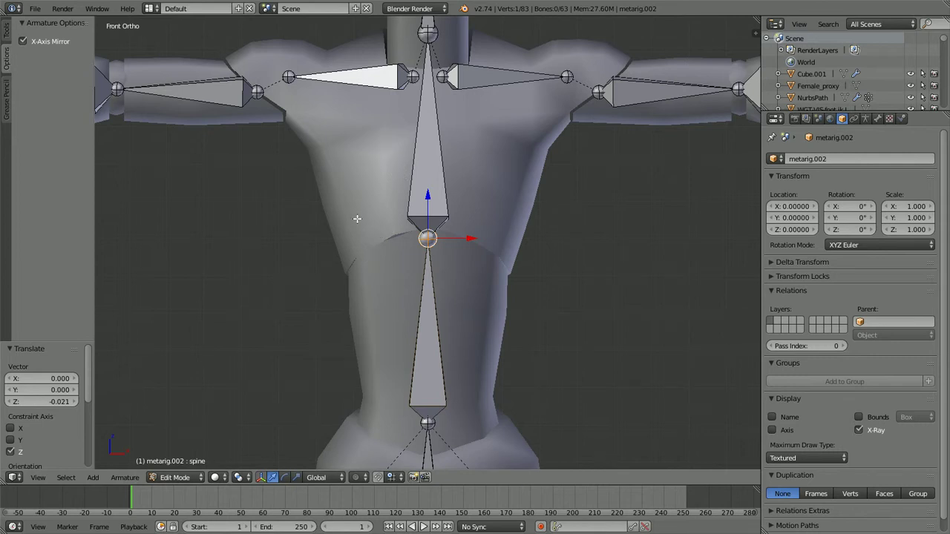
Test the chest bone's rotation in Pose Mode without keeping it, and return the armature to Edit Mode with nothing selected
right_click(421, 171)
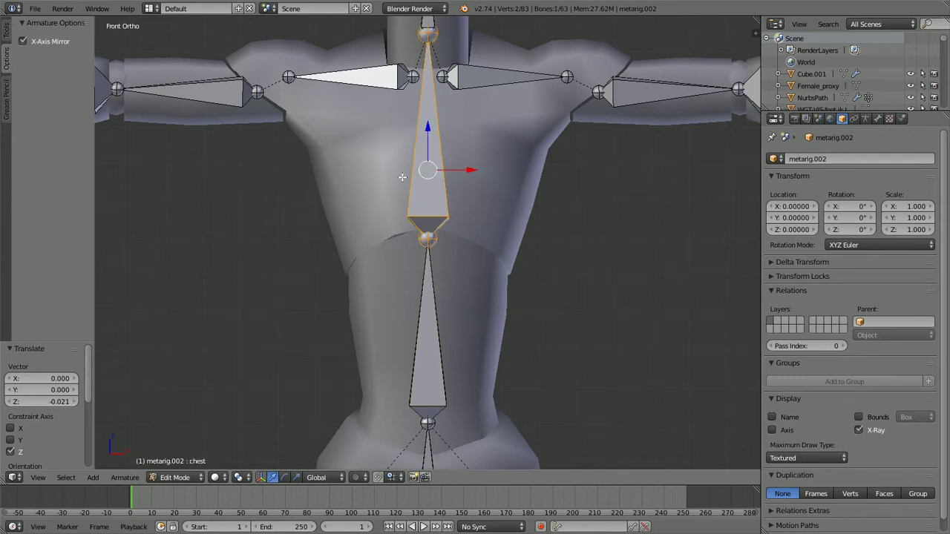
key("ctrl+Tab")
key("r")
key("r")
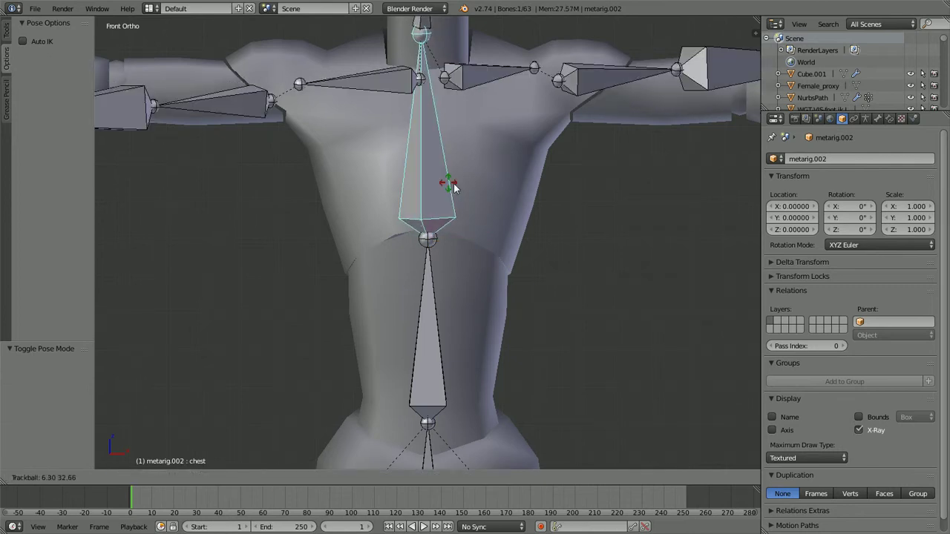
key("Escape")
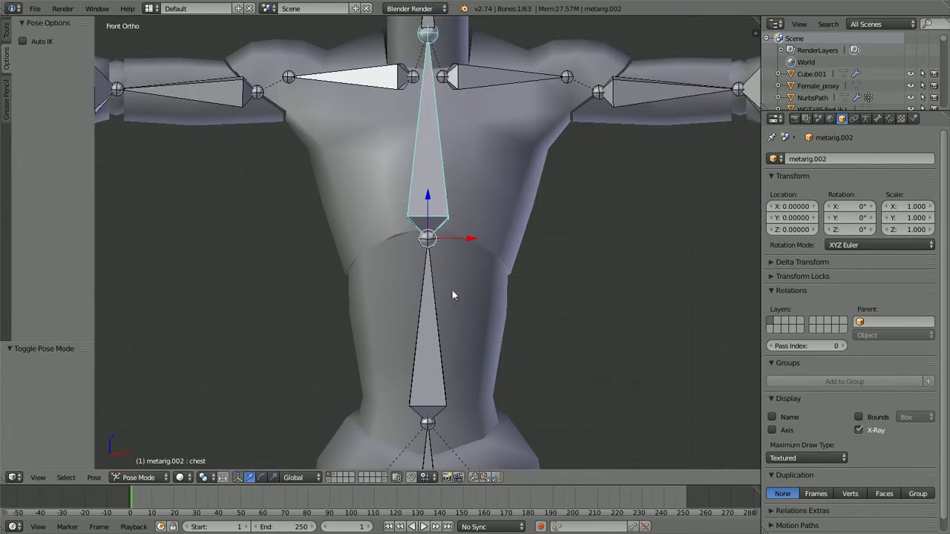
right_click(431, 269)
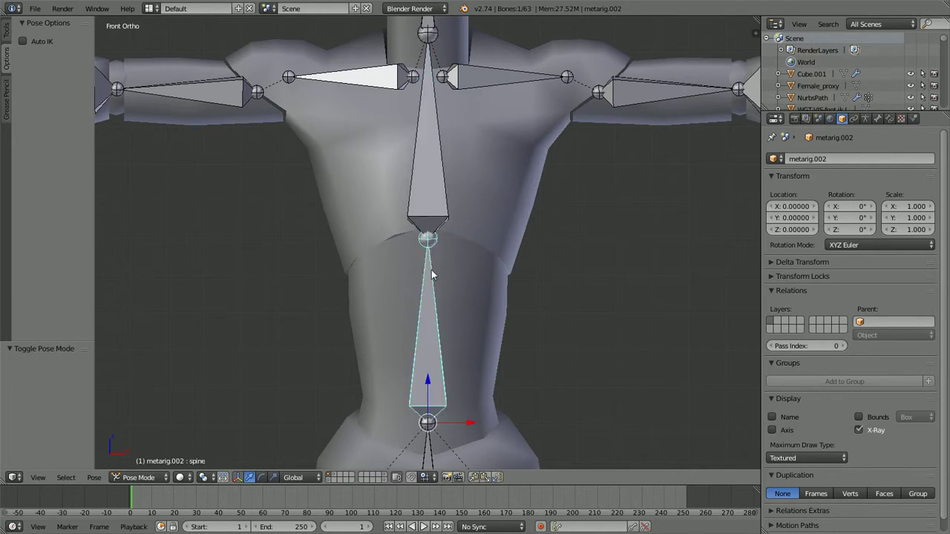
key("Tab")
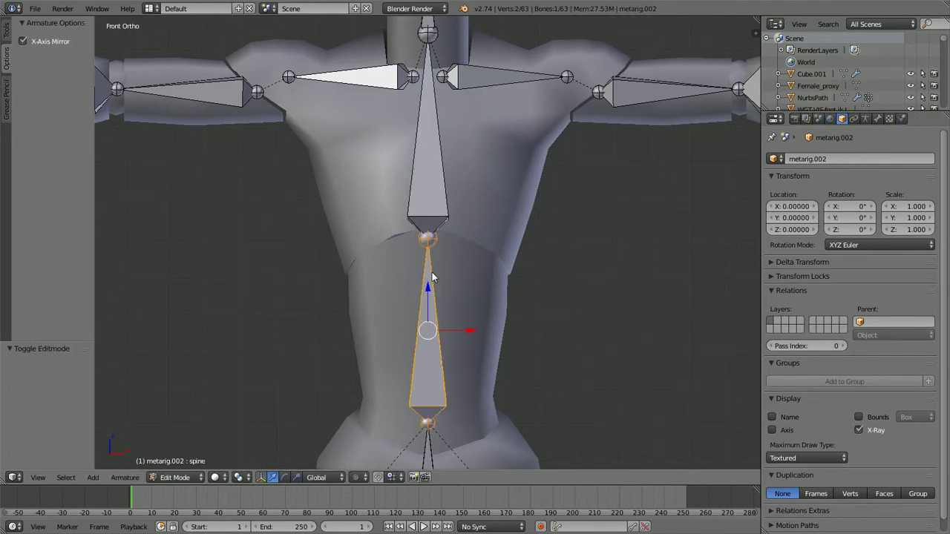
key("a")
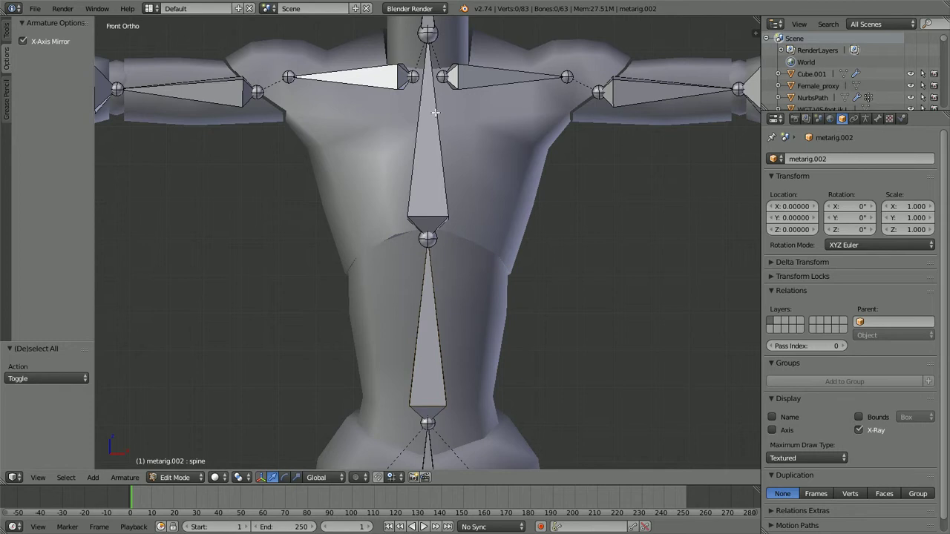
Move the joint between the hips and spine bones forward along Y and lower it about 0.025 along Z
middle_click_drag(443, 377, 438, 273, "shift")
right_click(428, 319)
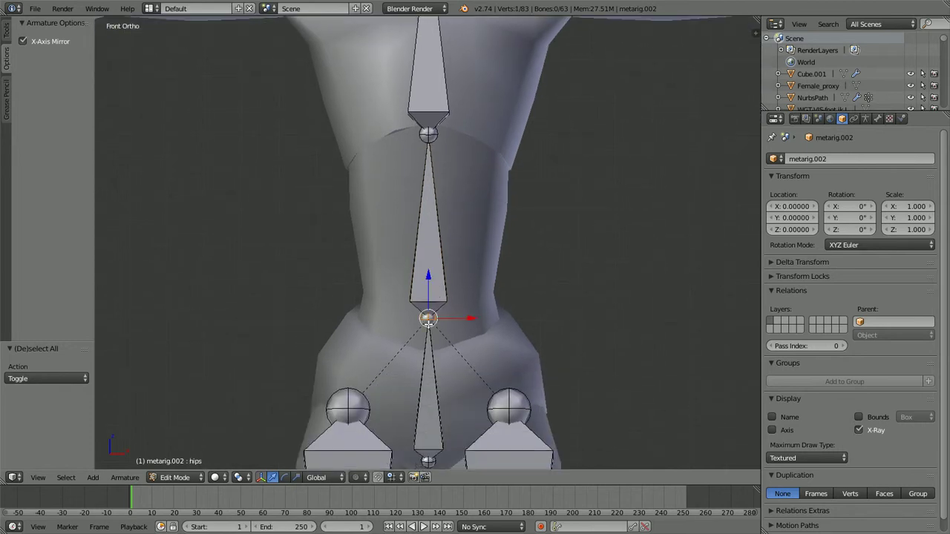
middle_click_drag(437, 357, 446, 285, "shift")
key("KP_3")
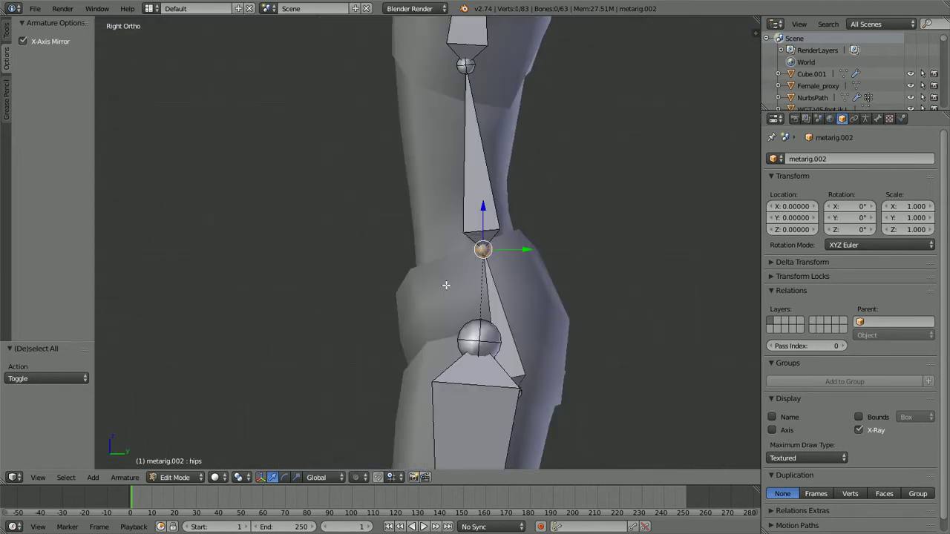
key("g")
key("y")
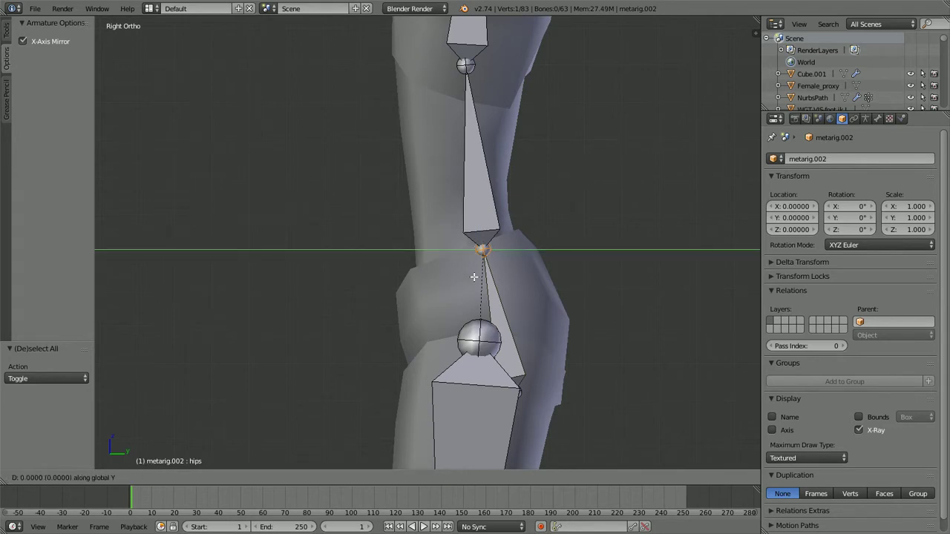
key("z")
left_click(458, 286)
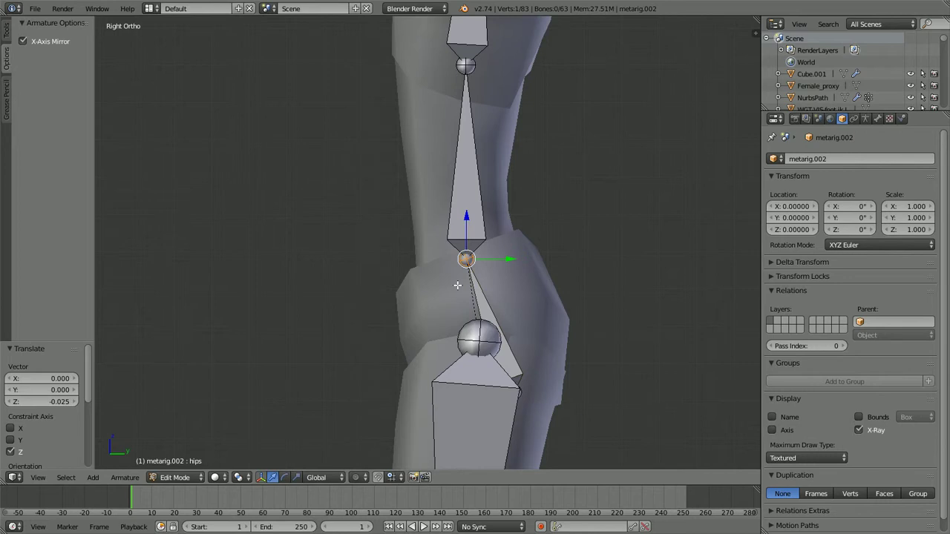
Fine-tune the hips-spine joint by about -0.006 along Y and -0.011 along Z, plus about 0.008 back along Y
key("KP_1")
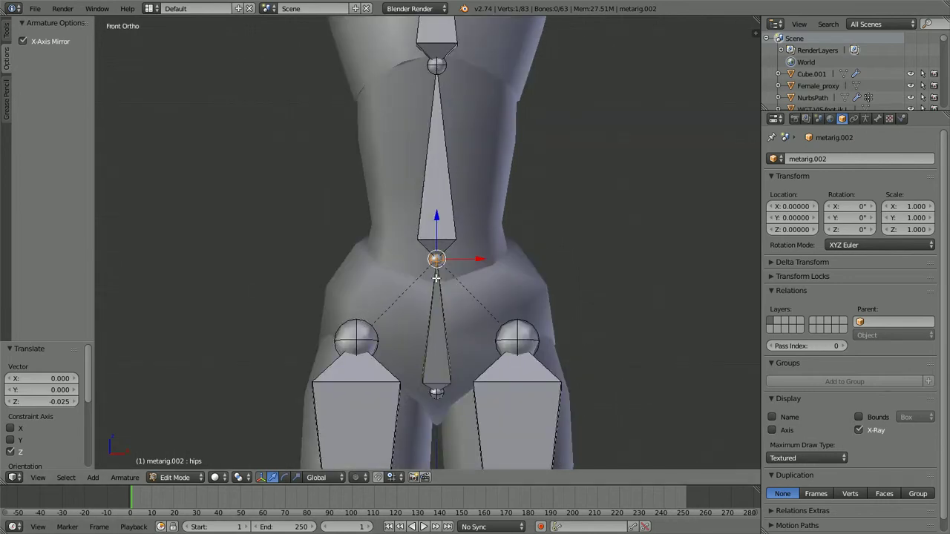
key("KP_3")
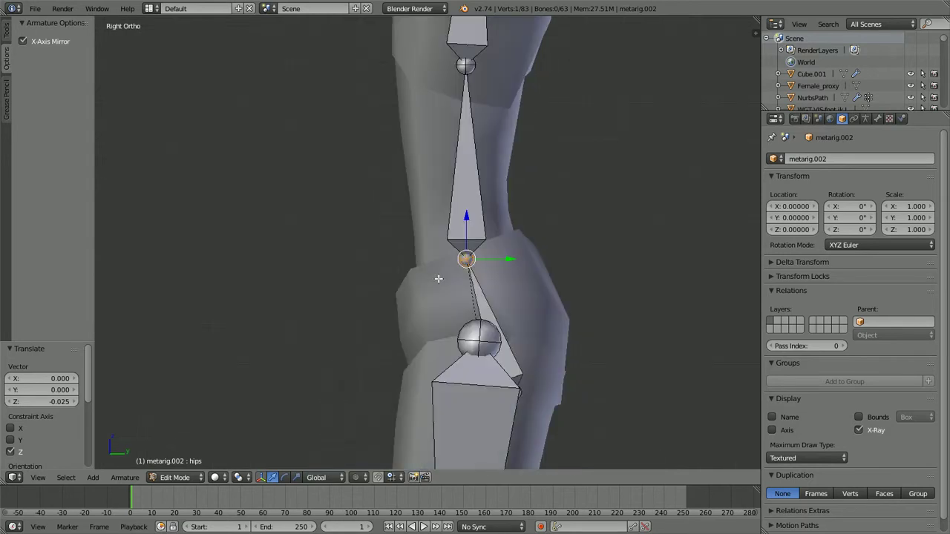
key("g")
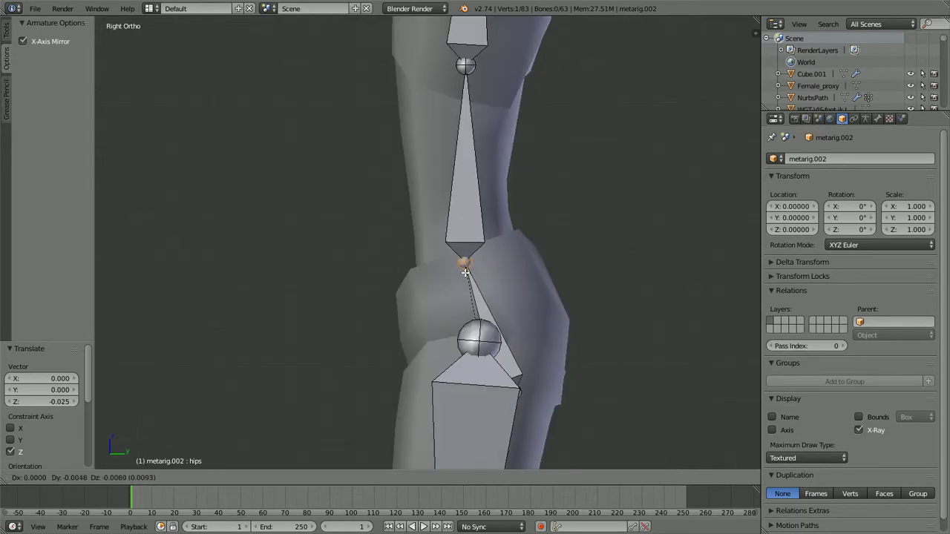
left_click(464, 273)
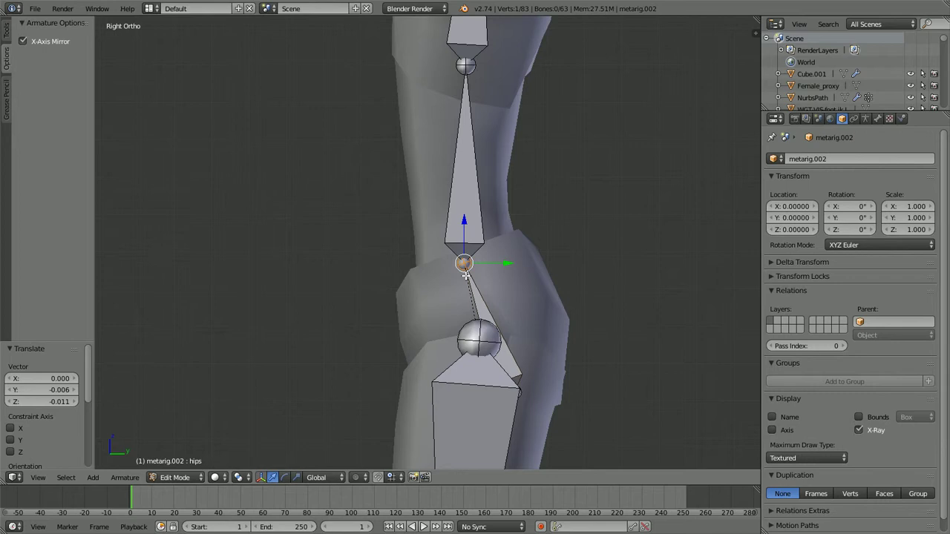
key("g")
key("y")
left_click(467, 275)
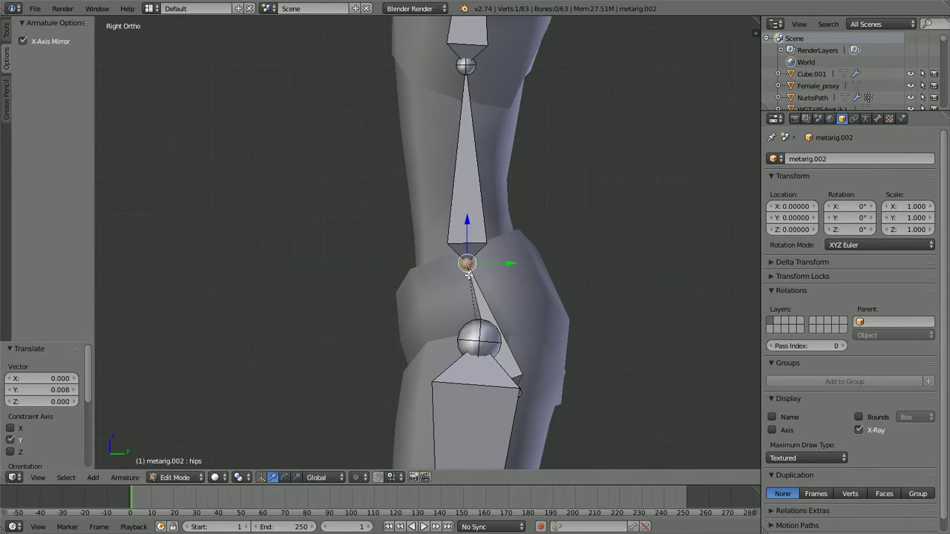
Show the pelvis and upper thighs in wireframe from the front to examine the thigh joints against the mesh
key("KP_1")
scroll(461, 297, "down", 2)
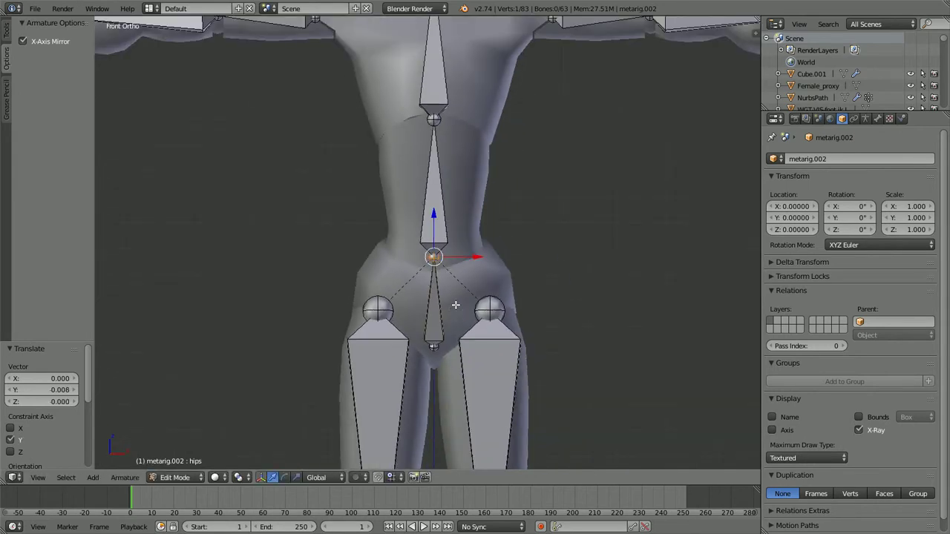
middle_click_drag(410, 378, 422, 278, "shift")
scroll(424, 289, "up", 3)
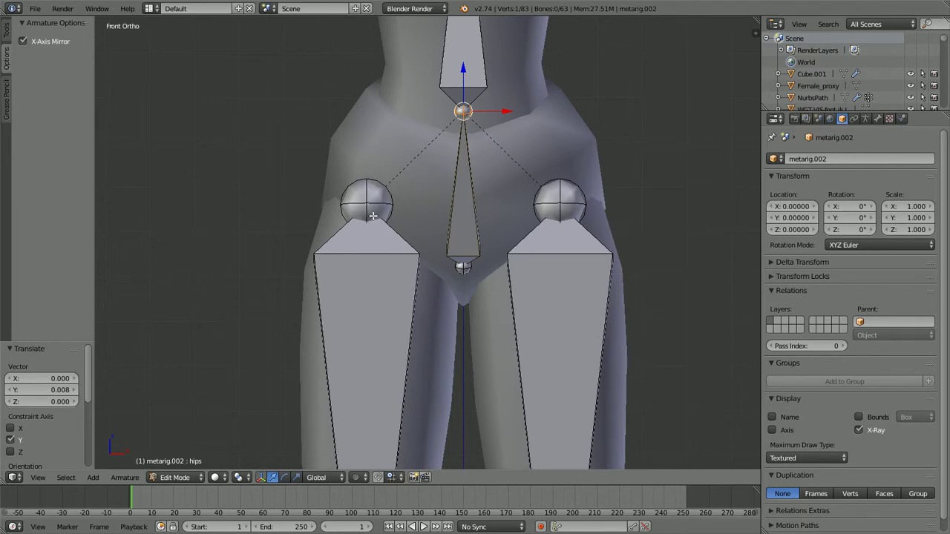
key("z")
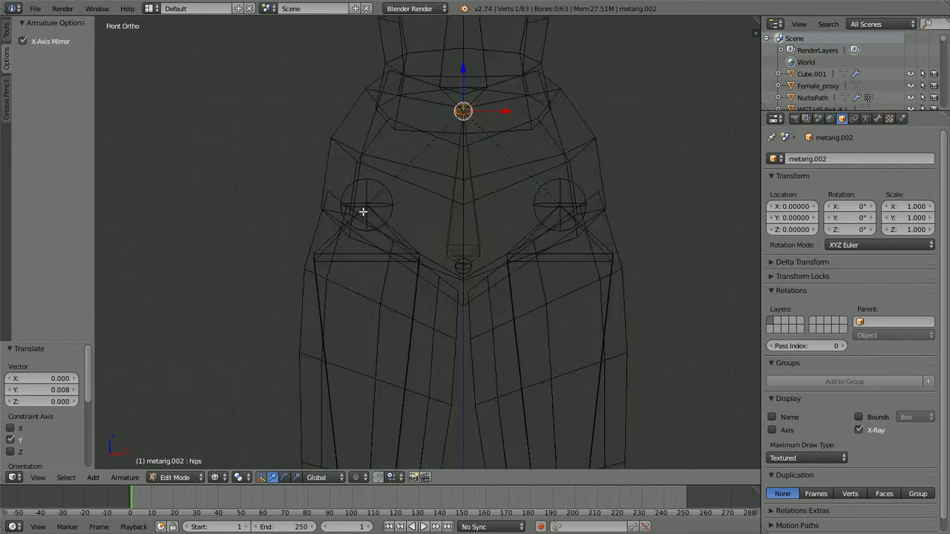
key("g")
key("z")
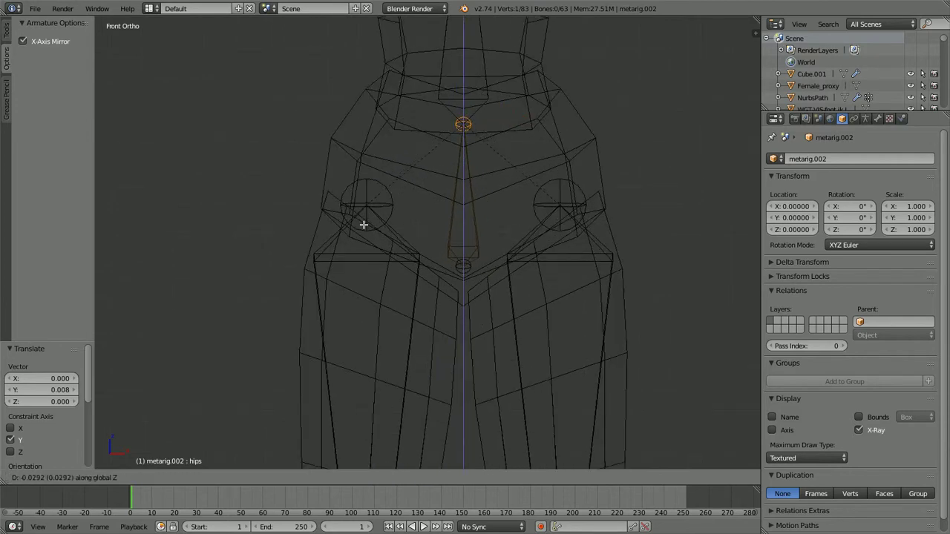
key("Escape")
Lower the top joint of thigh.R about 0.033 and another 0.007 along Z into the hip socket
right_click(367, 215)
key("g")
key("z")
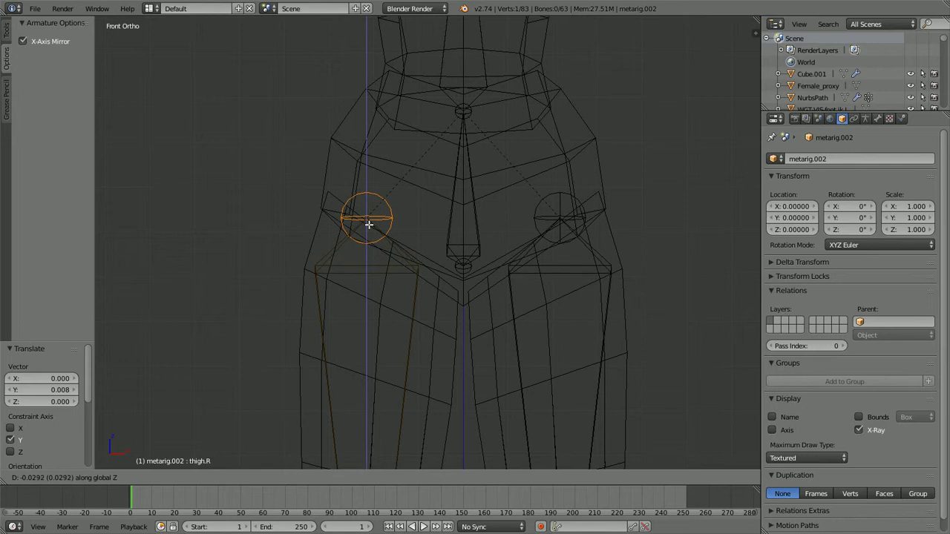
left_click(367, 227)
key("g")
key("x")
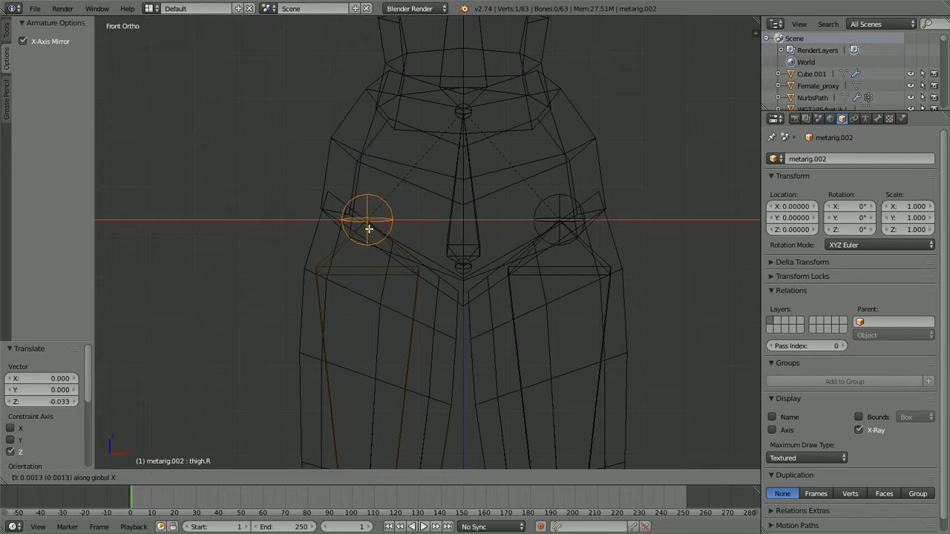
right_click(379, 232)
key("g")
key("z")
left_click(379, 235)
Restore solid shading and move the top joint of thigh.R about 0.011 along Y in side view
key("KP_3")
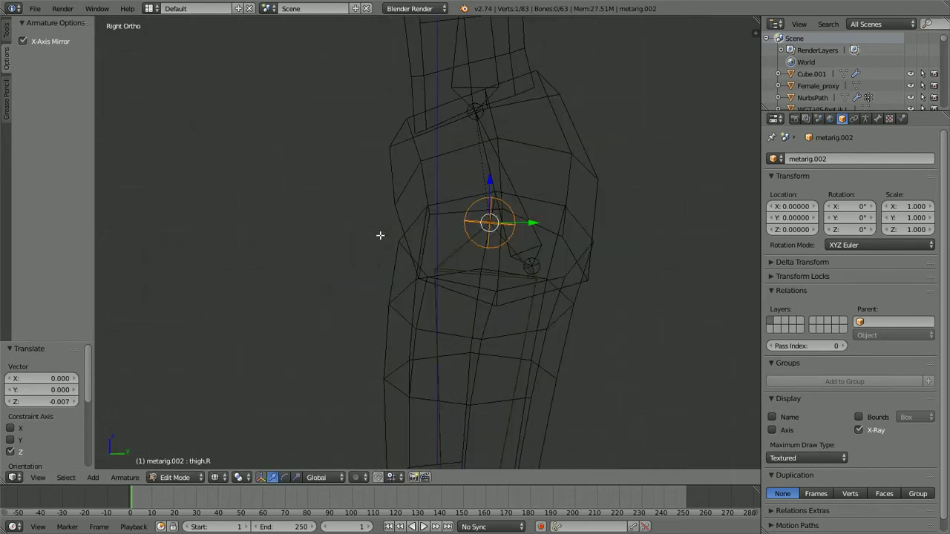
key("z")
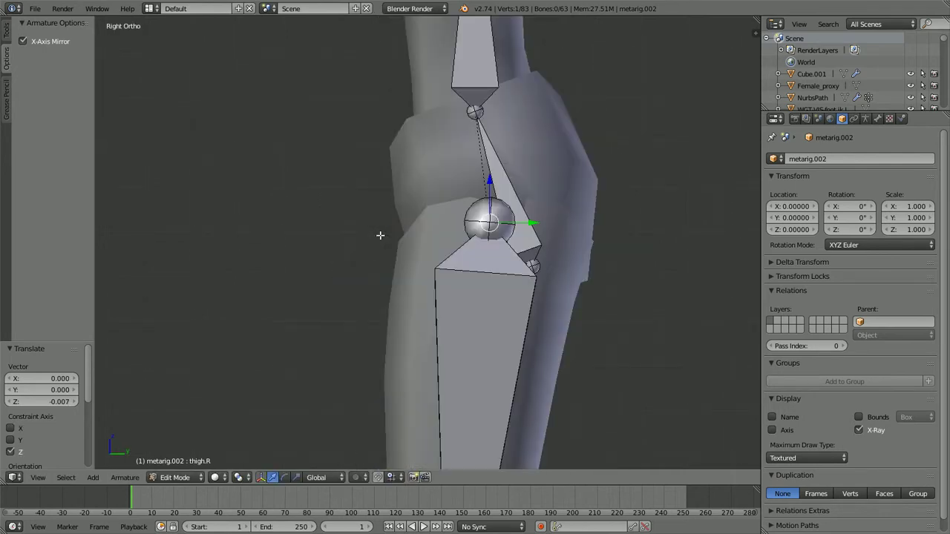
key("g")
key("y")
left_click(426, 272)
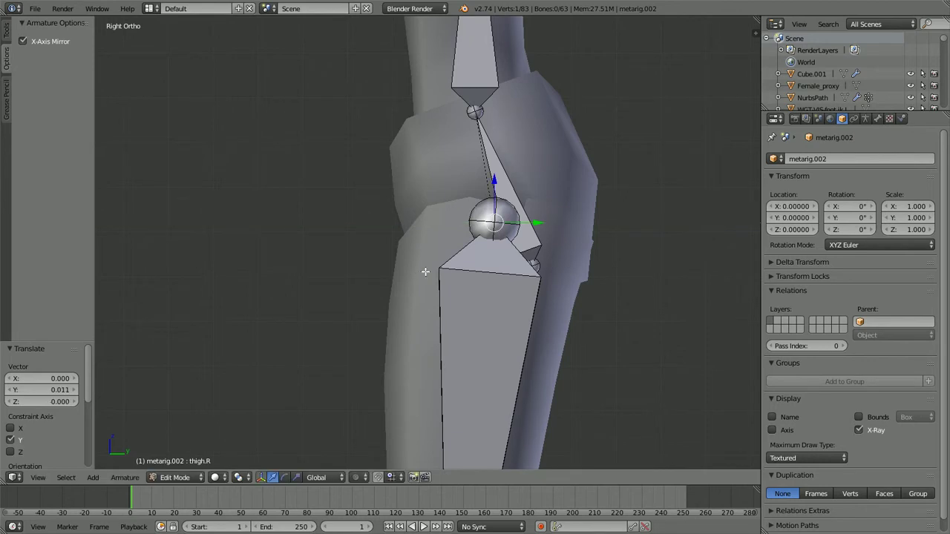
Move the lower joint of the hips bone about -0.050 and another -0.005 along Y, towards the front of the pelvis
middle_click_drag(439, 274, 414, 246)
right_click(337, 209)
key("g")
key("y")
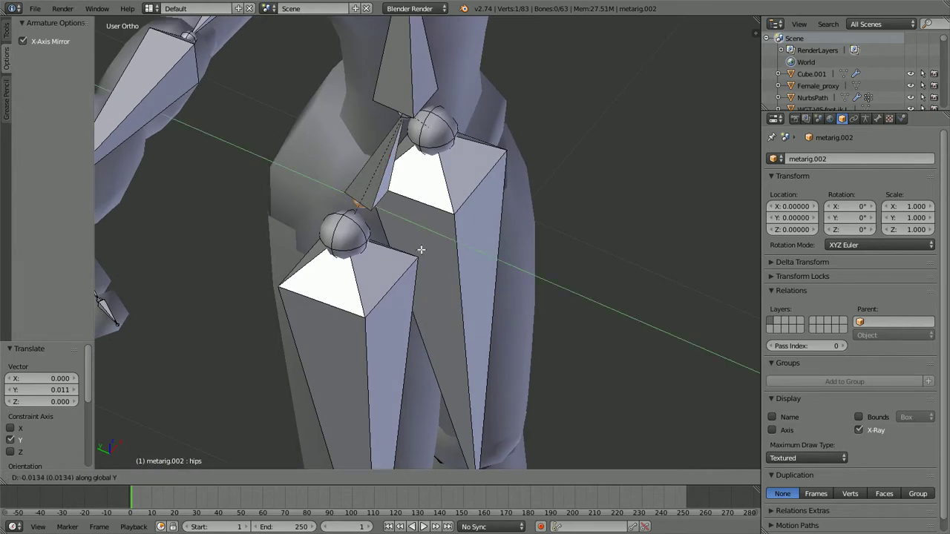
left_click(435, 250)
middle_click_drag(435, 250, 563, 257)
key("g")
key("y")
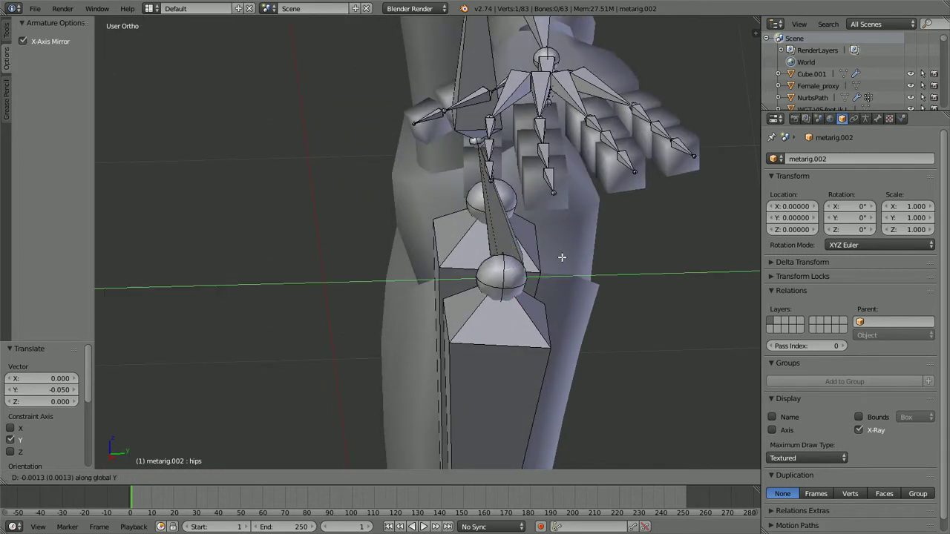
left_click(560, 256)
key("KP_1")
scroll(557, 265, "down", 10)
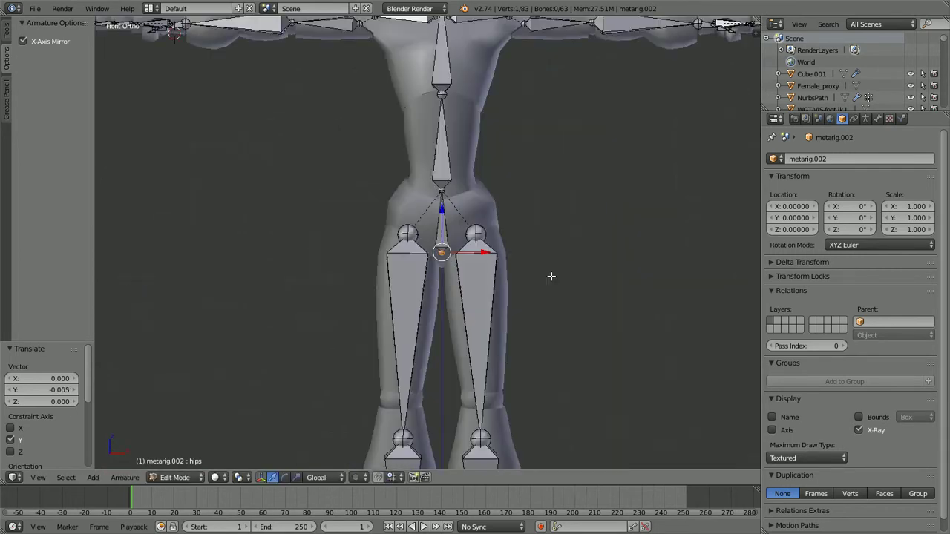
Raise the thigh.R knee joint about 0.212 along Z to the level of the character's knee
scroll(505, 376, "up", 2)
middle_click_drag(504, 377, 503, 220, "shift")
right_click(413, 232)
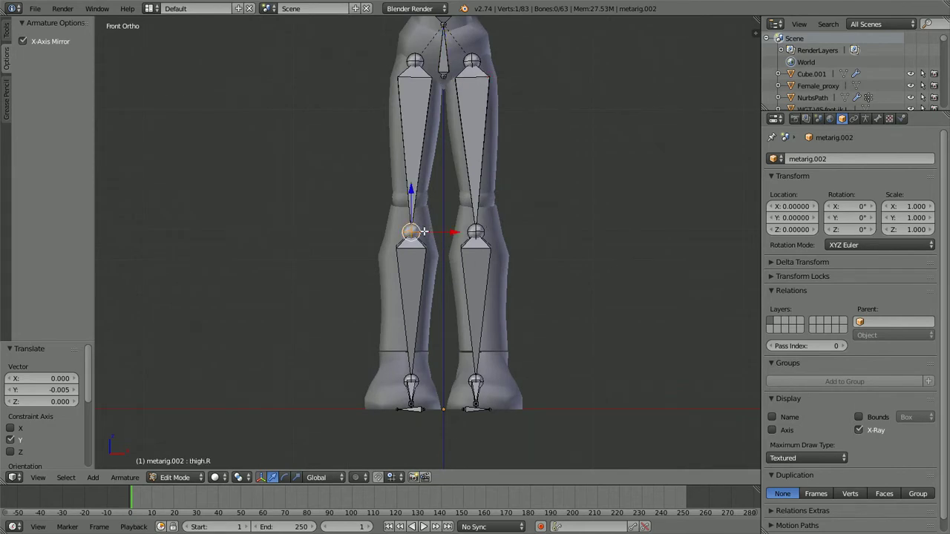
scroll(415, 232, "up", 2)
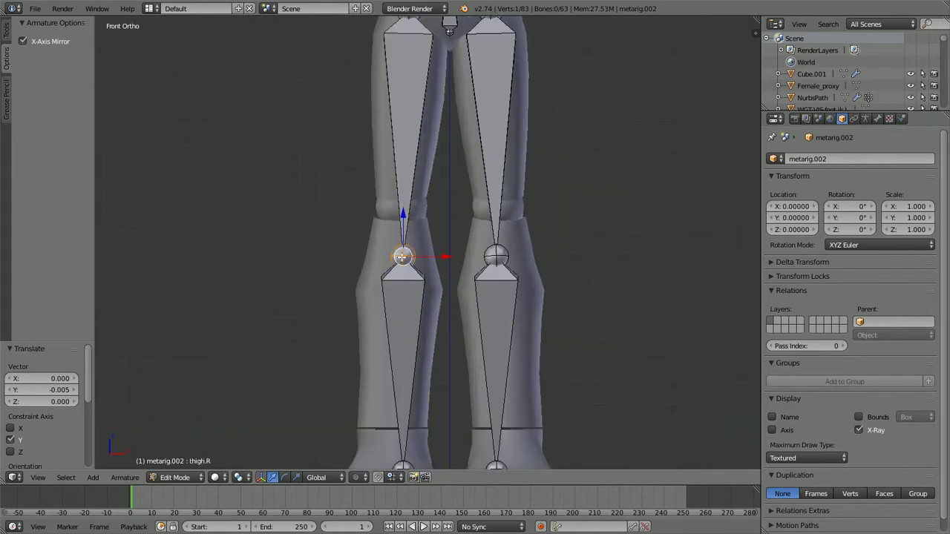
key("g")
key("z")
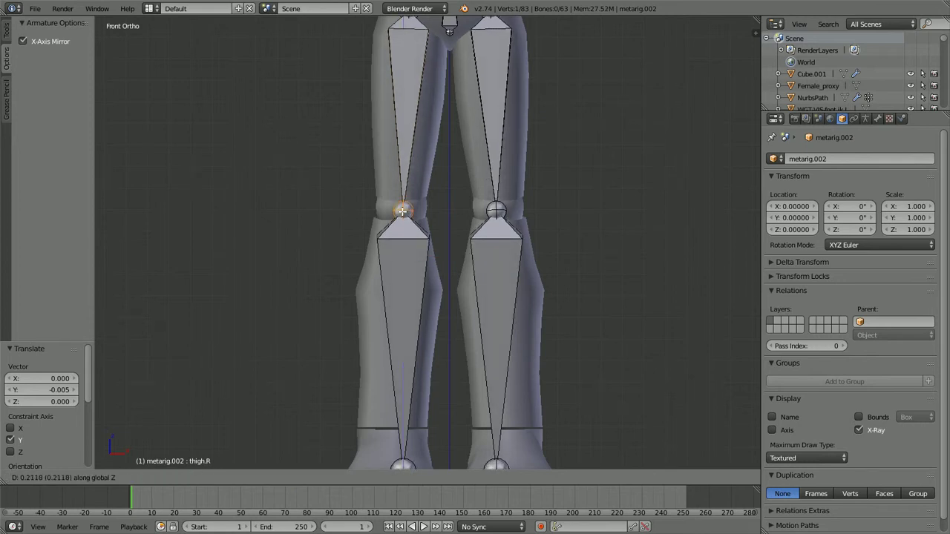
left_click(402, 211)
Centre the knee joint in the side profile by shifting it along Y, raising it about 0.023, and nudging it about -0.017 along Y
key("KP_3")
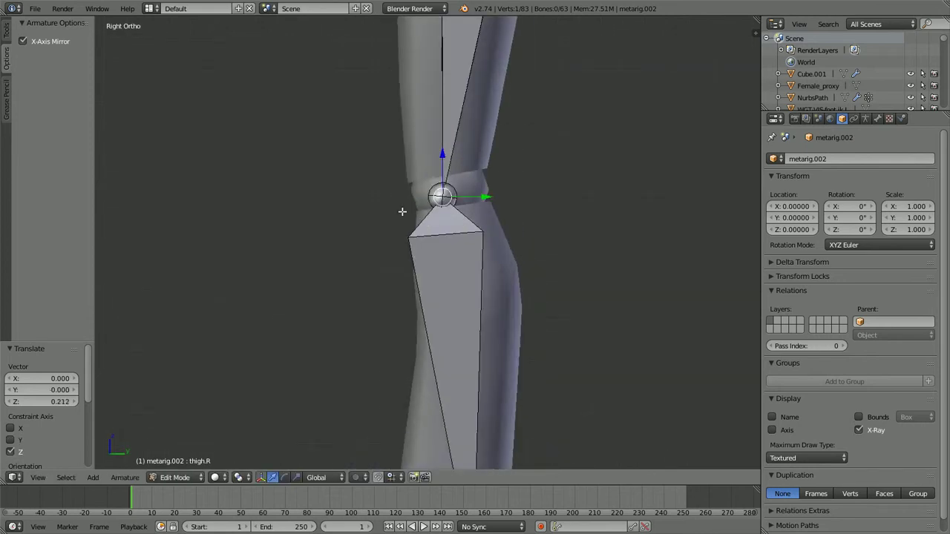
key("g")
key("y")
left_click(408, 210)
key("g")
key("z")
left_click(410, 205)
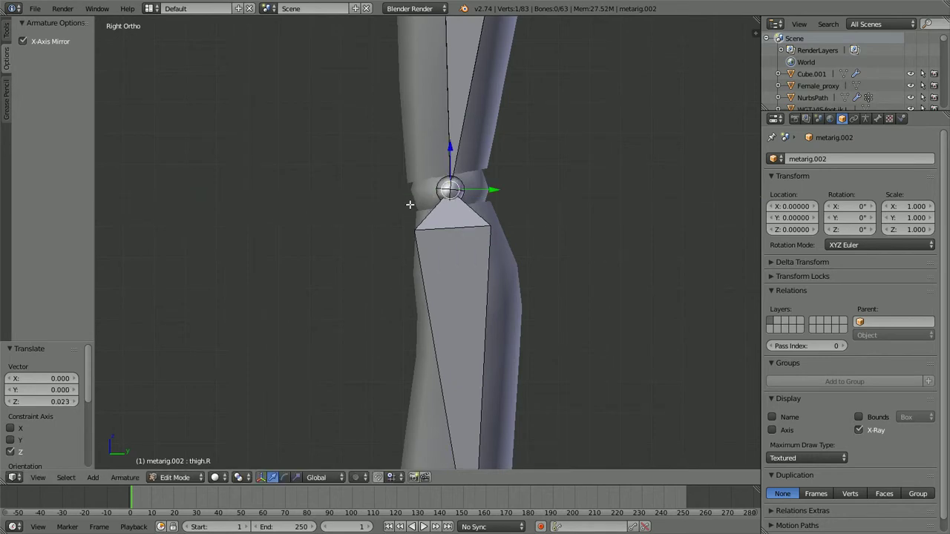
key("g")
key("y")
left_click(405, 204)
Move the knee joint well forward of the leg mesh, about -0.172 along Y
middle_click_drag(441, 338, 419, 304, "shift")
scroll(421, 213, "up", 1)
scroll(418, 215, "down", 2)
scroll(405, 269, "up", 4)
scroll(434, 156, "down", 2)
middle_click_drag(424, 161, 424, 188, "shift")
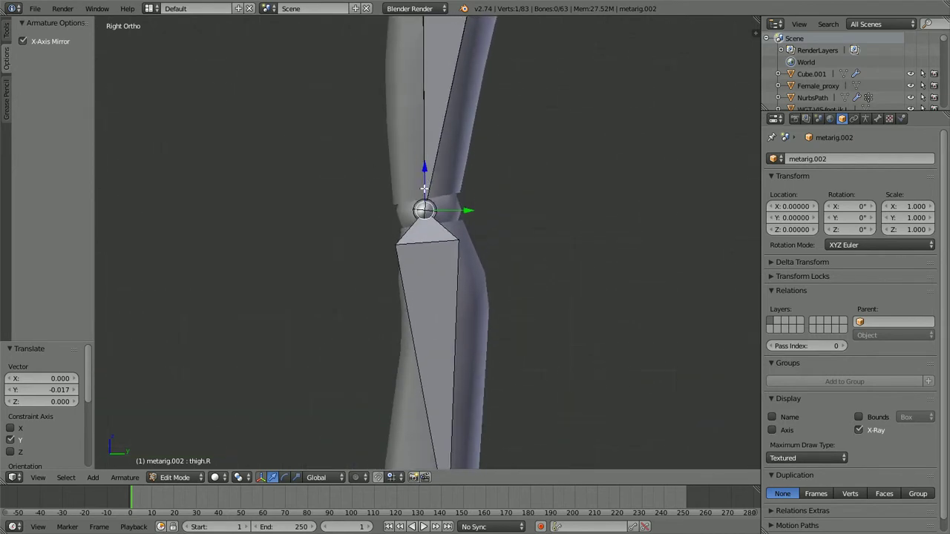
key("g")
key("y")
right_click(444, 198)
key("g")
key("y")
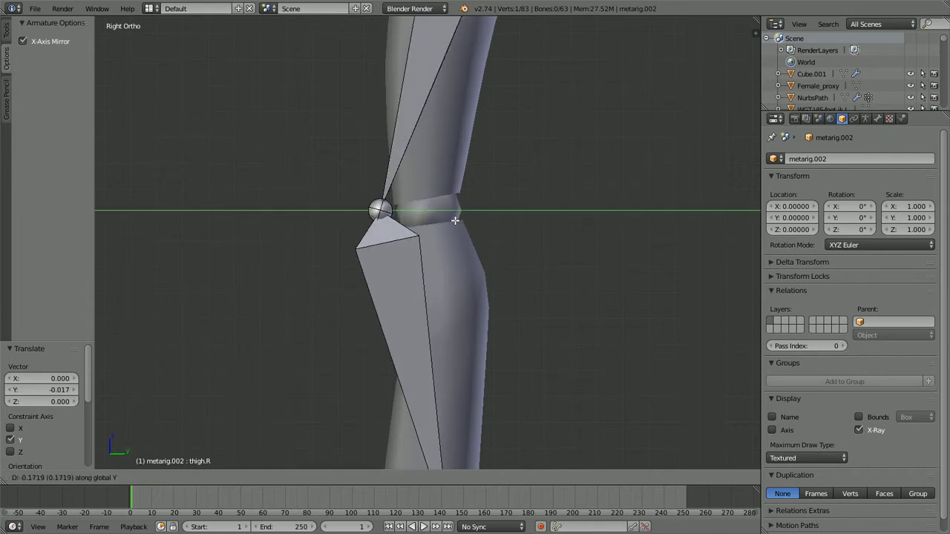
left_click(455, 219)
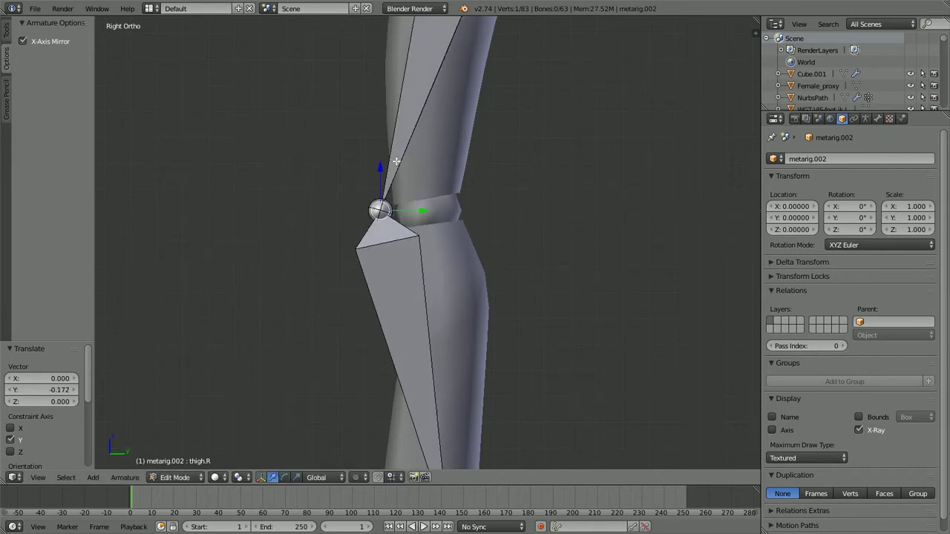
Move the knee joint back about 0.109 along Y so the leg keeps only a slight forward bend
scroll(383, 204, "down", 3)
scroll(383, 205, "up", 1)
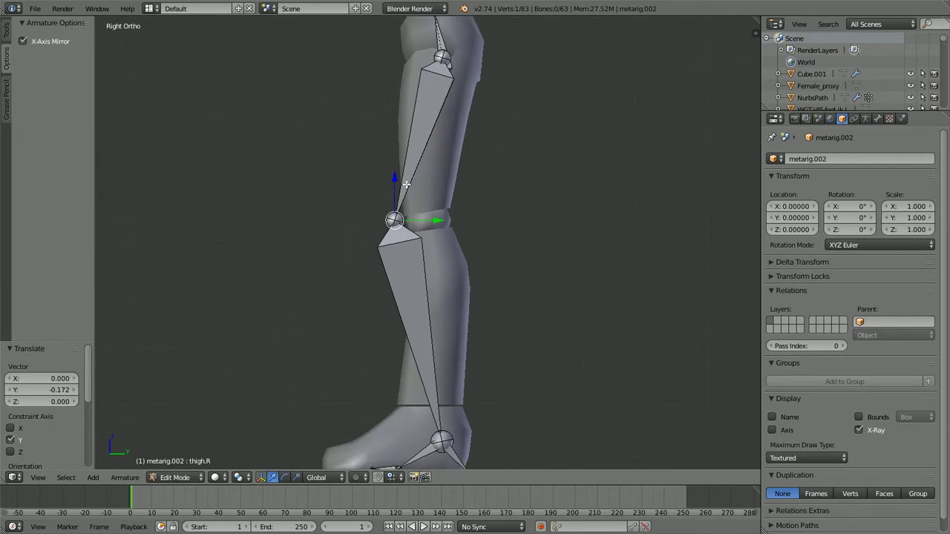
scroll(405, 236, "up", 2)
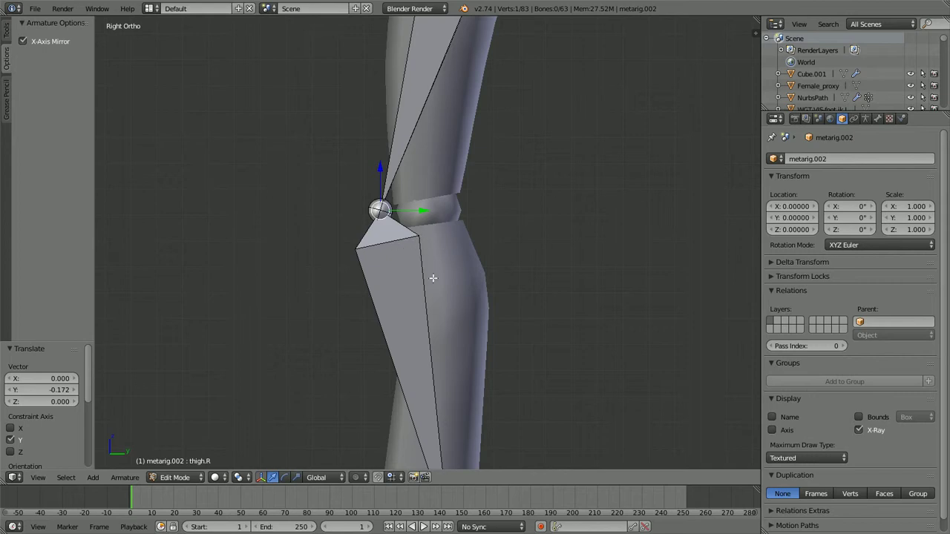
scroll(420, 177, "down", 1)
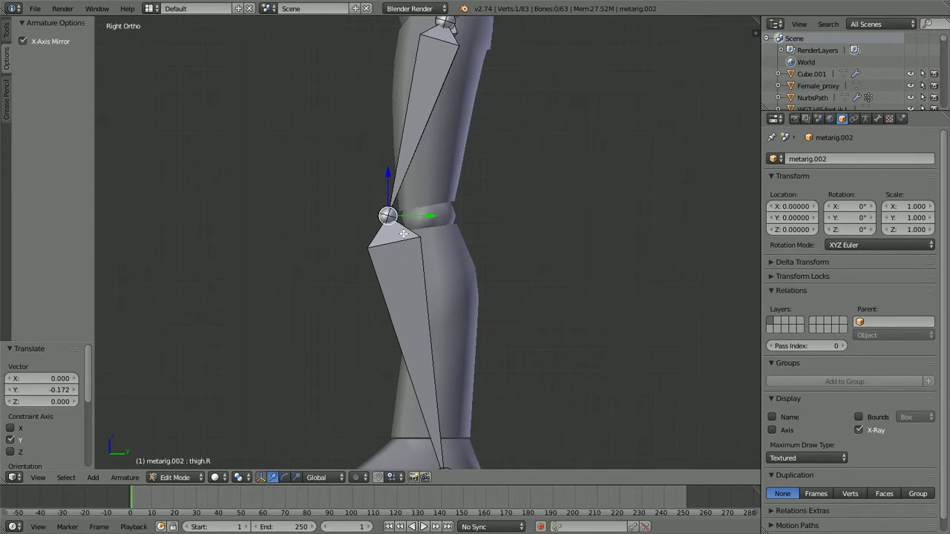
scroll(403, 234, "up", 1)
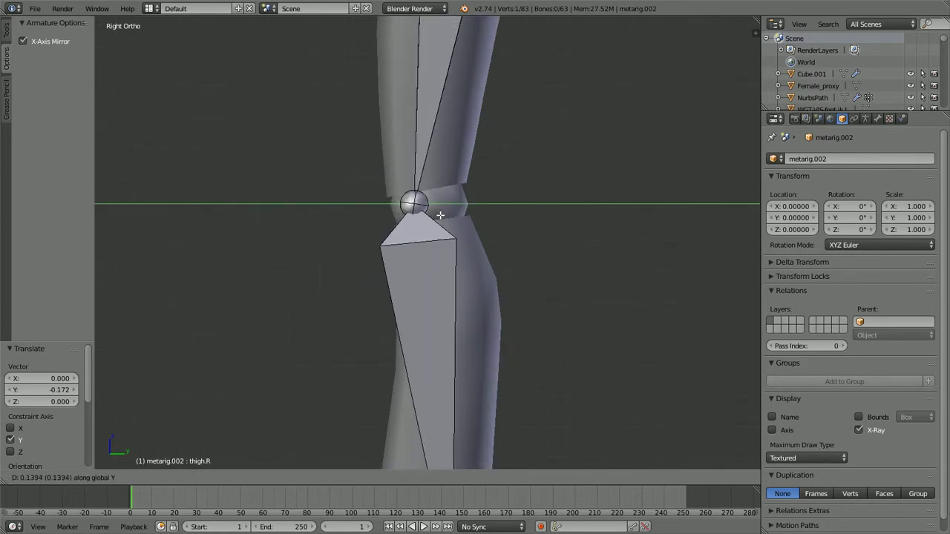
left_click(430, 215)
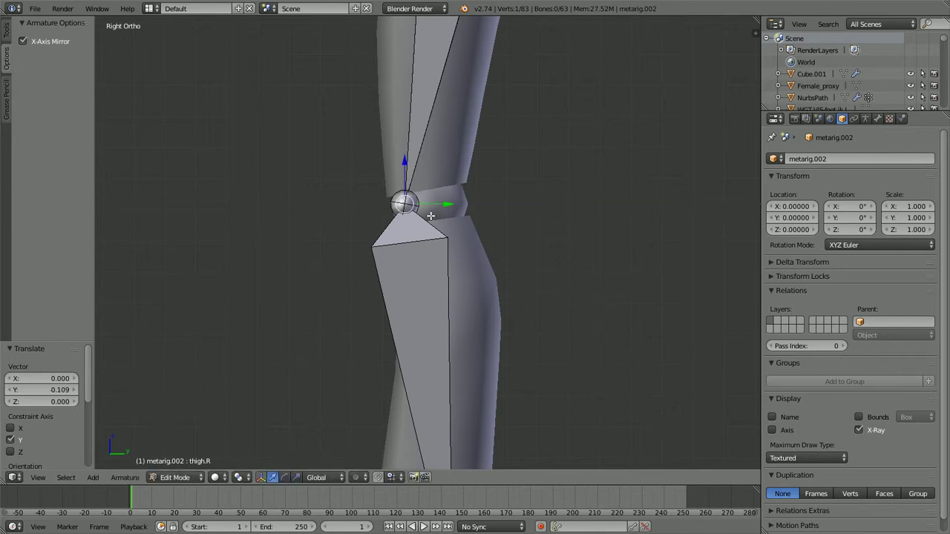
Raise the shin.R ankle joint about 0.197 along Z to the ankle seam of the mesh
scroll(430, 216, "down", 3)
middle_click_drag(436, 372, 409, 231, "shift")
scroll(414, 297, "up", 2)
right_click(412, 322)
scroll(429, 318, "up", 2)
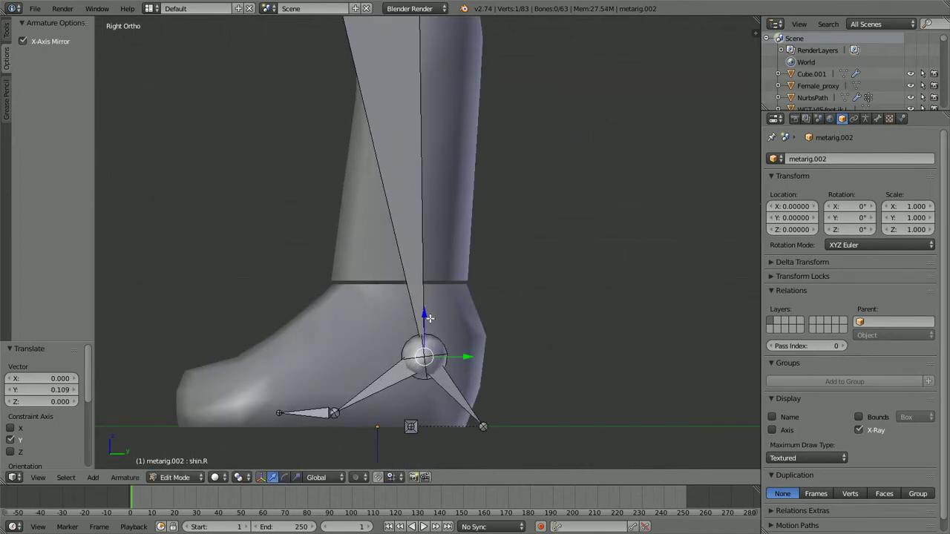
key("KP_1")
key("g")
key("z")
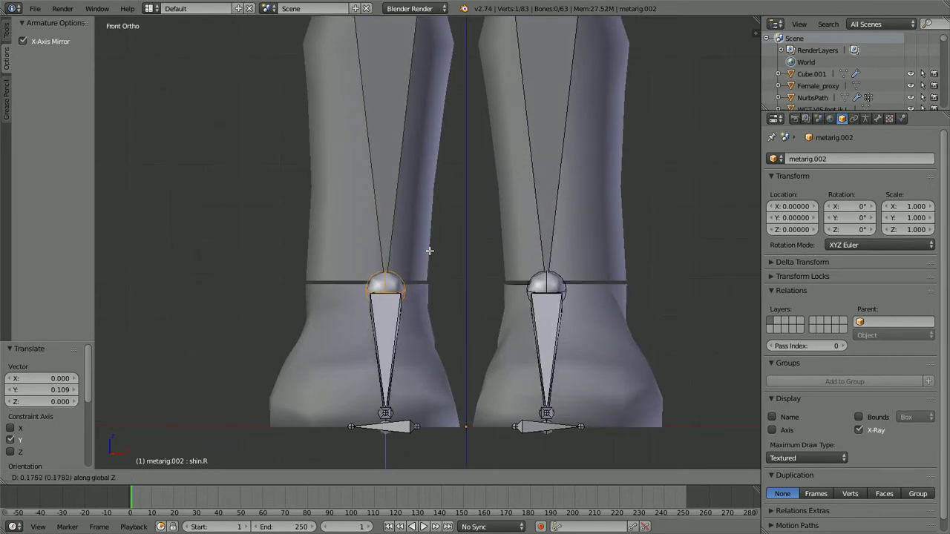
left_click(429, 244)
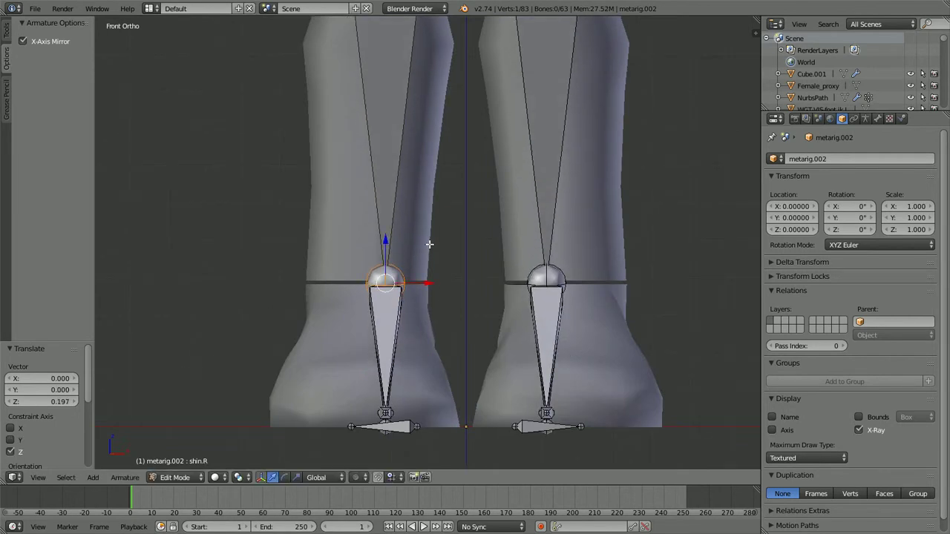
Shift the ankle joint forward about -0.064 along Y and nudge it up about 0.003 along Z
key("KP_3")
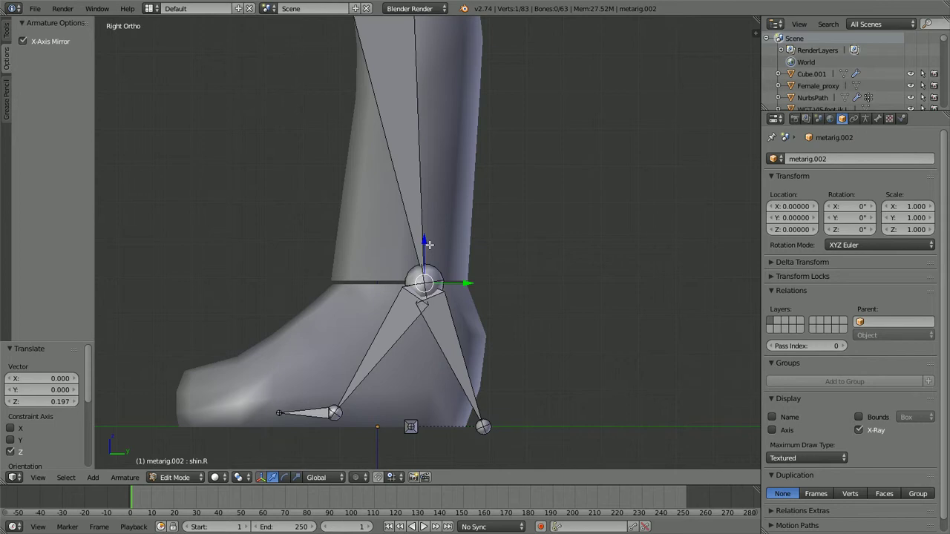
key("g")
key("y")
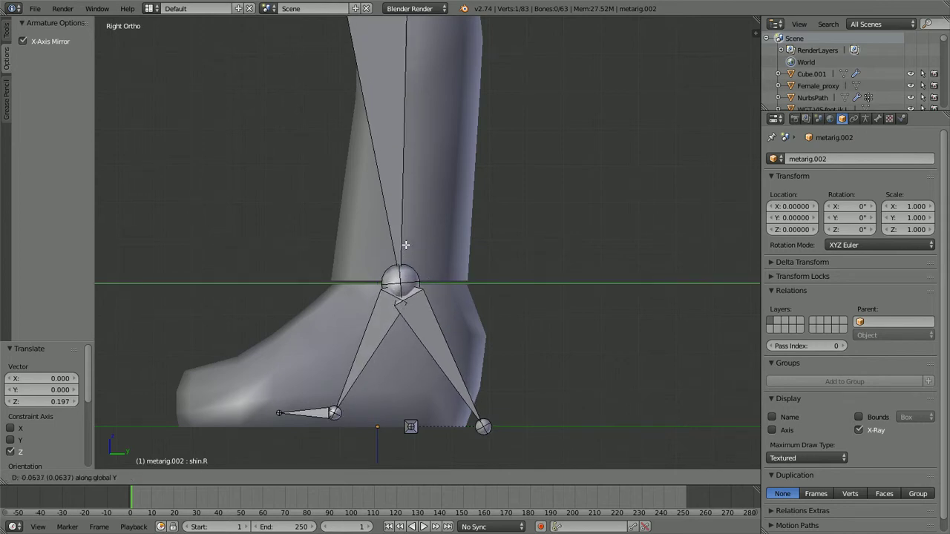
left_click(406, 245)
left_click_drag(406, 245, 406, 244)
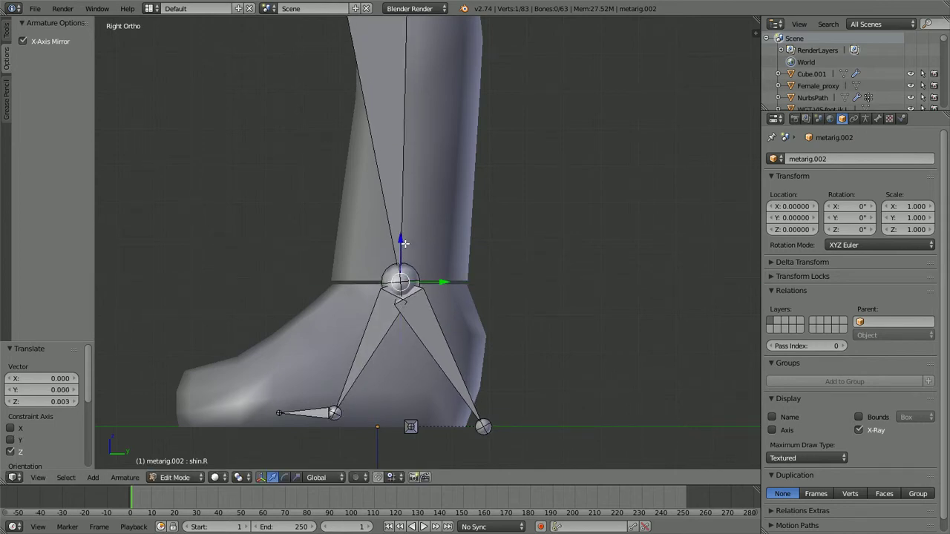
Extend the toe.L bone's tip about -0.275 along Y to the front of the foot mesh
right_click(277, 412)
middle_click_drag(310, 393, 362, 335, "shift")
key("g")
key("y")
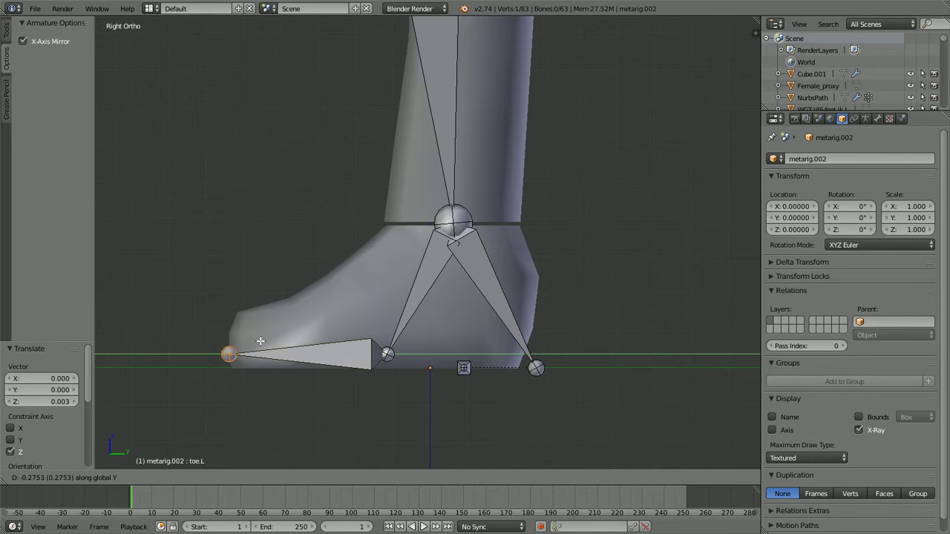
left_click(259, 342)
Move the joint between the foot.L and toe.L bones forward about -0.111 along Y
right_click(387, 354)
key("g")
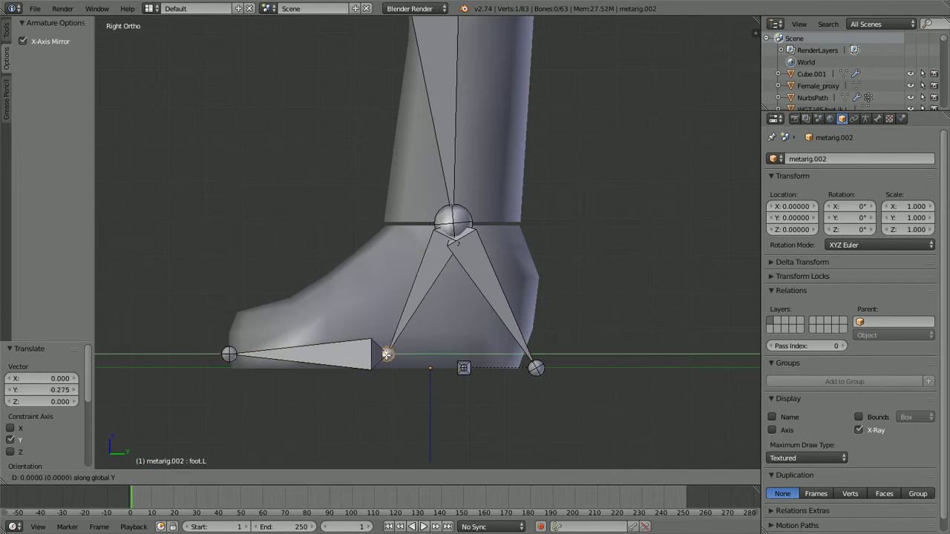
key("y")
left_click(346, 354)
Move the heel.L bone's tip about -0.053 along Y to the back edge of the foot mesh
right_click(536, 367)
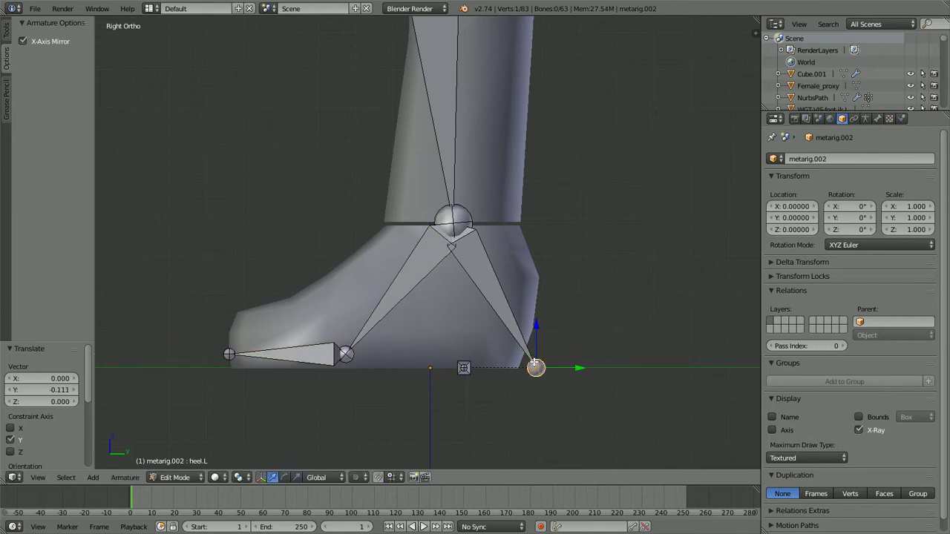
key("g")
key("y")
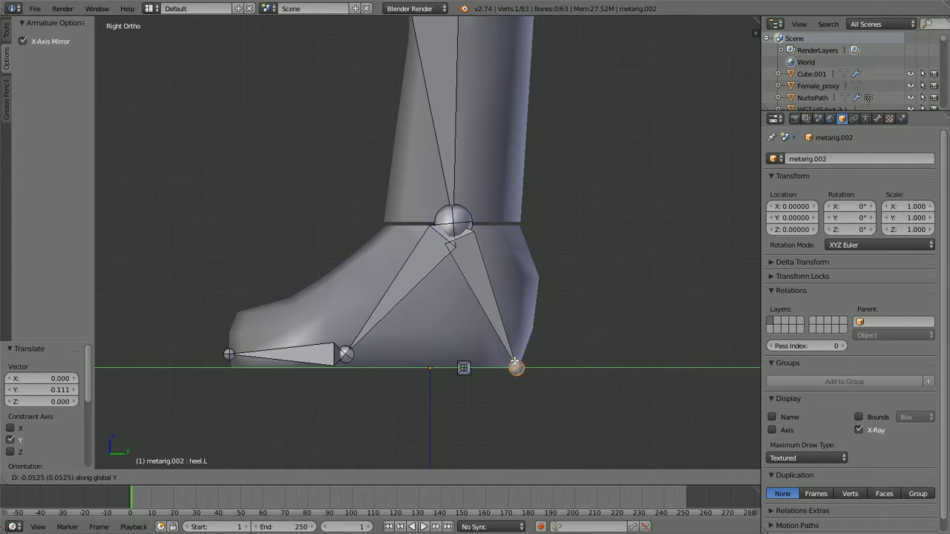
left_click(515, 362)
Select the whole heel.02.L bone and move it forward about -0.048 along Y
right_click(464, 367)
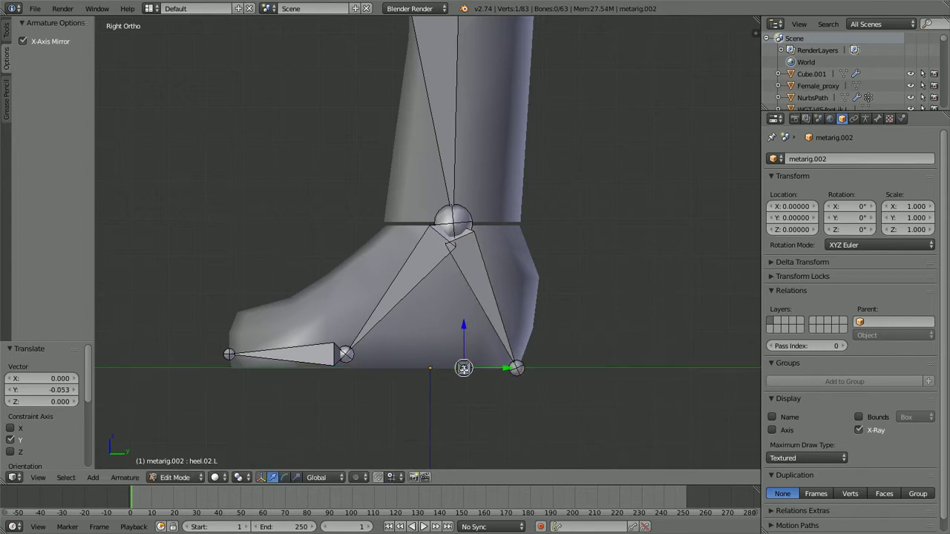
key("ctrl+KP_Add")
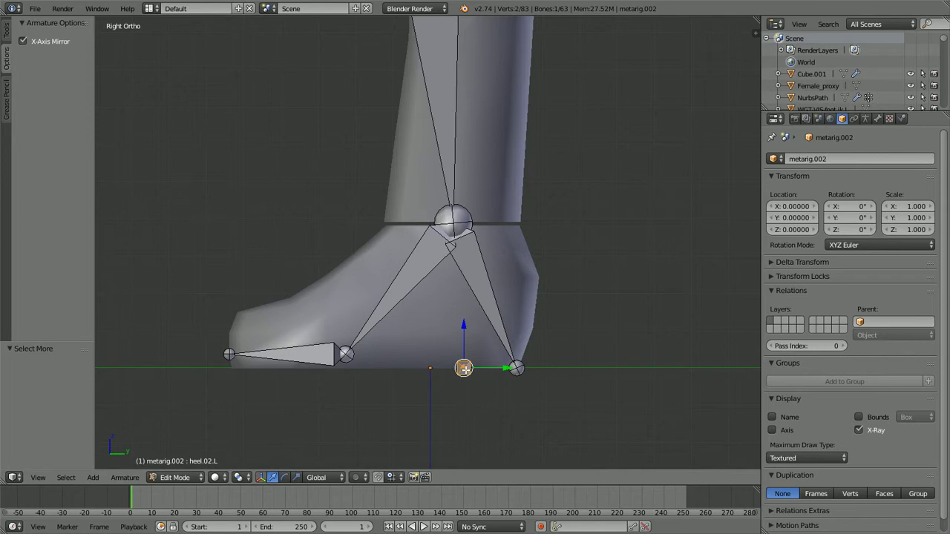
key("g")
key("y")
left_click(446, 368)
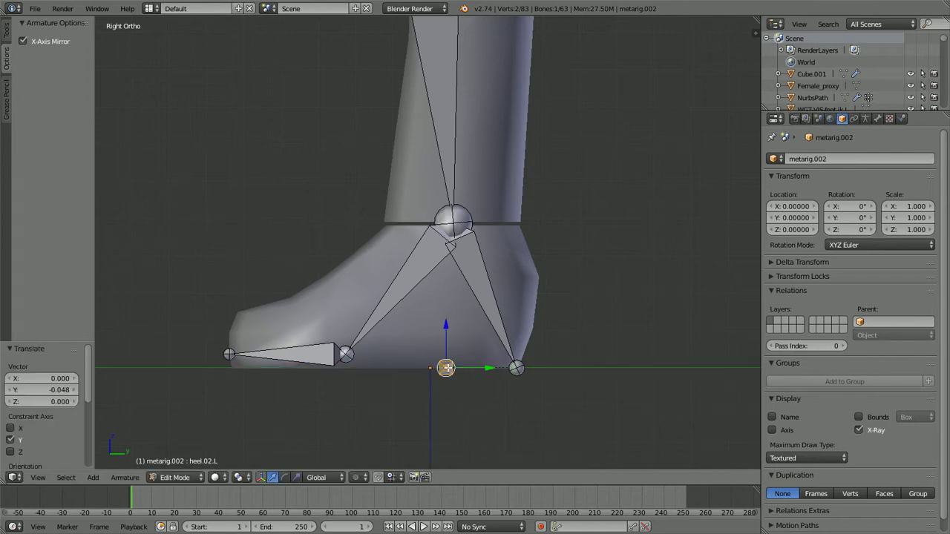
Select the right ankle joint and all right foot bones, and move them outward about -0.049 along X to centre them in the foot
scroll(445, 363, "down", 6)
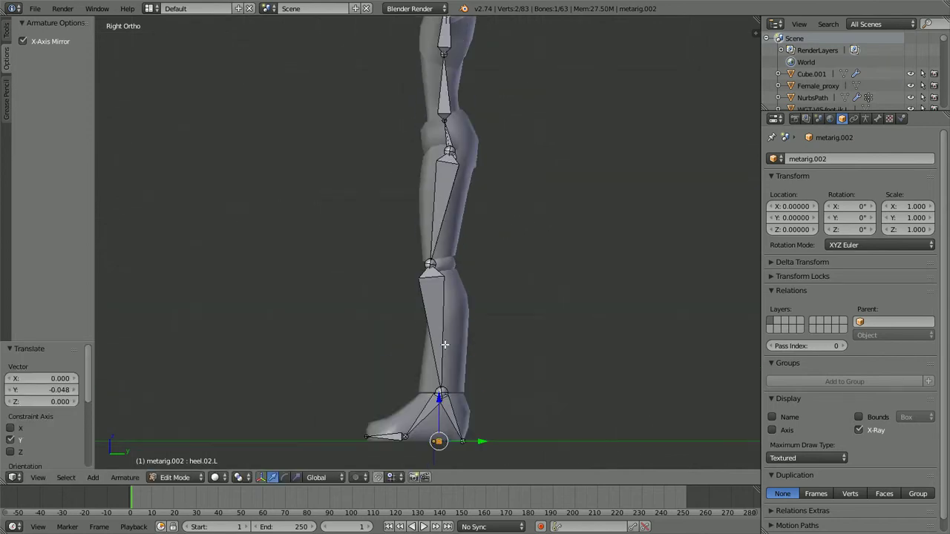
key("KP_1")
middle_click_drag(449, 394, 452, 237, "shift")
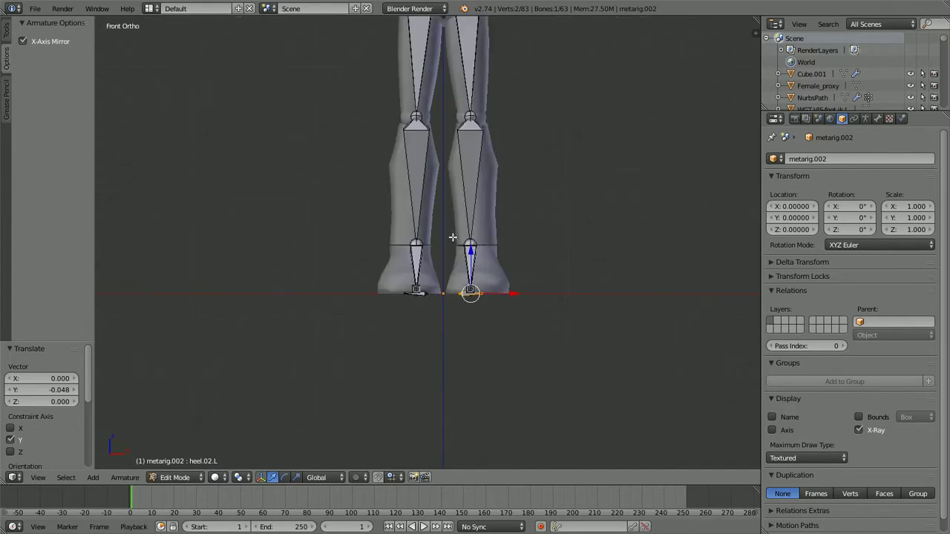
scroll(453, 236, "up", 3)
right_click(407, 245)
key("a")
key("z")
mouse_move(469, 248)
left_mouse_down("ctrl")
mouse_move(378, 208)
mouse_move(446, 318)
mouse_move(442, 299)
left_mouse_up("ctrl")
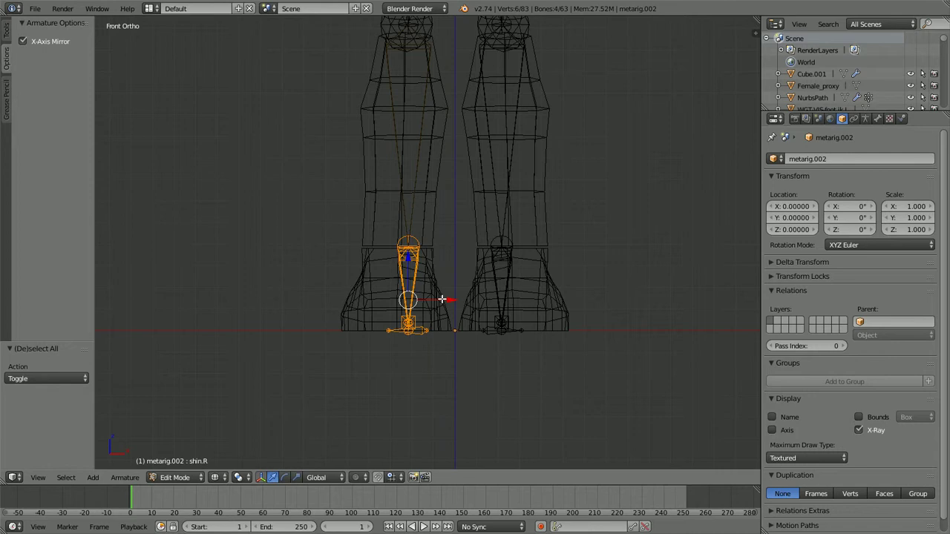
key("z")
key("g")
key("x")
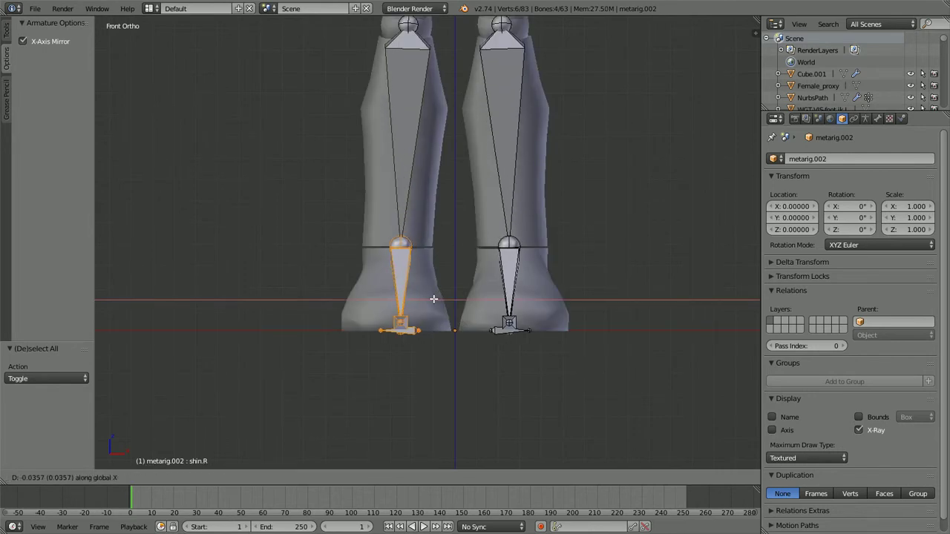
left_click(431, 296)
Move the thigh.R knee joint outward about -0.016 along X to line it up with the leg
scroll(430, 289, "down", 3)
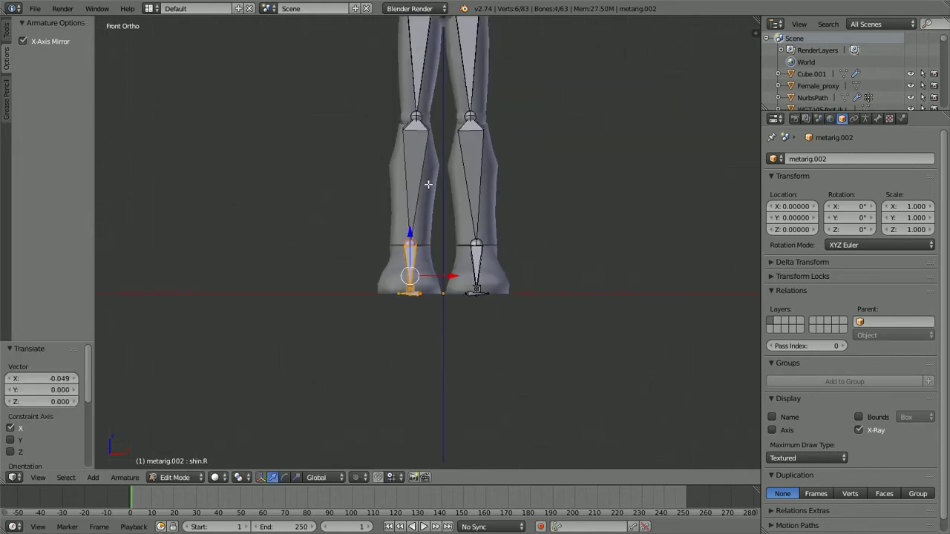
middle_click_drag(426, 145, 432, 297, "shift")
scroll(433, 297, "up", 2)
right_click(433, 297)
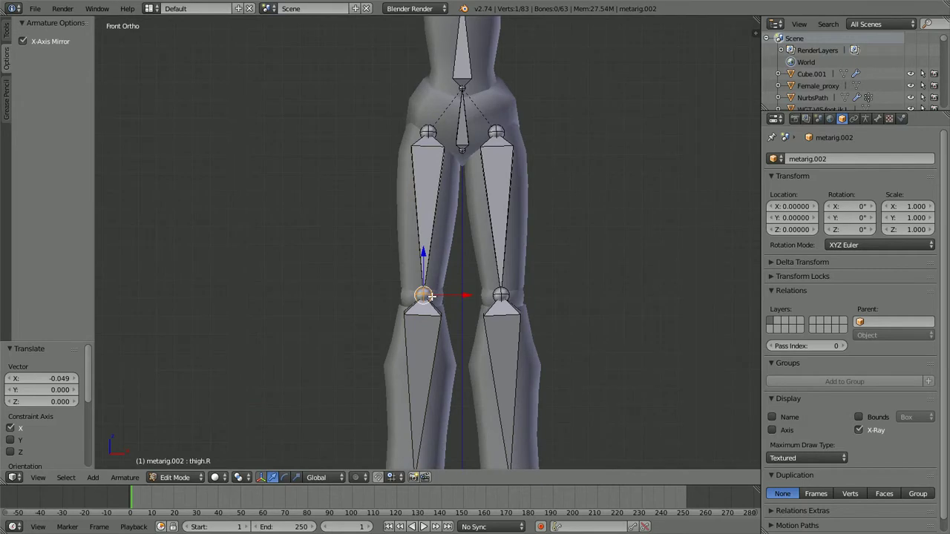
key("g")
key("x")
left_click(424, 295)
Examine the fit of the knee, shin and foot bones inside the leg mesh from an angled view
scroll(418, 217, "down", 1)
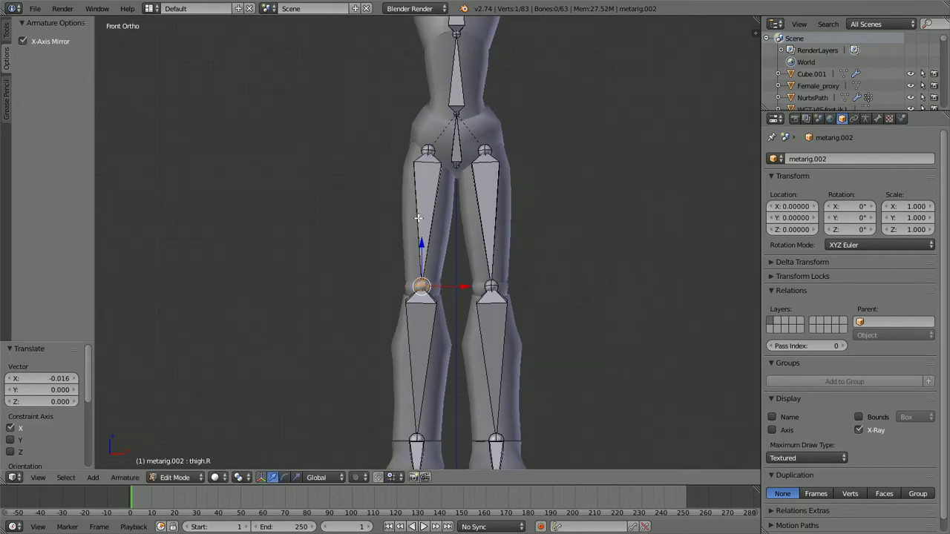
middle_click_drag(419, 227, 417, 274, "shift")
middle_click_drag(423, 361, 483, 291, "shift")
scroll(423, 291, "up", 5)
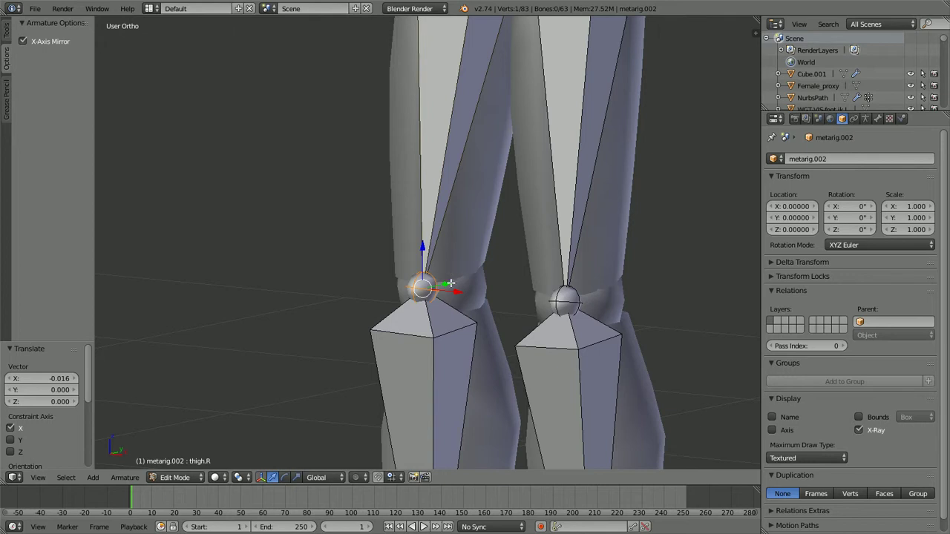
scroll(483, 311, "down", 4)
middle_click_drag(440, 349, 451, 215, "shift")
scroll(450, 215, "up", 2)
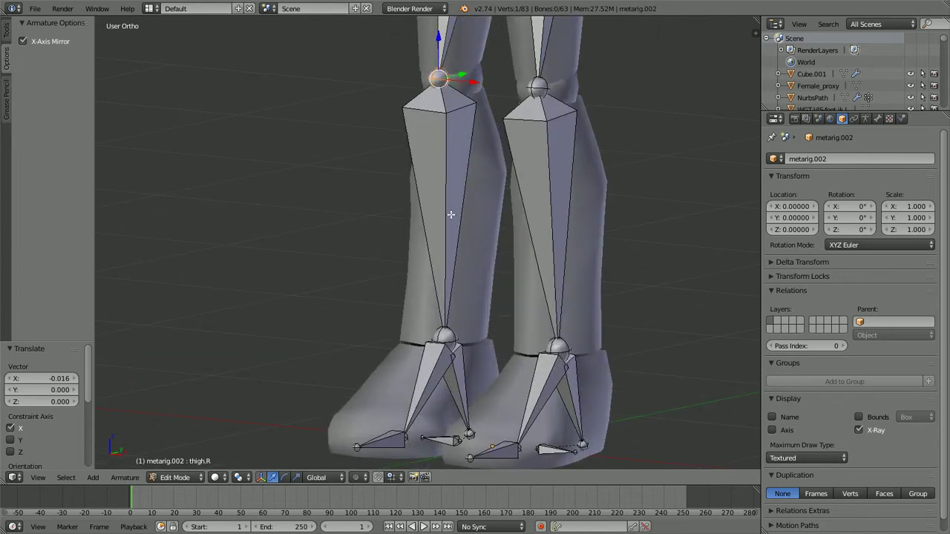
Examine the foot, shin, knee and thigh bones inside the leg mesh from angled and front views
middle_click_drag(425, 365, 431, 300, "shift")
scroll(431, 300, "up", 1)
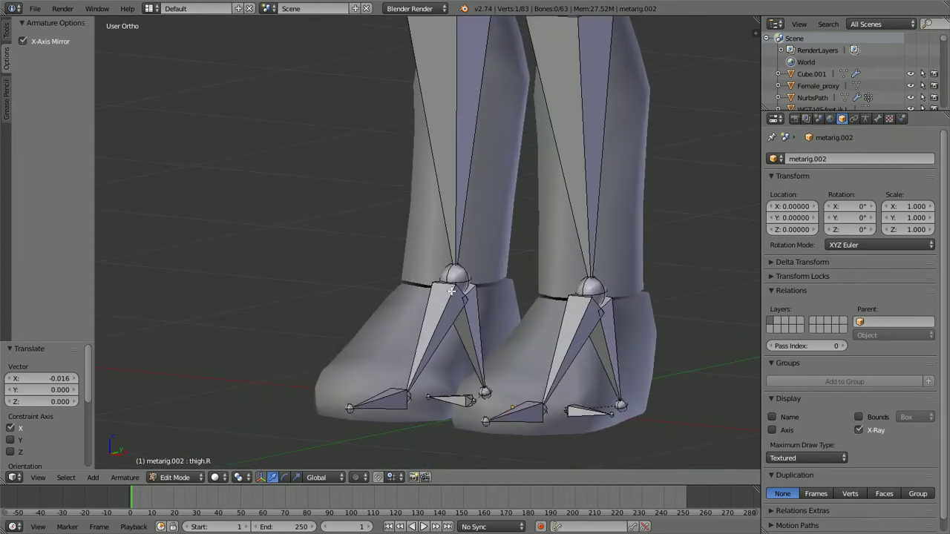
scroll(445, 256, "down", 2)
middle_click_drag(429, 216, 440, 316, "shift")
scroll(448, 279, "up", 1)
middle_click_drag(448, 180, 450, 270, "shift")
scroll(430, 313, "down", 1)
key("KP_1")
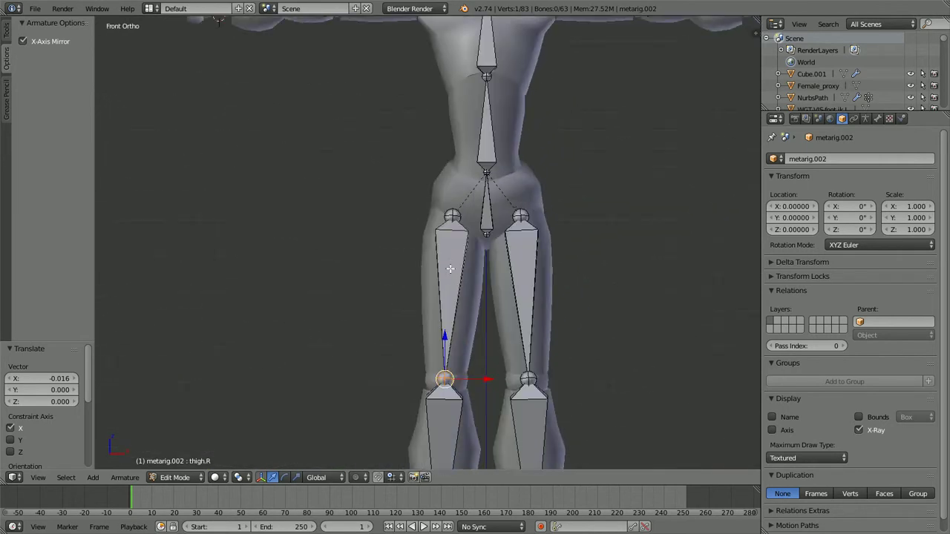
Examine the spine, arm, hand and head bones against the upper body mesh from front, angled and top views
middle_click_drag(378, 123, 382, 289, "shift")
scroll(383, 288, "up", 2)
middle_click_drag(410, 193, 323, 246, "shift")
scroll(392, 256, "down", 2)
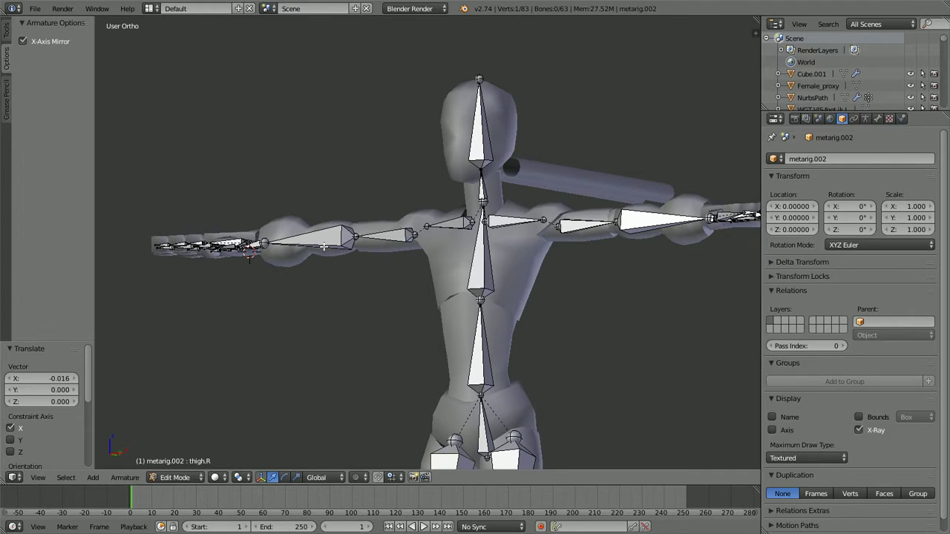
key("KP_1")
middle_click_drag(371, 210, 460, 255, "shift")
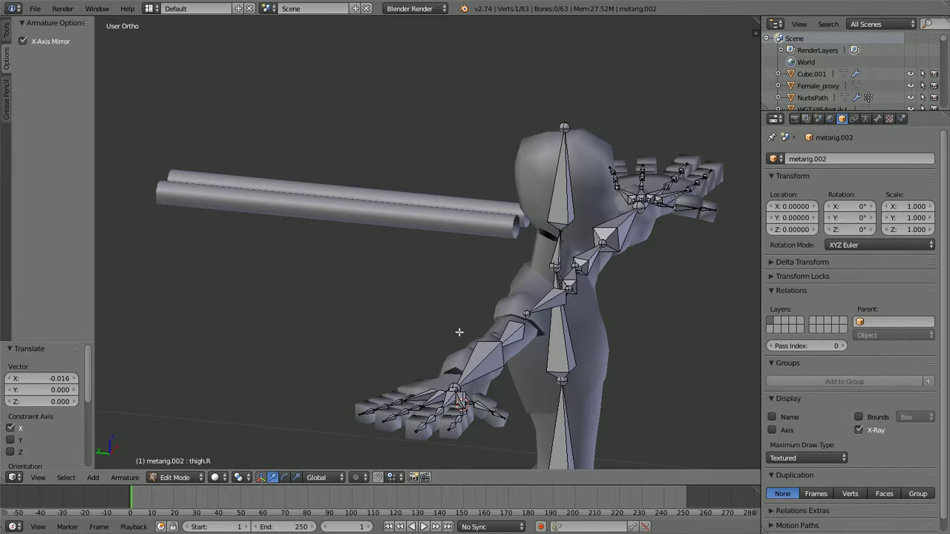
key("KP_1")
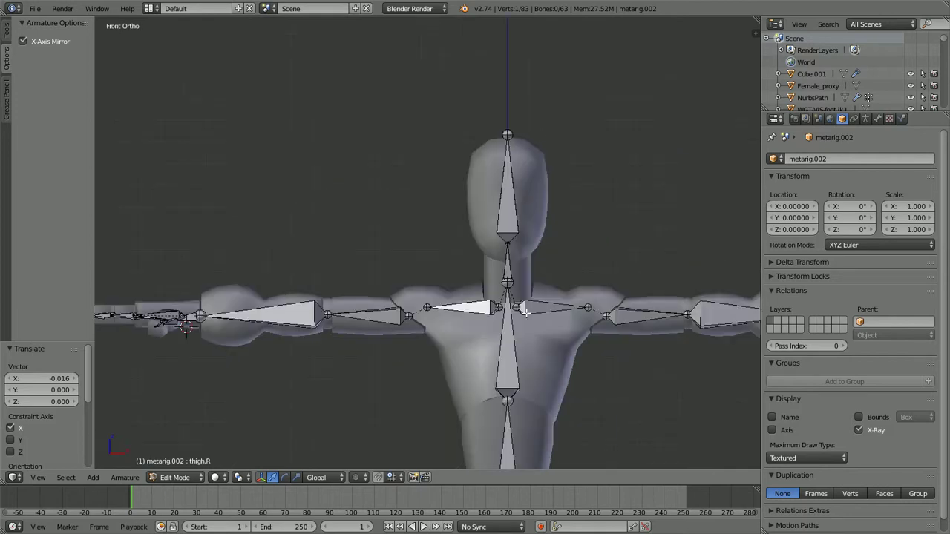
key("KP_7")
scroll(529, 309, "down", 1)
scroll(530, 309, "up", 2)
middle_click_drag(527, 308, 439, 299, "shift")
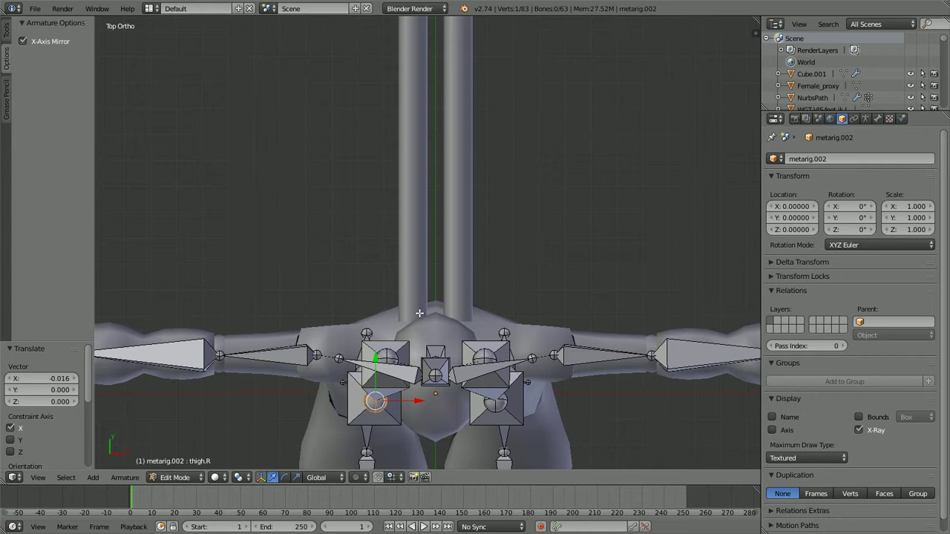
Leave armature editing, select the NurbsPath tube object behind the head, and rename it ponyytail
key("ctrl+Tab")
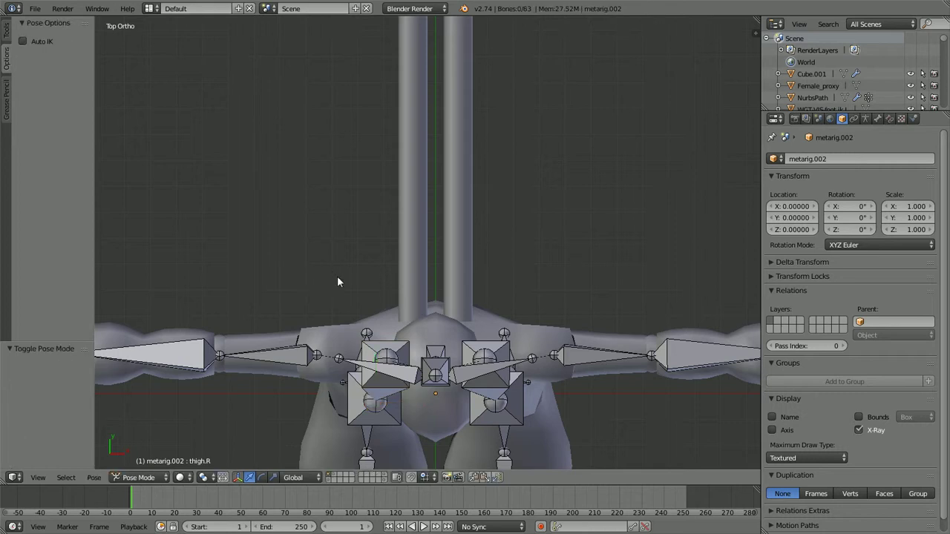
key("ctrl+Tab")
middle_click_drag(338, 282, 497, 276)
right_click(449, 285)
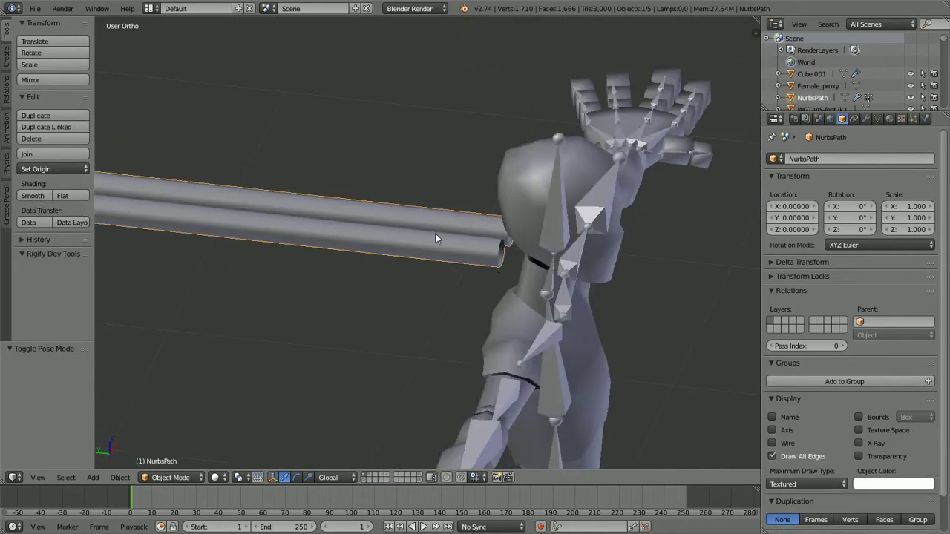
left_click(827, 158)
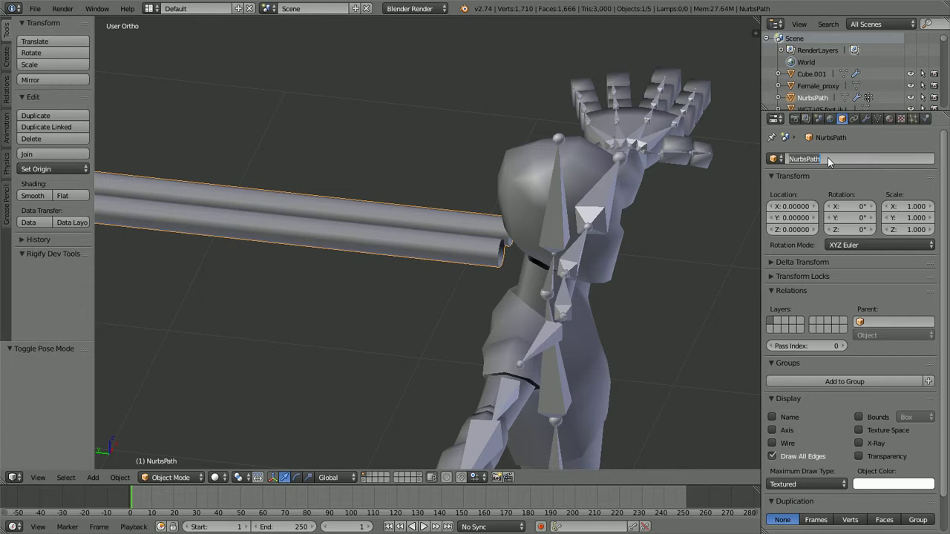
type("ponytail")
key("Return")
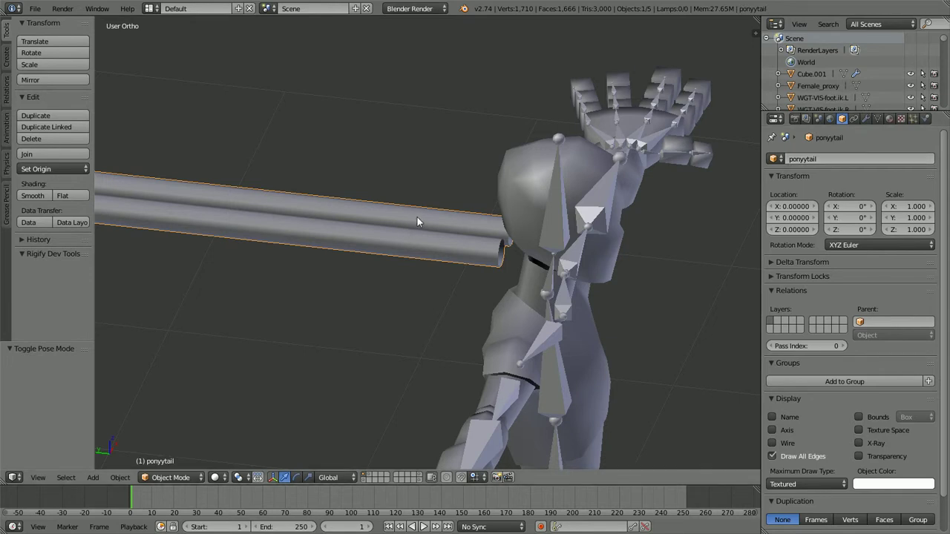
Edit the ponyytail mesh in vertex select mode and snap the 3D cursor to the edge loop at its head end
key("t")
key("Tab")
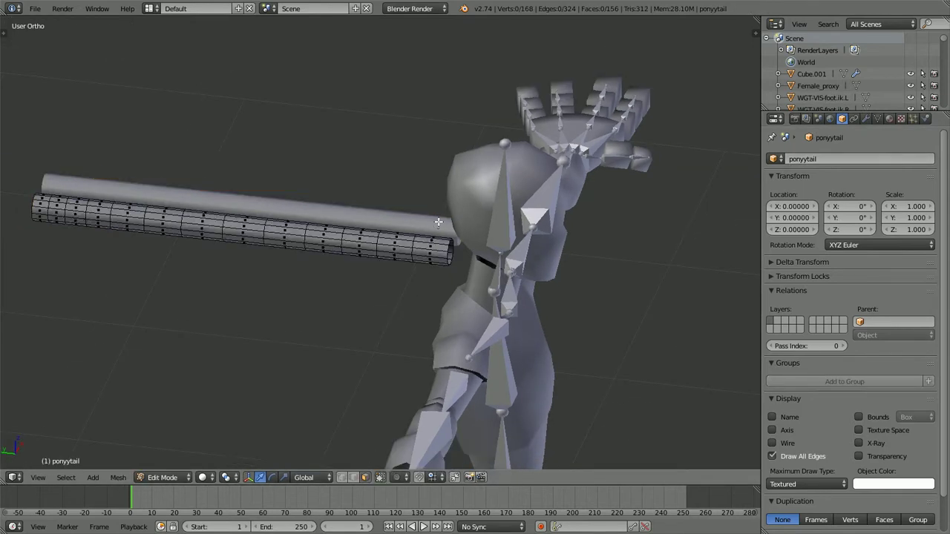
scroll(438, 221, "up", 4)
key("ctrl+Tab")
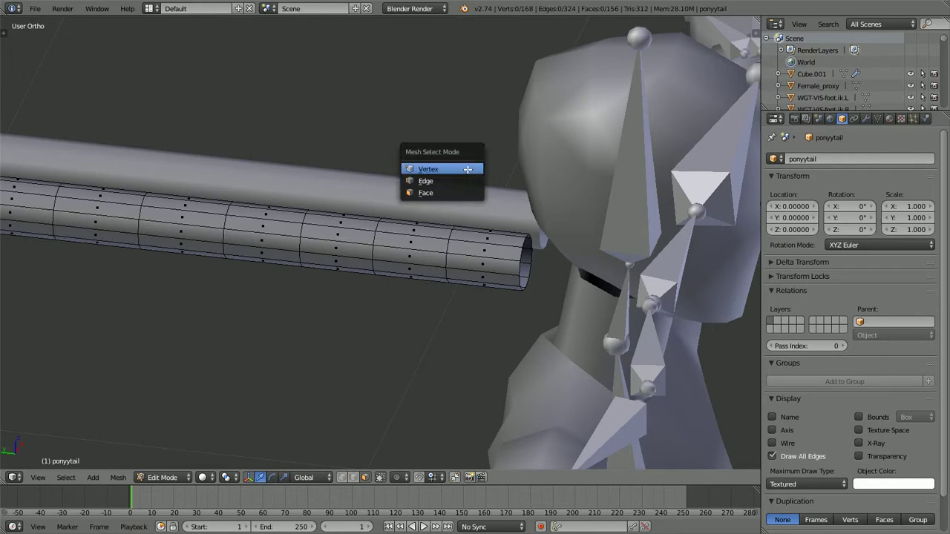
left_click(467, 170)
right_click(524, 264, "alt")
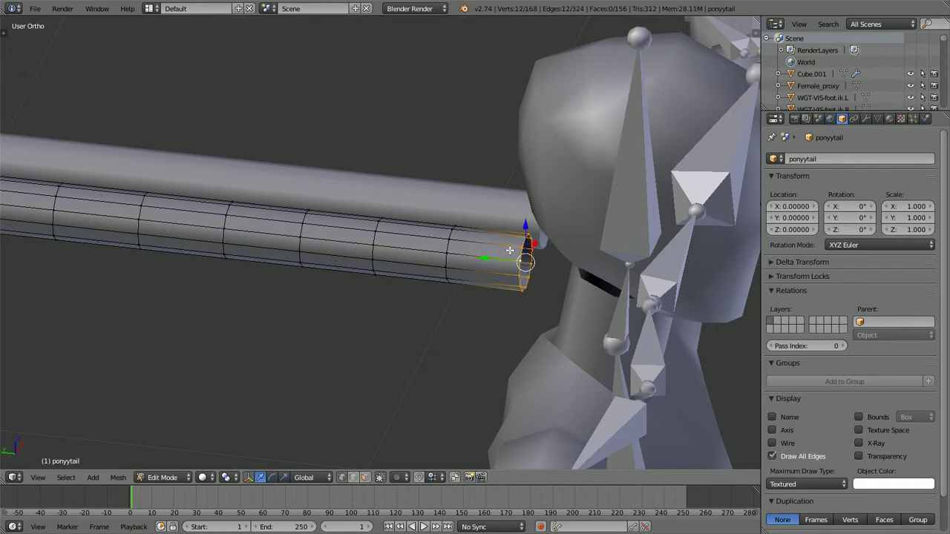
key("shift+s")
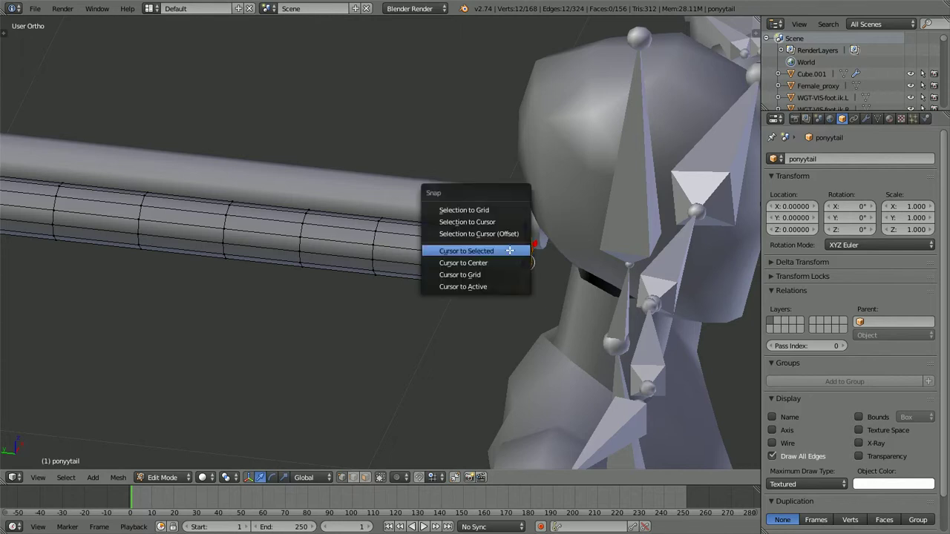
left_click(509, 251)
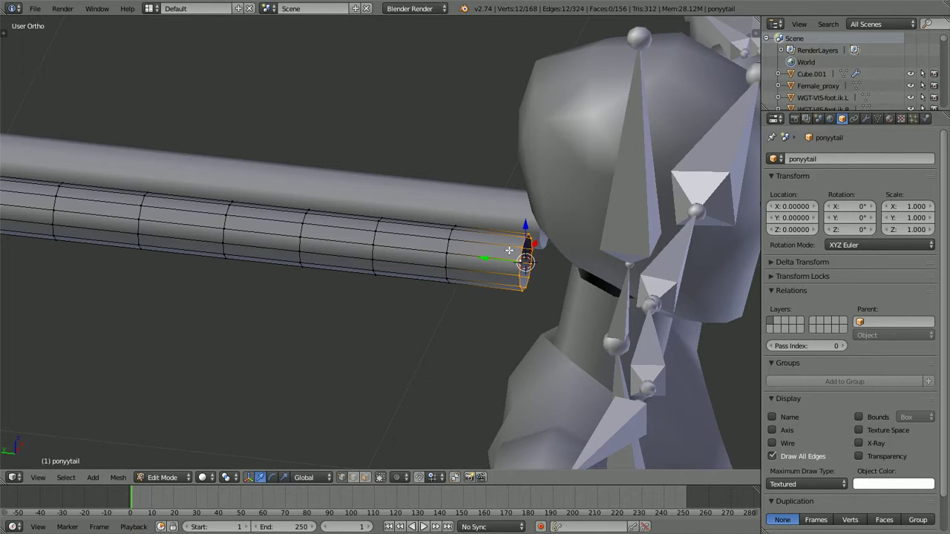
Return to editing the metarig.002 armature and add a new bone at the 3D cursor on the ponytail root
key("Tab")
scroll(510, 253, "down", 1)
right_click(573, 220)
right_click(573, 221)
key("Tab")
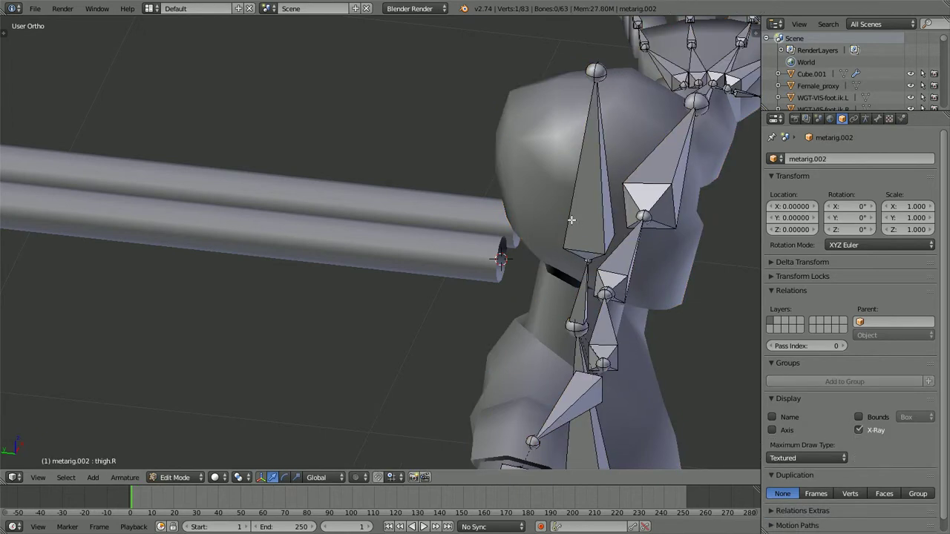
mouse_move(503, 256)
middle_mouse_down()
mouse_move(509, 230)
mouse_move(504, 258)
middle_mouse_up()
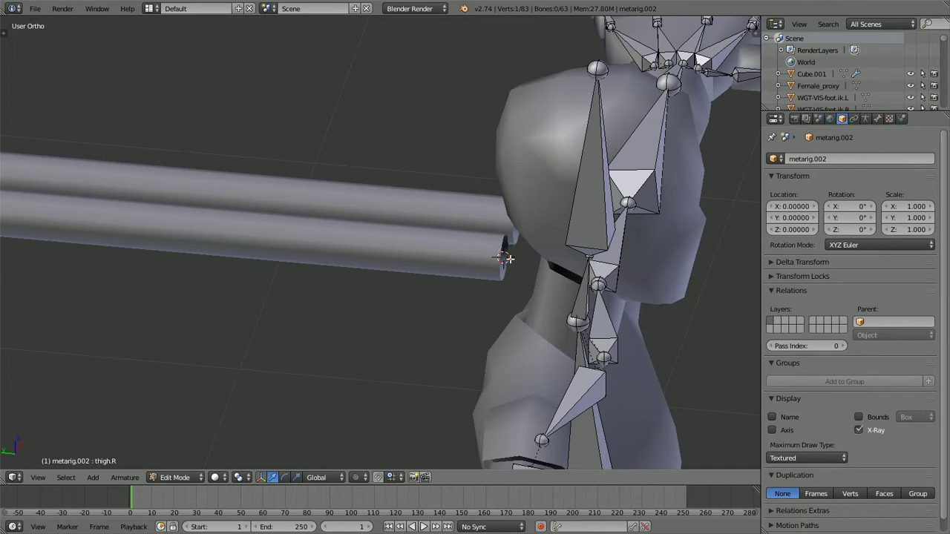
key("shift+a")
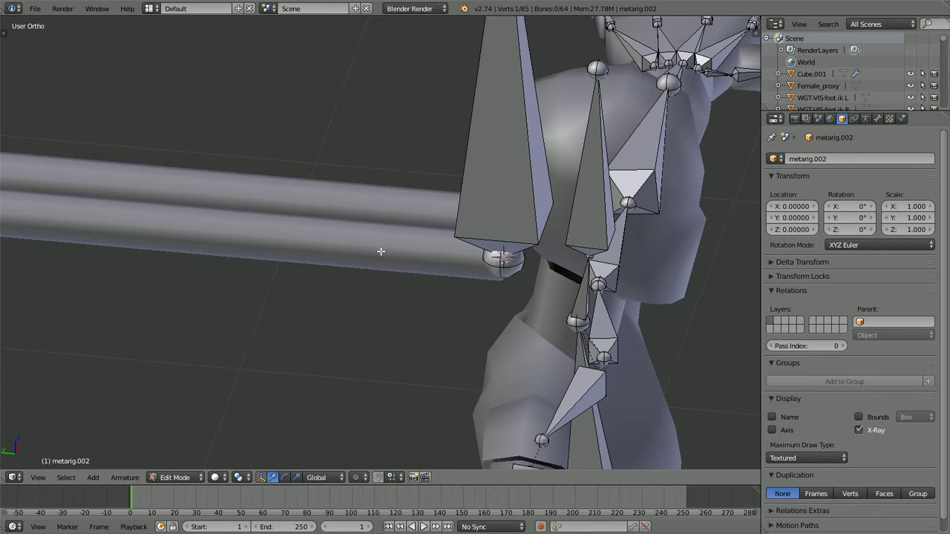
Examine the new bone's placement at the ponytail root from several angles and review the cursor snapping options
scroll(488, 240, "down", 2)
middle_click_drag(407, 248, 481, 243)
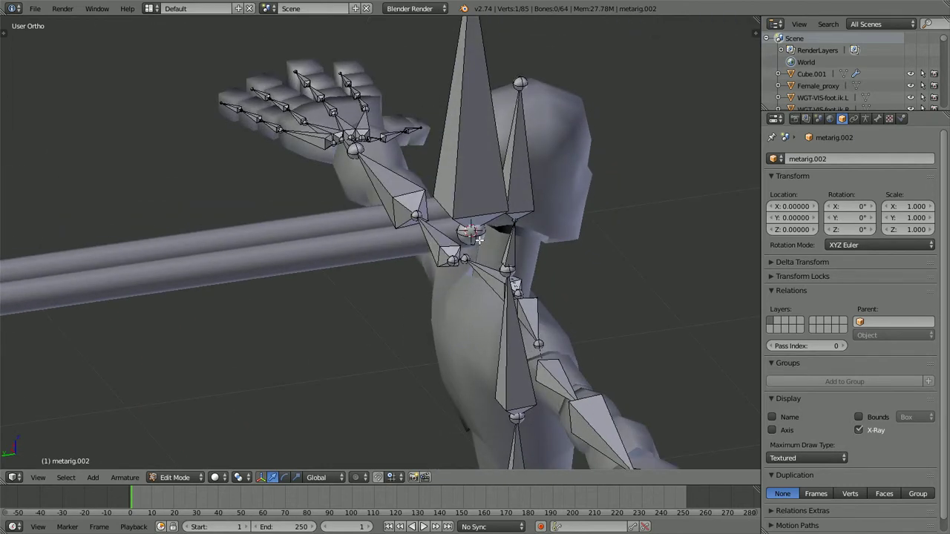
scroll(478, 239, "down", 2)
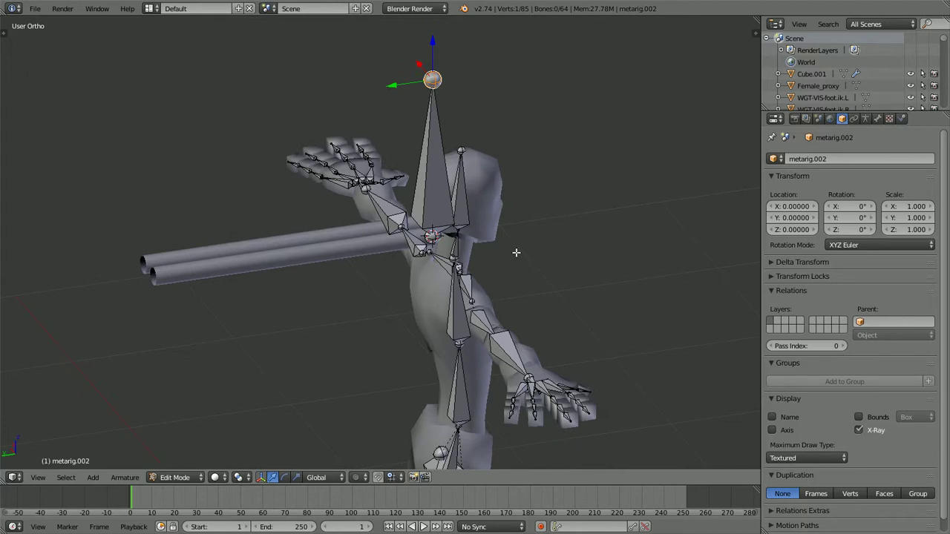
key("KP_1")
scroll(400, 253, "up", 2)
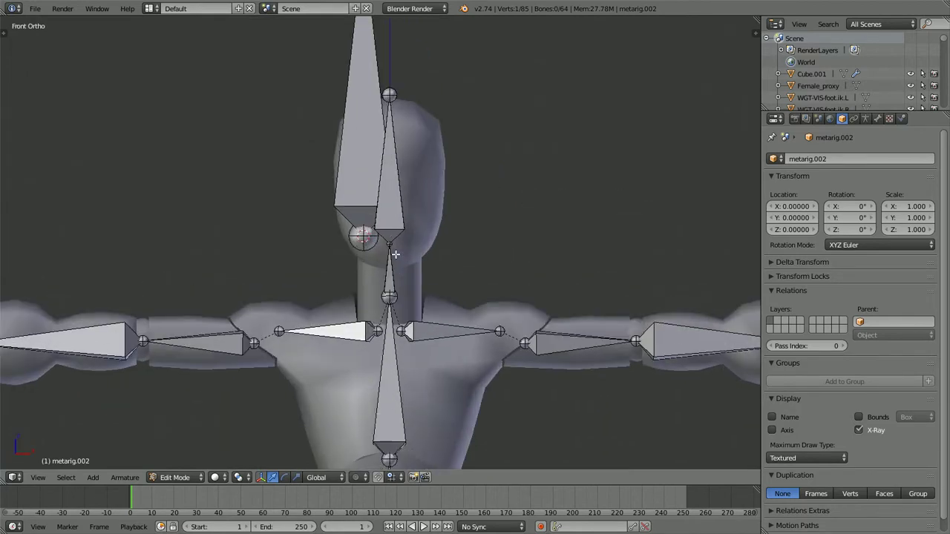
scroll(437, 260, "up", 1)
middle_click_drag(438, 260, 363, 283)
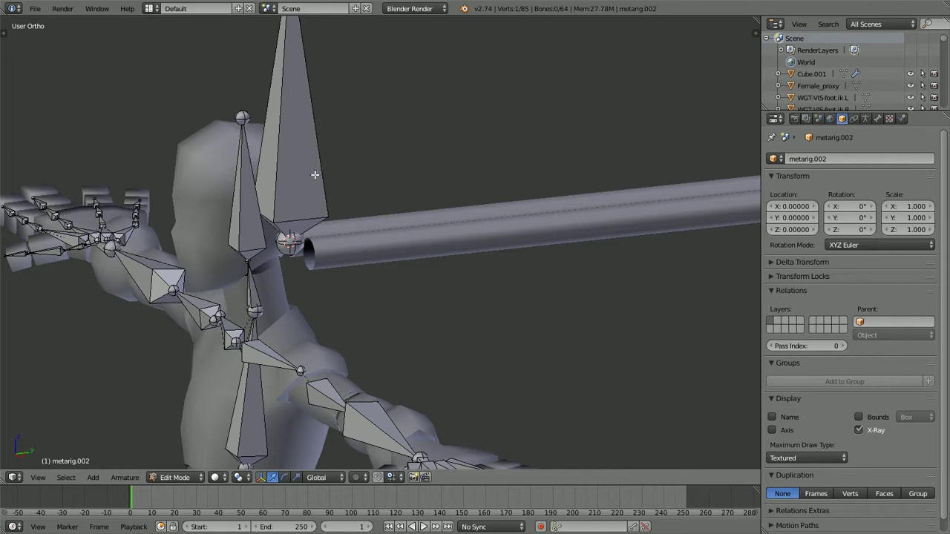
key("shift+s")
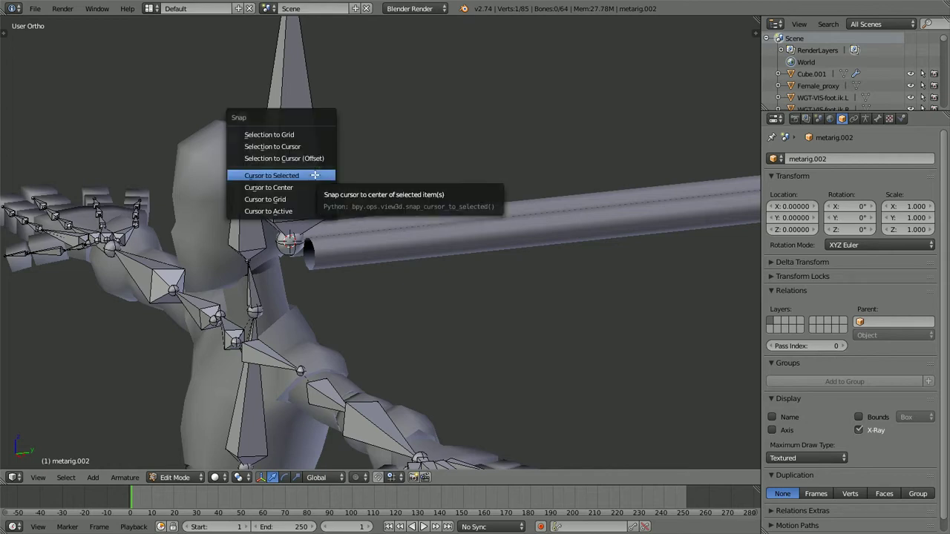
left_click(314, 176)
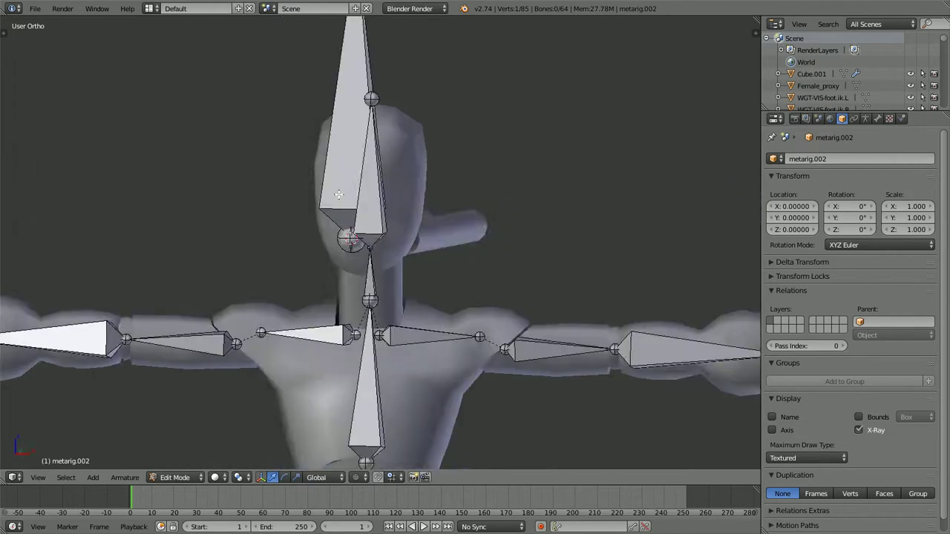
key("KP_1")
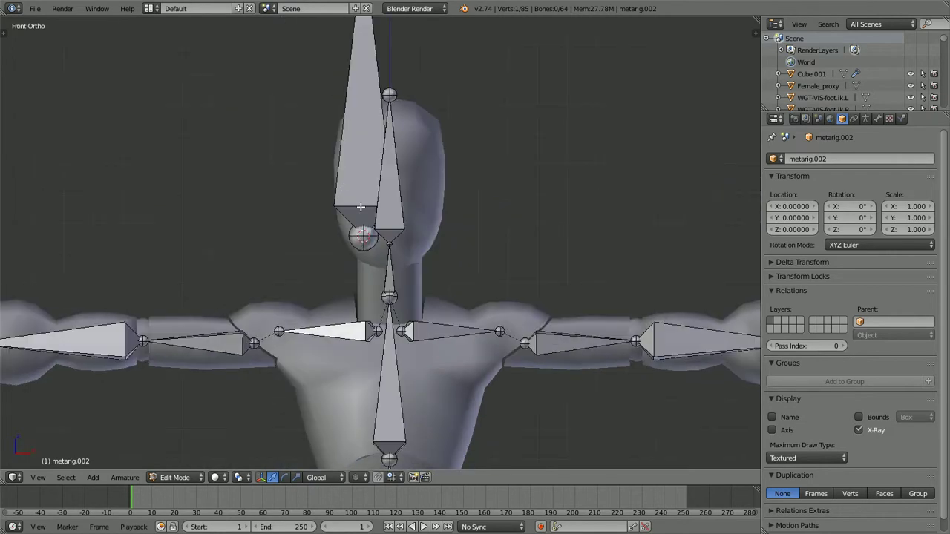
Set the pivot point to the 3D cursor and rotate the whole new bone 90° in side view along the ponytail
key("KP_3")
scroll(361, 203, "down", 2)
key("shift+a")
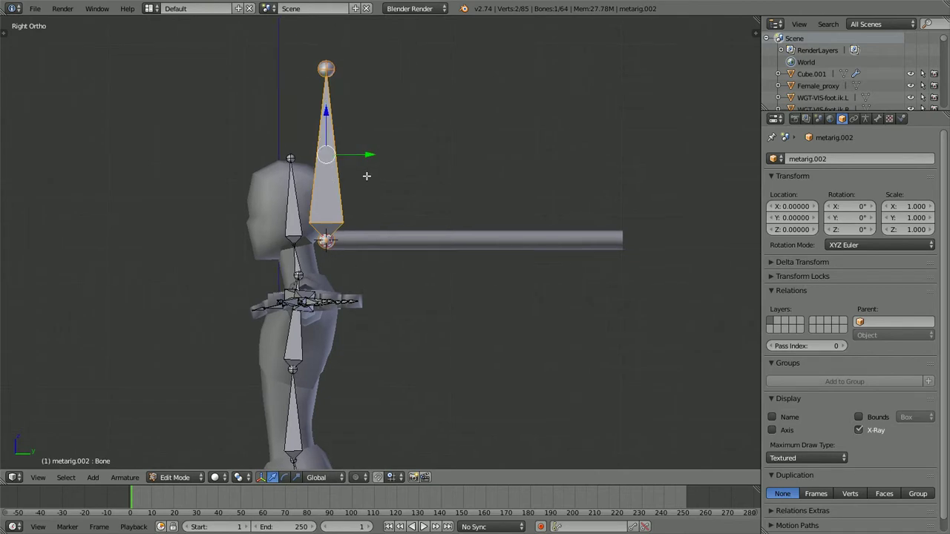
middle_click_drag(367, 176, 351, 180, "shift")
right_click(300, 75)
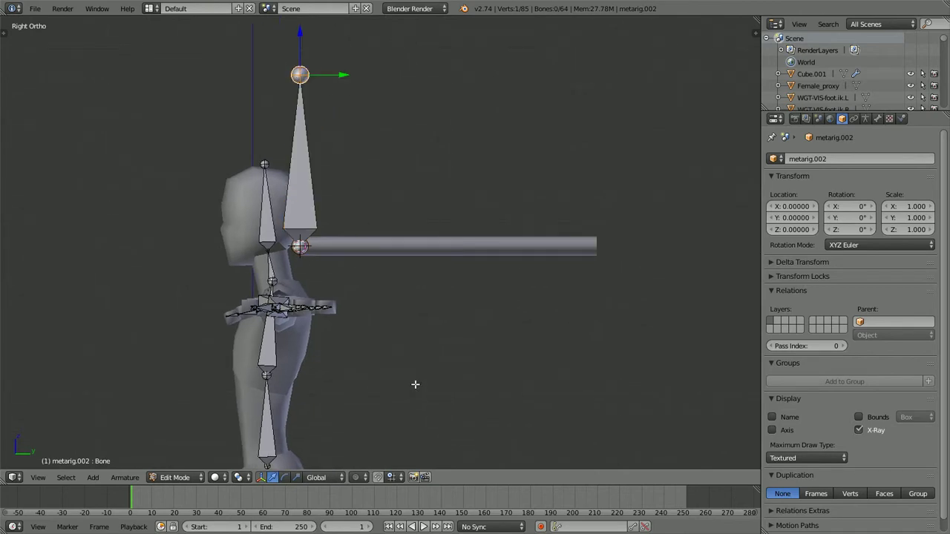
key("period")
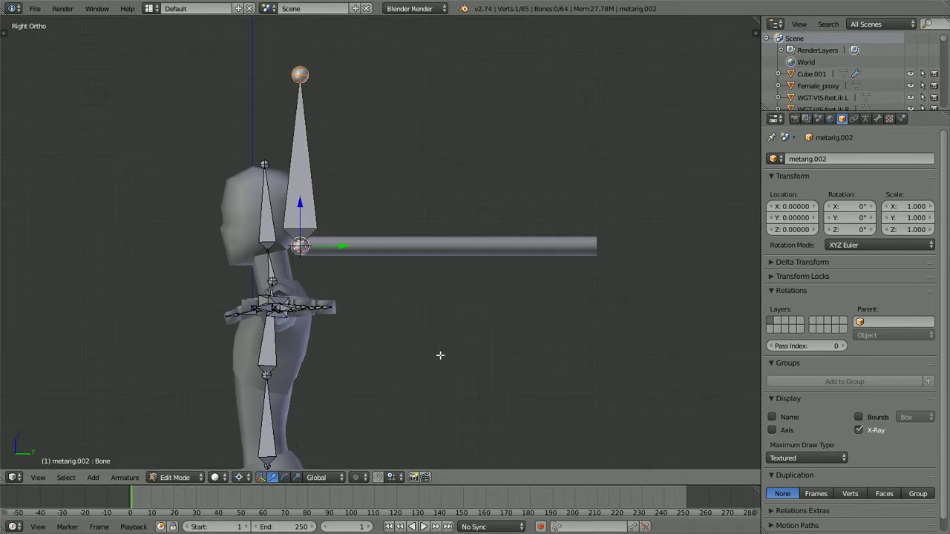
key("ctrl+z")
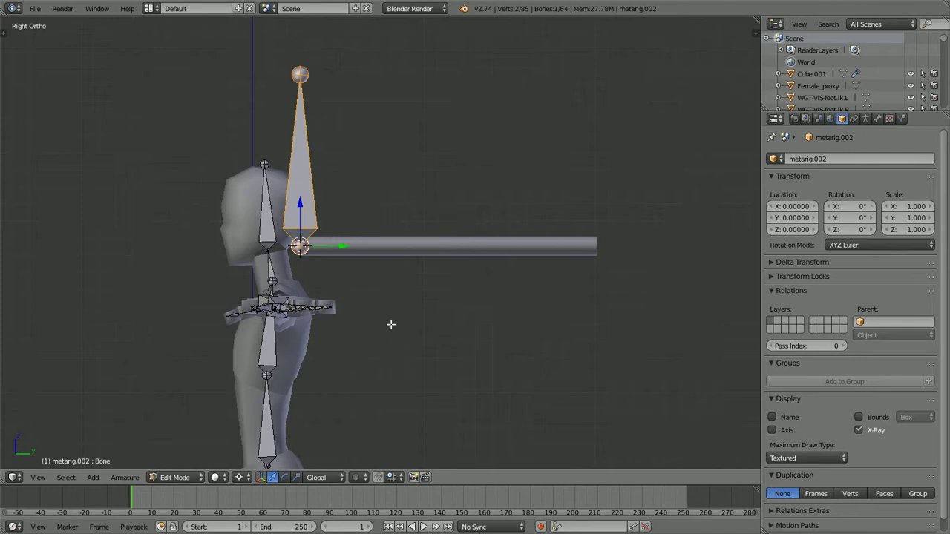
key("r")
key("9")
key("Return")
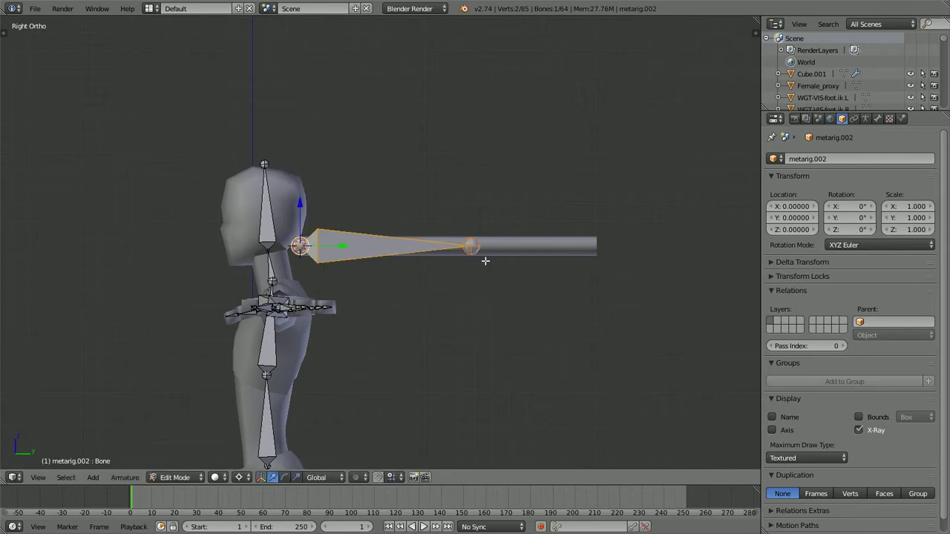
Move the new bone's tip joint along Y out to the far end of the ponytail
middle_click_drag(485, 265, 447, 254, "shift")
right_click(441, 252)
key("g")
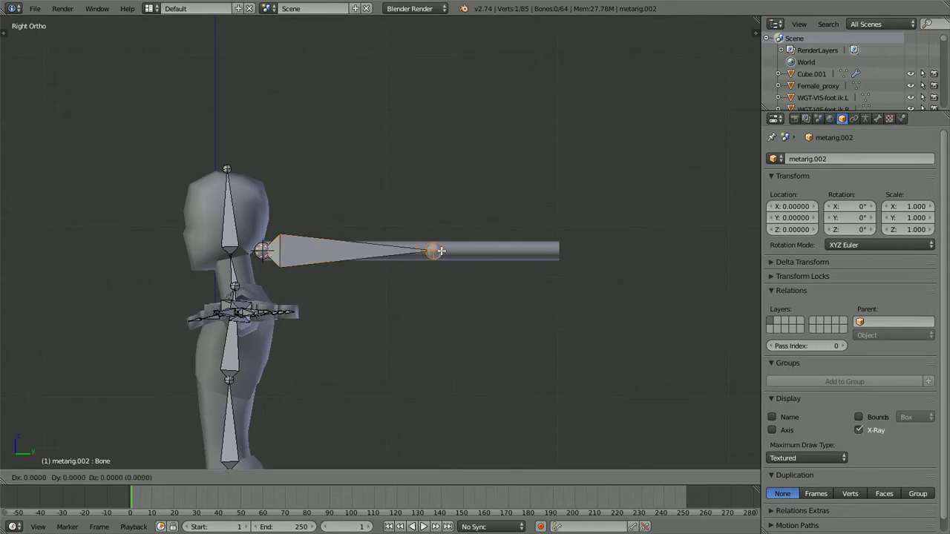
key("y")
left_click(565, 254)
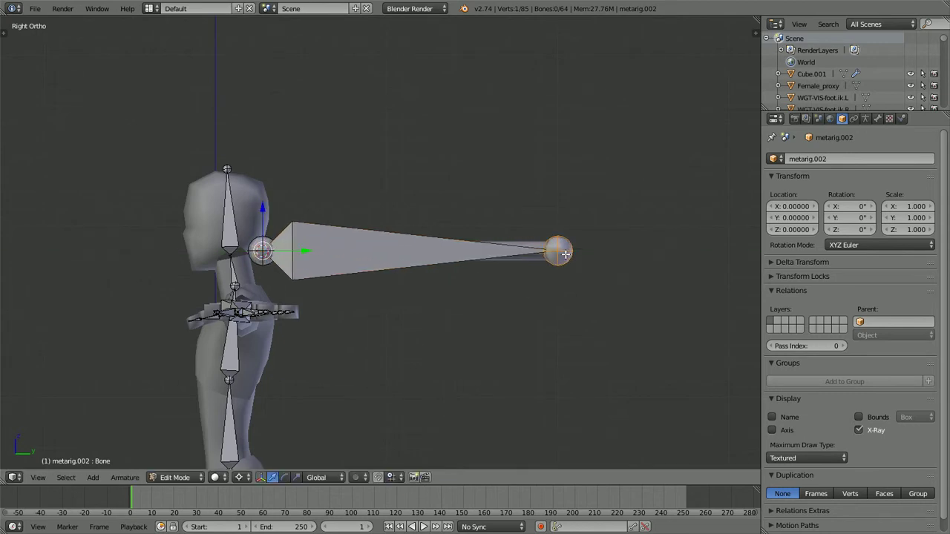
Fine-tune the bone's tip along Y in top wireframe view to match the ponytail's end, and restore solid shading
key("KP_7")
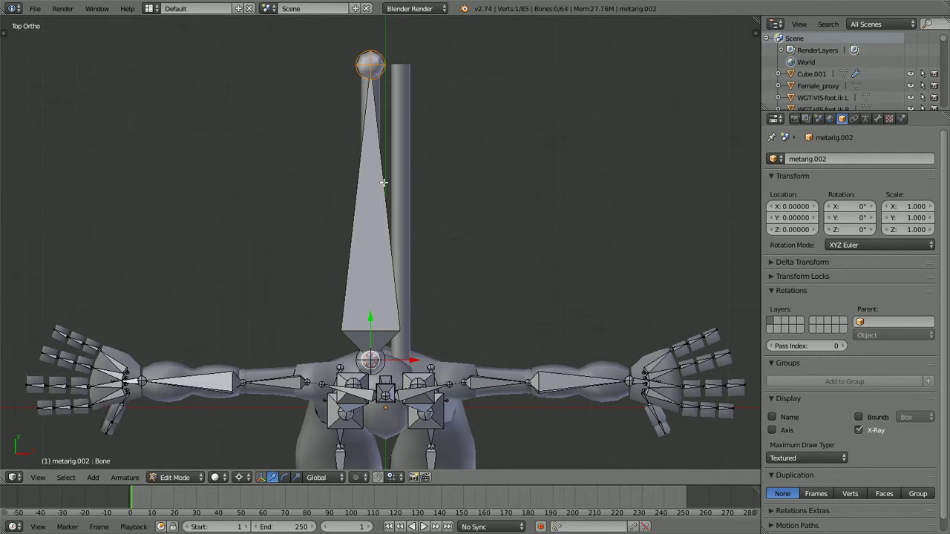
middle_click_drag(383, 183, 437, 318, "shift")
scroll(436, 317, "up", 3)
key("z")
scroll(426, 253, "up", 2)
key("g")
key("y")
left_click(464, 247)
scroll(465, 248, "down", 2)
key("z")
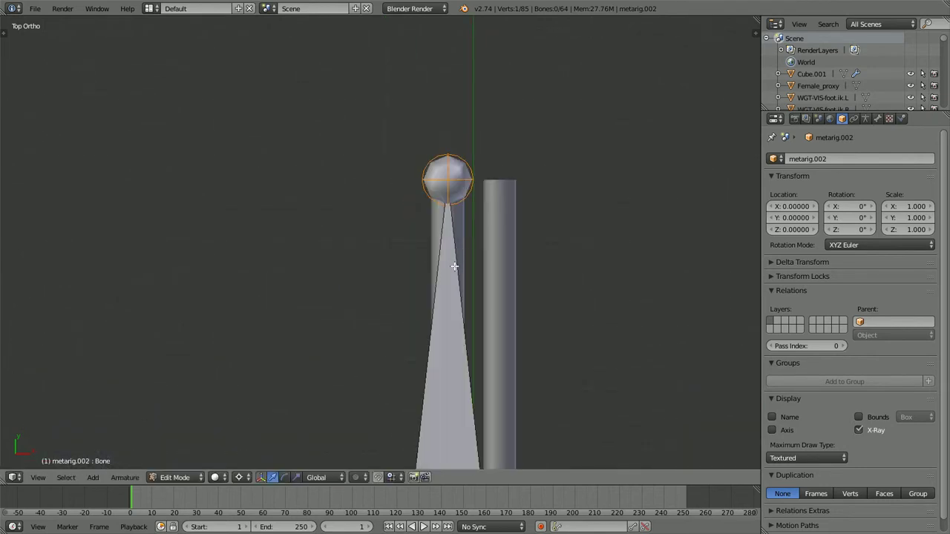
Select the whole ponytail bone and subdivide it once into two connected bones
scroll(452, 265, "down", 3)
key("w")
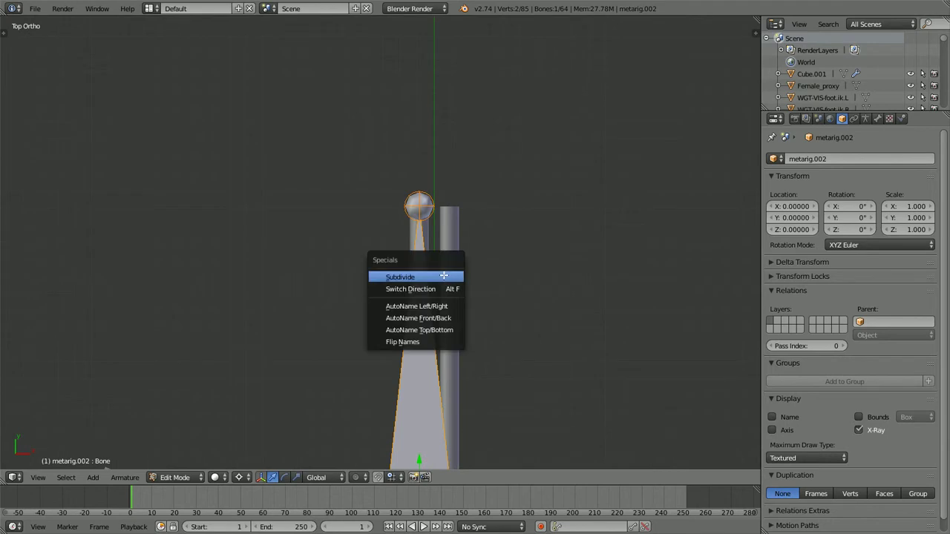
left_click(444, 276)
middle_click_drag(444, 276, 490, 282)
scroll(475, 274, "up", 4)
middle_click_drag(434, 256, 455, 250)
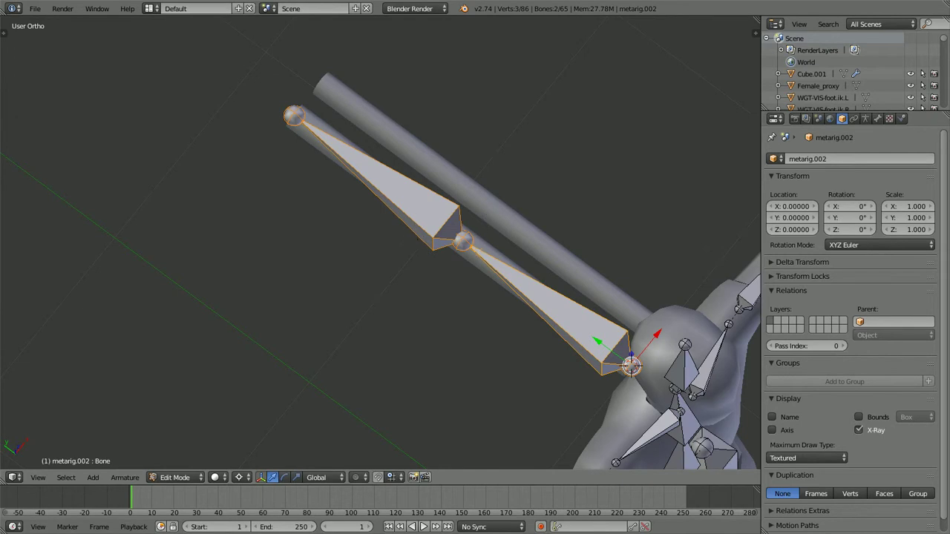
Examine the ponytail mesh's edge loops with the armature's X-Ray off and the mesh isolated, and restore the full view and X-Ray display
key("Tab")
right_click(491, 209)
key("Tab")
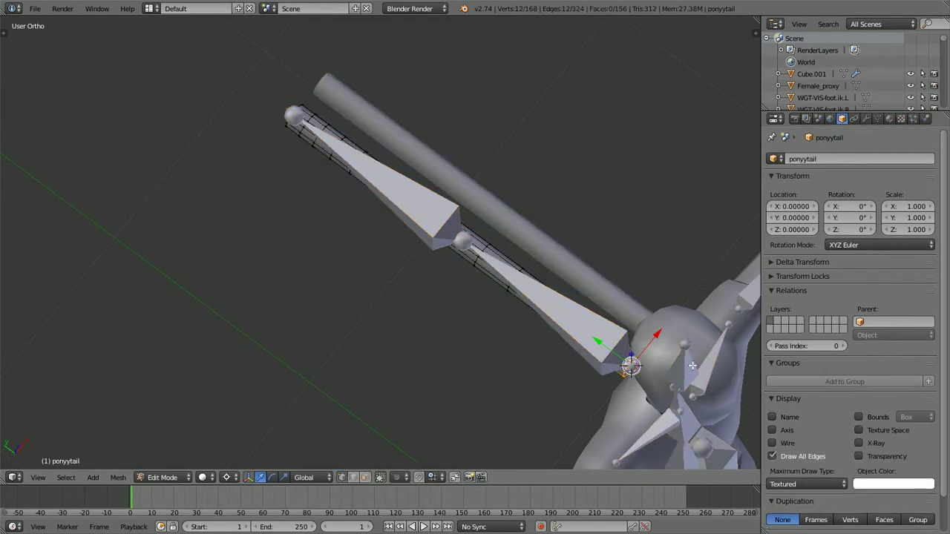
key("Tab")
right_click(568, 348)
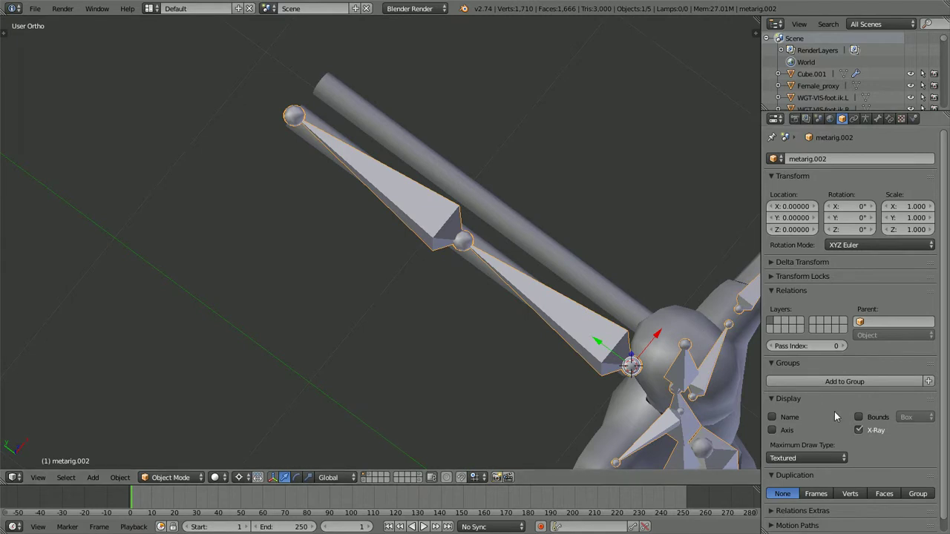
right_click(576, 297)
key("Tab")
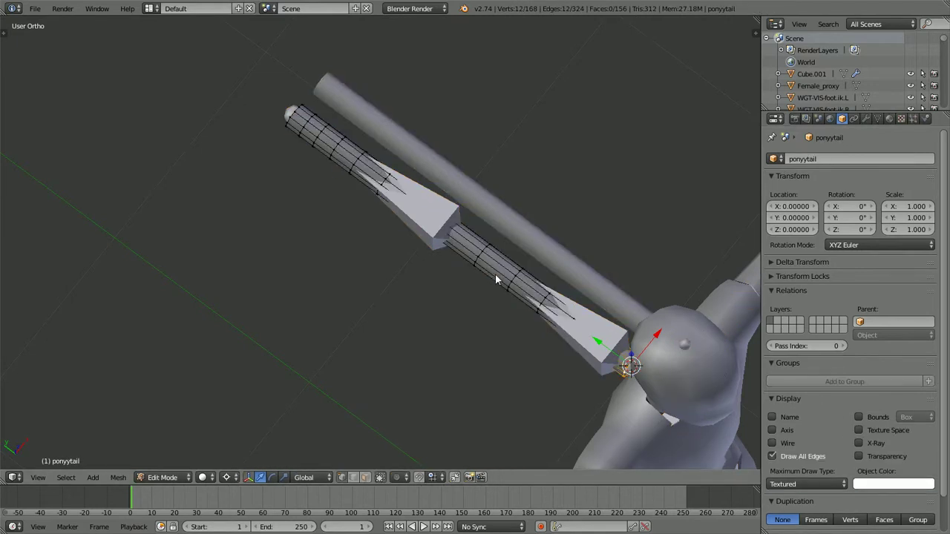
key("KP_Divide")
scroll(416, 293, "up", 3)
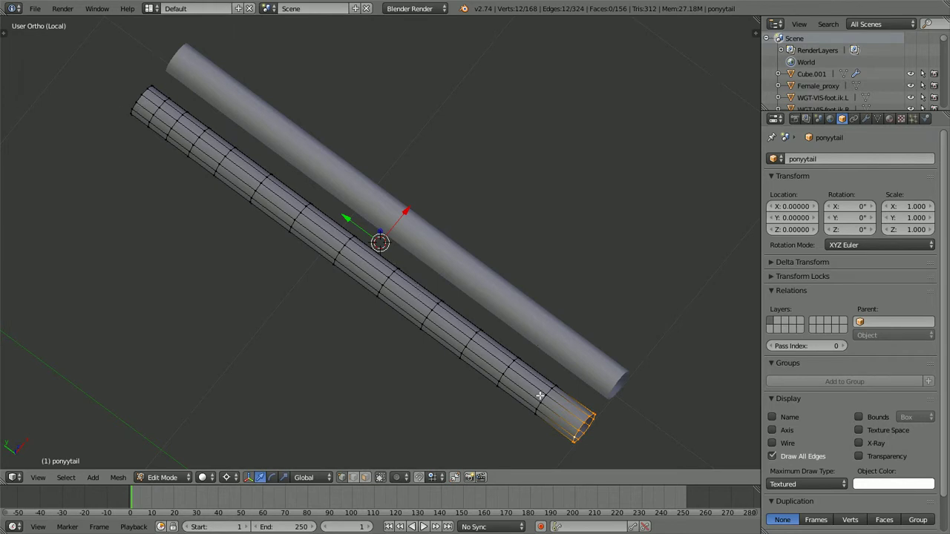
key("KP_Divide")
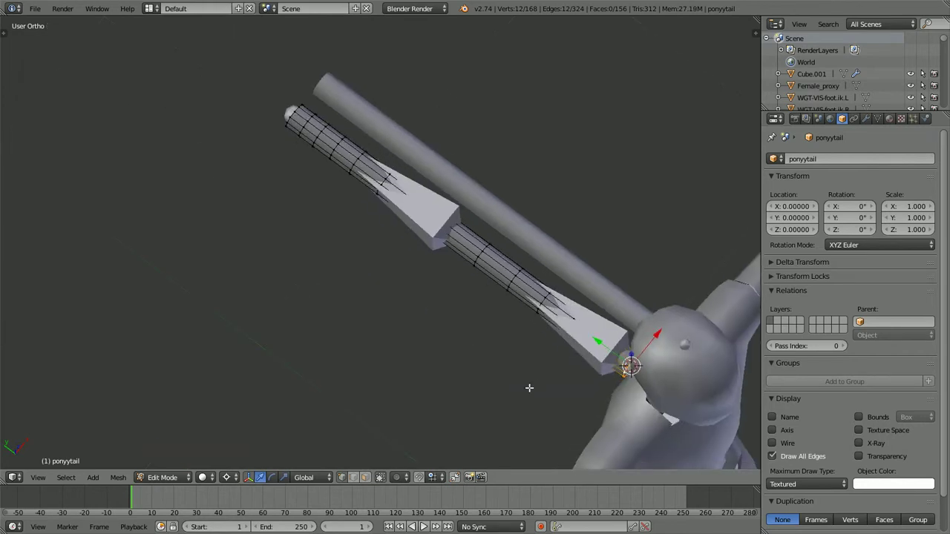
key("Tab")
right_click(438, 242)
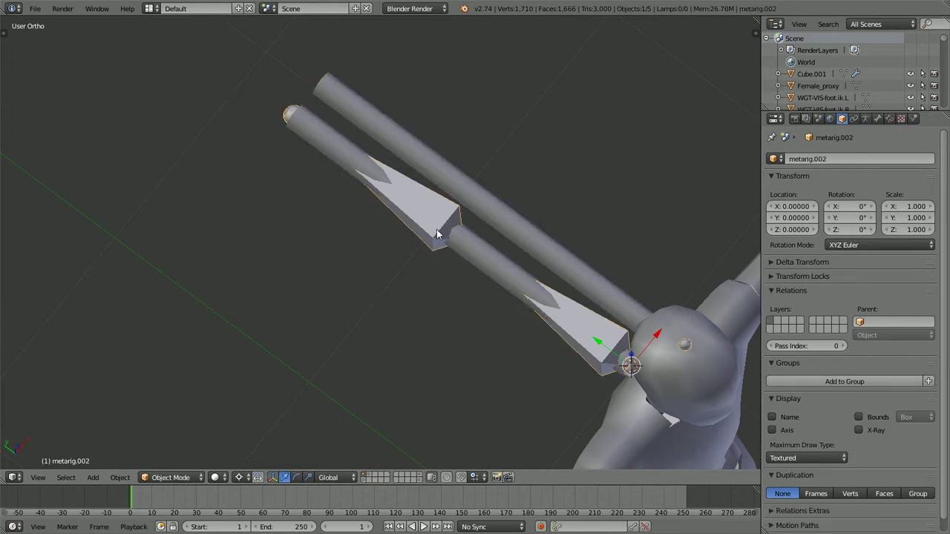
left_click(858, 431)
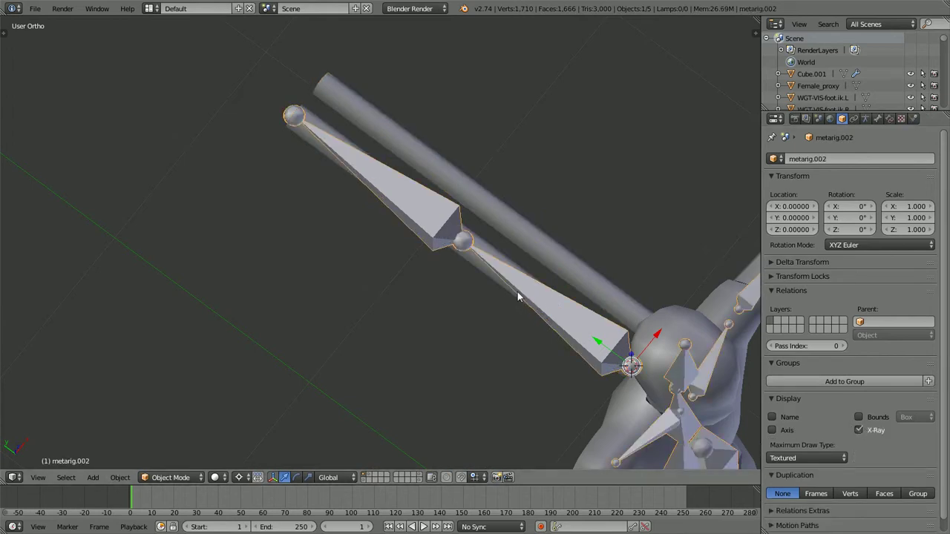
Subdivide the two ponytail bones once more in armature Edit Mode, making a chain of four
key("Tab")
scroll(445, 225, "down", 2)
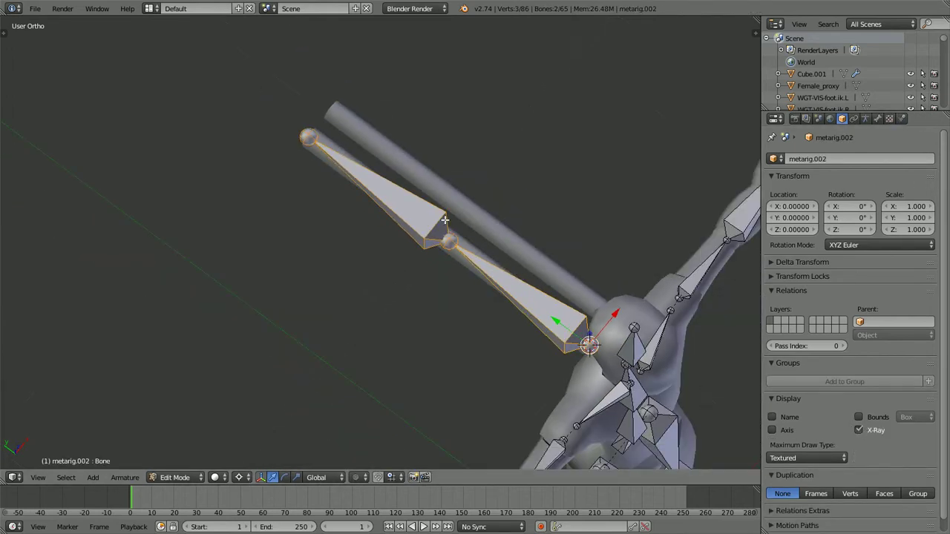
key("w")
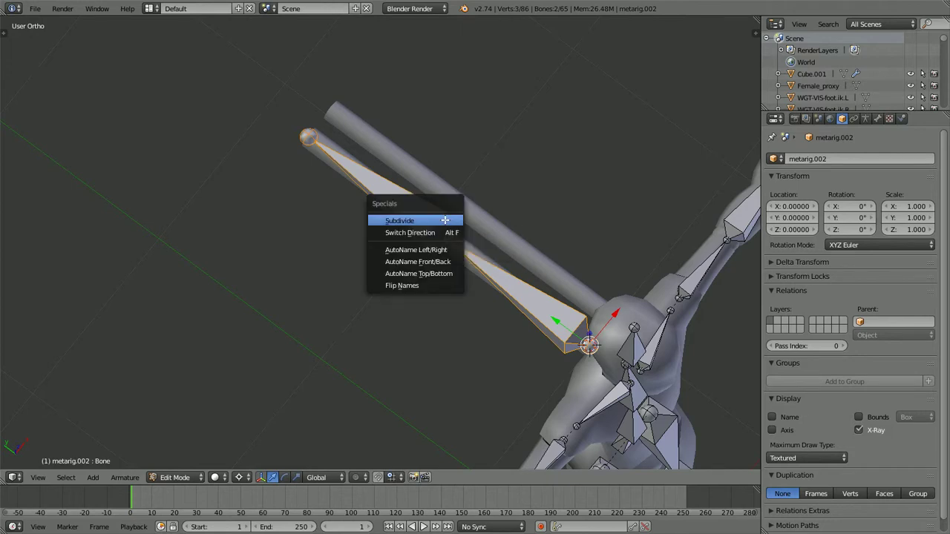
left_click(445, 220)
middle_click_drag(449, 225, 543, 201)
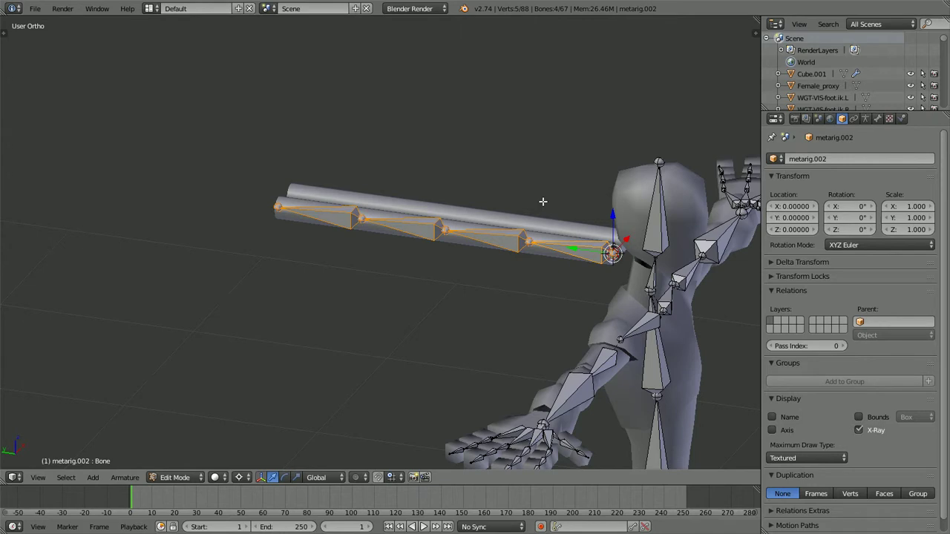
Open the ponytail mesh for editing in top view and select the edge loop nearest the bone joint closest to the tip
key("KP_1")
key("KP_7")
scroll(475, 211, "up", 3)
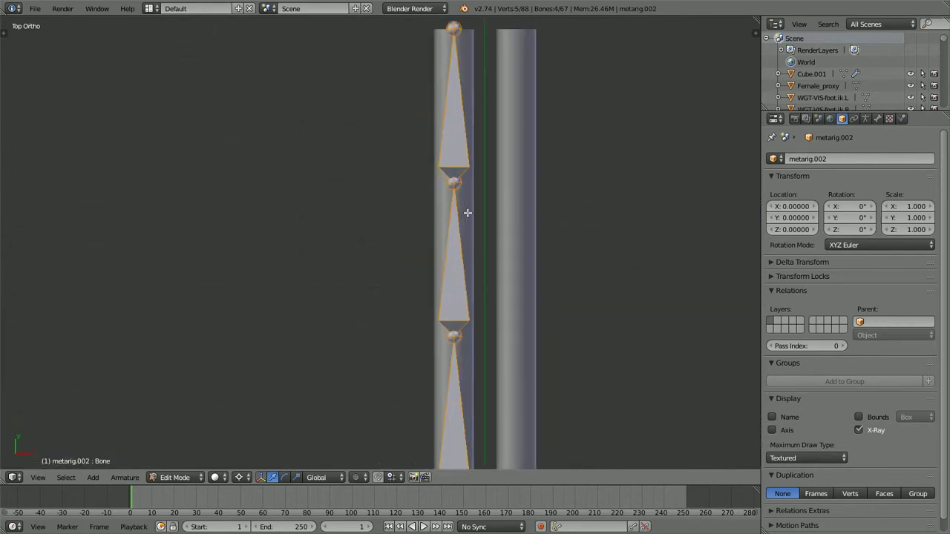
scroll(467, 213, "up", 2)
key("Tab")
right_click(483, 152)
key("Tab")
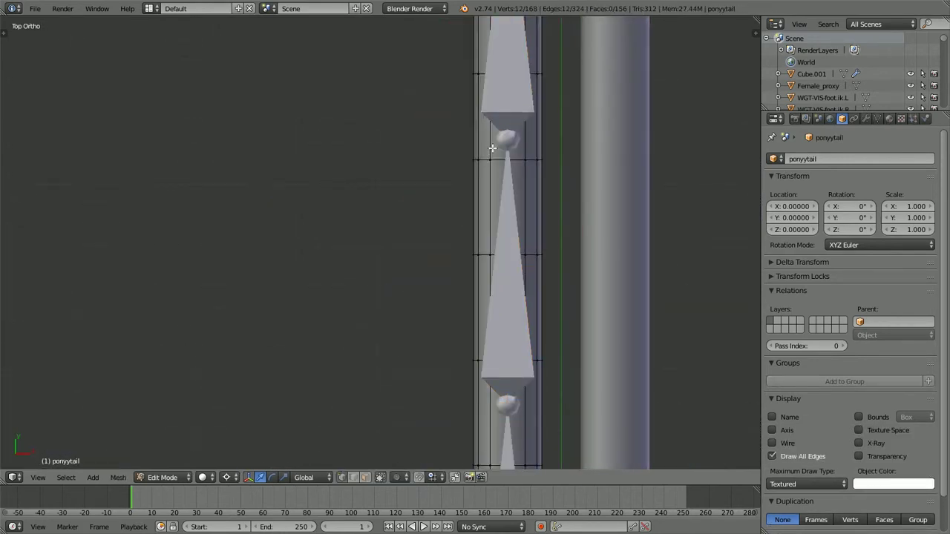
right_click(502, 159, "alt")
key("ctrl+b")
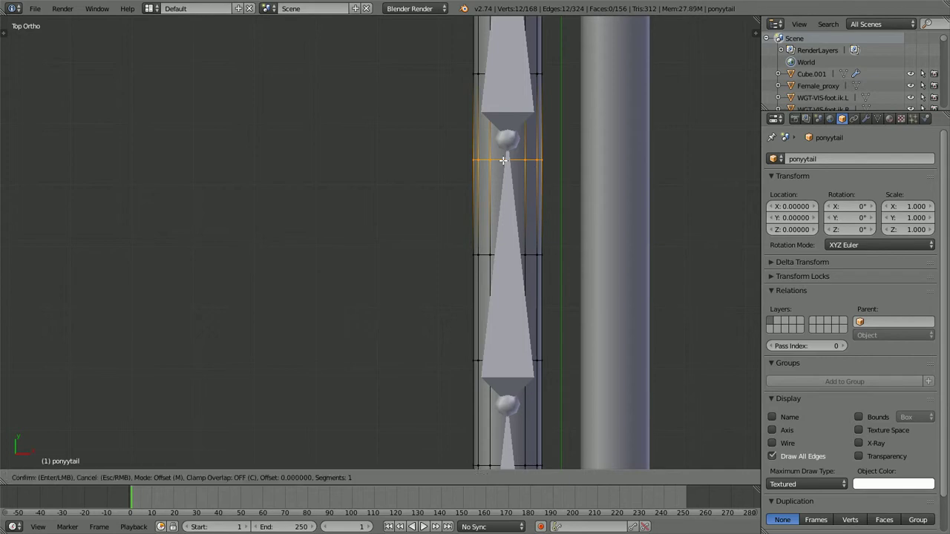
scroll(504, 185, "up", 1)
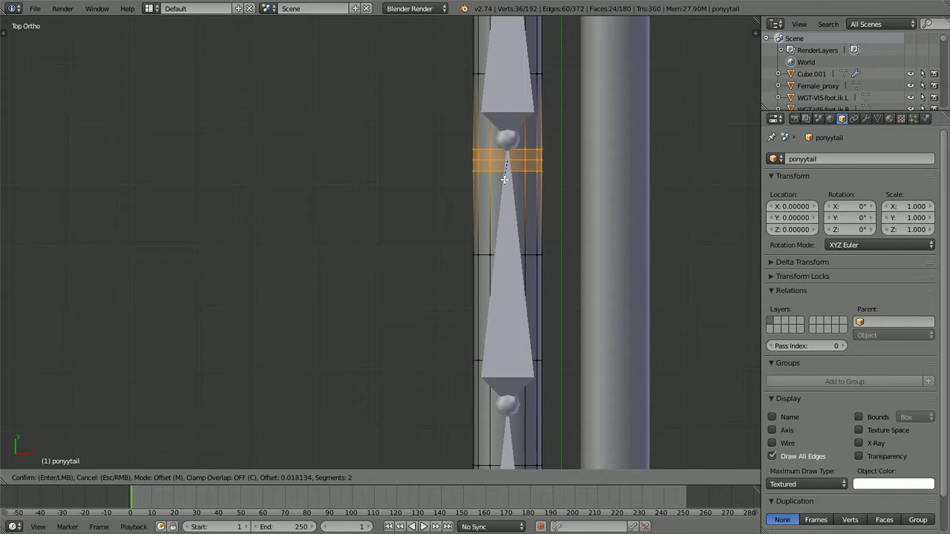
key("Escape")
Move the selected edge loop about 0.027 along Y onto the bone joint closest to the ponytail's tip
scroll(504, 179, "down", 2)
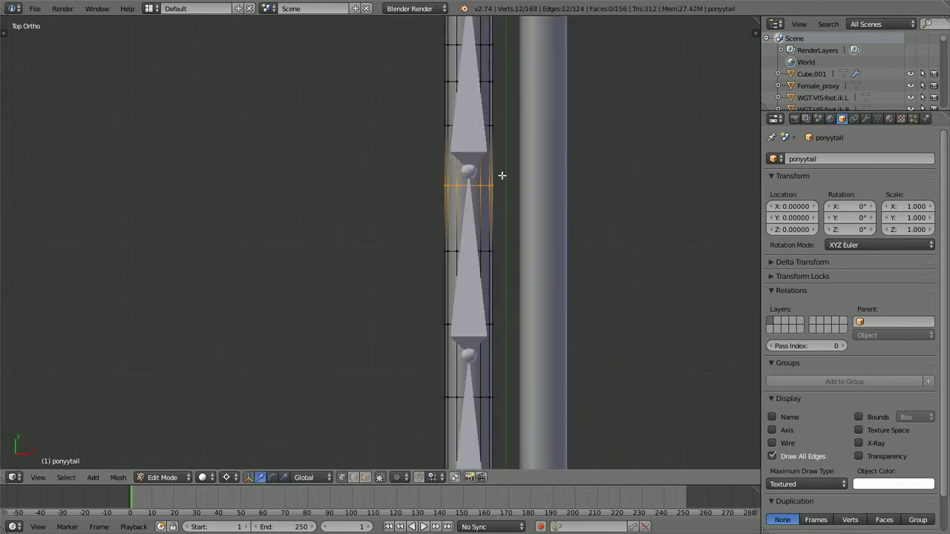
scroll(481, 182, "up", 1)
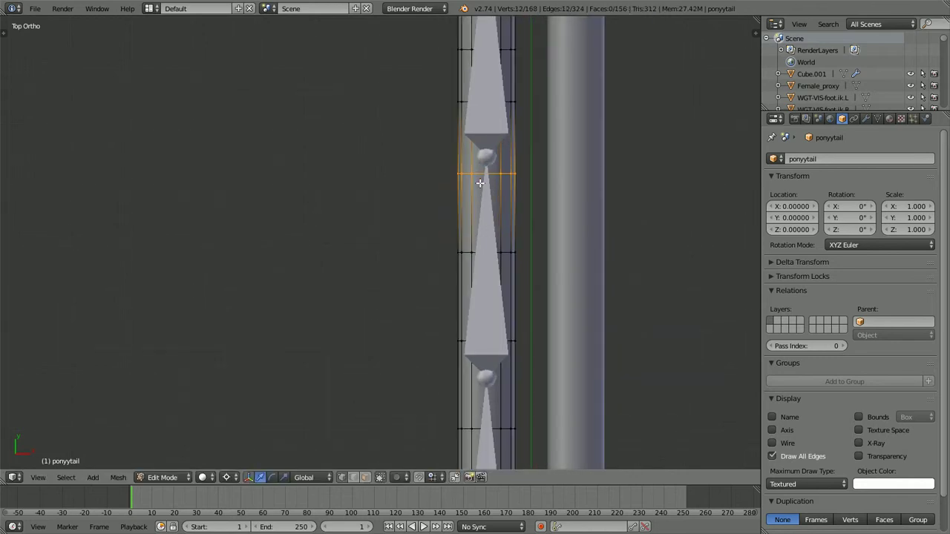
key("g")
key("y")
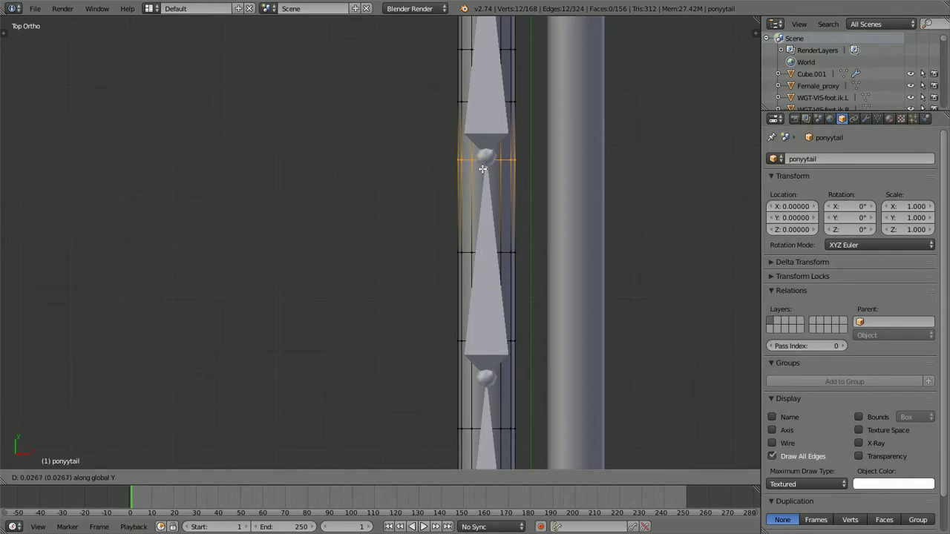
left_click(482, 168)
Move the edge loop nearest the chain's middle joint along Y so it lines up with that joint
middle_click_drag(492, 350, 460, 215, "shift")
right_click(460, 215, "alt")
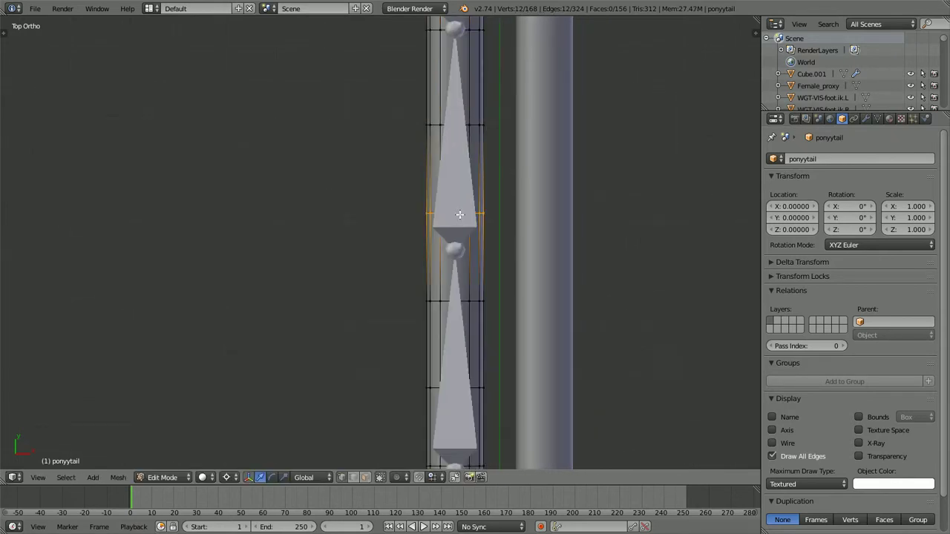
key("g")
key("y")
left_click(458, 252)
Move the edge loop nearest the joint closest to the head along Y onto that joint, and deselect the mesh
middle_click_drag(459, 308, 457, 158, "shift")
right_click(450, 315, "alt")
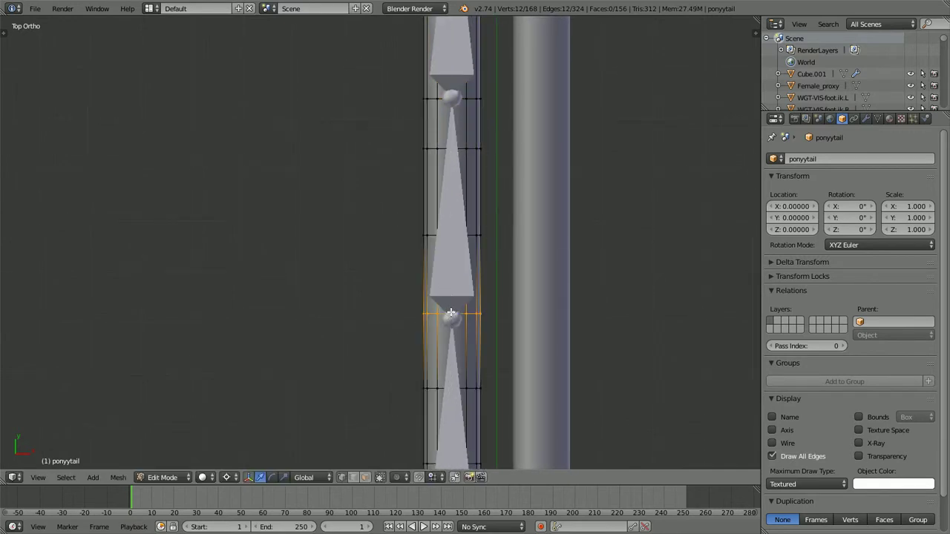
key("g")
key("y")
left_click(449, 318)
middle_click_drag(450, 318, 452, 192, "shift")
key("a")
Examine the alignment between the edge loops and the bone joints along the whole ponytail
scroll(451, 191, "down", 5)
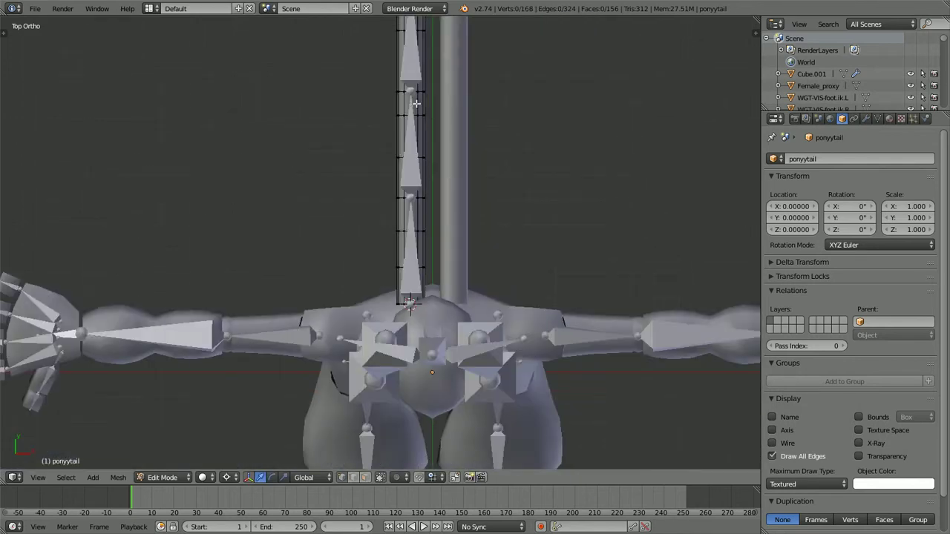
middle_click_drag(414, 101, 411, 295, "shift")
scroll(411, 294, "up", 4)
middle_click_drag(425, 163, 402, 331, "shift")
middle_click_drag(413, 188, 413, 208, "shift")
scroll(416, 215, "down", 3)
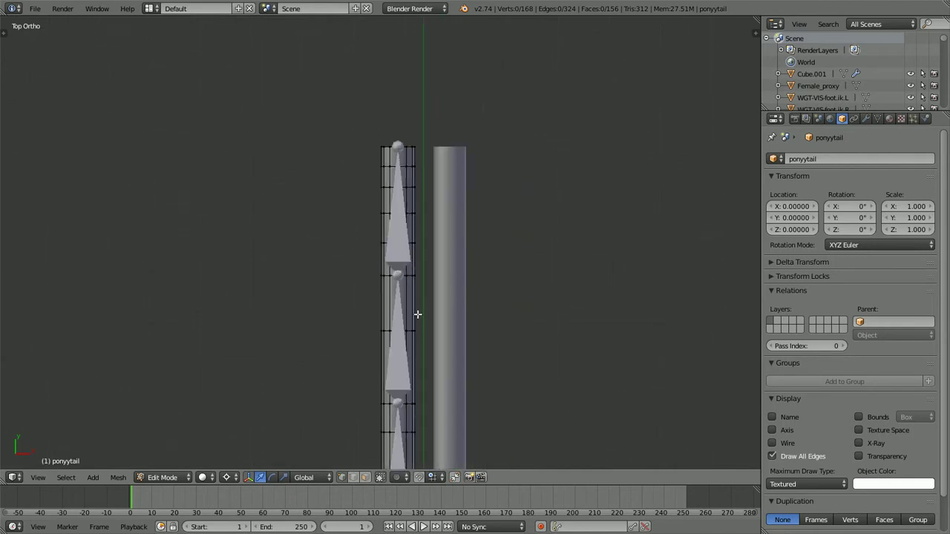
middle_click_drag(418, 314, 422, 198, "shift")
key("a")
scroll(421, 191, "down", 3)
Switch from the ponytail mesh to editing the armature and select the ponytail chain's root bone
key("Tab")
scroll(429, 270, "up", 2)
right_click(404, 236)
key("Tab")
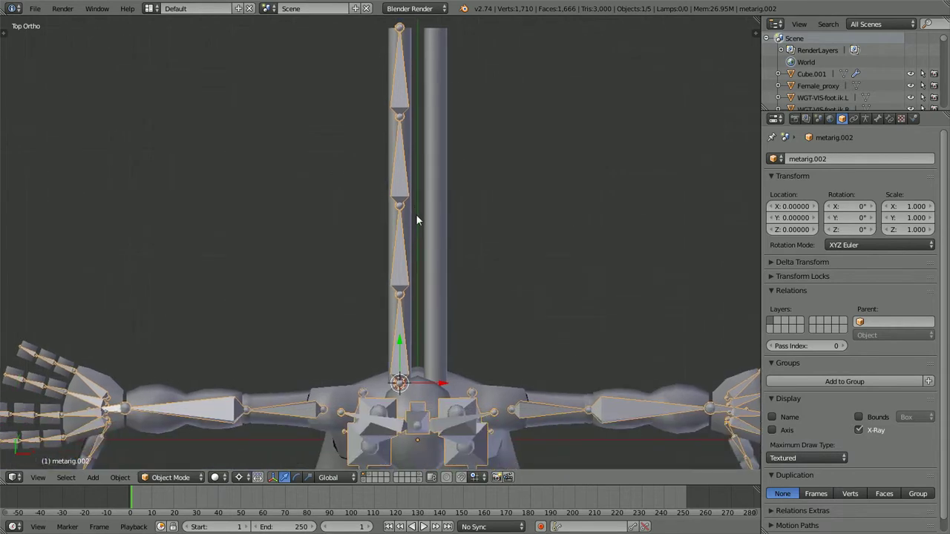
scroll(416, 213, "up", 3)
right_click(403, 368)
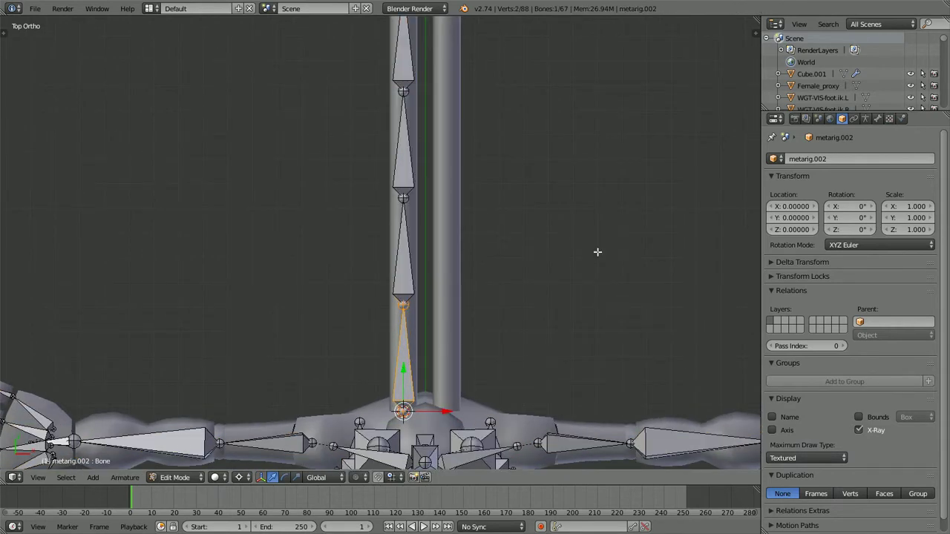
Rename the armature object as ponytail_1.R
left_click(789, 161)
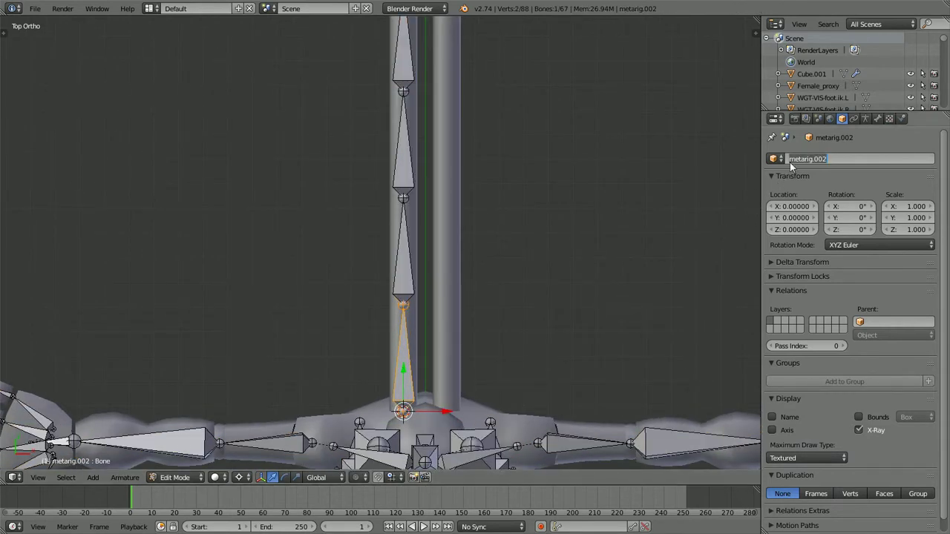
type("p")
type("R")
key("Return")
Examine the ponytail bone chain and its position relative to the head bones from an angled view
middle_click_drag(410, 391, 432, 226, "shift")
scroll(433, 226, "down", 2)
middle_click_drag(403, 261, 454, 217)
scroll(446, 217, "up", 2)
scroll(444, 218, "up", 1)
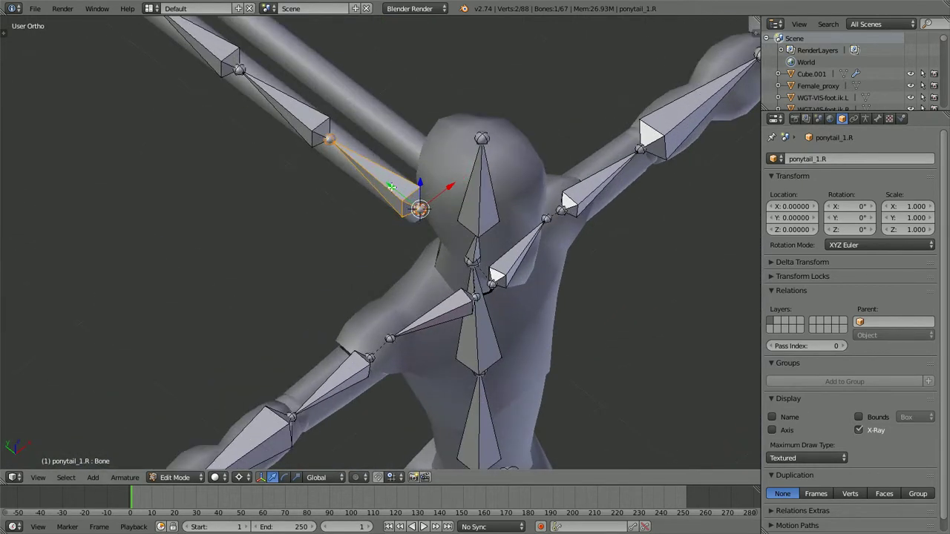
middle_click_drag(391, 187, 412, 265, "shift")
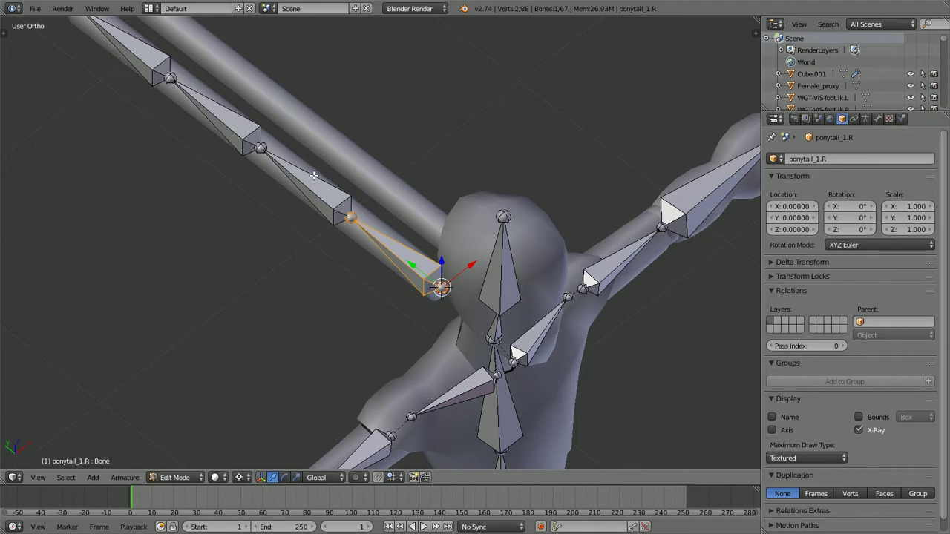
scroll(314, 176, "down", 1)
middle_click_drag(316, 179, 349, 202, "shift")
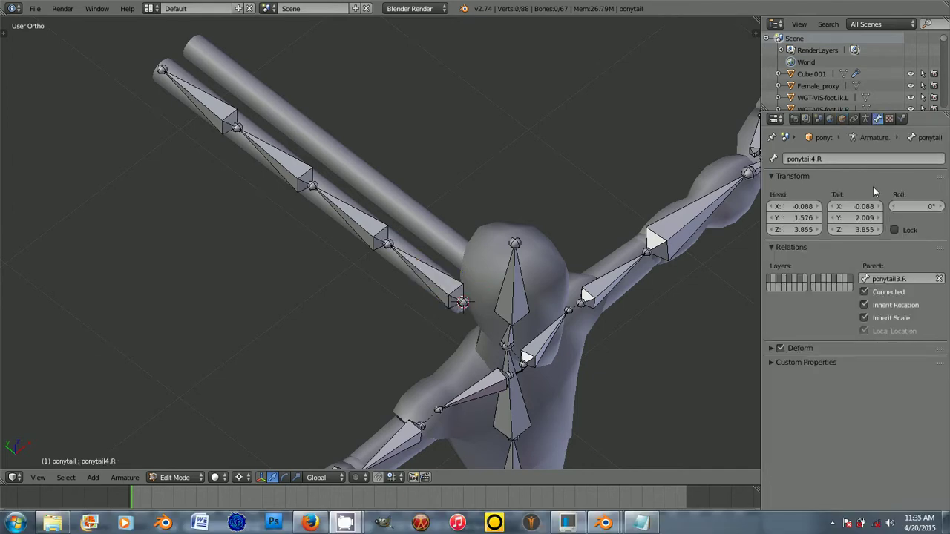
Check the names of the four ponytail bones from root to tip, returning to the root bone
right_click(428, 274)
right_click(349, 224)
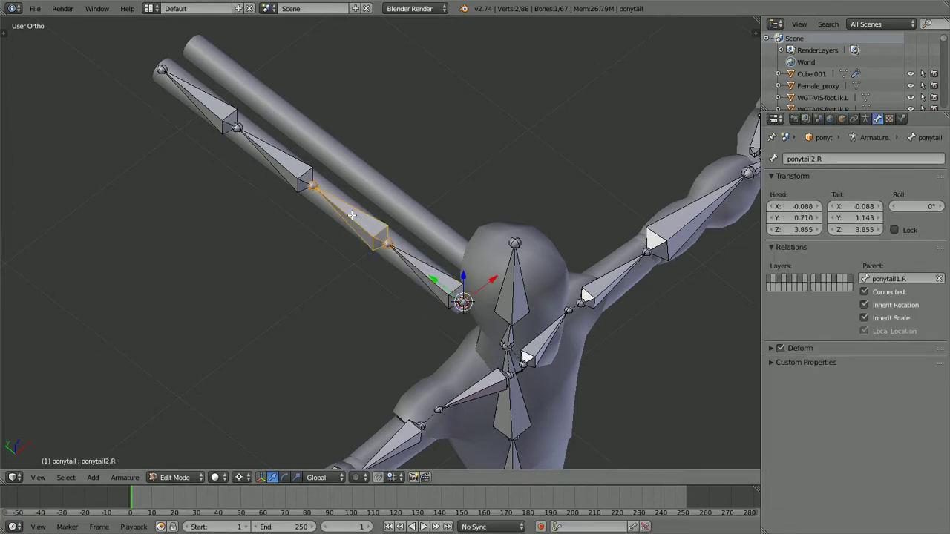
right_click(286, 174)
right_click(208, 108)
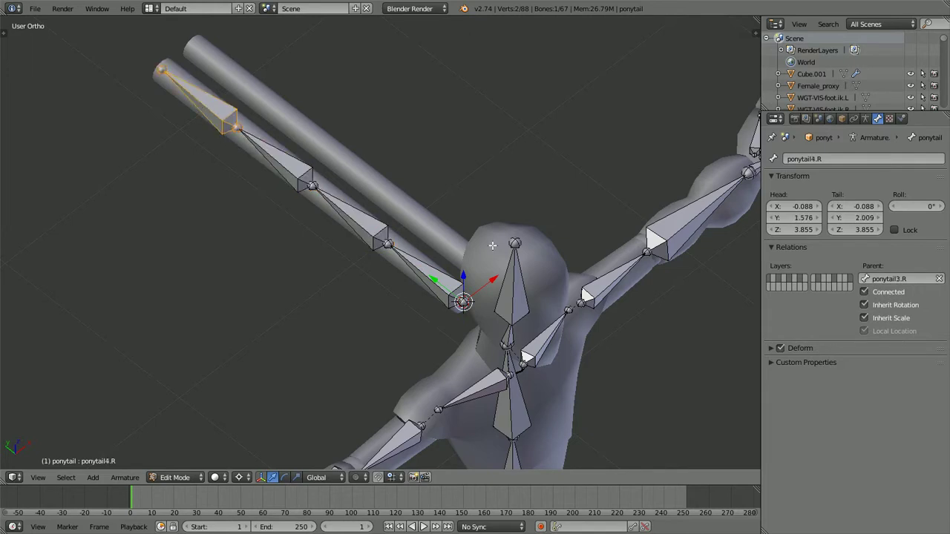
right_click(420, 265)
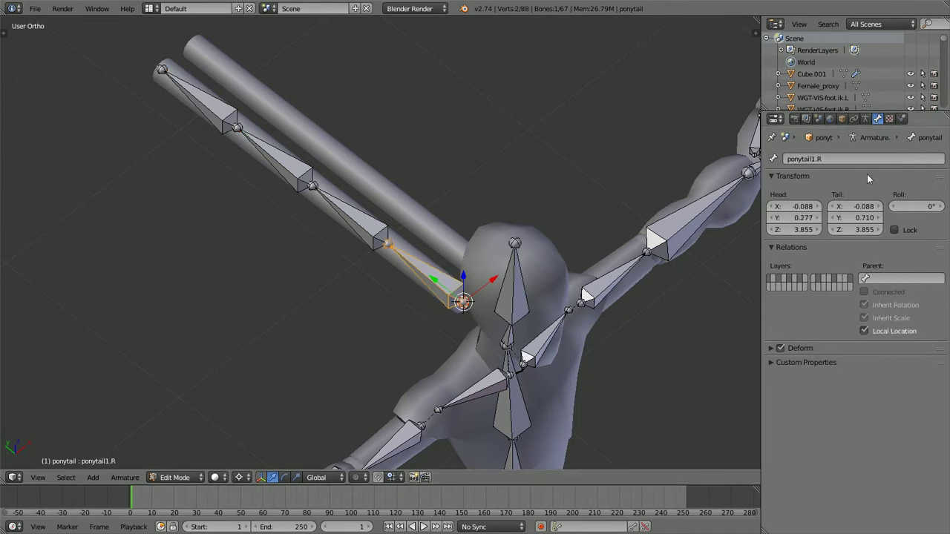
Compare the armature object's name with the names of the two ponytail bones nearest the head
left_click(842, 120)
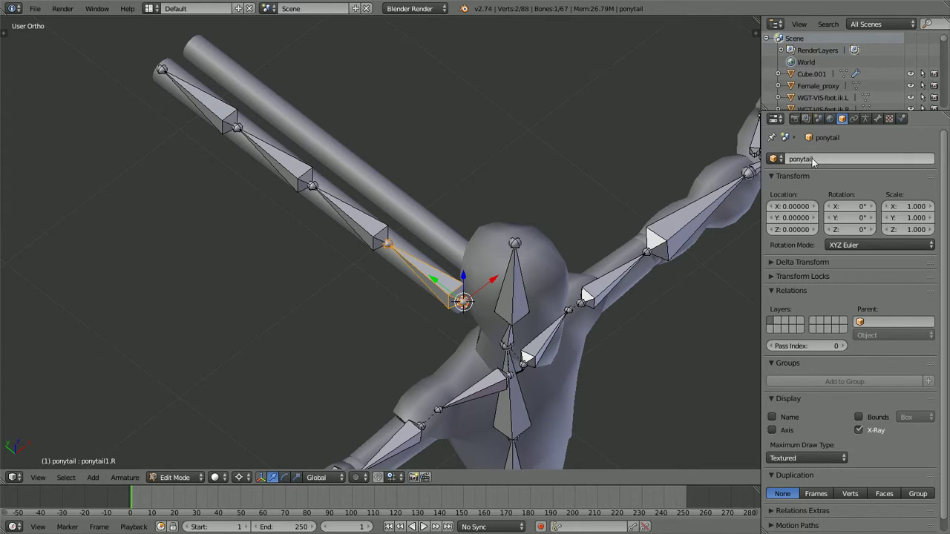
right_click(381, 230)
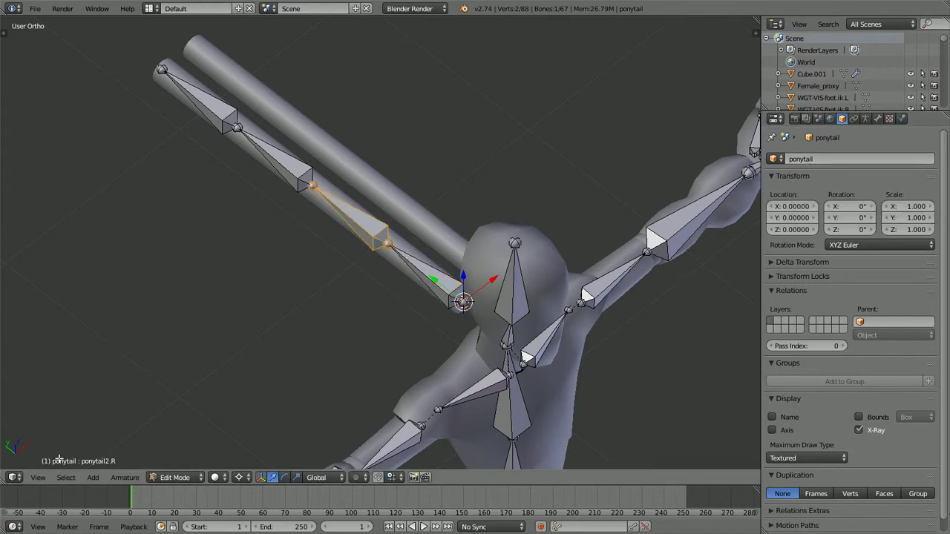
right_click(421, 276)
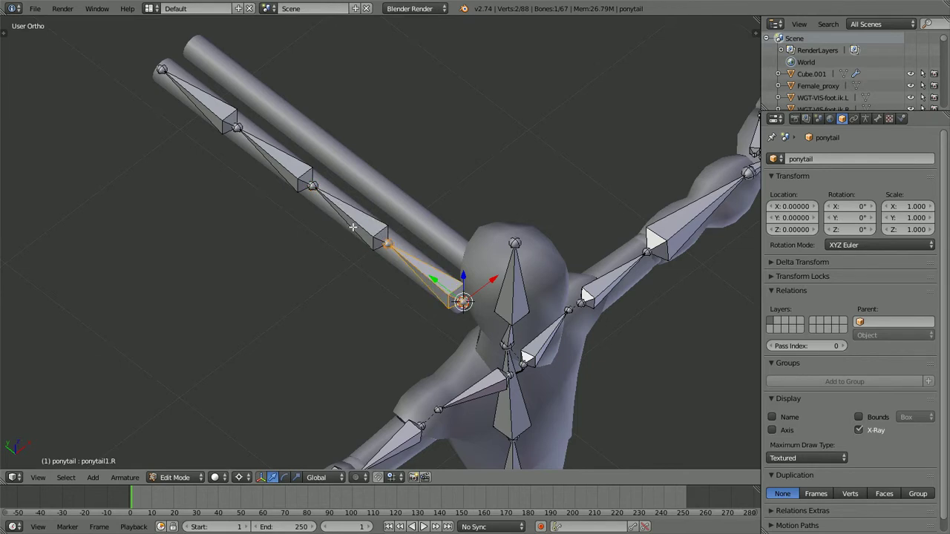
Show the bone properties and check the names of the right ponytail's bones along the chain
left_click(878, 120)
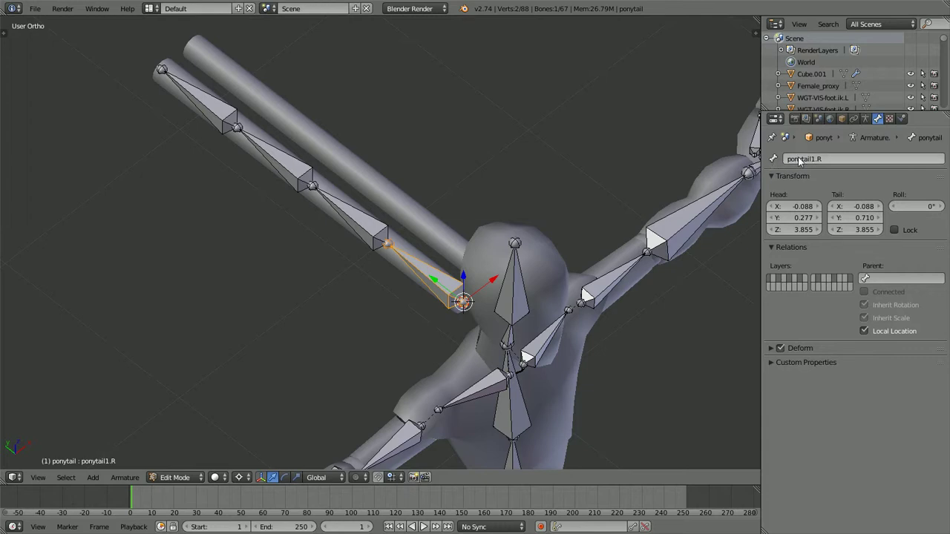
right_click(359, 227)
right_click(290, 173)
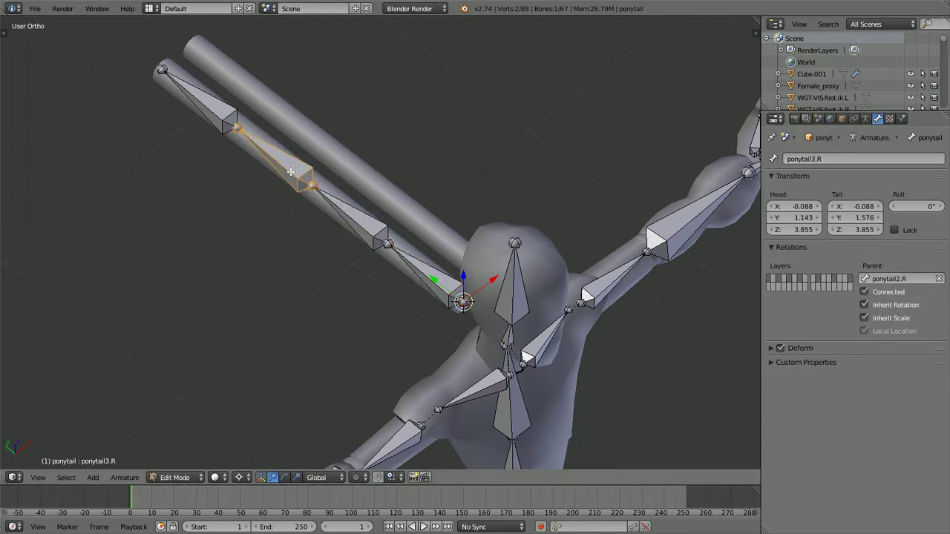
right_click(209, 115)
right_click(274, 160)
right_click(423, 264)
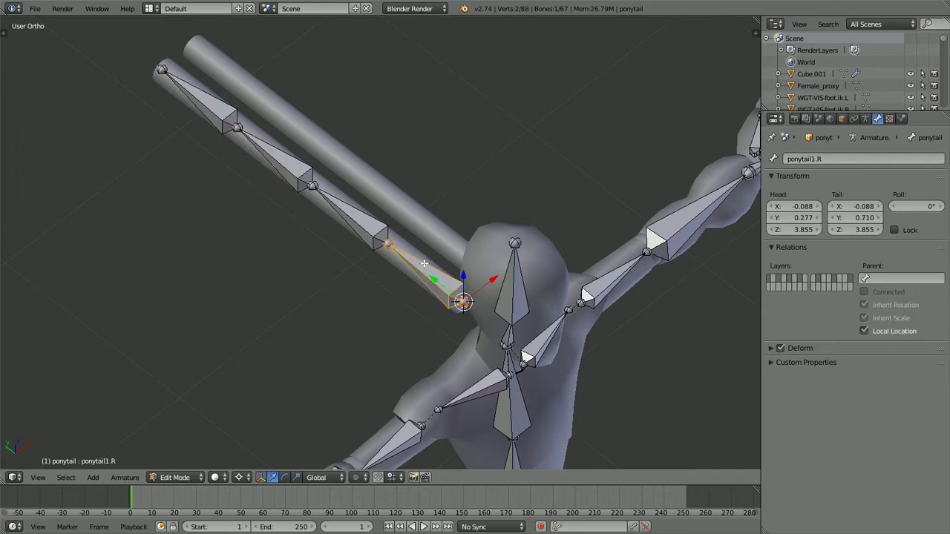
Duplicate the whole four-bone right ponytail chain and try moving the copy by -1 along the X axis
middle_click_drag(424, 263, 415, 259)
key("ctrl+KP_Add")
key("ctrl+KP_Add")
key("ctrl+KP_Add")
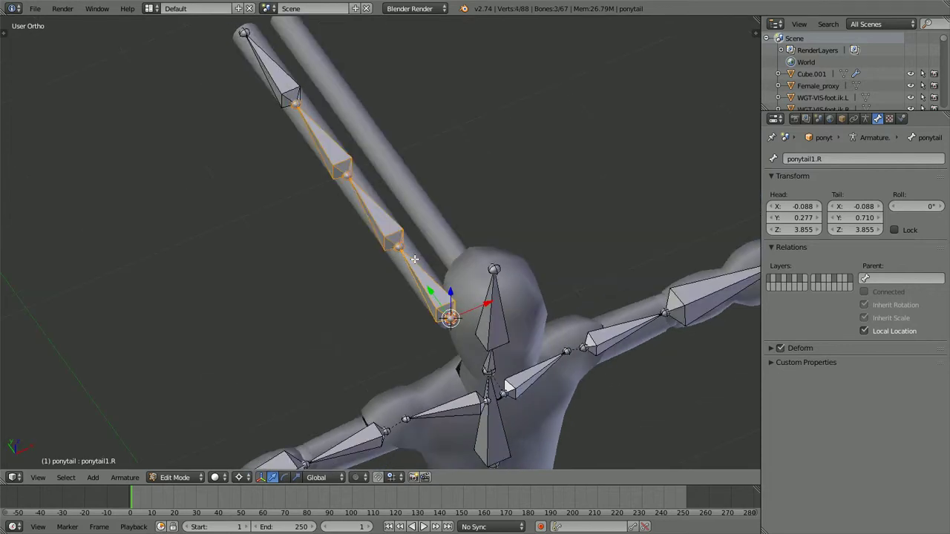
middle_click_drag(481, 284, 442, 224)
scroll(443, 240, "down", 5)
key("KP_1")
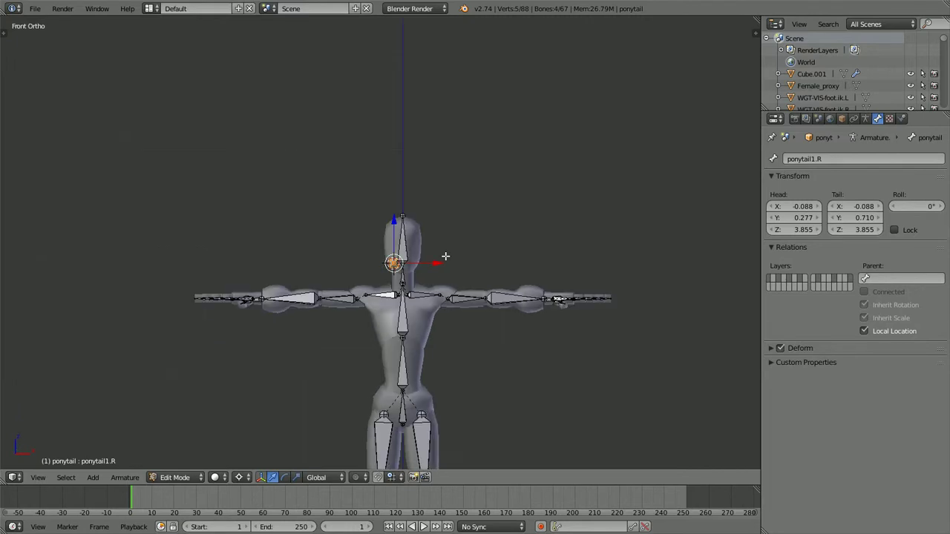
scroll(445, 256, "up", 2)
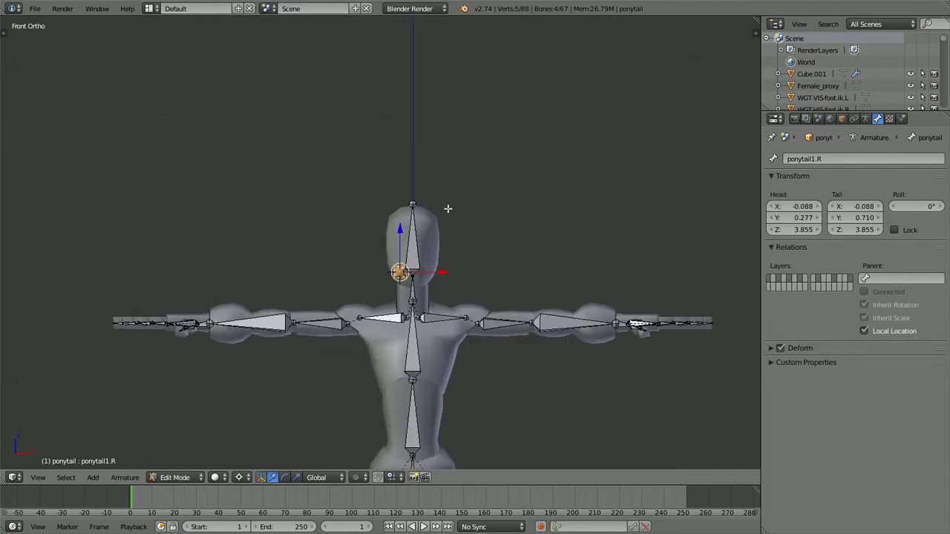
scroll(445, 208, "down", 3)
middle_click_drag(434, 199, 392, 228)
scroll(389, 205, "up", 2)
scroll(392, 227, "up", 2)
middle_click_drag(368, 139, 397, 170, "shift")
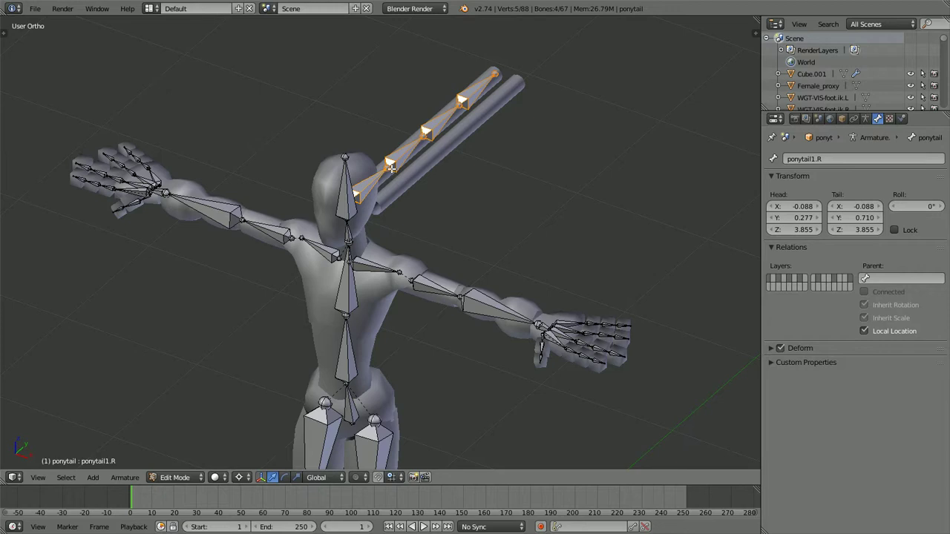
key("shift+d")
key("x")
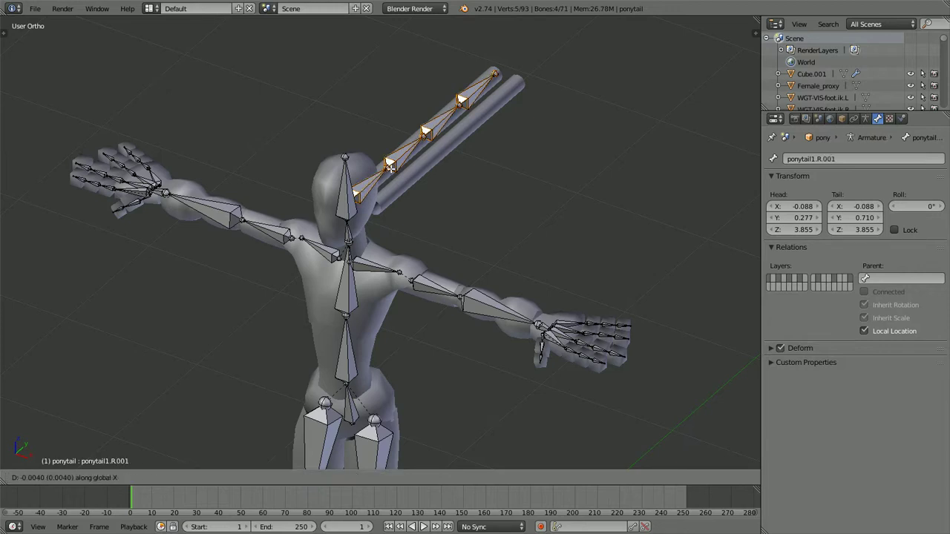
type("-1")
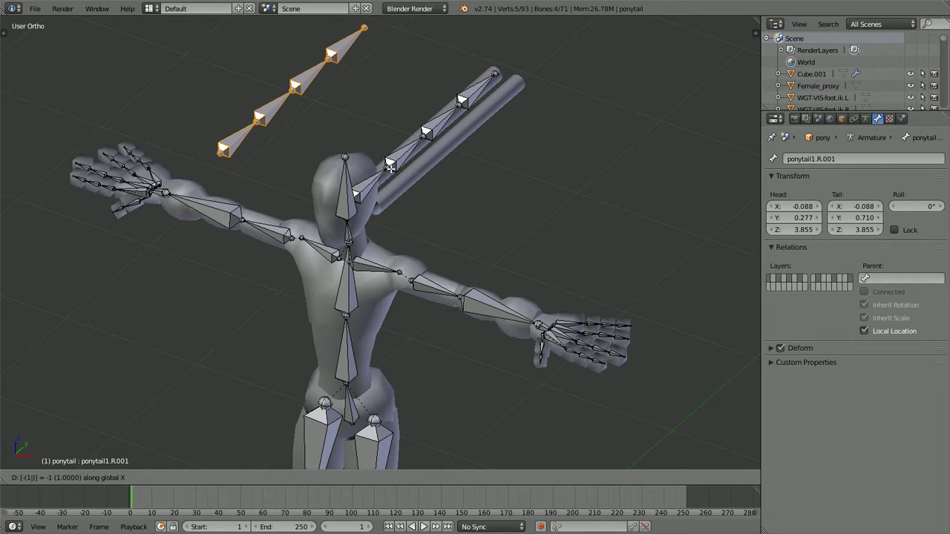
key("Escape")
Delete the duplicated ponytail bones that overlap the original chain
scroll(339, 256, "down", 2)
middle_click_drag(335, 266, 398, 291)
scroll(395, 244, "down", 3)
scroll(398, 290, "up", 3)
scroll(399, 290, "down", 4)
scroll(398, 290, "up", 3)
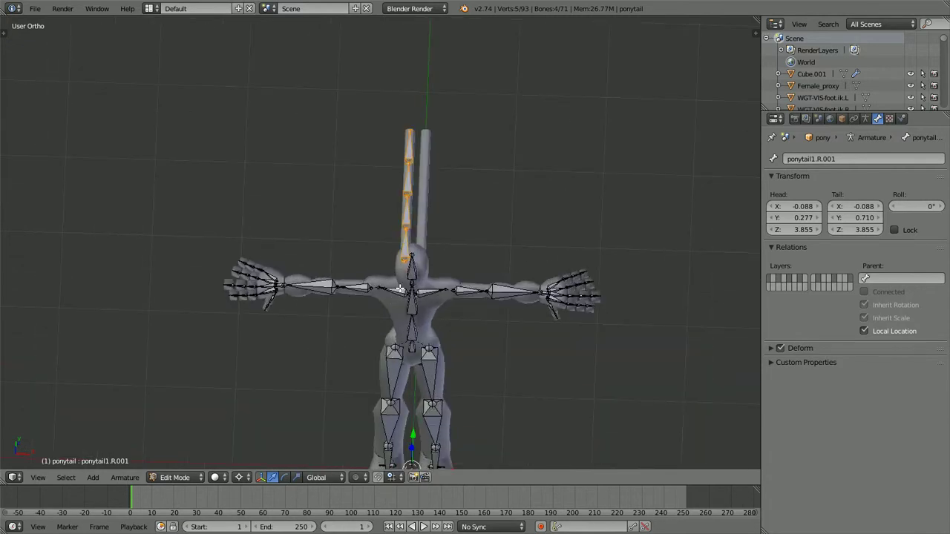
scroll(401, 286, "down", 1)
key("g")
right_click(441, 180)
key("x")
left_click(441, 180)
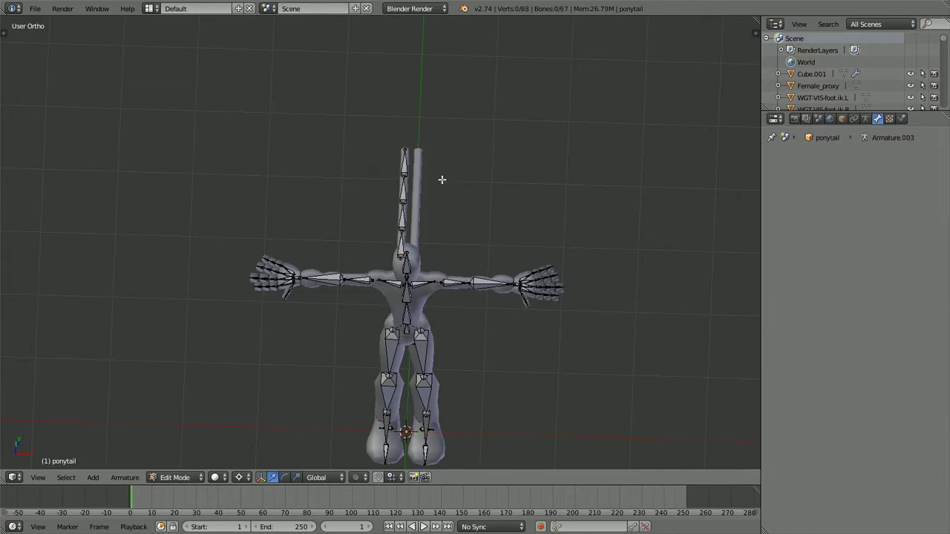
Turn off X-Axis Mirror in the armature options
key("t")
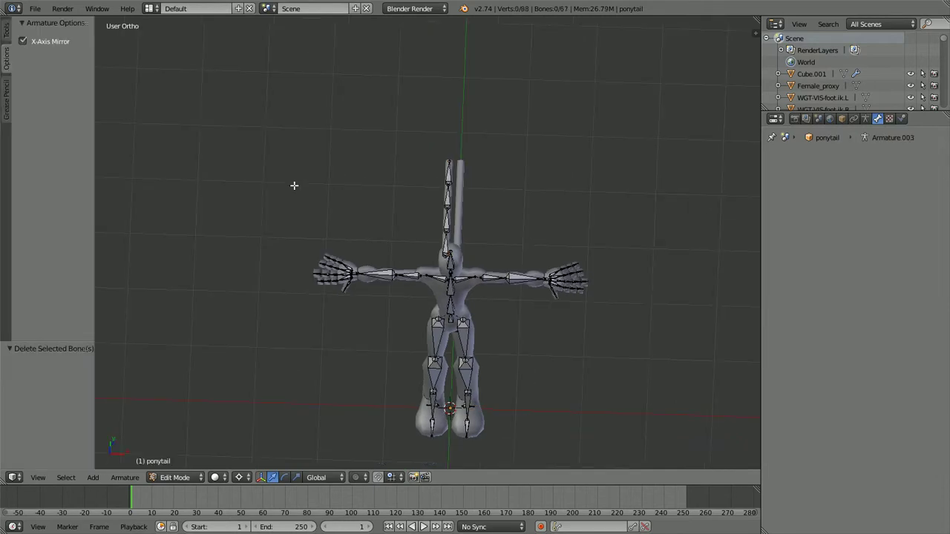
left_click(23, 42)
scroll(434, 206, "up", 4)
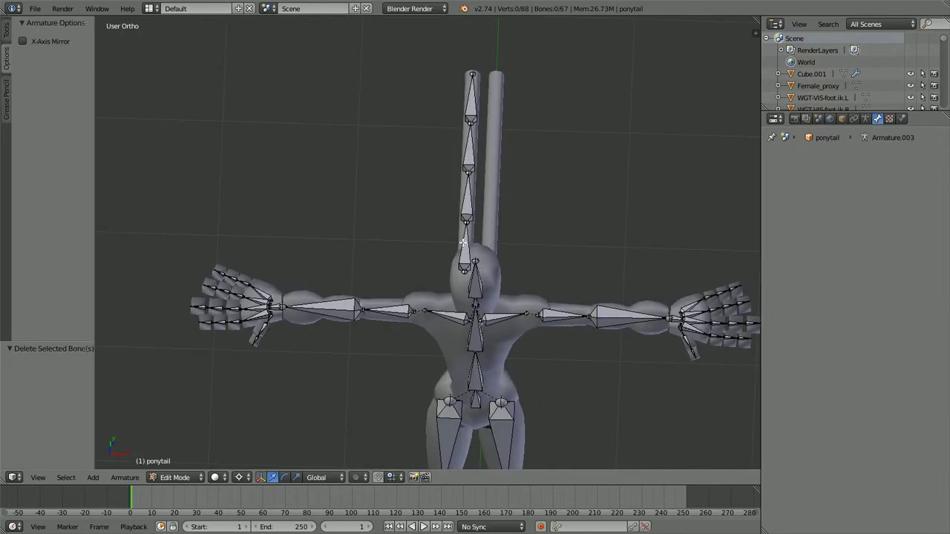
Duplicate the four right ponytail bones in place and mirror the copy onto the other ponytail by scaling it -1 along X
right_click(462, 243)
key("ctrl+KP_Add")
key("ctrl+KP_Add")
key("ctrl+KP_Add")
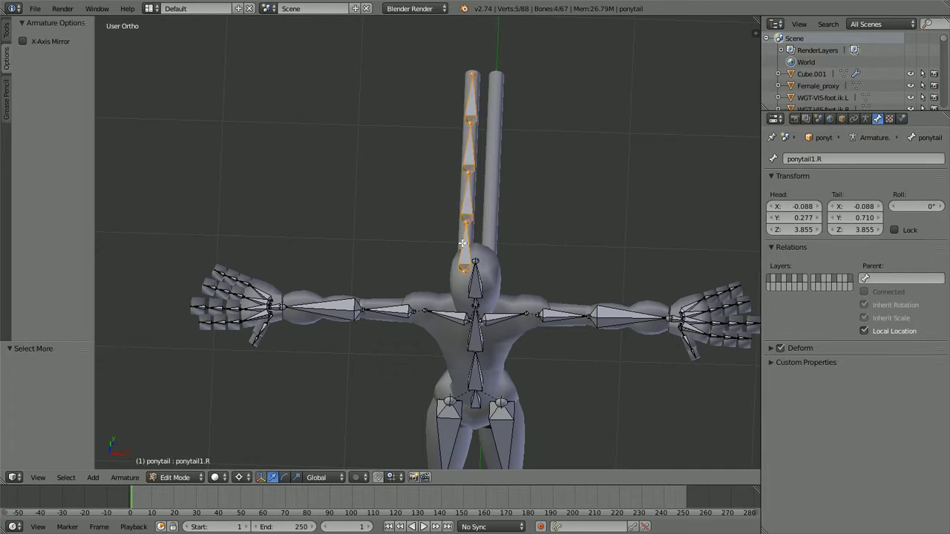
key("shift+d")
right_click(514, 215)
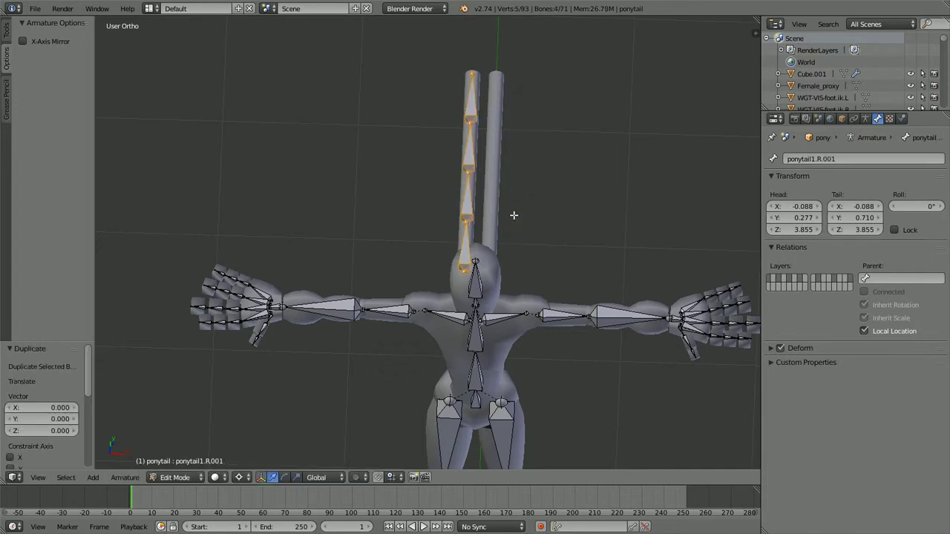
key("s")
key("x")
type("-1")
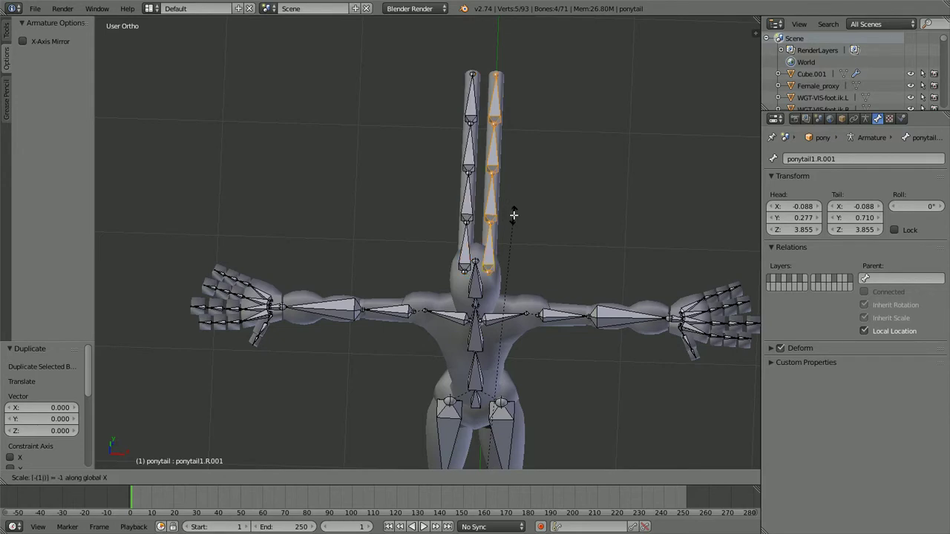
key("Return")
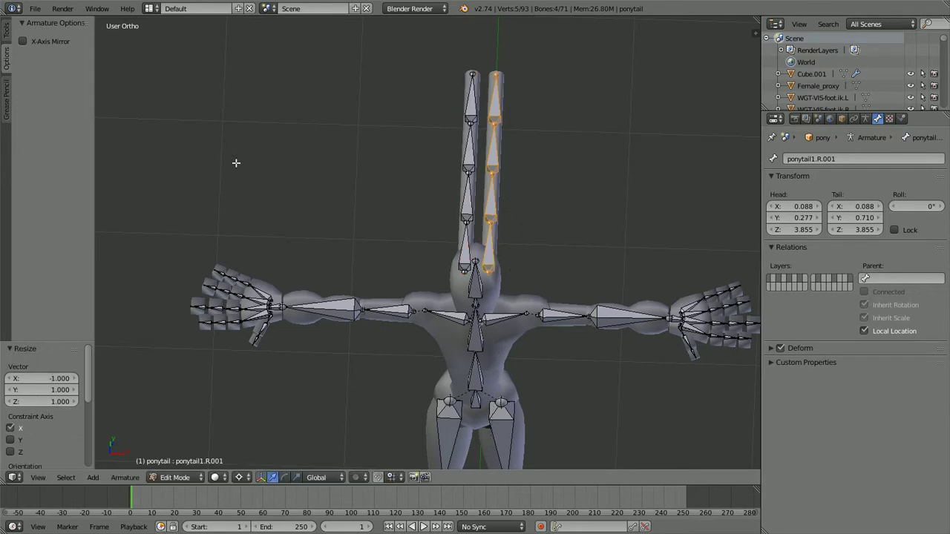
Flip the names of the mirrored ponytail bones and check the lower bones' names
left_click(125, 477)
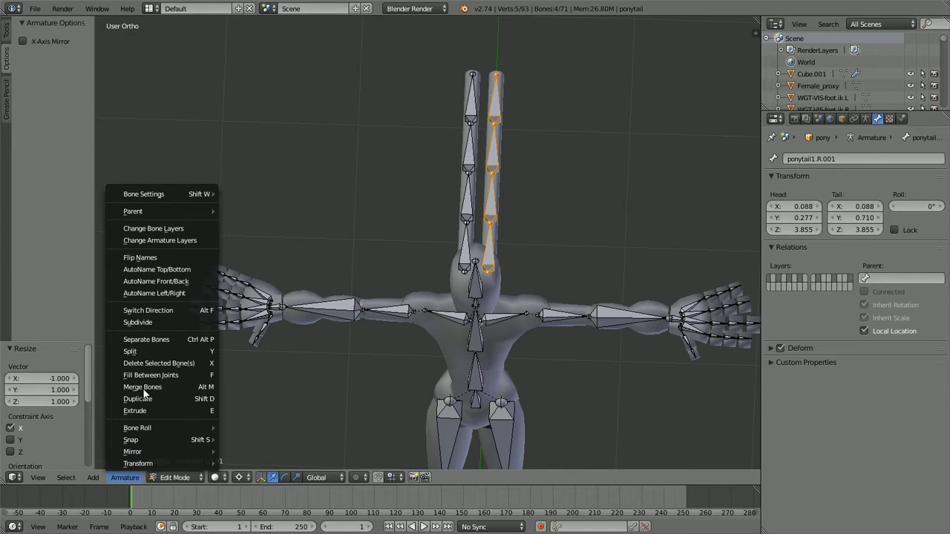
left_click(140, 257)
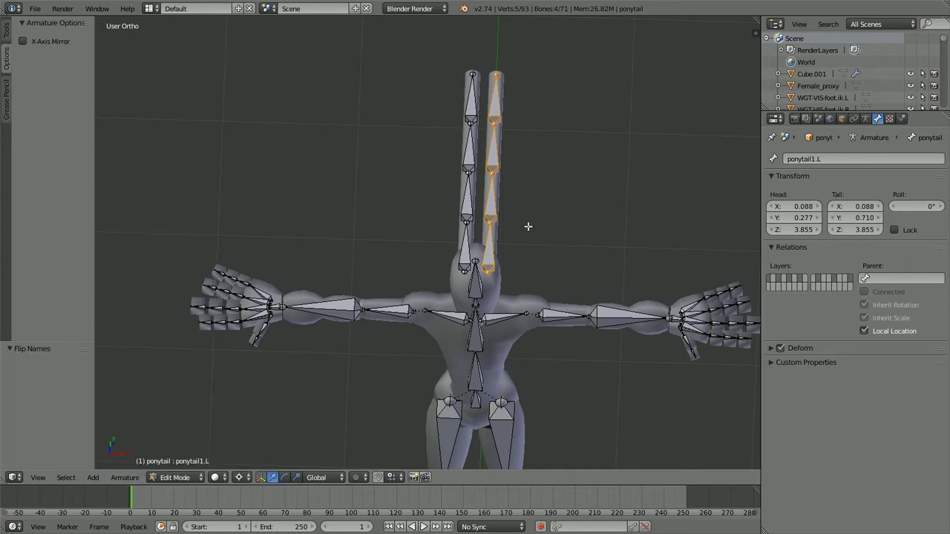
right_click(463, 239)
right_click(490, 245)
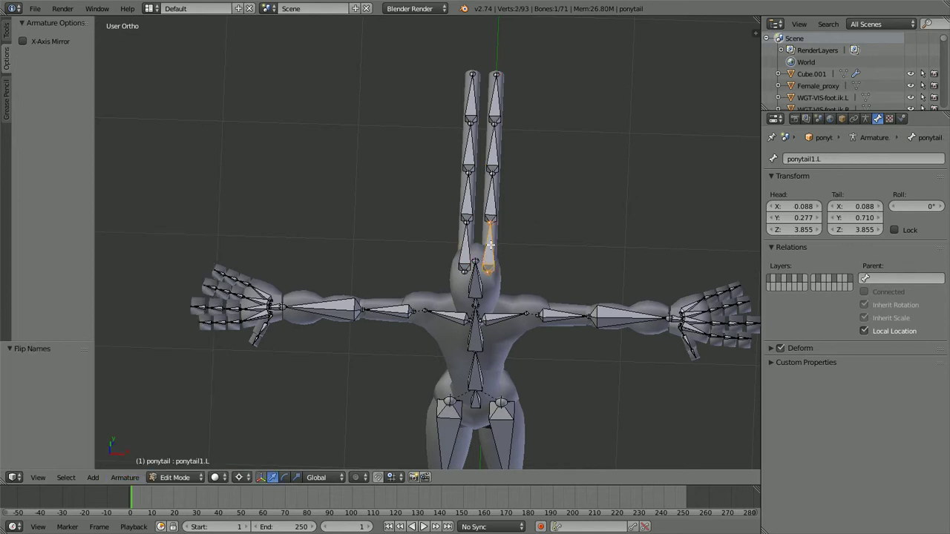
right_click(492, 177)
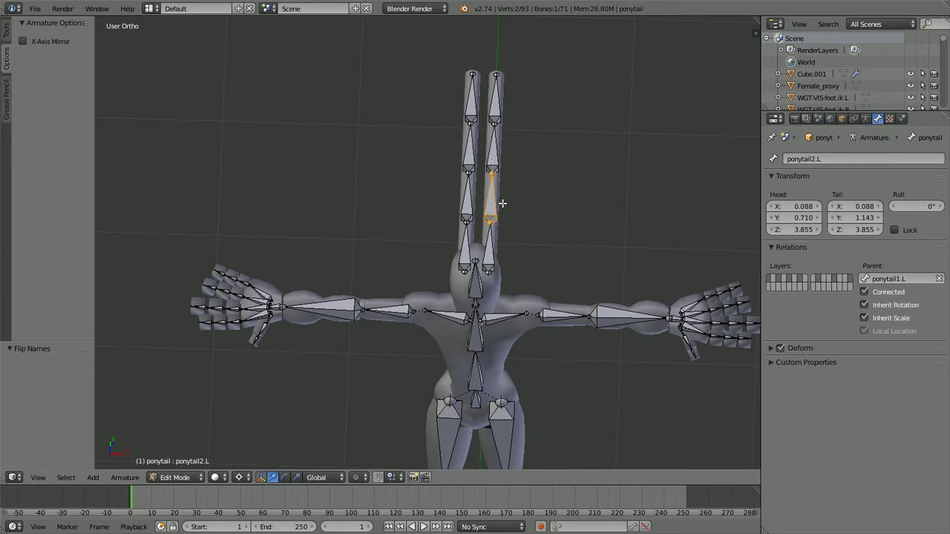
Test-rotate the head bone and the chest bone in Pose Mode to see whether the ponytail chains follow, cancelling both rotations
middle_click_drag(501, 211, 425, 262)
scroll(425, 261, "up", 4)
scroll(406, 259, "down", 3)
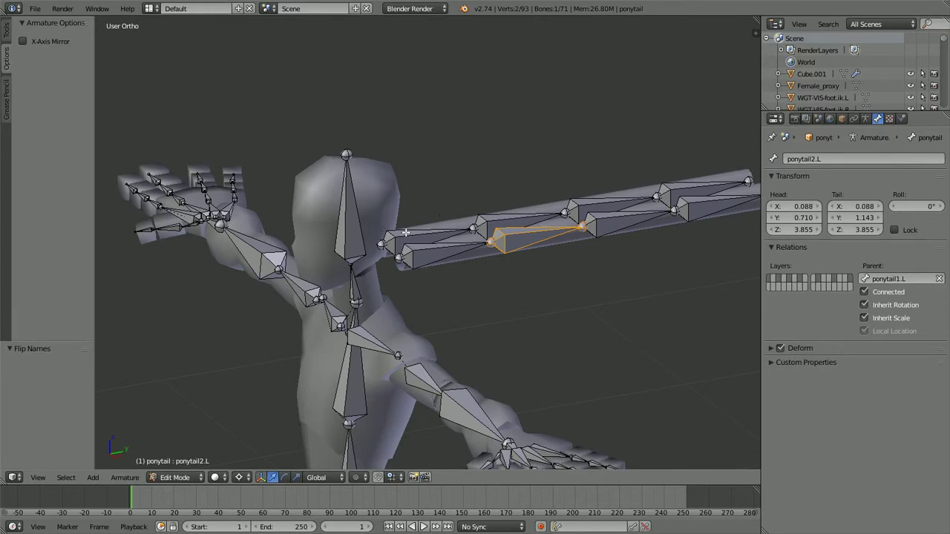
key("ctrl+Tab")
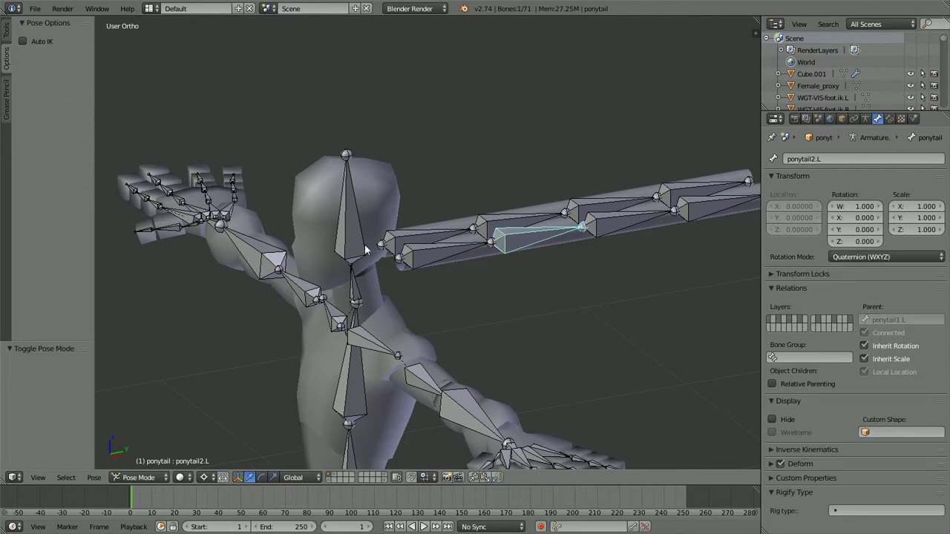
key("a")
right_click(345, 222)
key("r")
key("r")
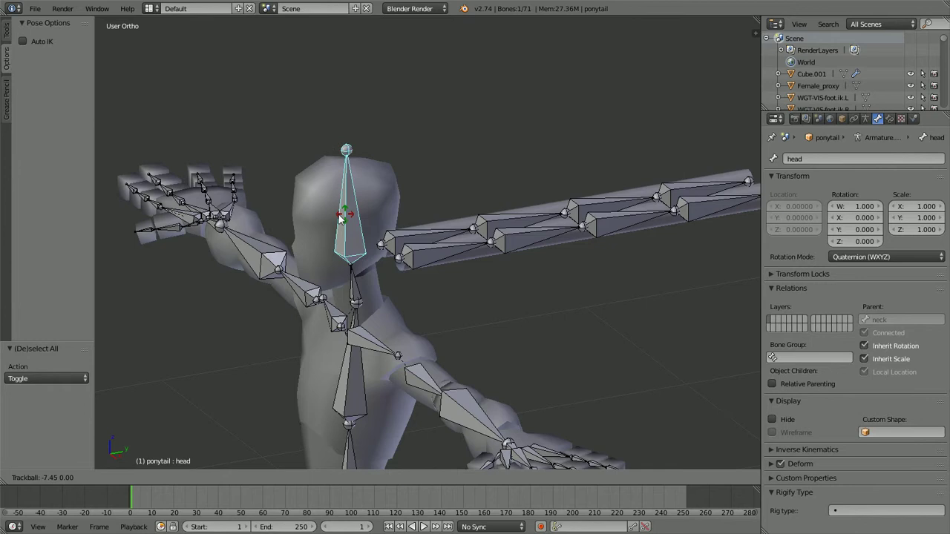
right_click(333, 201)
right_click(350, 396)
key("r")
key("r")
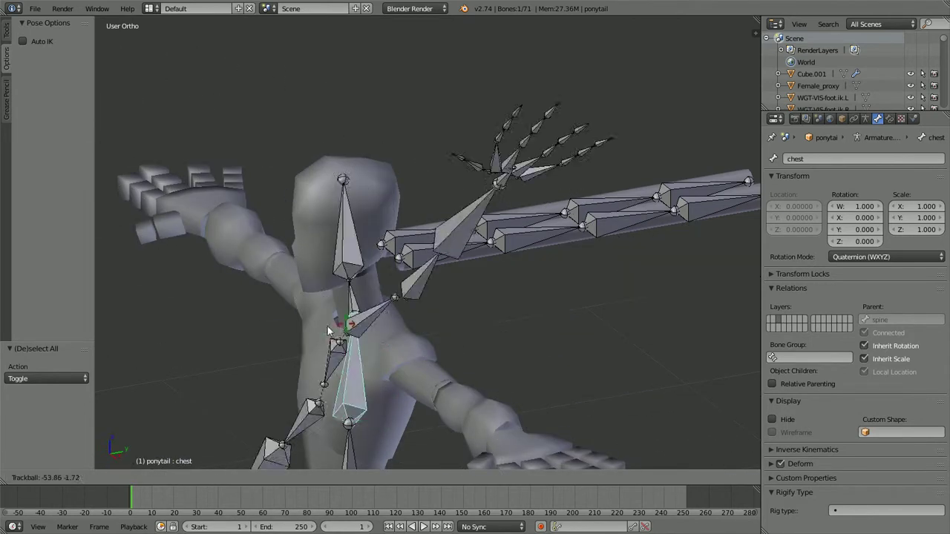
right_click(344, 300)
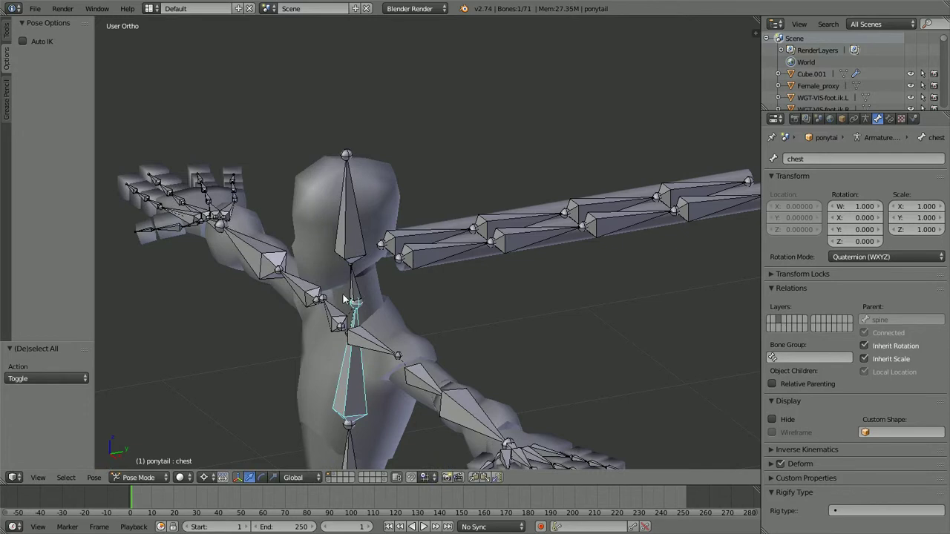
In Edit Mode, parent the left ponytail's root bone, ponytail1.L, to the head bone with Keep Offset
key("Tab")
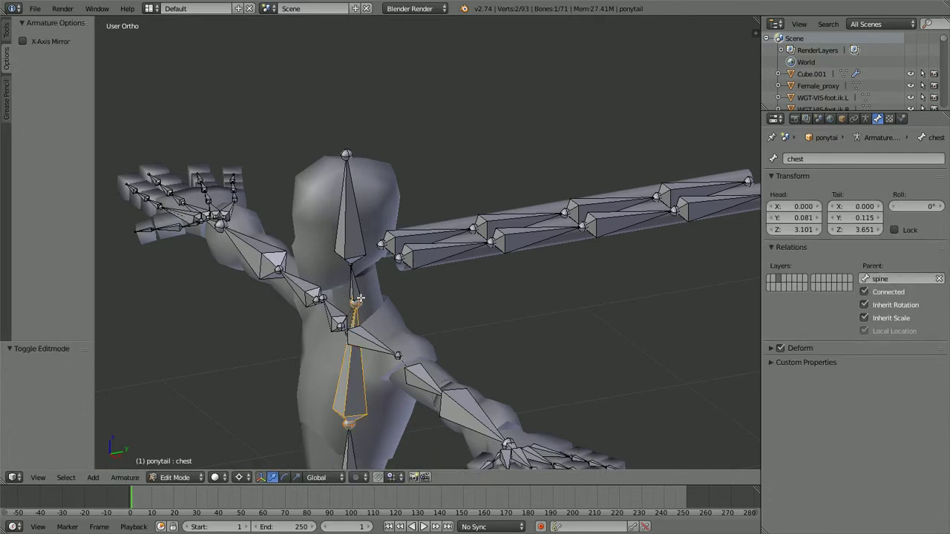
key("ctrl+comma")
scroll(388, 263, "up", 4)
right_click(435, 261)
right_click(370, 270)
right_click(432, 259)
middle_click_drag(356, 313, 441, 269)
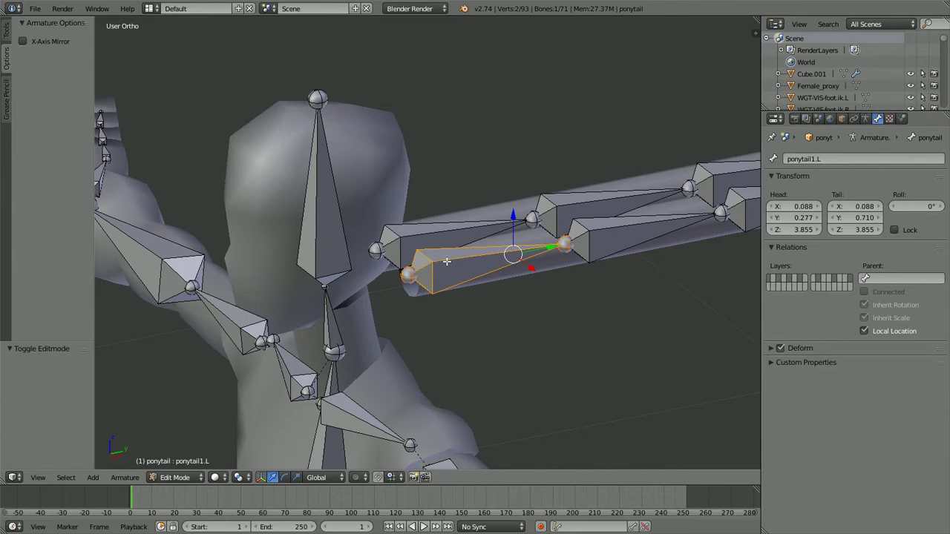
right_click(343, 221, "shift")
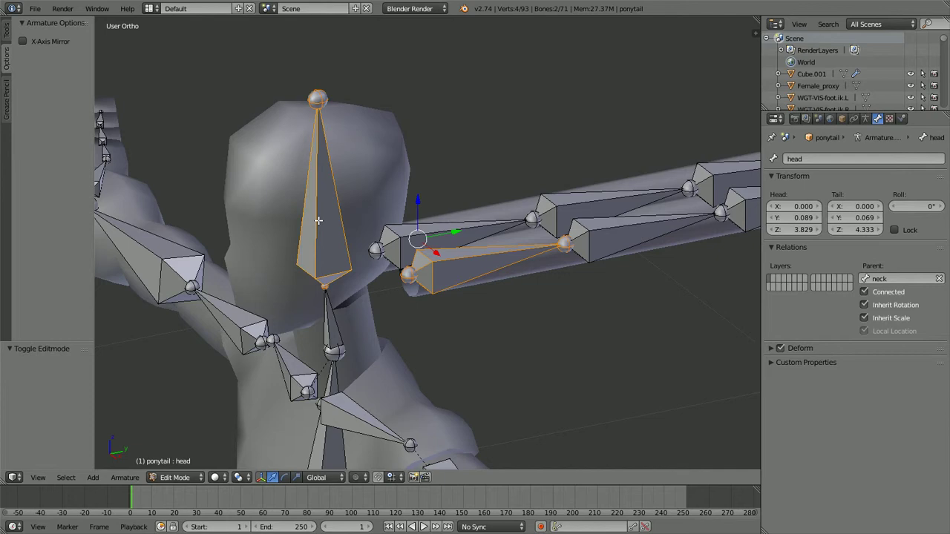
key("ctrl+p")
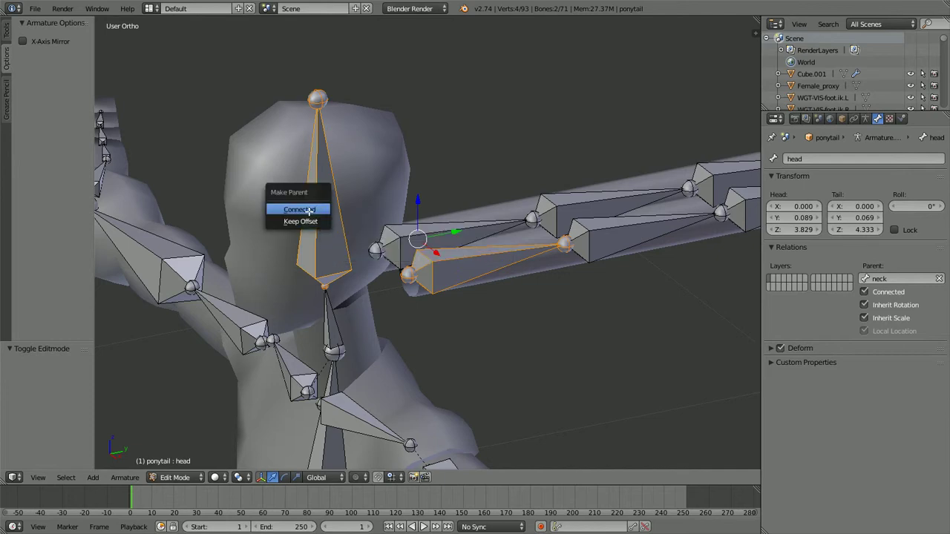
left_click(310, 210)
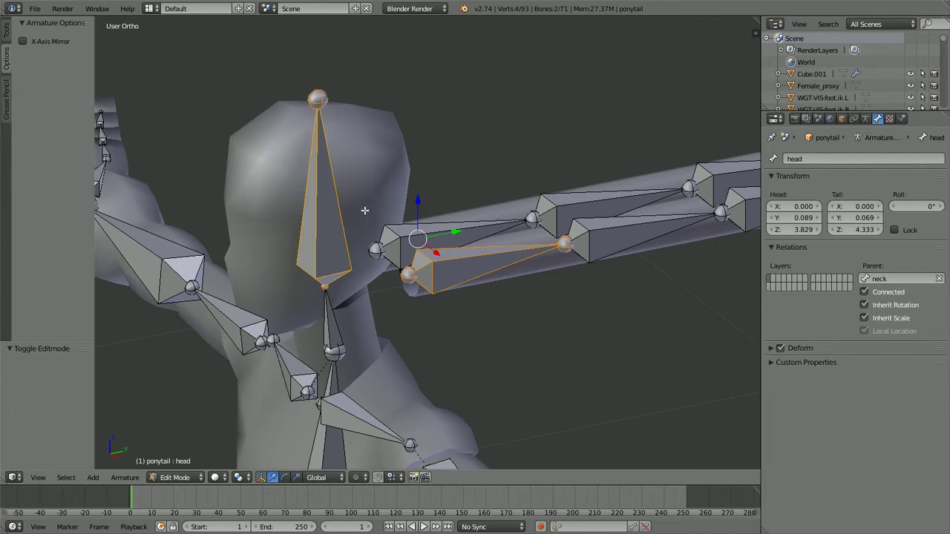
key("ctrl+p")
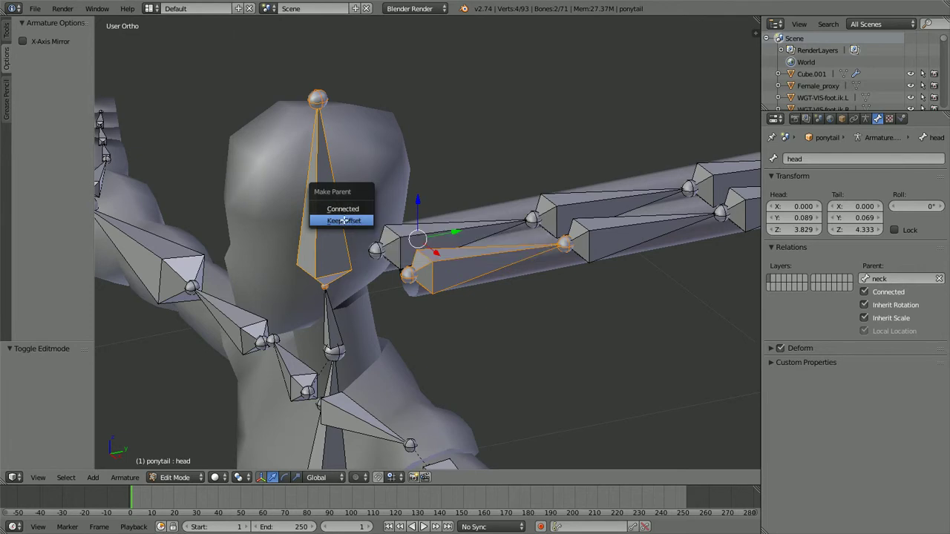
left_click(342, 222)
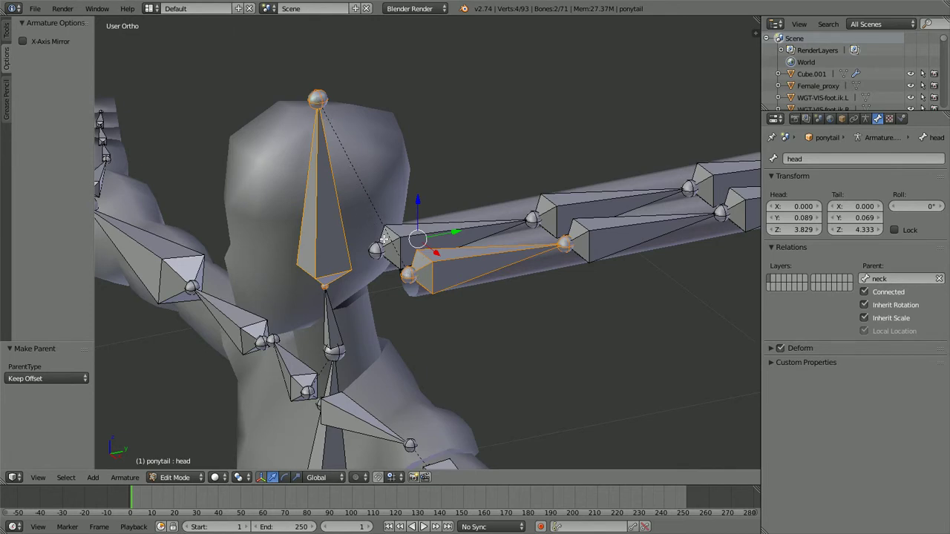
right_click(313, 208)
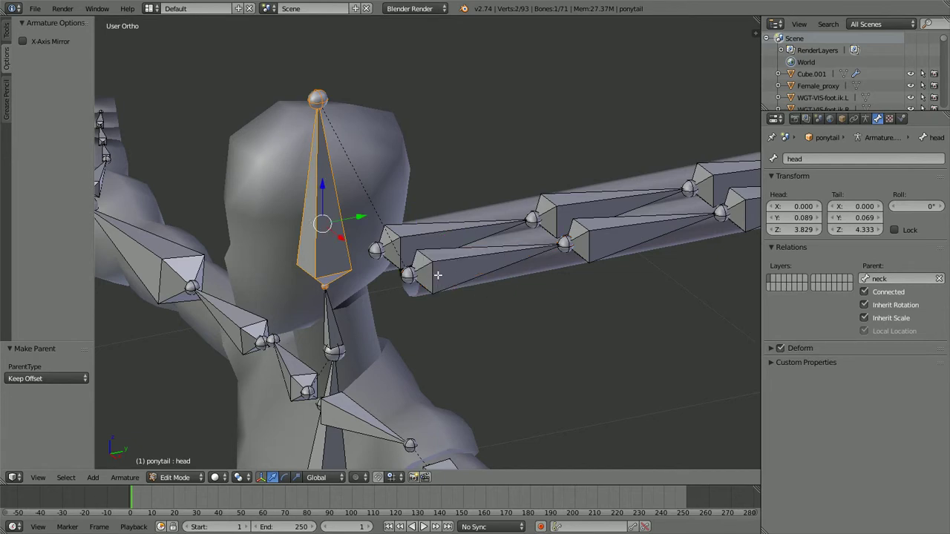
Parent the right ponytail's root bone, ponytail1.R, to the head bone with Keep Offset
right_click(420, 229)
right_click(328, 185, "shift")
key("ctrl+p")
left_click(328, 185)
In Pose Mode, test-rotate the head bone to check that both ponytail chains follow it, and cancel the rotation
middle_click_drag(328, 185, 369, 234)
key("a")
key("ctrl+Tab")
right_click(404, 239)
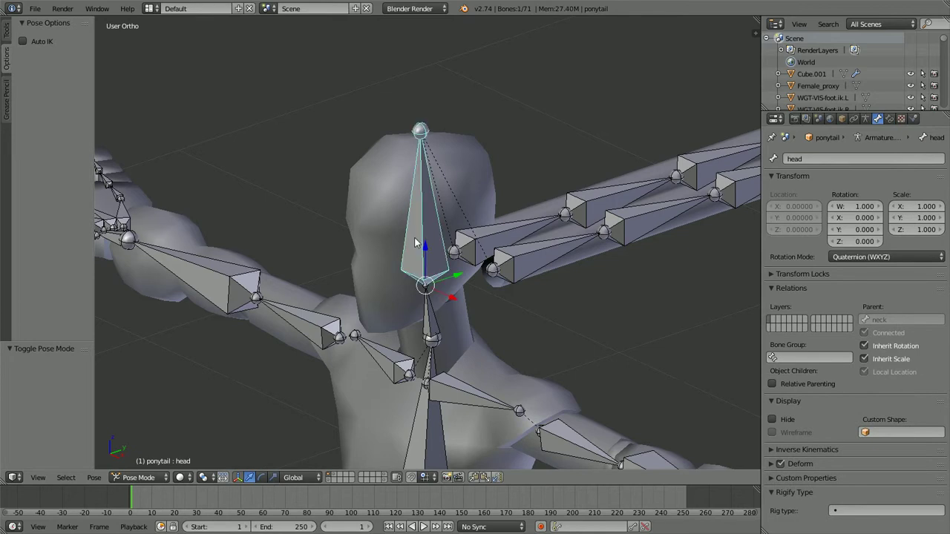
key("r")
key("r")
key("Escape")
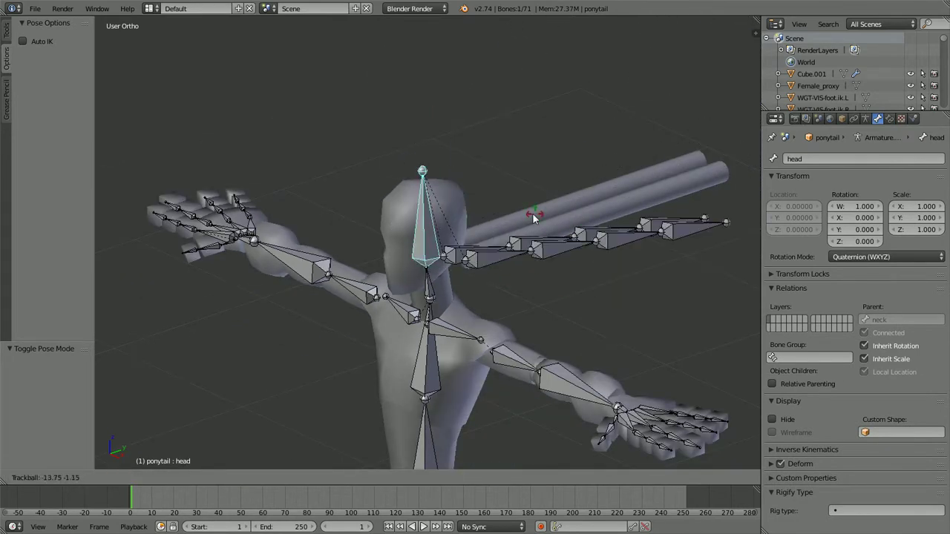
key("ctrl+space")
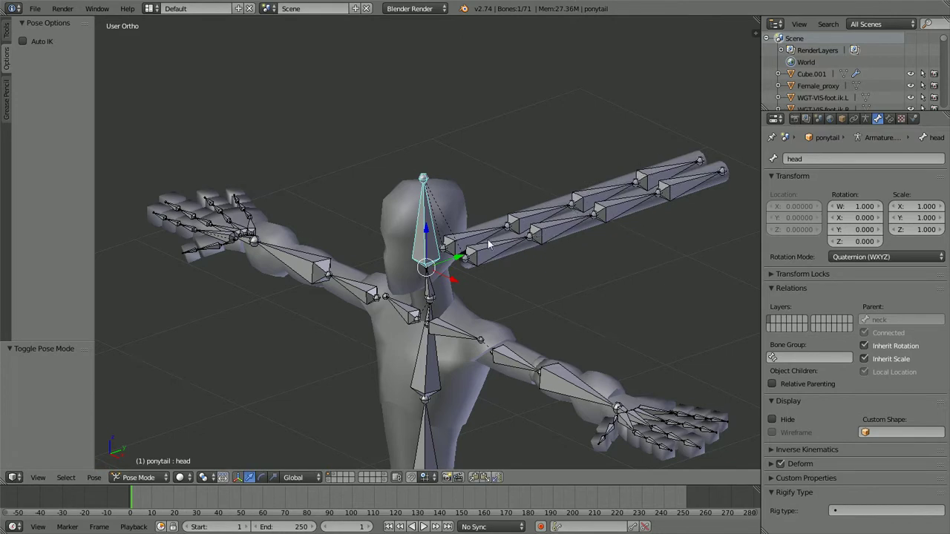
Test-rotate the ponytail tip bones ponytail4.L and ponytail4.R with Trackball rotation, cancelling each rotation
right_click(684, 190)
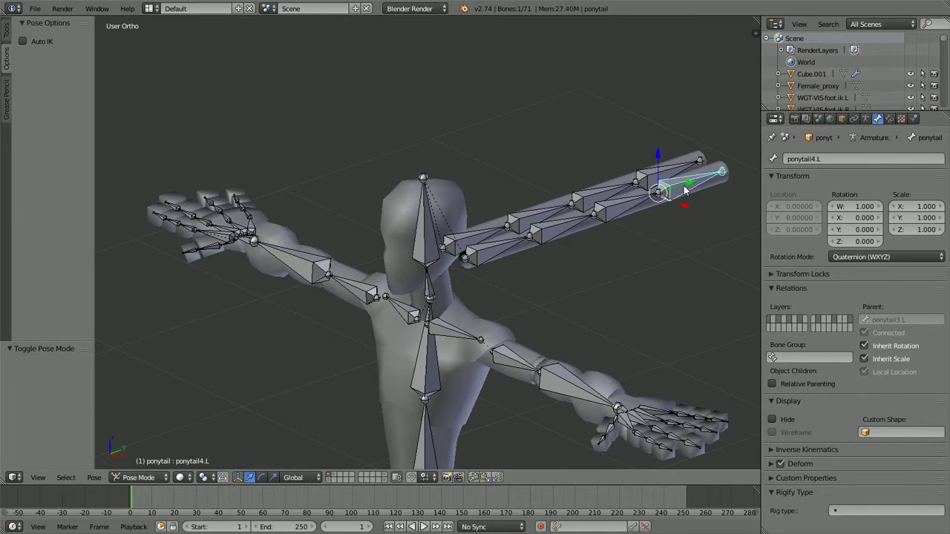
key("r")
key("r")
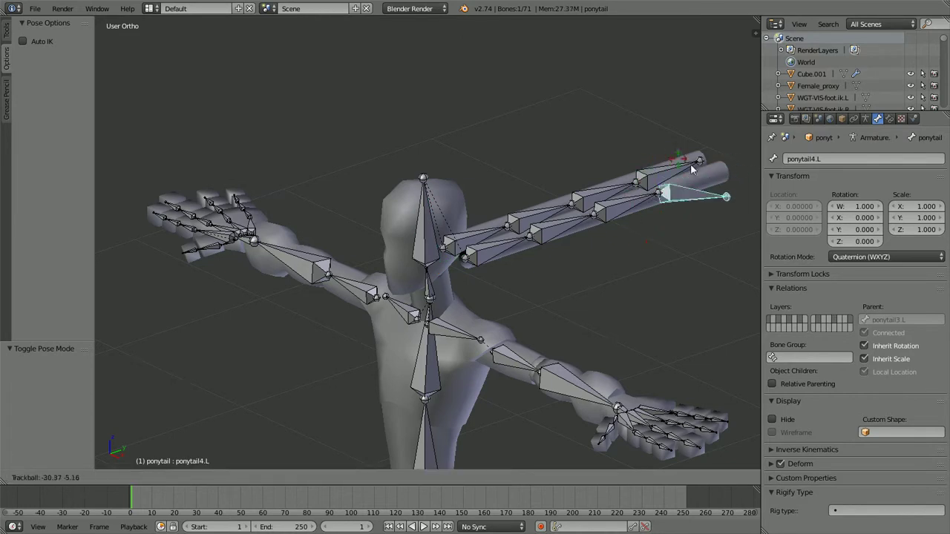
key("Escape")
right_click(659, 177)
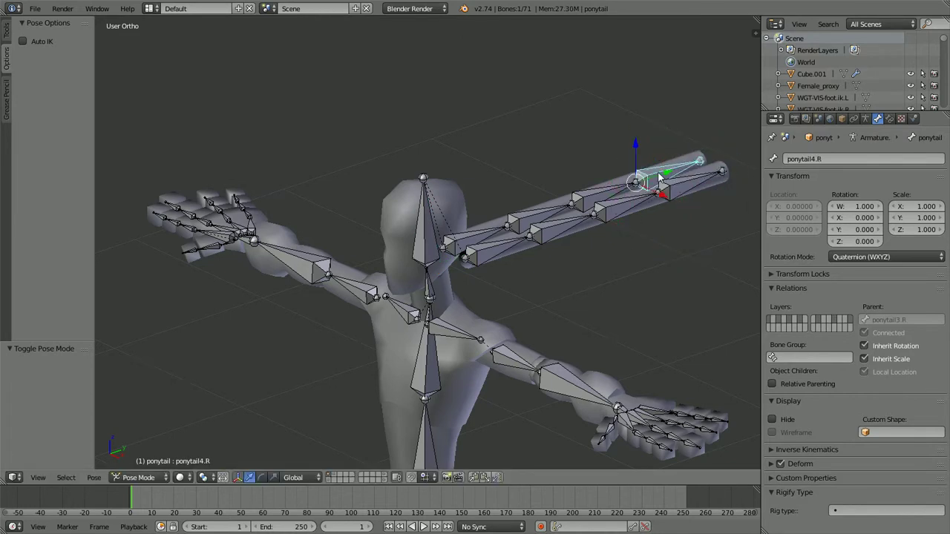
key("r")
key("r")
key("Escape")
Test-rotate ponytail3.R, ponytail2.R and ponytail1.R in turn to check the right chain's hierarchy, cancelling each rotation
right_click(592, 194)
key("r")
key("r")
key("Escape")
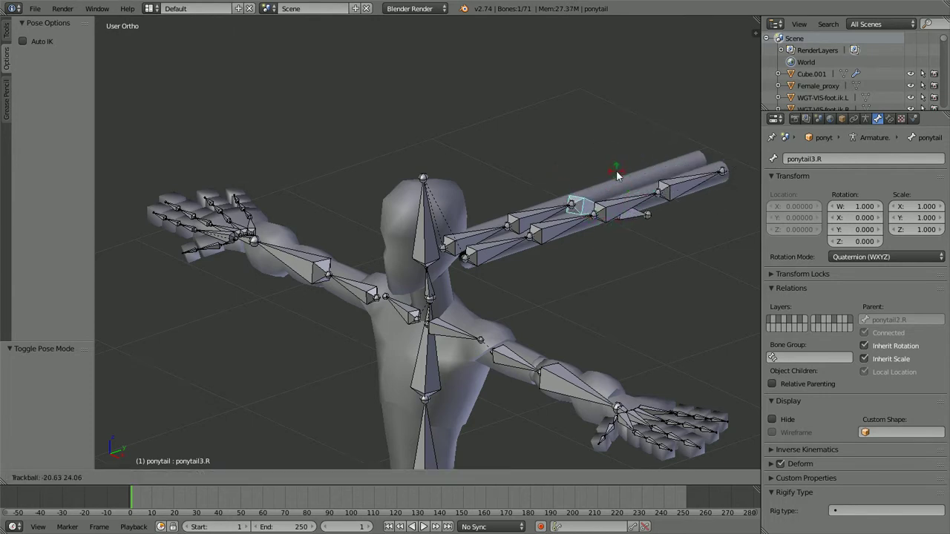
right_click(546, 216)
key("r")
key("r")
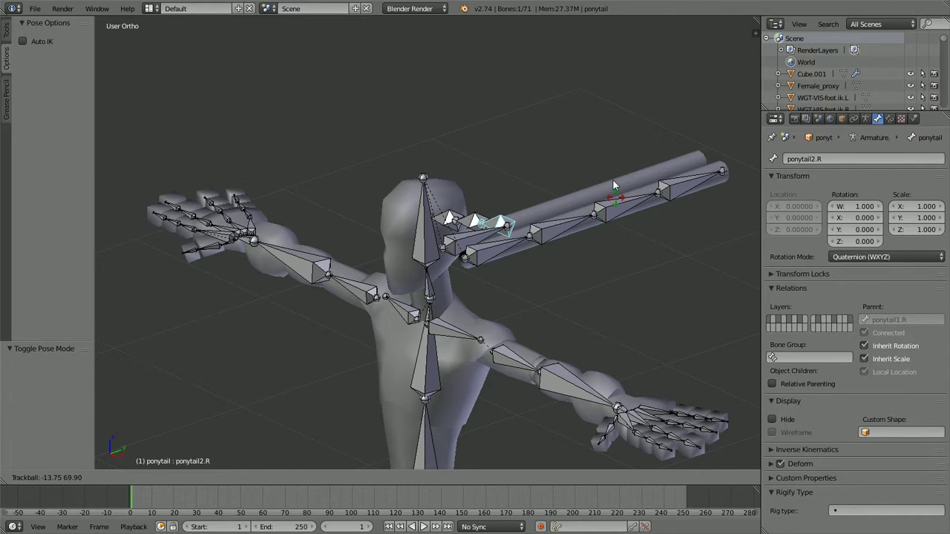
key("Escape")
right_click(477, 235)
key("r")
key("r")
key("Escape")
scroll(499, 231, "up", 4)
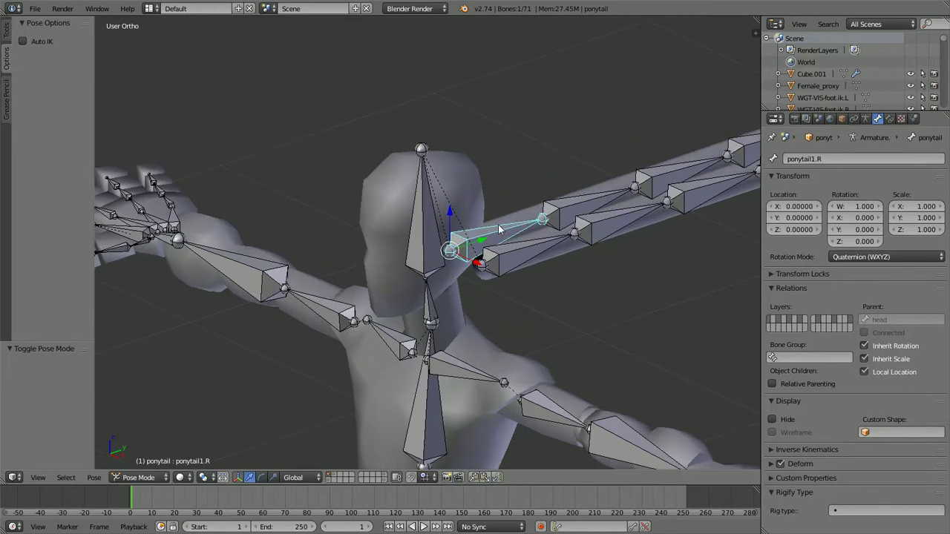
Test-rotate the chest bone to check that the head, arms and ponytails follow it, and cancel the rotation
key("KP_1")
scroll(498, 227, "down", 4)
middle_click_drag(473, 232, 534, 234)
key("a")
key("a")
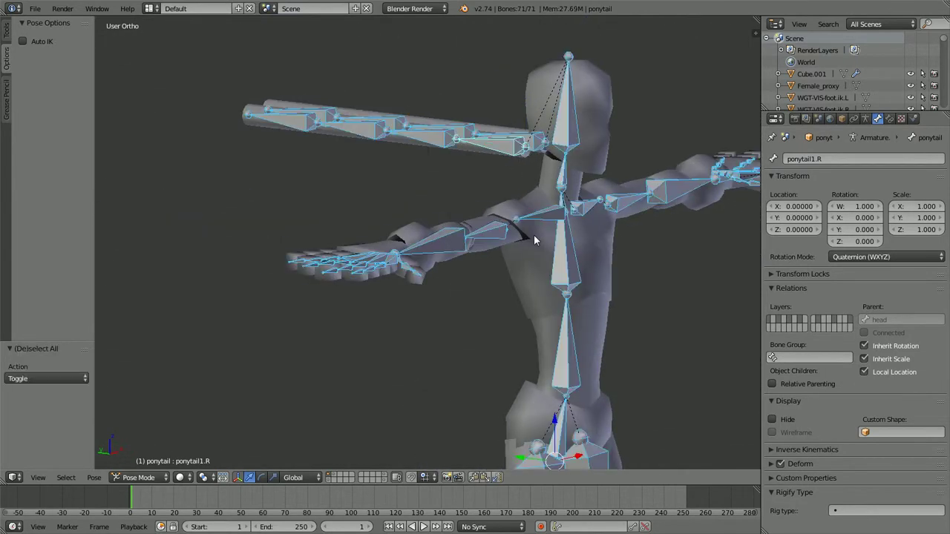
right_click(557, 235)
scroll(557, 236, "down", 2)
key("r")
key("r")
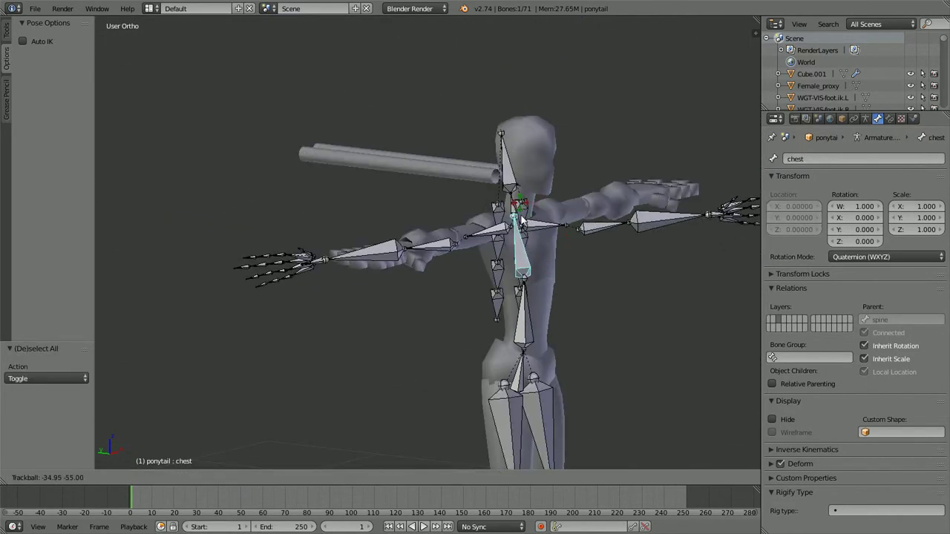
key("Escape")
Clear the bone selection and enable Auto IK for posing the armature
scroll(518, 302, "down", 4)
scroll(518, 302, "up", 8)
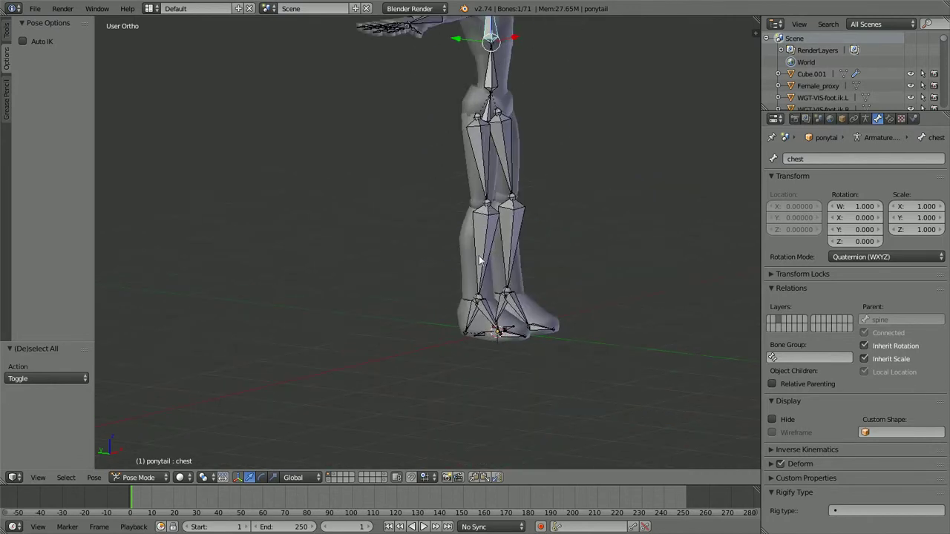
scroll(395, 272, "down", 3)
right_click(401, 279)
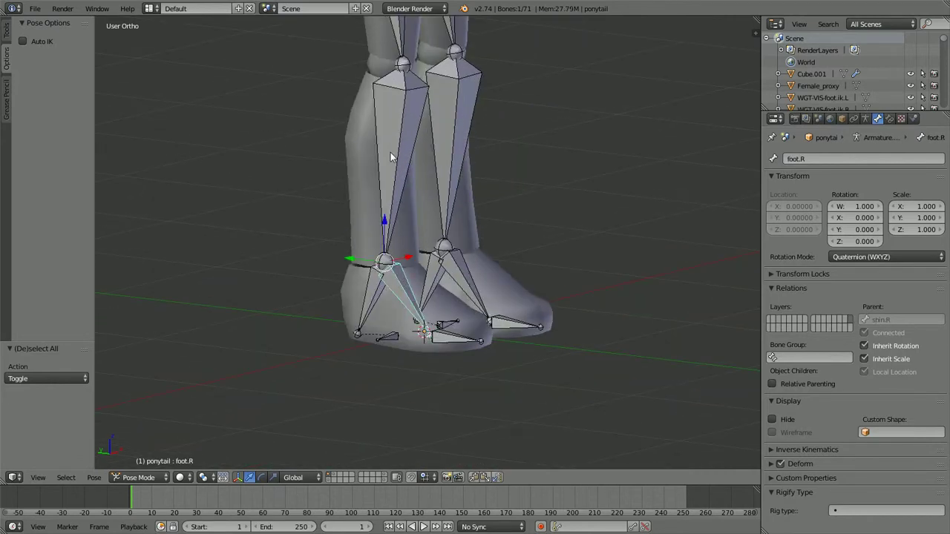
scroll(390, 152, "down", 4)
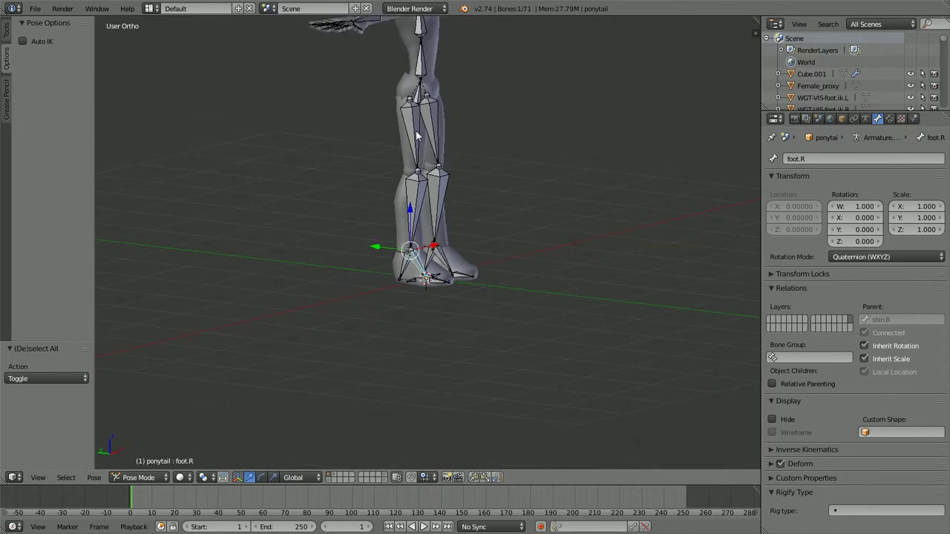
middle_click_drag(415, 131, 424, 229, "shift")
scroll(432, 232, "up", 3)
scroll(436, 230, "down", 2)
key("a")
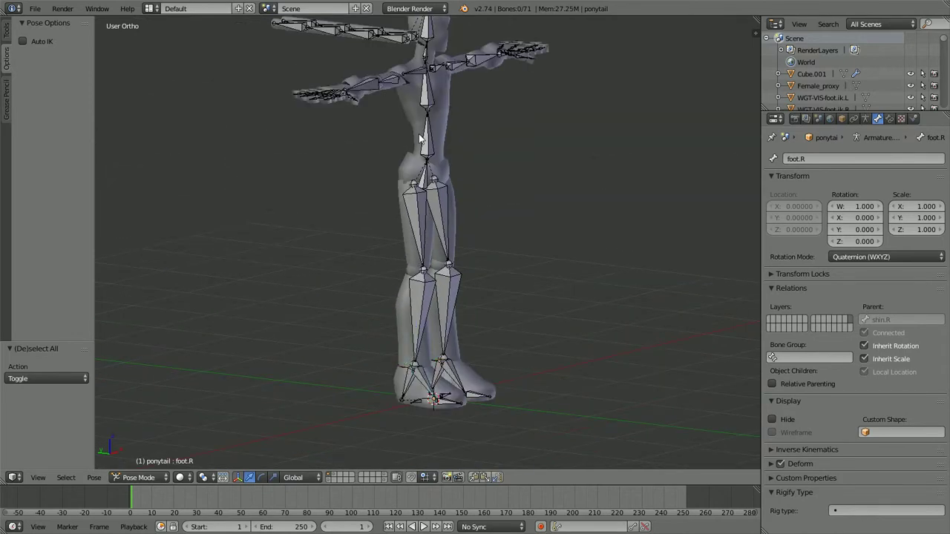
middle_click_drag(421, 123, 417, 155, "shift")
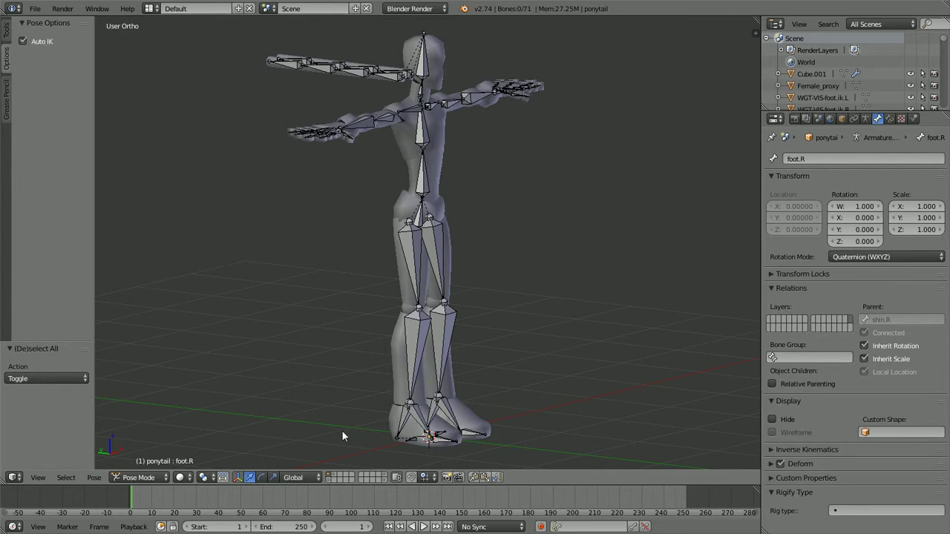
Test-move foot.R and heel.R along global Z with Auto IK, cancelling both moves
right_click(419, 417)
key("g")
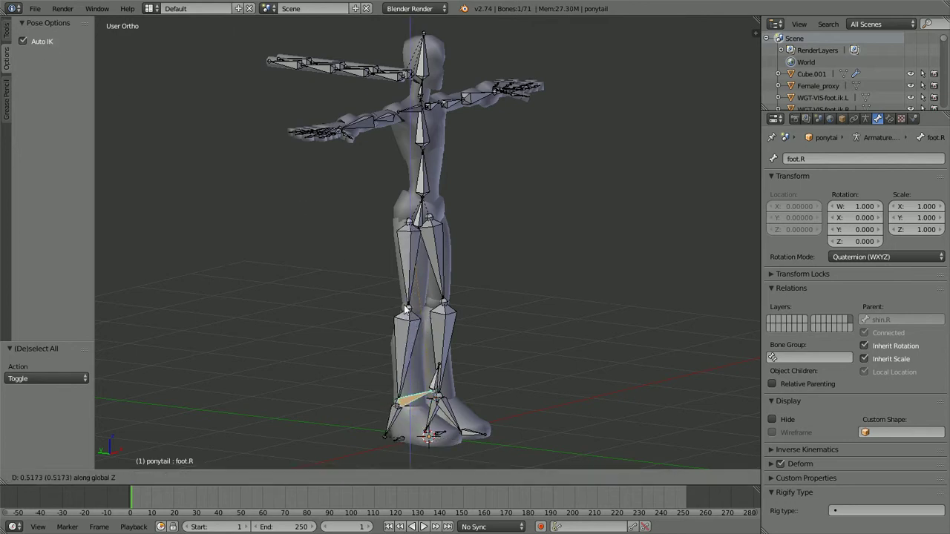
right_click(403, 381)
right_click(398, 414)
key("g")
key("z")
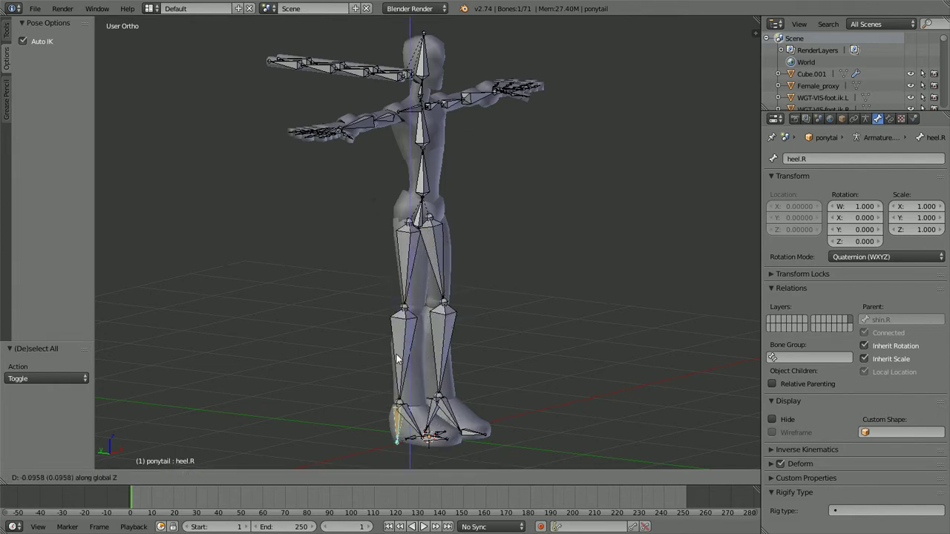
right_click(397, 356)
Test-move the spine and hips bones along global Z with Auto IK, cancelling each move
right_click(423, 167)
key("g")
key("z")
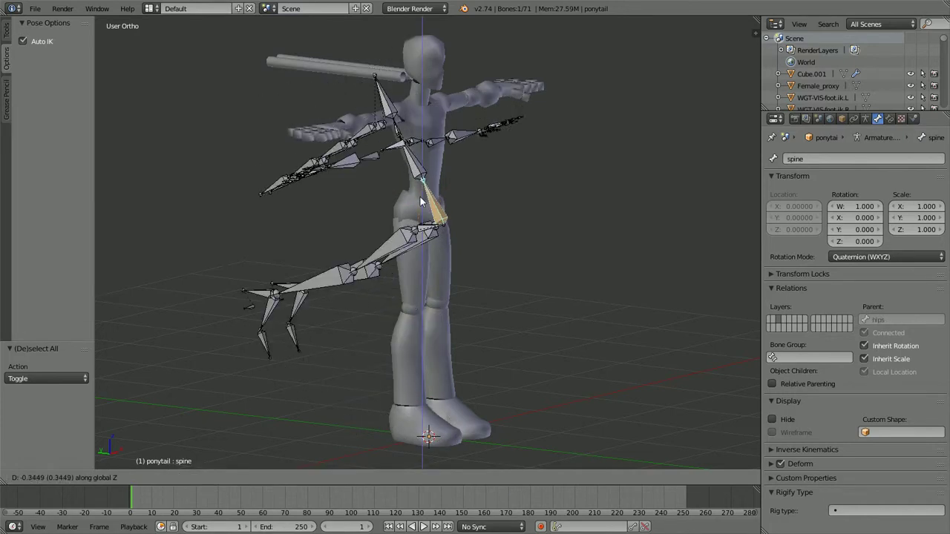
right_click(420, 188)
right_click(421, 205)
key("g")
key("z")
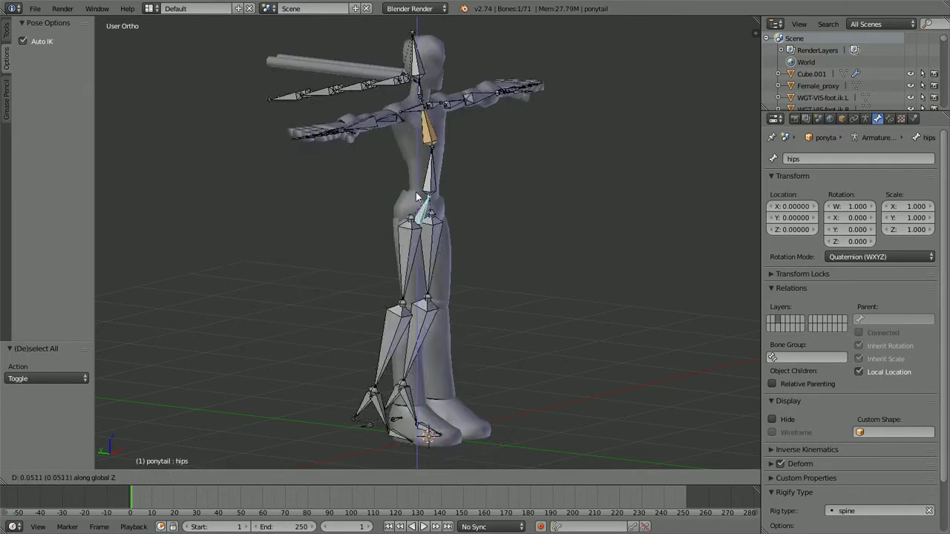
key("Escape")
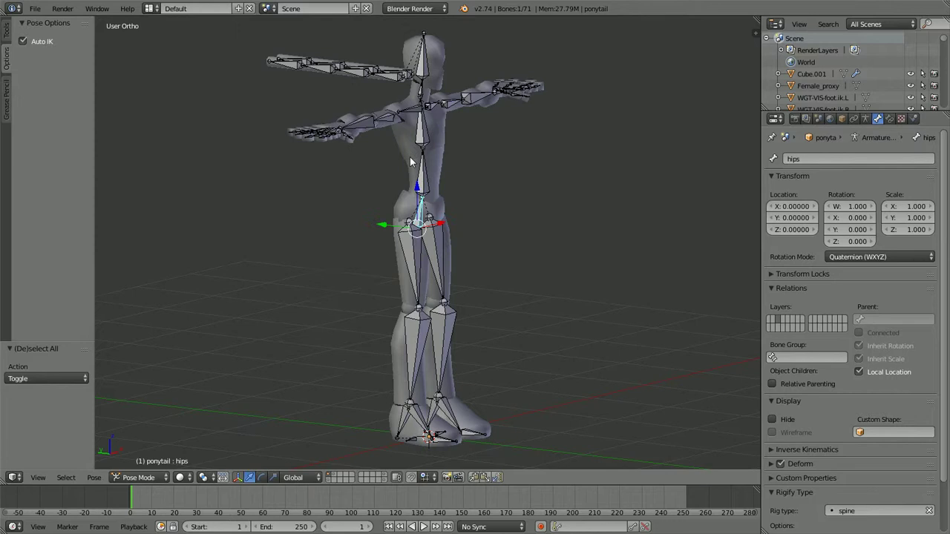
right_click(419, 141)
key("g")
key("z")
key("Escape")
right_click(408, 170)
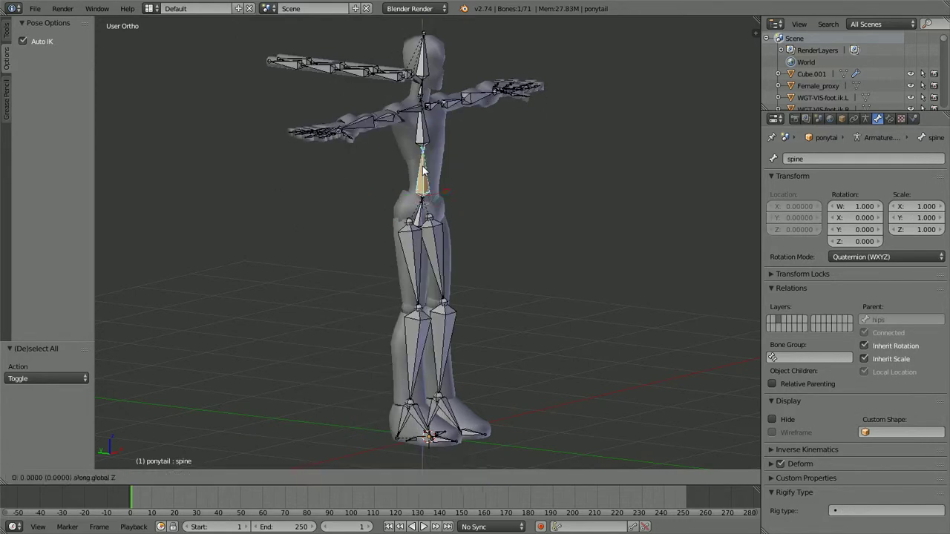
In the right side view, test-move the ponytail tip bone ponytail4.L with Auto IK and cancel the move
right_click(290, 75)
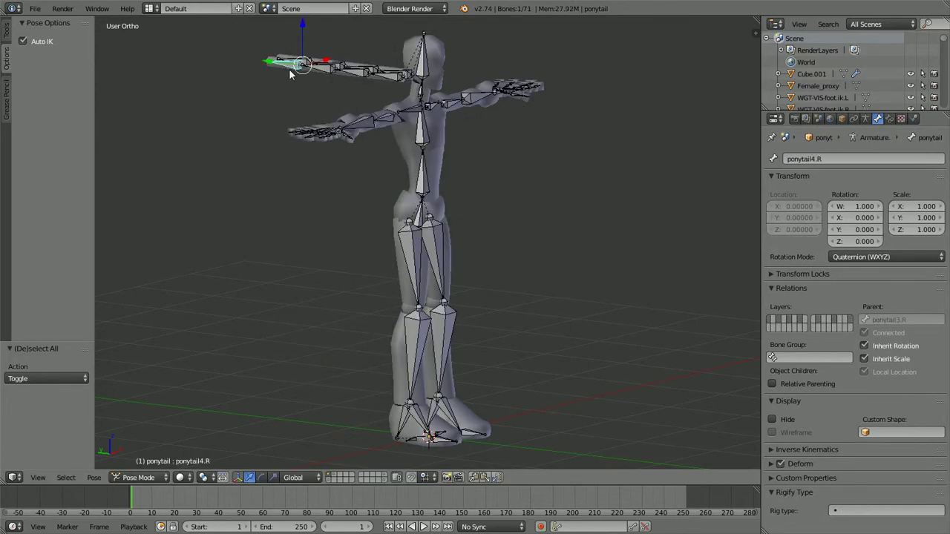
key("KP_3")
key("KP_Decimal")
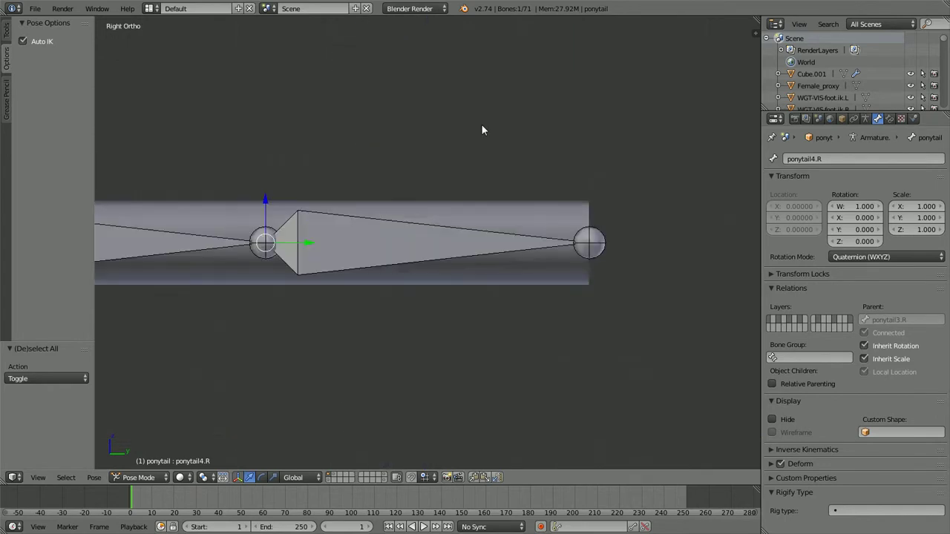
scroll(488, 168, "down", 4)
right_click(431, 239)
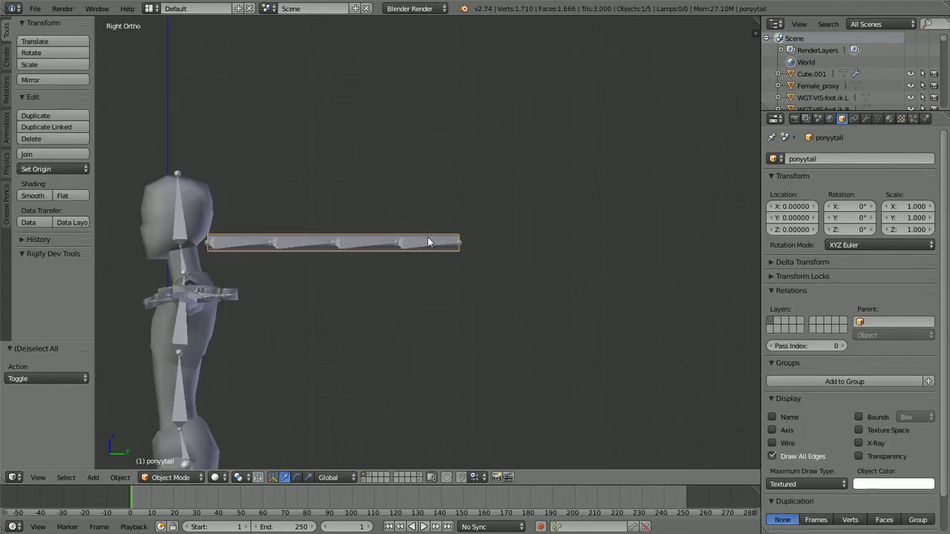
right_click(430, 239)
key("g")
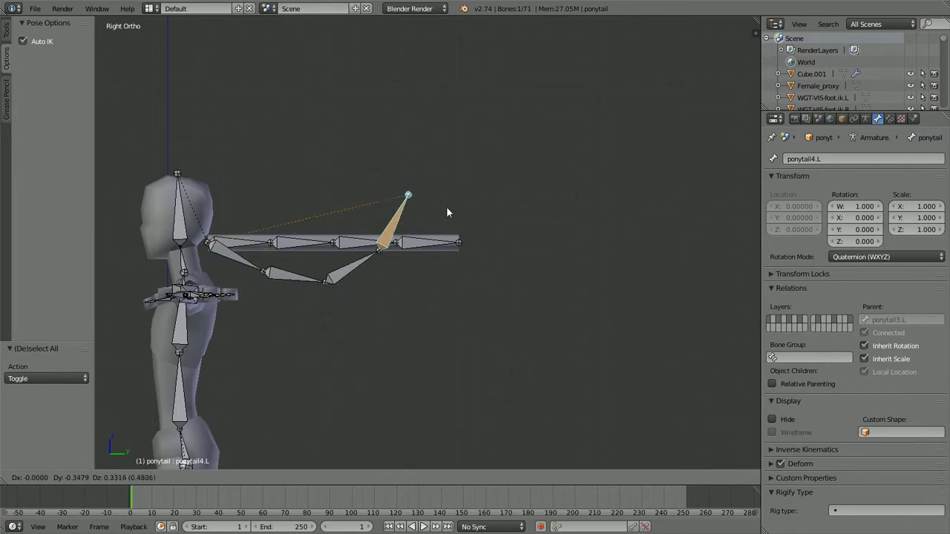
key("Escape")
Disable Auto IK and hide the tool shelf
left_click(23, 41)
scroll(227, 269, "down", 3)
key("KP_1")
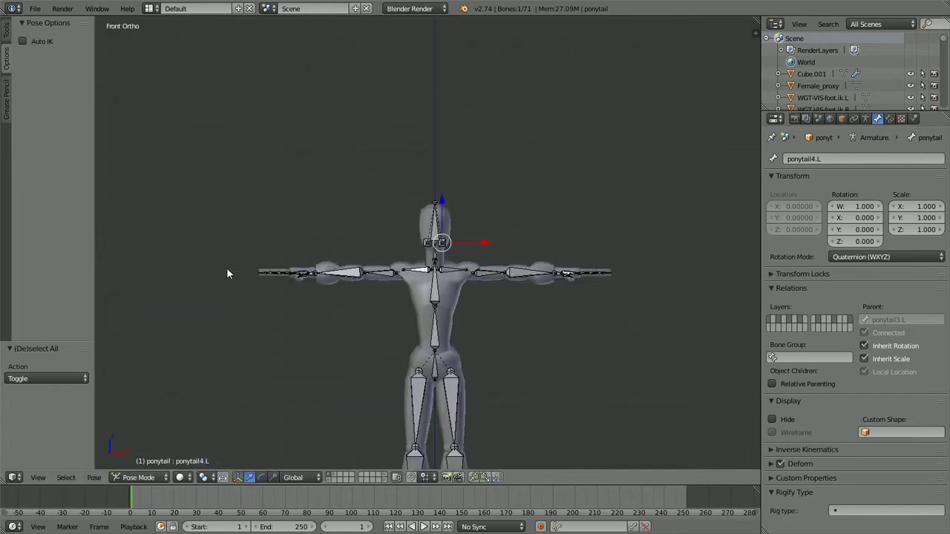
key("t")
scroll(359, 199, "up", 3)
middle_click_drag(359, 199, 343, 228)
In Object Mode, parent the Female_proxy mesh to the ponytail armature using Armature Deform With Automatic Weights
right_click(343, 229)
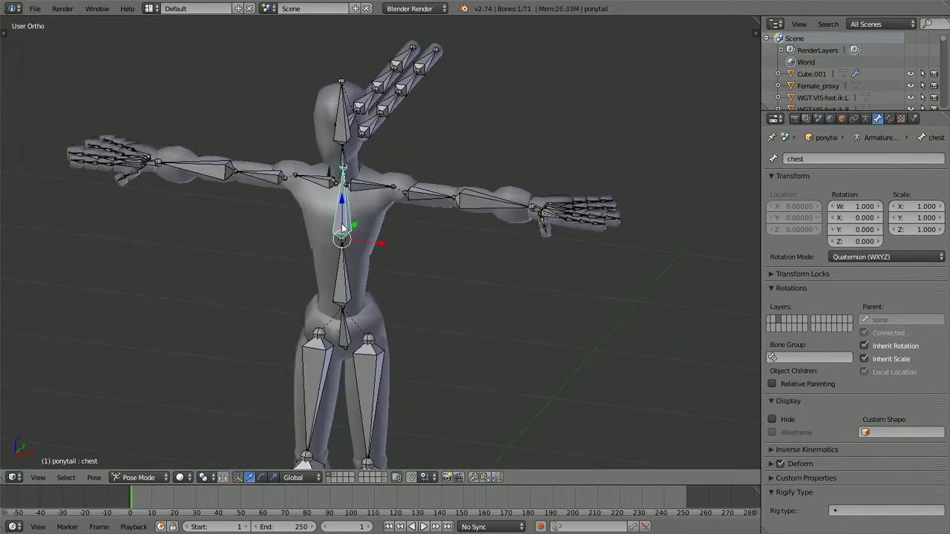
key("ctrl+Tab")
right_click(385, 204)
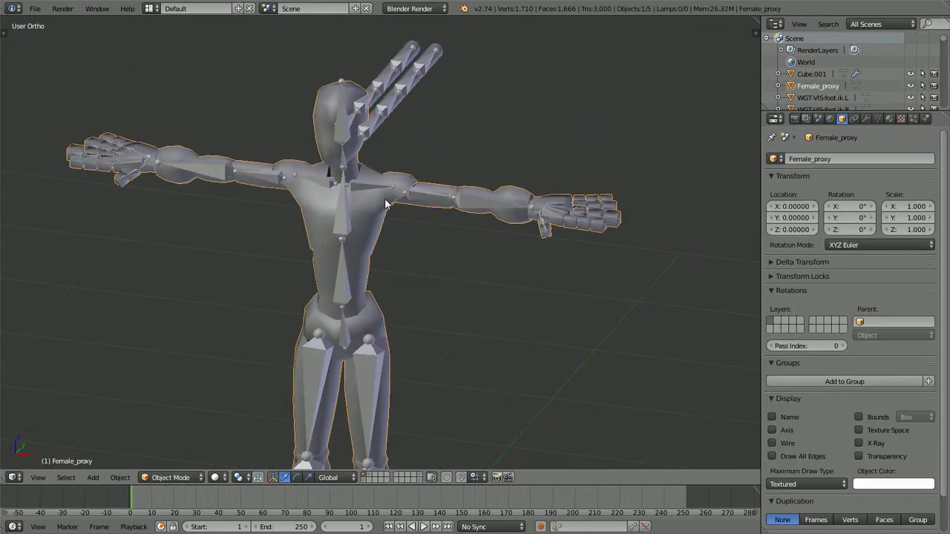
middle_click_drag(328, 214, 358, 213)
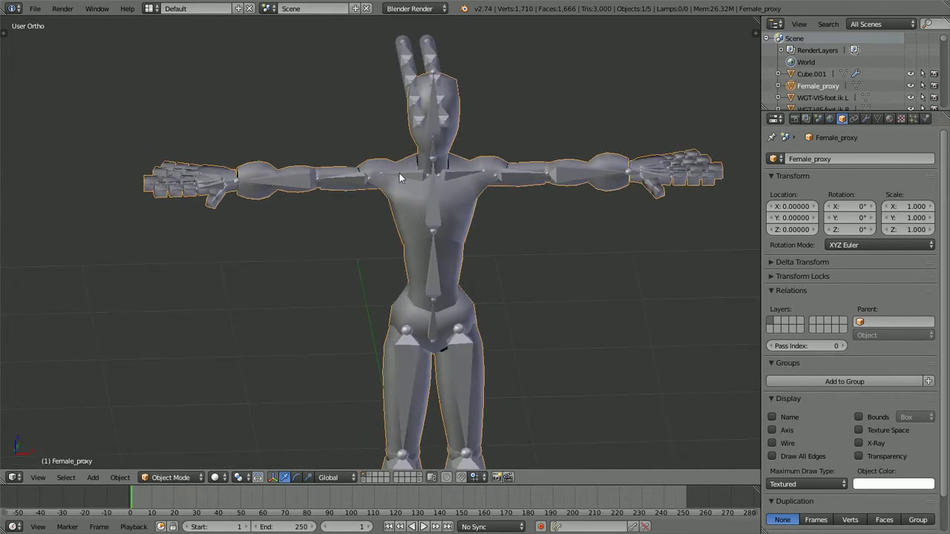
key("g")
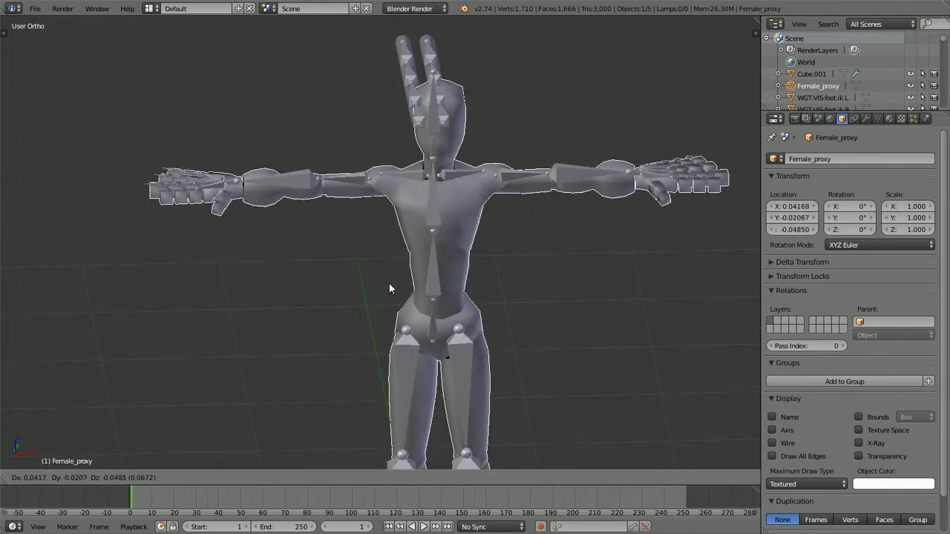
right_click(366, 297)
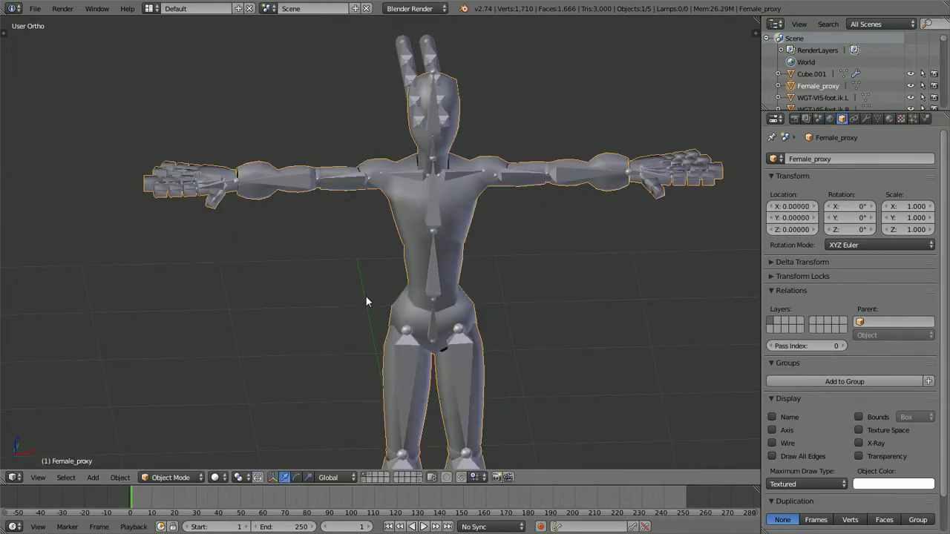
right_click(432, 205, "shift")
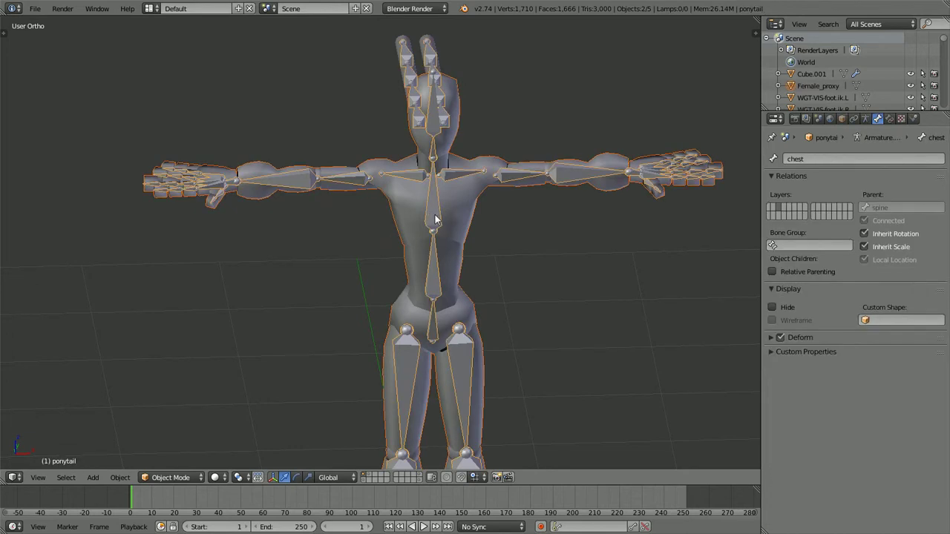
key("ctrl+p")
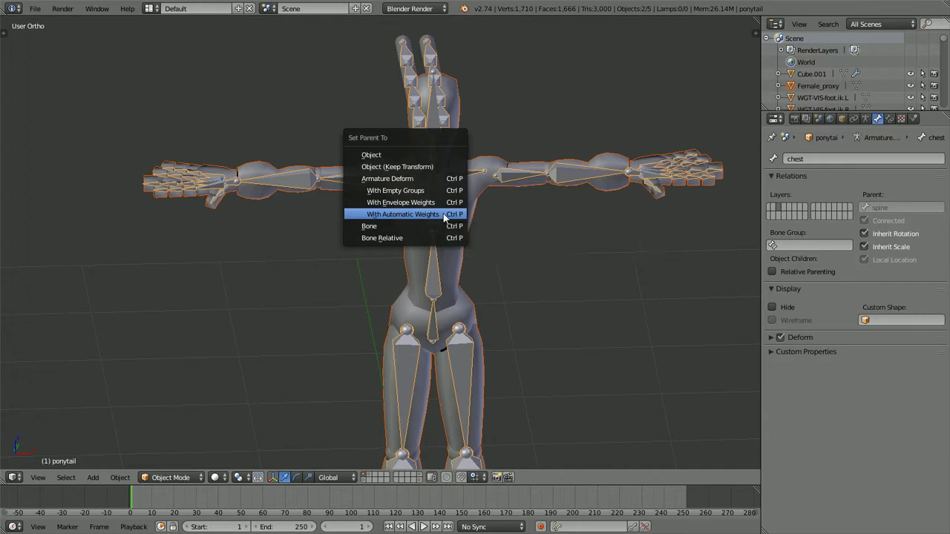
left_click(443, 214)
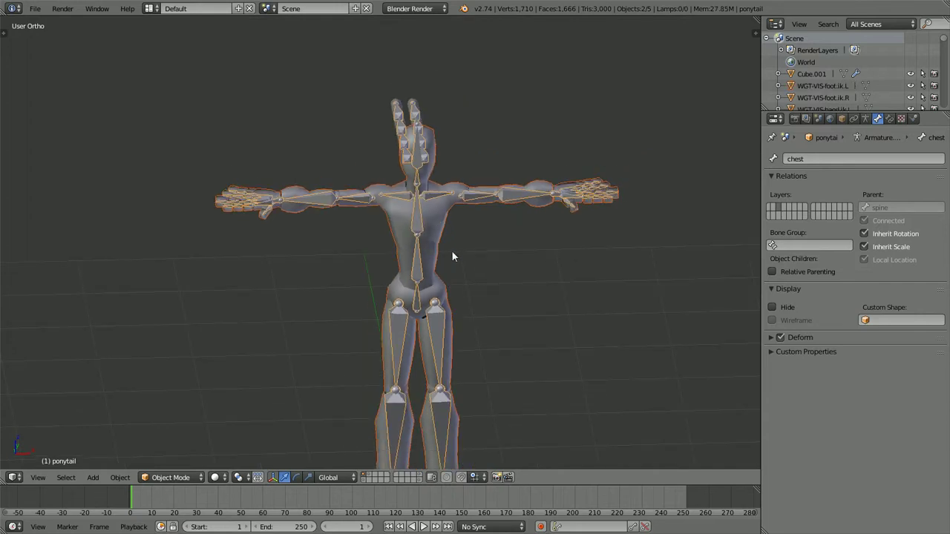
Select only the ponytail armature and switch it to Pose Mode
middle_click_drag(483, 278, 413, 260)
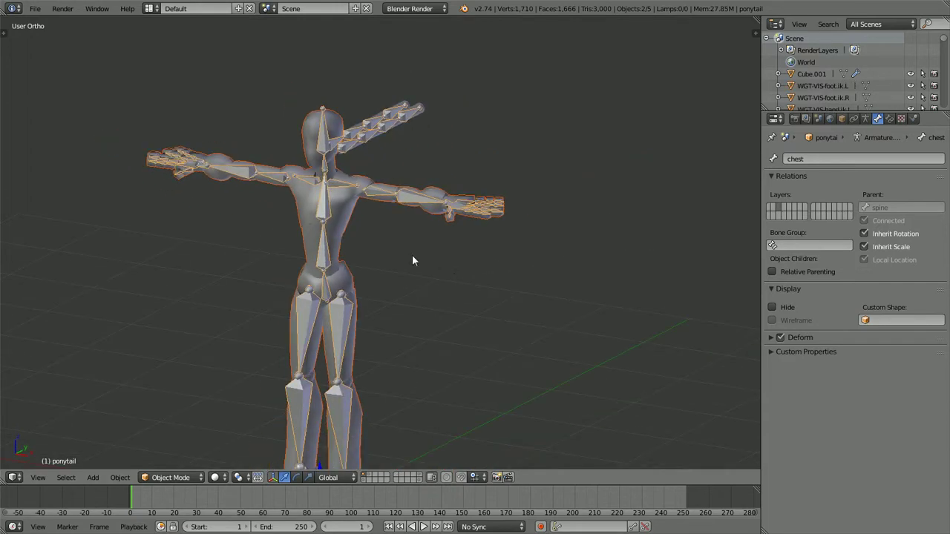
right_click(324, 215)
right_click(323, 214)
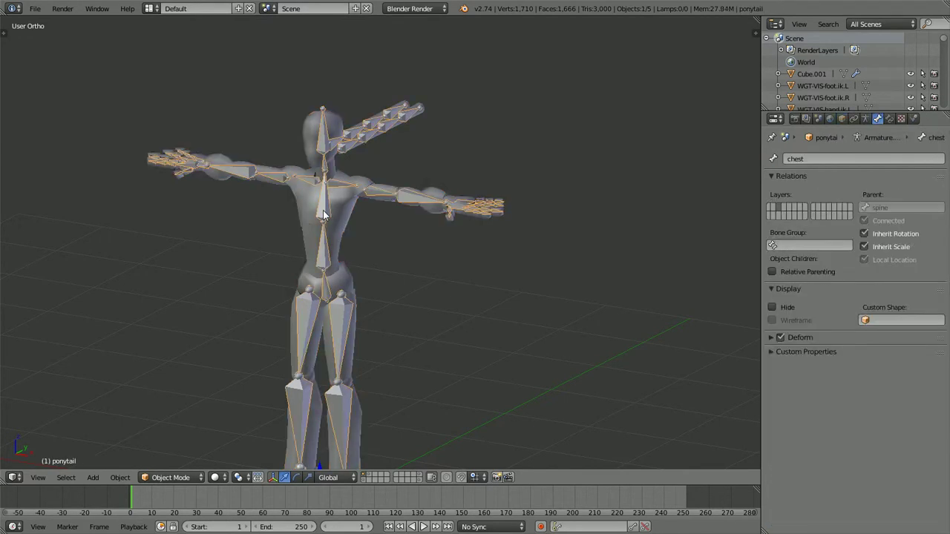
middle_click_drag(324, 215, 357, 219)
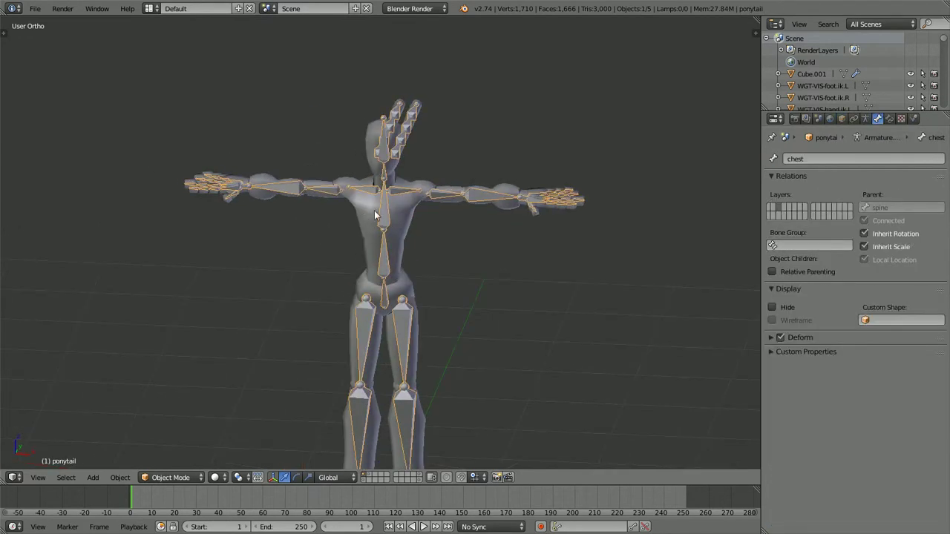
key("ctrl+Tab")
Put the Female_proxy mesh in Weight Paint mode and select the chest bone to display its weights
scroll(374, 211, "up", 3)
middle_click_drag(374, 211, 446, 230, "shift")
right_click(441, 227)
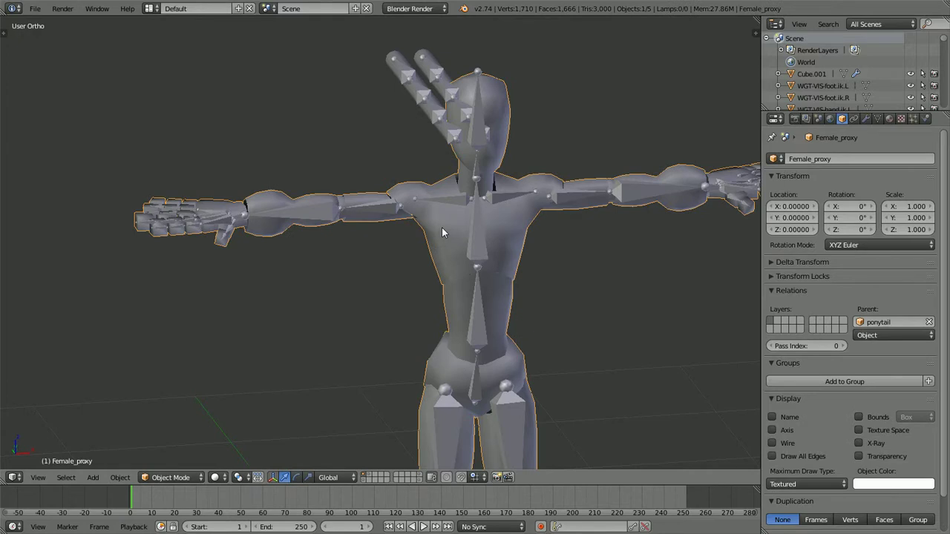
key("ctrl+Tab")
right_click(472, 233)
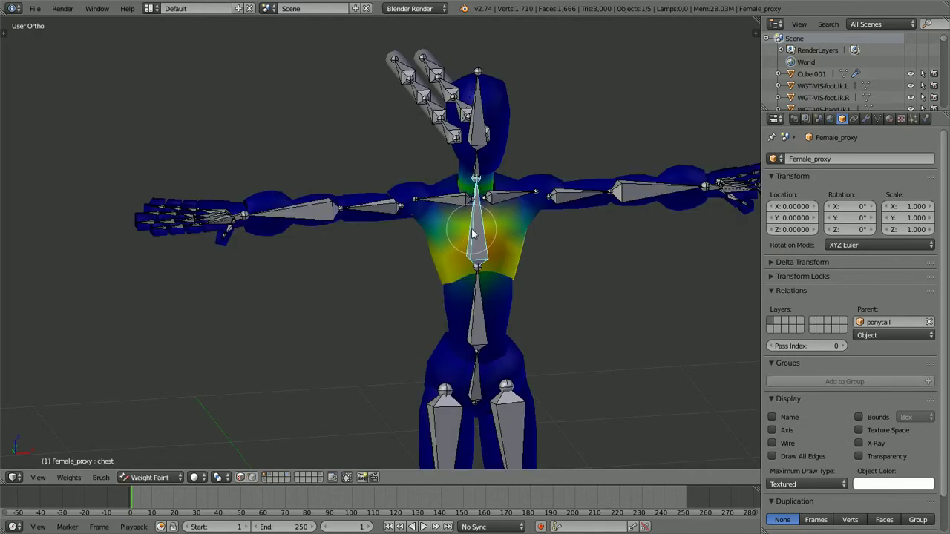
In front view, test-rotate the chest bone to check how its weights deform the torso, cancelling each rotation
key("KP_1")
scroll(383, 266, "up", 6)
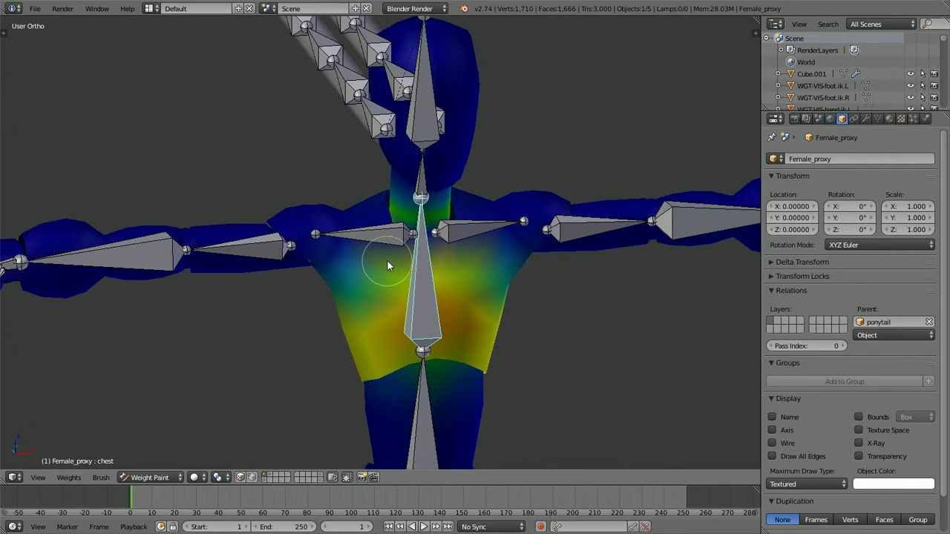
scroll(387, 266, "down", 5)
scroll(431, 260, "up", 4)
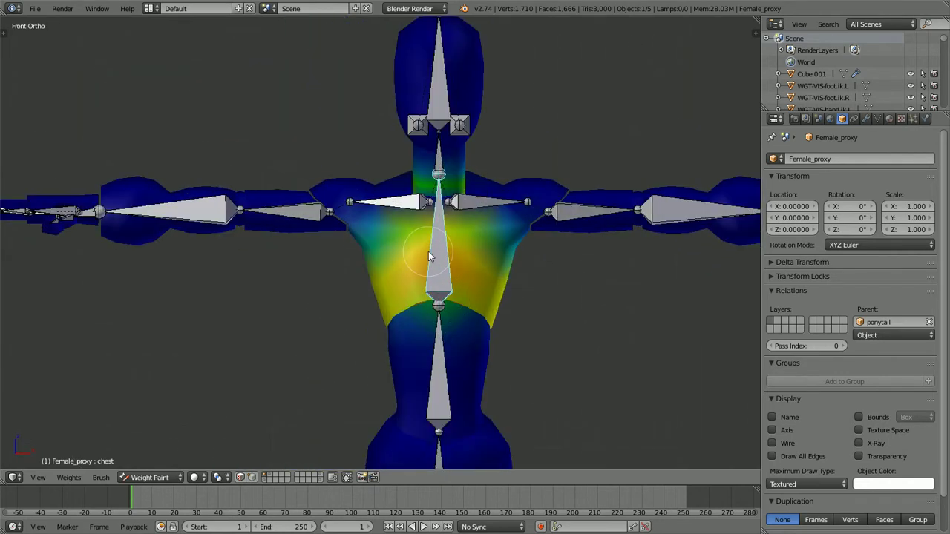
key("r")
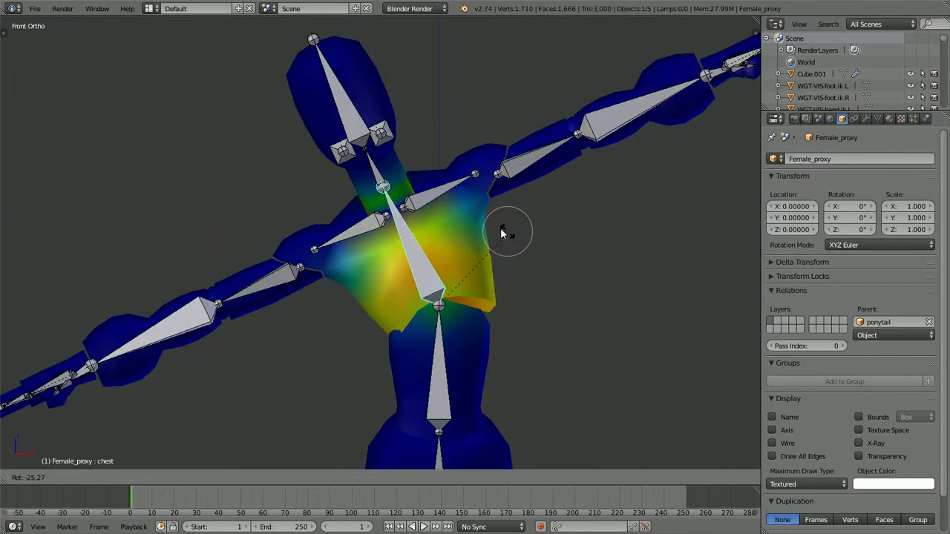
key("Escape")
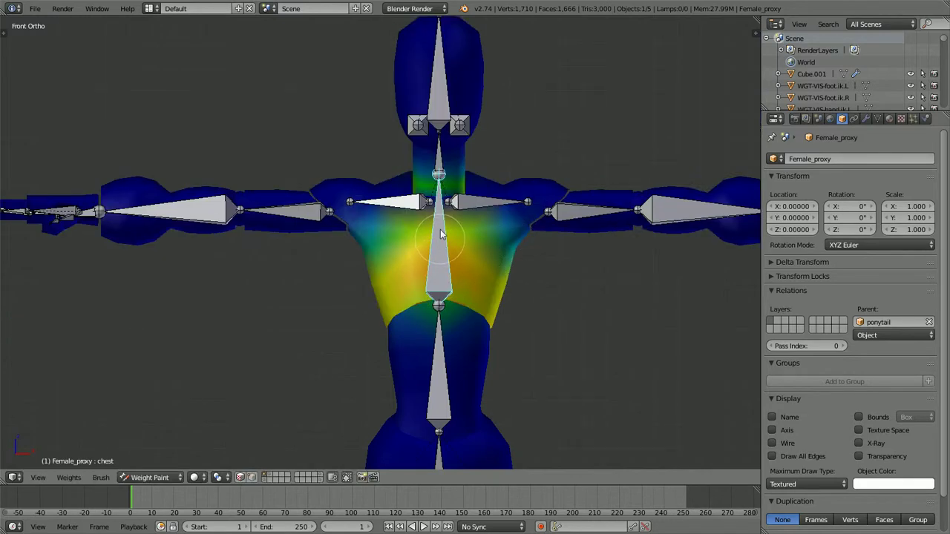
mouse_move(424, 172)
left_mouse_down()
mouse_move(369, 222)
mouse_move(405, 288)
left_mouse_up()
middle_click_drag(370, 277, 602, 275)
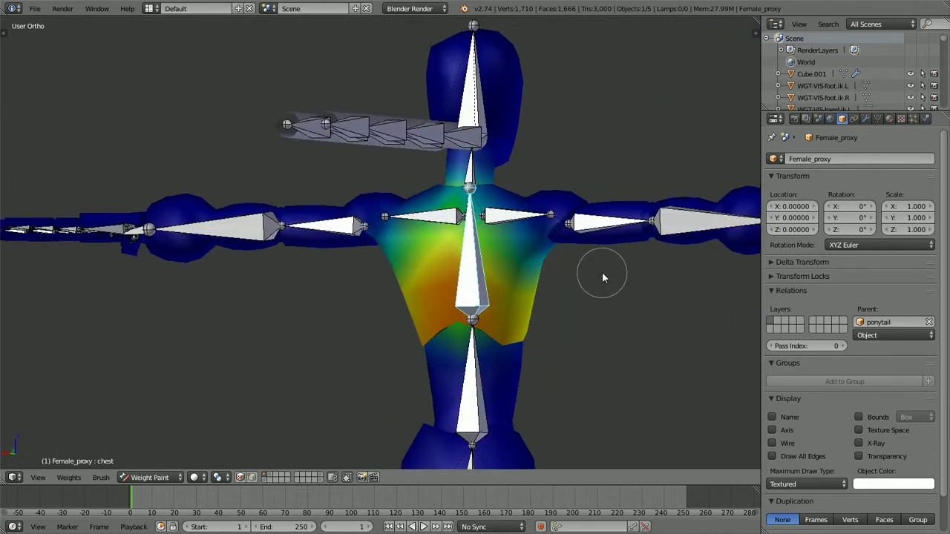
key("KP_1")
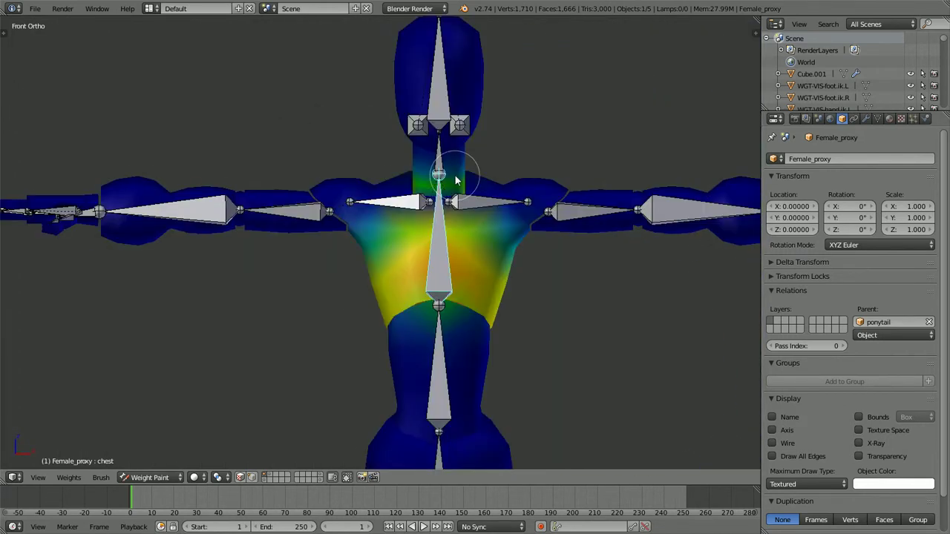
scroll(517, 238, "down", 2)
key("r")
right_click(510, 241)
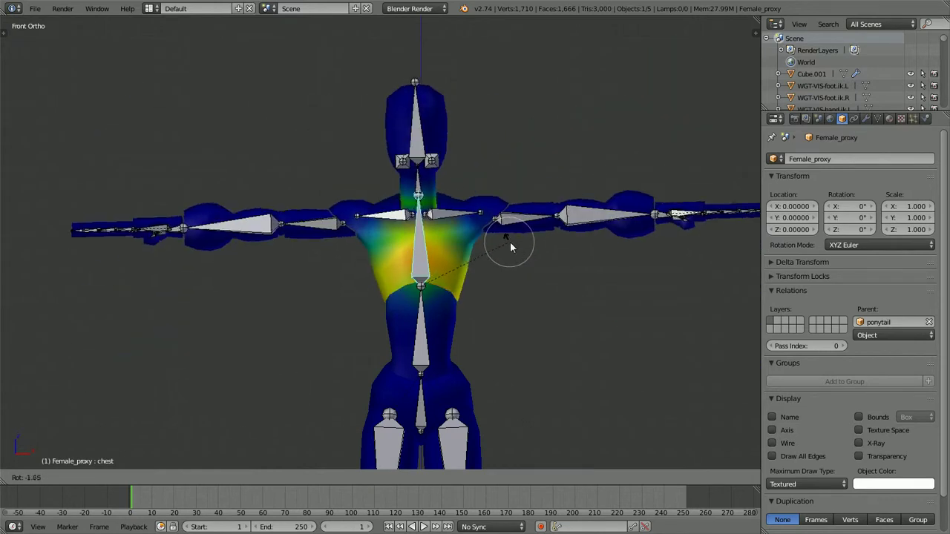
scroll(454, 254, "up", 3)
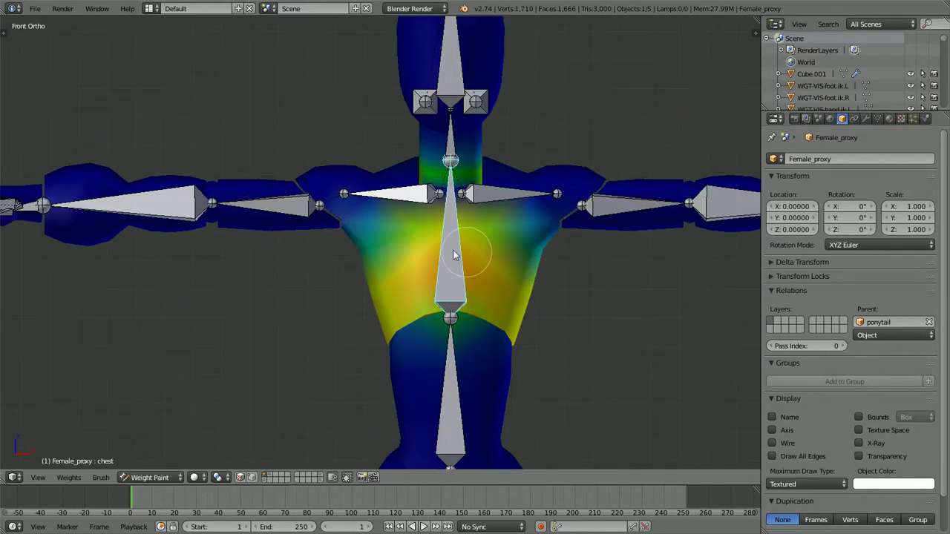
Test-rotate the shoulder.R and upper_arm.R bones to check their weights, cancelling each rotation
right_click(379, 195)
key("r")
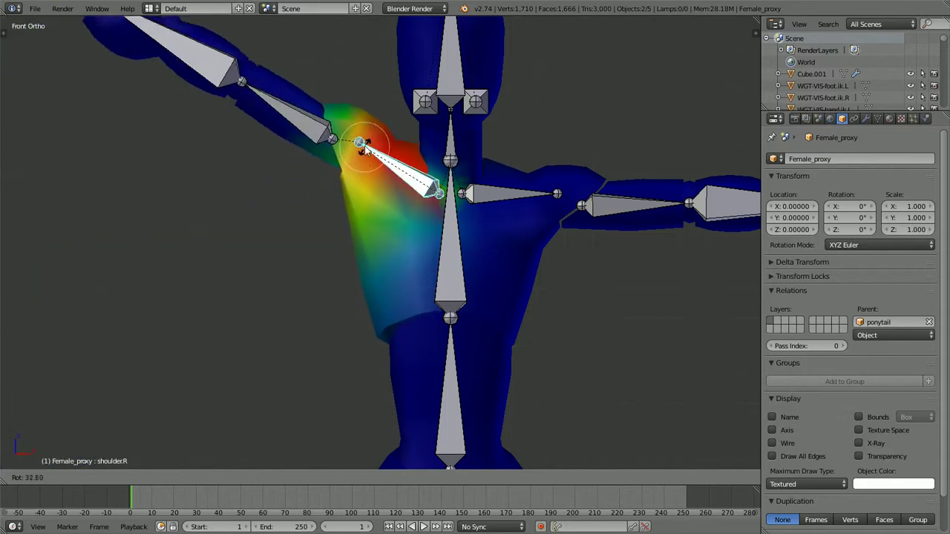
right_click(296, 216)
right_click(292, 208)
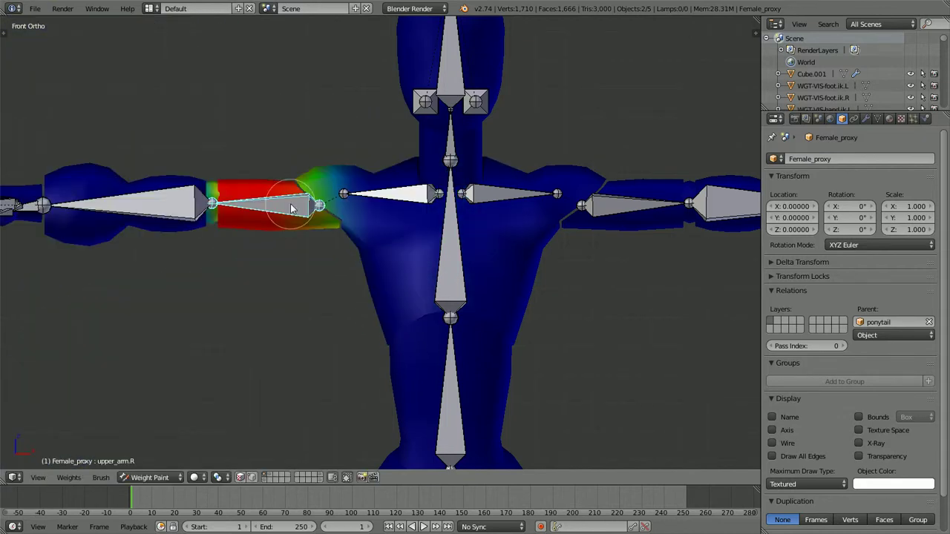
key("r")
right_click(294, 195)
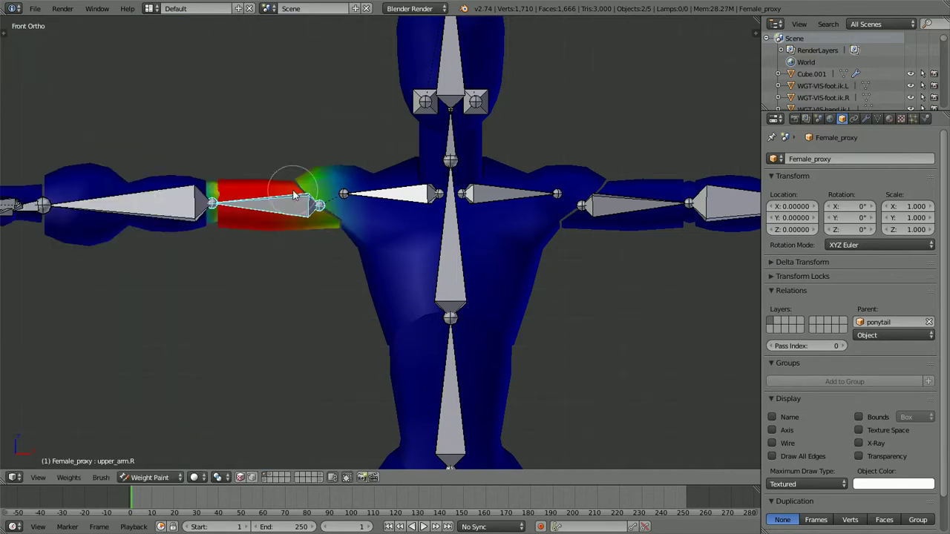
Select the forearm.R bone and test-rotate it to check the elbow deformation, cancelling each rotation
right_click(164, 206)
key("r")
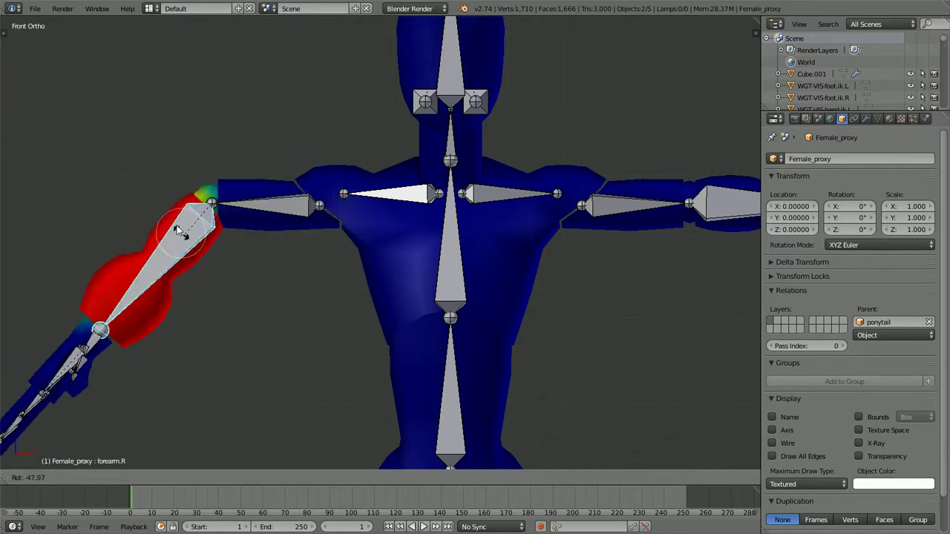
right_click(206, 238)
scroll(205, 238, "up", 4)
middle_click_drag(324, 276, 397, 277, "shift")
scroll(397, 279, "up", 1)
scroll(390, 278, "down", 2)
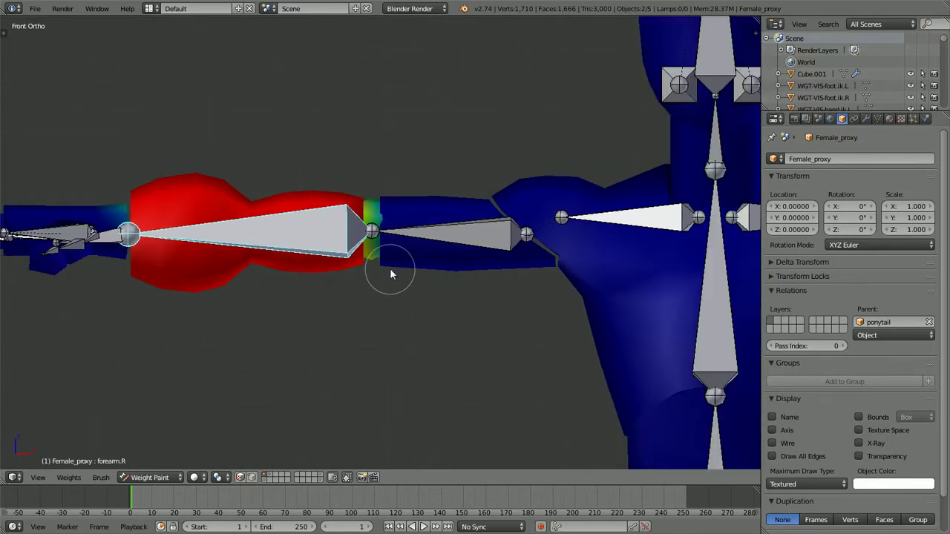
key("r")
key("r")
right_click(297, 154)
key("r")
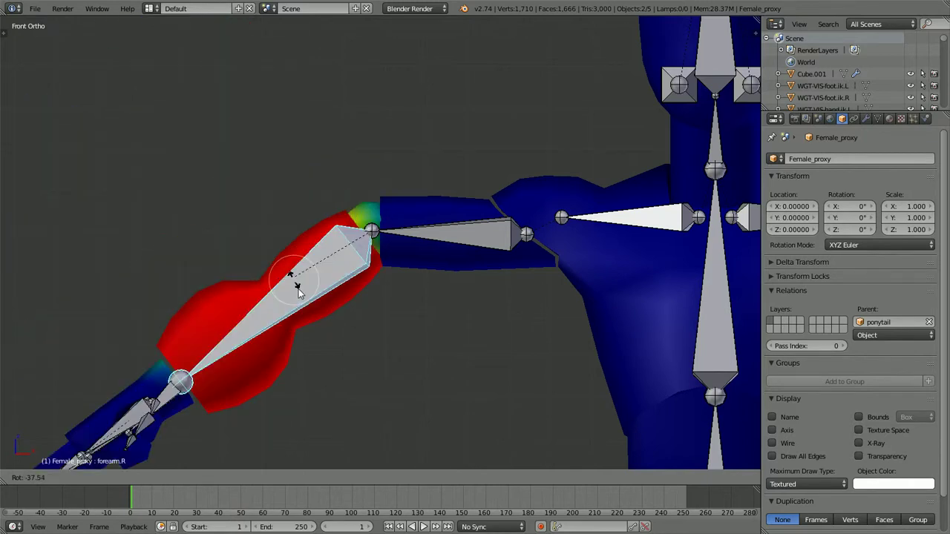
right_click(327, 305)
Select upper_arm.R again, test-rotate it against the shoulder, and cancel the rotation
right_click(424, 241)
key("r")
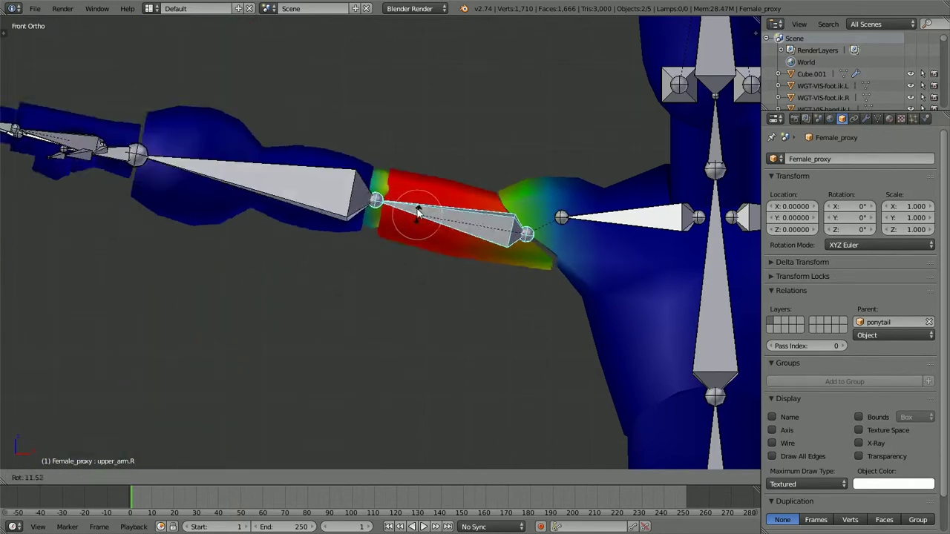
right_click(406, 246)
scroll(373, 230, "up", 4)
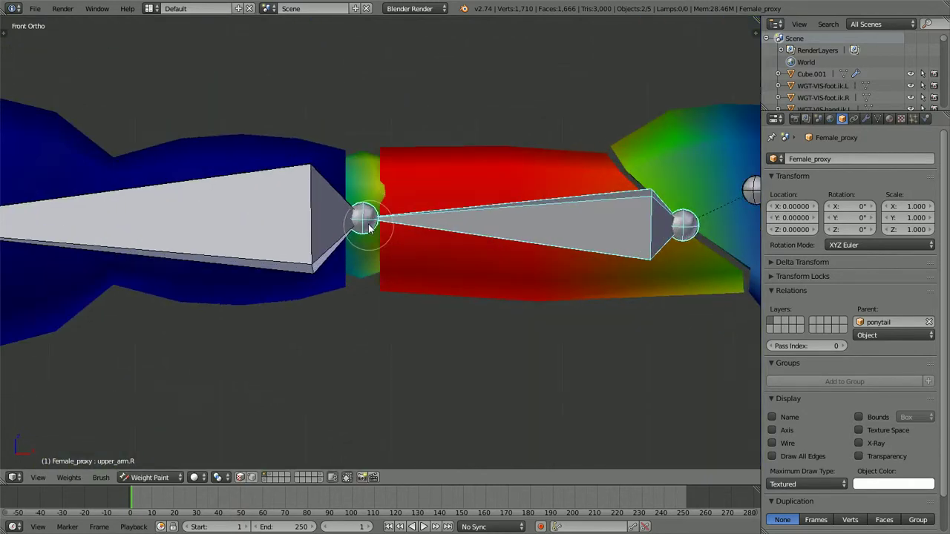
Test-rotate forearm.R freely and in the view plane with wireframe shading to inspect the elbow joint, cancelling the rotation
right_click(322, 208)
key("r")
key("r")
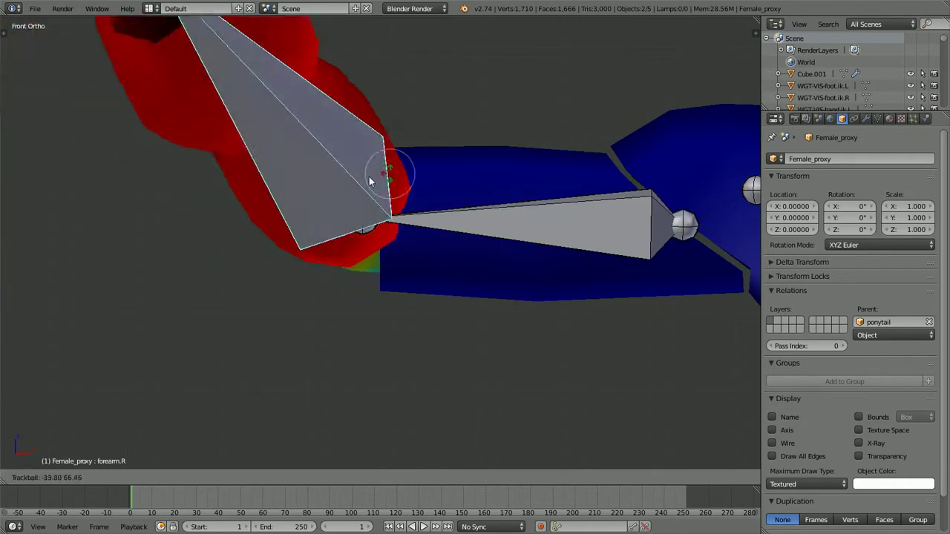
key("r")
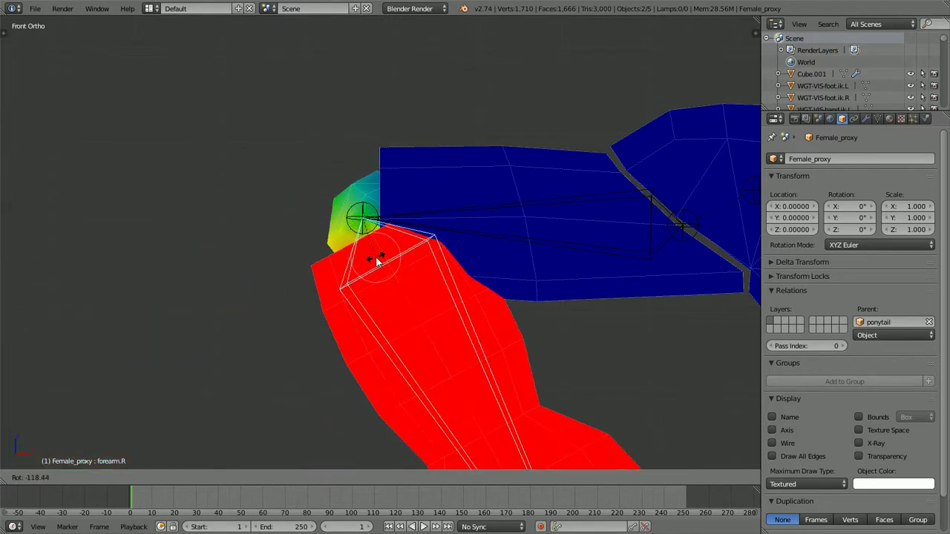
right_click(305, 205)
scroll(317, 211, "down", 2)
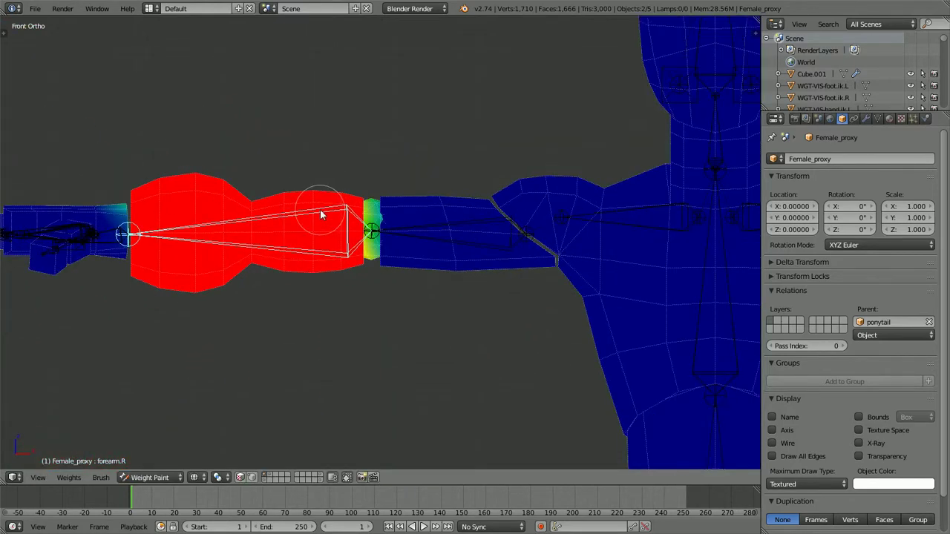
scroll(320, 210, "up", 1)
scroll(319, 210, "down", 2)
Show Female_proxy's vertex groups and, in Edit Mode with solid shading, select all vertices assigned to the forearm.R group
left_click(878, 118)
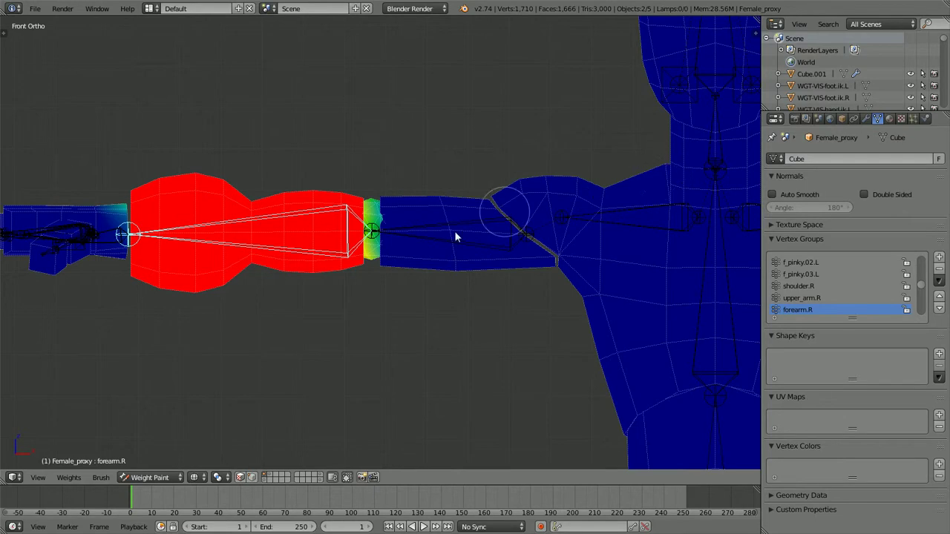
key("Tab")
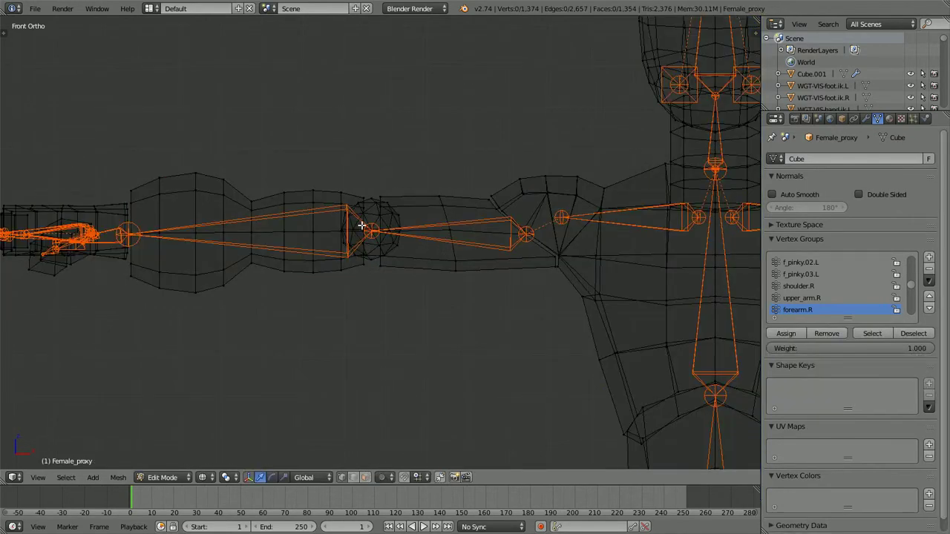
key("a")
key("z")
key("a")
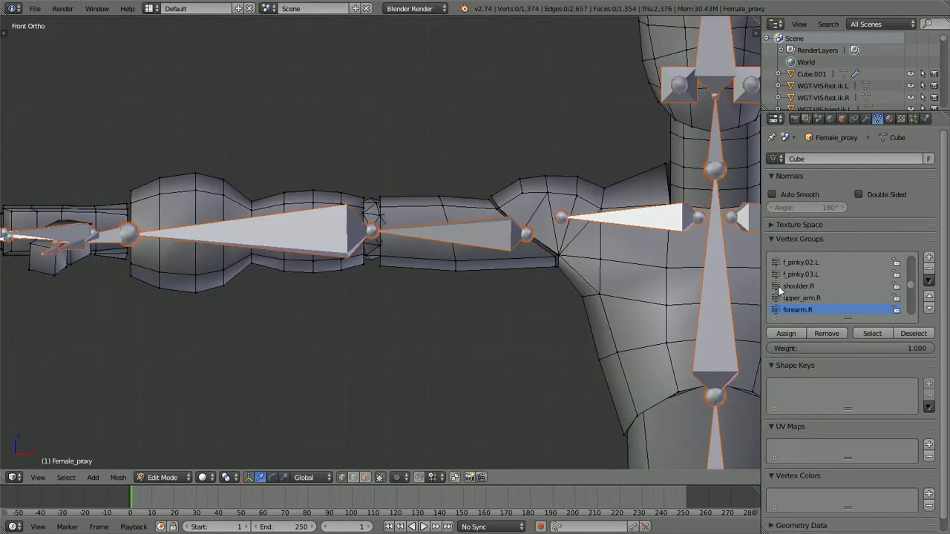
left_click(871, 333)
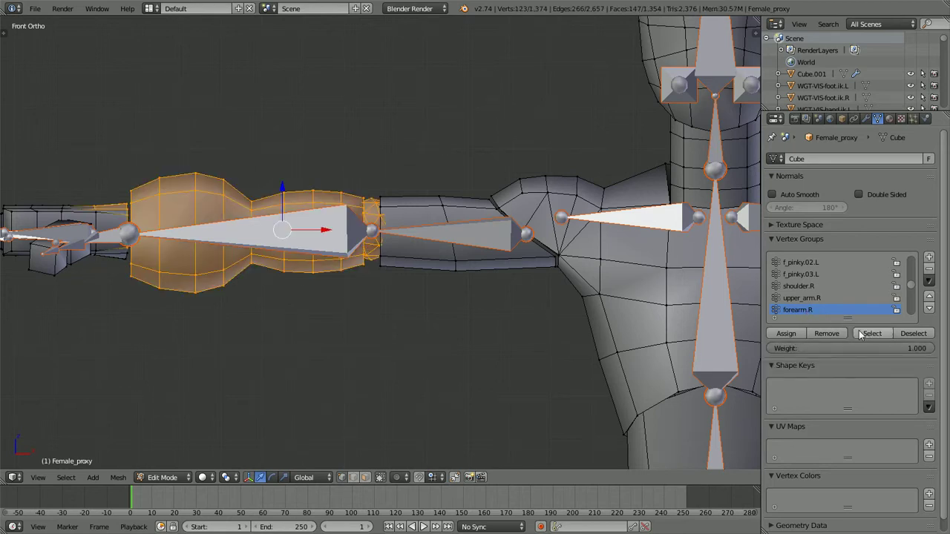
Examine the selected forearm.R vertices around the elbow ball and wrist in both wireframe and solid shading
key("z")
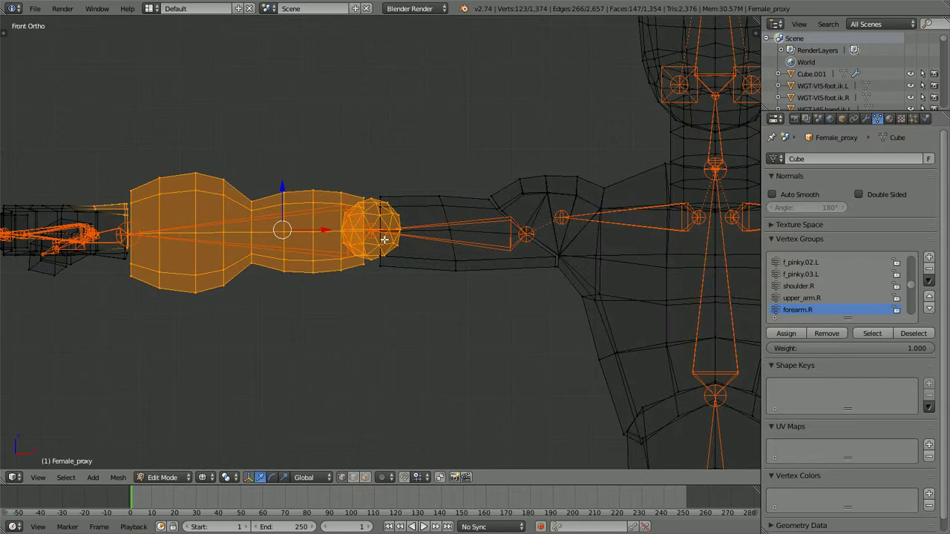
middle_click_drag(312, 243, 462, 225, "shift")
scroll(369, 231, "down", 1)
middle_click_drag(349, 229, 367, 271)
scroll(367, 271, "down", 3)
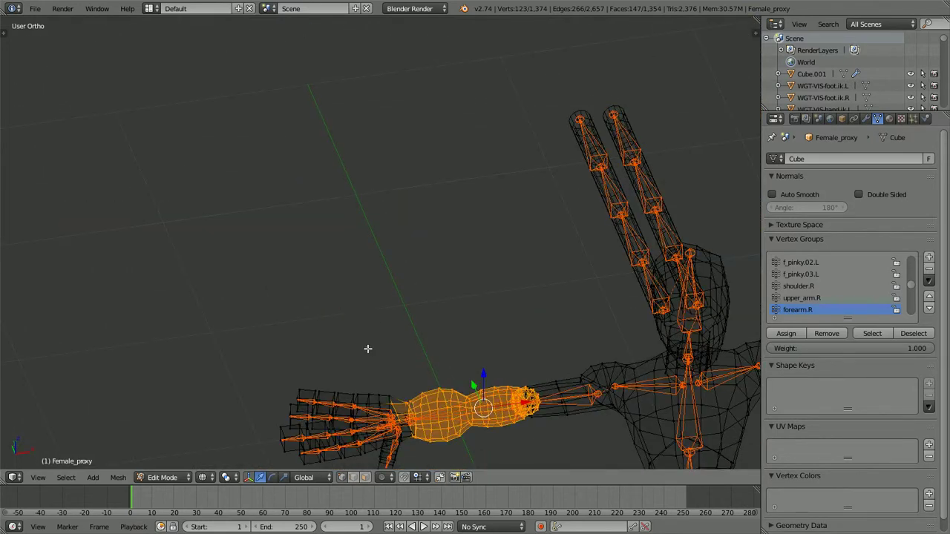
middle_click_drag(367, 349, 340, 196, "shift")
scroll(338, 214, "up", 1)
scroll(372, 277, "up", 2)
key("z")
scroll(372, 277, "up", 4)
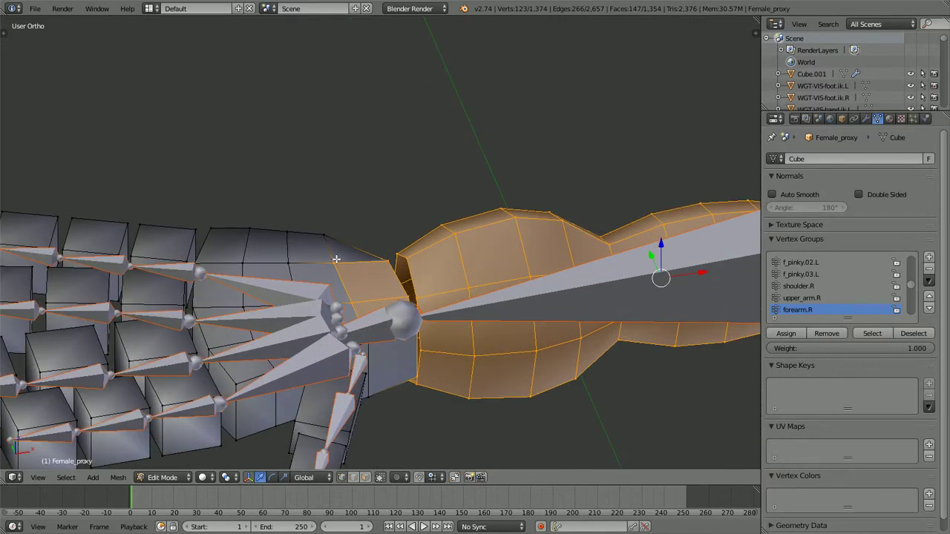
scroll(343, 298, "down", 8)
scroll(389, 247, "up", 3)
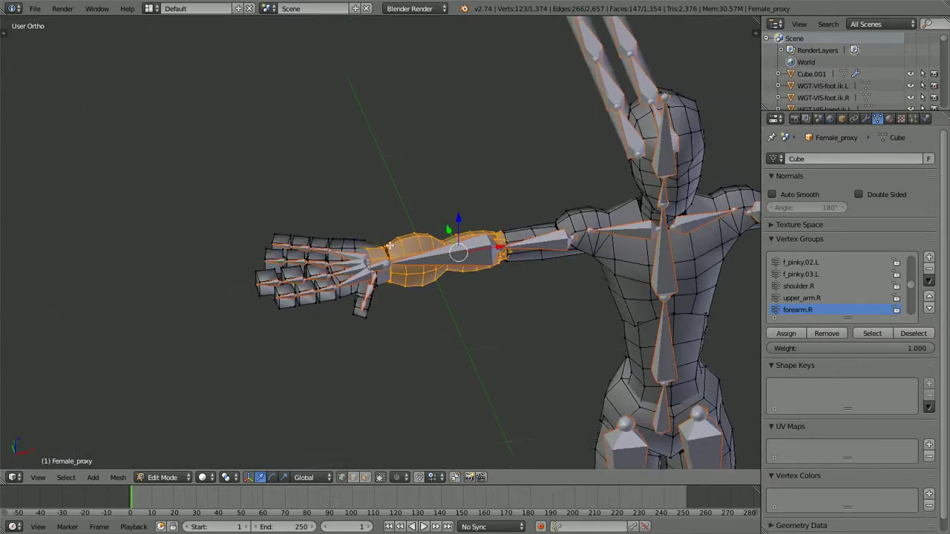
scroll(414, 251, "down", 2)
scroll(524, 265, "down", 3)
scroll(538, 263, "up", 3)
key("z")
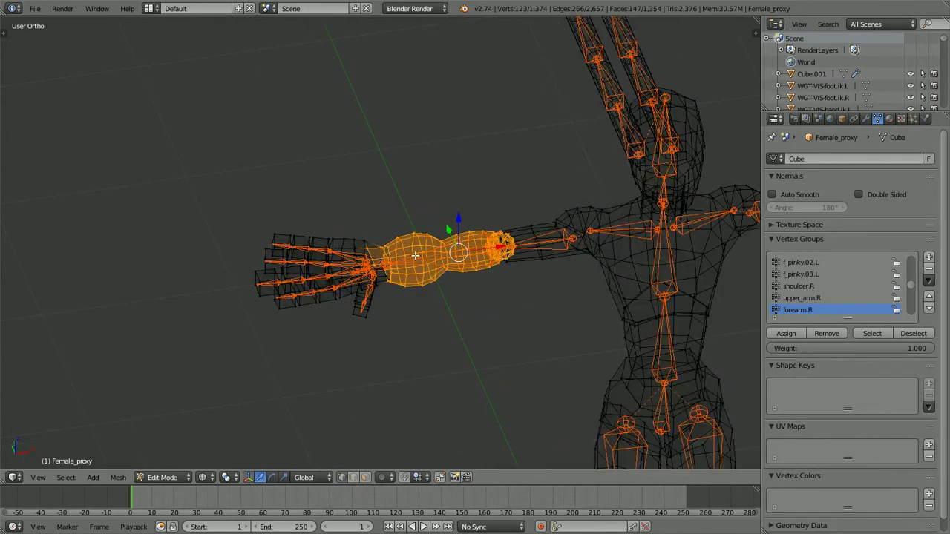
Show the tool shelf and return Female_proxy to Weight Paint mode
key("t")
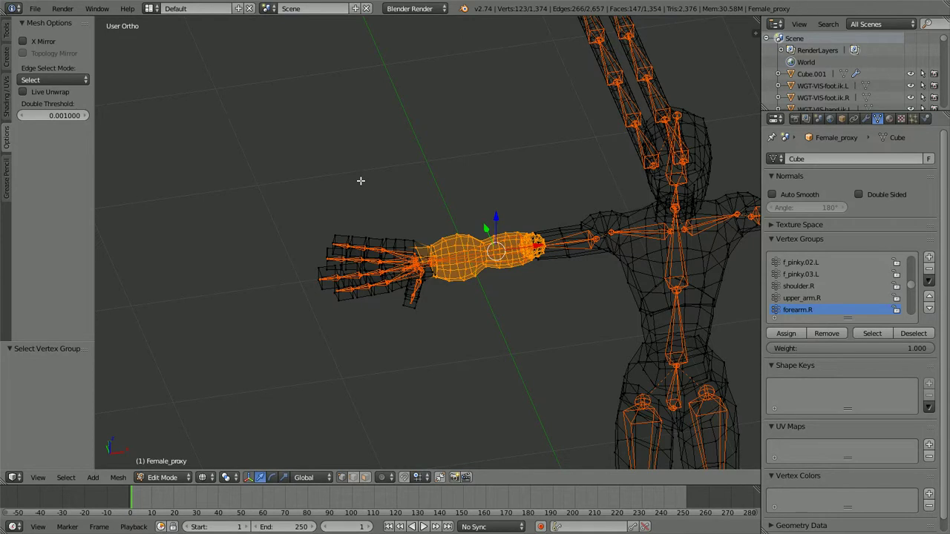
key("ctrl+Tab")
key("Tab")
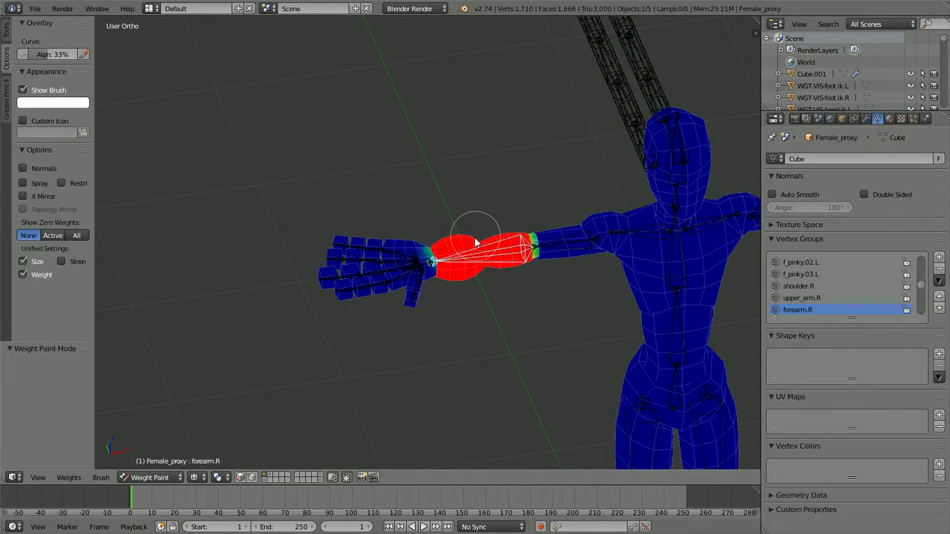
Enable X Mirror and Topology Mirror for weight painting, and examine the forearm.R weights at the wrist and elbow
left_click(25, 197)
left_click(25, 210)
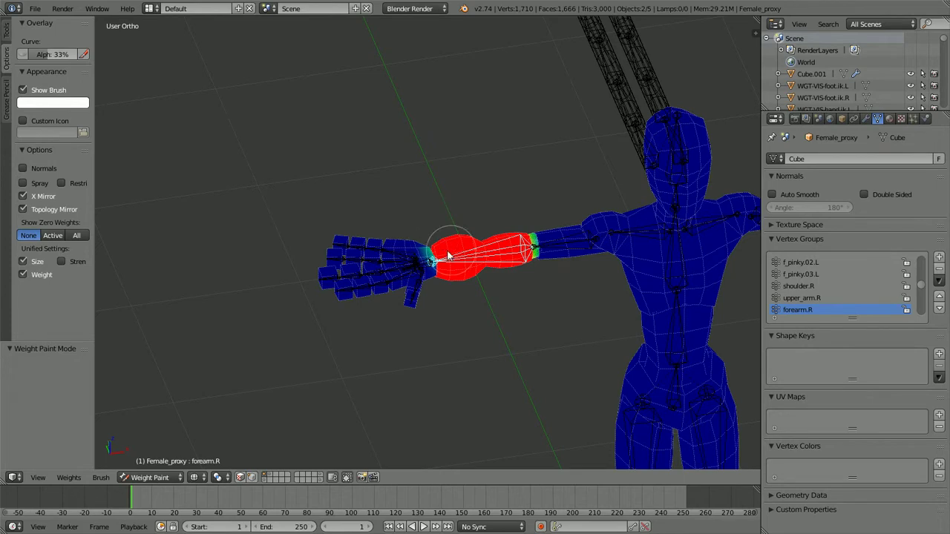
scroll(440, 256, "up", 4)
middle_click_drag(410, 309, 348, 269, "shift")
scroll(348, 269, "up", 3)
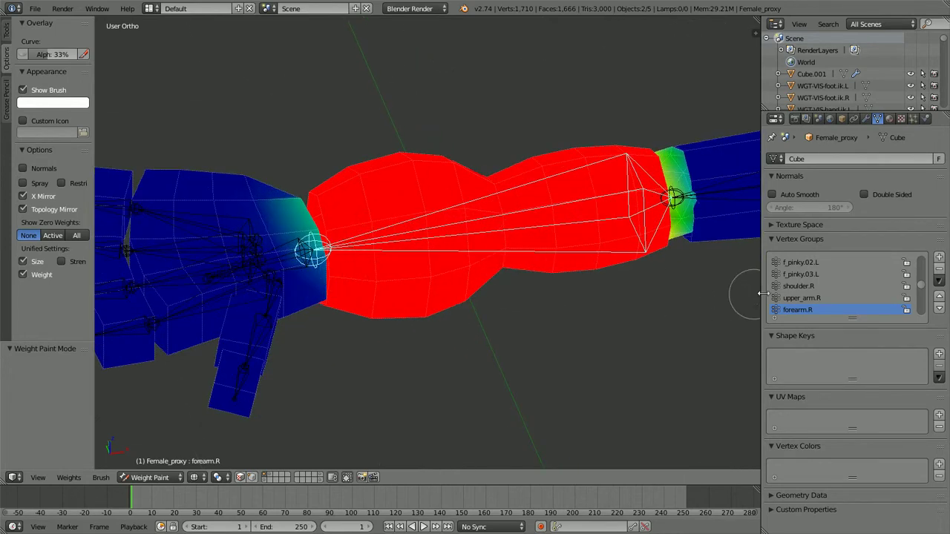
scroll(586, 227, "down", 3)
scroll(519, 235, "up", 3)
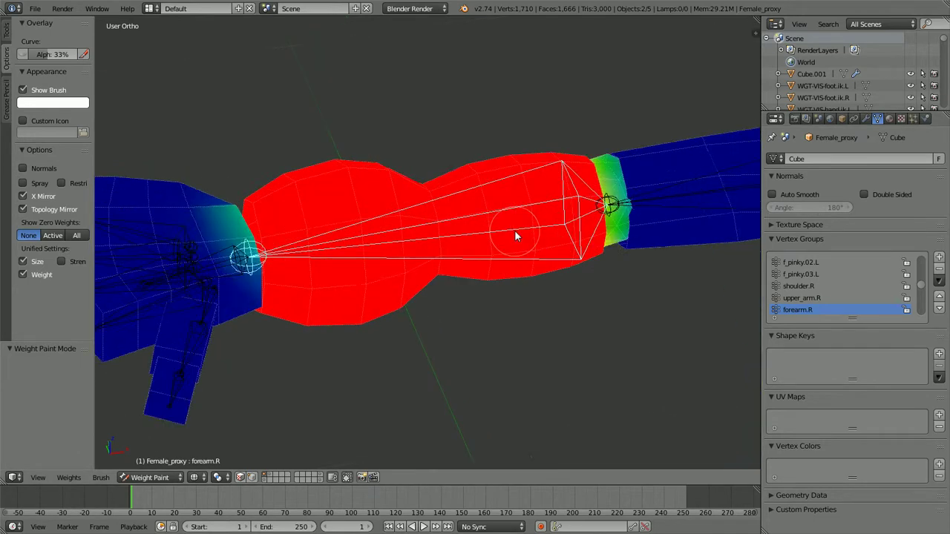
middle_click_drag(350, 255, 456, 259, "shift")
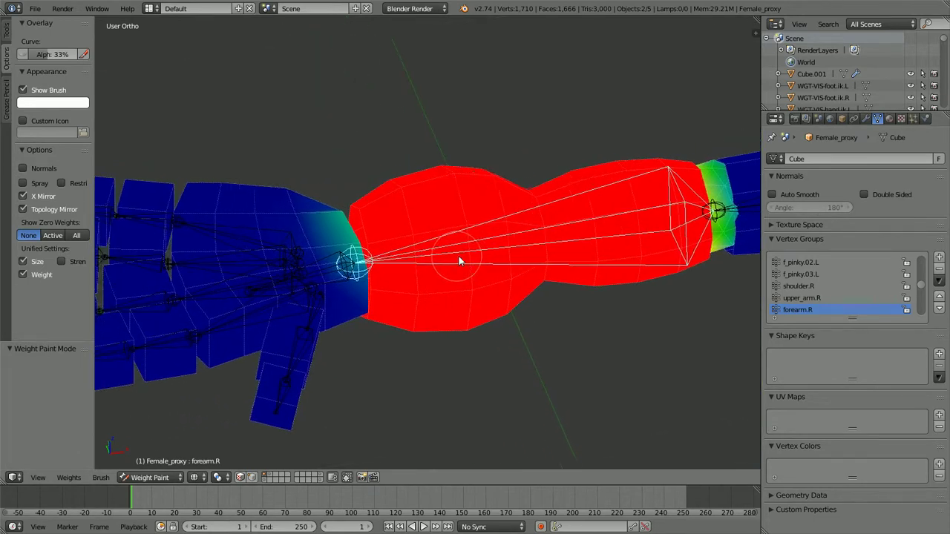
scroll(457, 260, "up", 2)
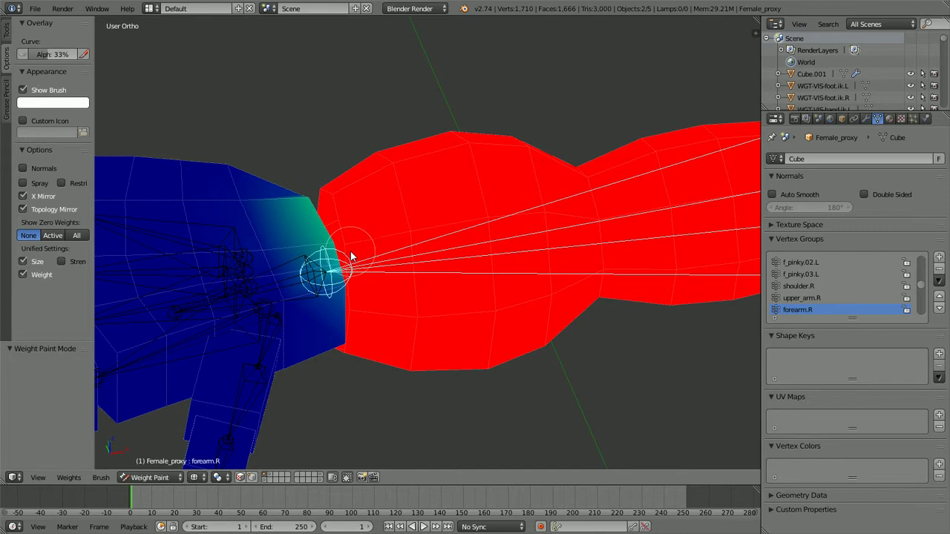
scroll(363, 245, "down", 3)
In Edit Mode with solid shading, deselect the visible hand vertices next to the wrist, keeping the forearm selected
key("Tab")
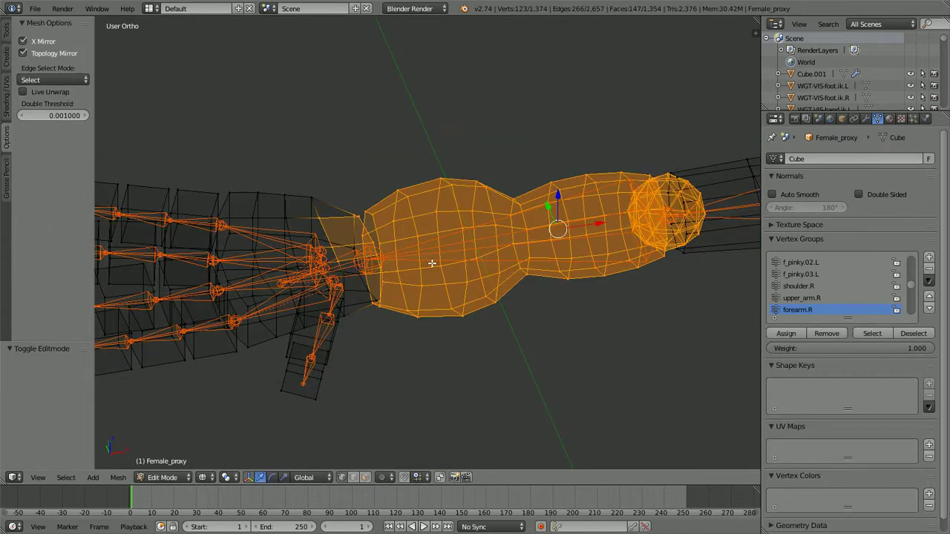
key("z")
scroll(352, 253, "up", 2)
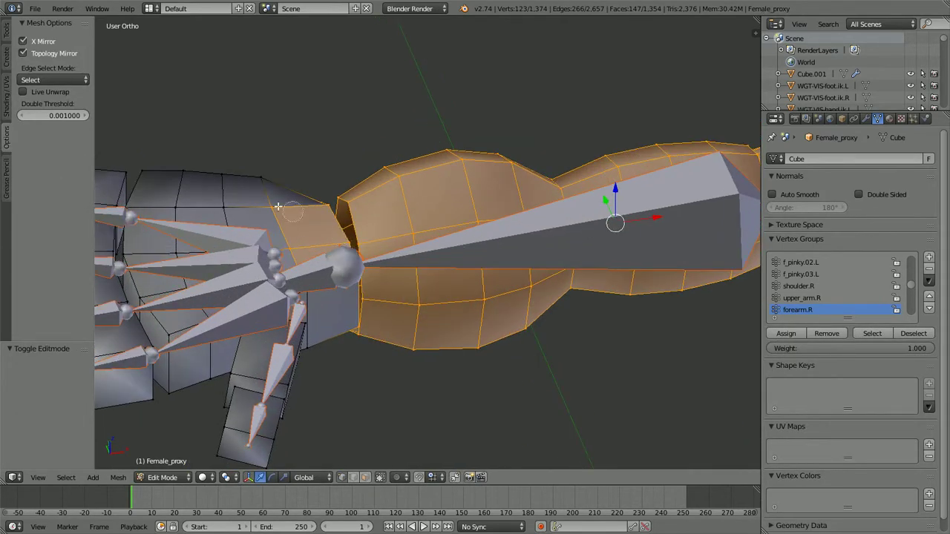
middle_click_drag(275, 207, 300, 277)
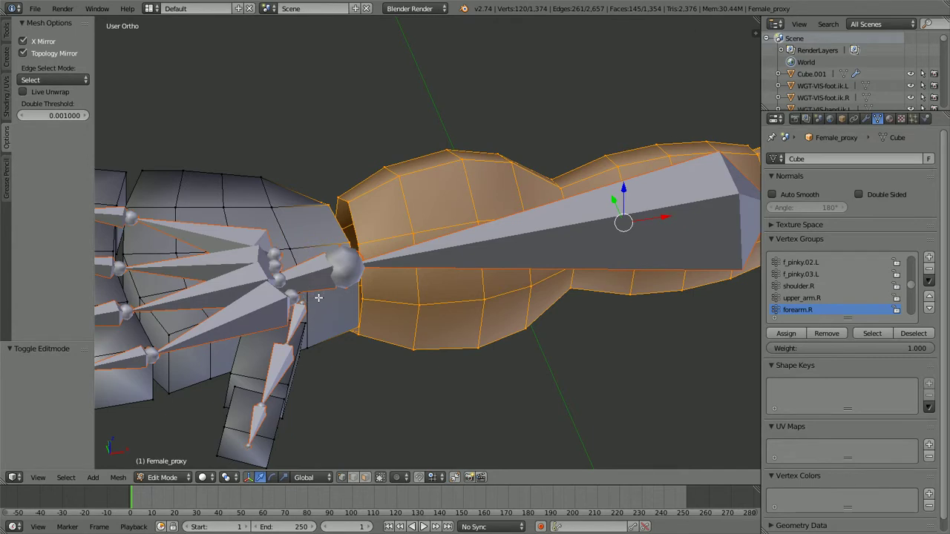
Isolate Female_proxy in local view and deselect the remaining edge loop at the wrist end of the hand
key("KP_Divide")
scroll(312, 204, "up", 4)
middle_click_drag(294, 184, 434, 300, "shift")
scroll(434, 300, "up", 3)
middle_click_drag(340, 190, 486, 321, "shift")
scroll(445, 297, "up", 3)
middle_click_drag(394, 263, 302, 212)
middle_click_drag(238, 208, 429, 321, "shift")
scroll(415, 304, "up", 3)
right_click(334, 207, "alt+shift")
Check the forearm and elbow ball selection in both shadings and assign it to the forearm.R group with weight 1.000
scroll(333, 207, "down", 4)
middle_click_drag(352, 287, 389, 302)
scroll(376, 221, "down", 1)
key("KP_Decimal")
scroll(377, 220, "down", 1)
key("z")
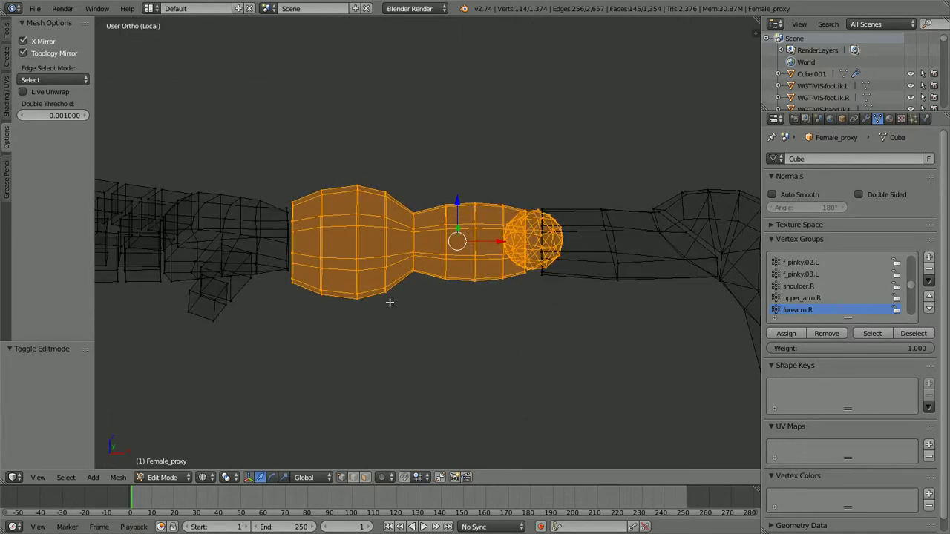
key("z")
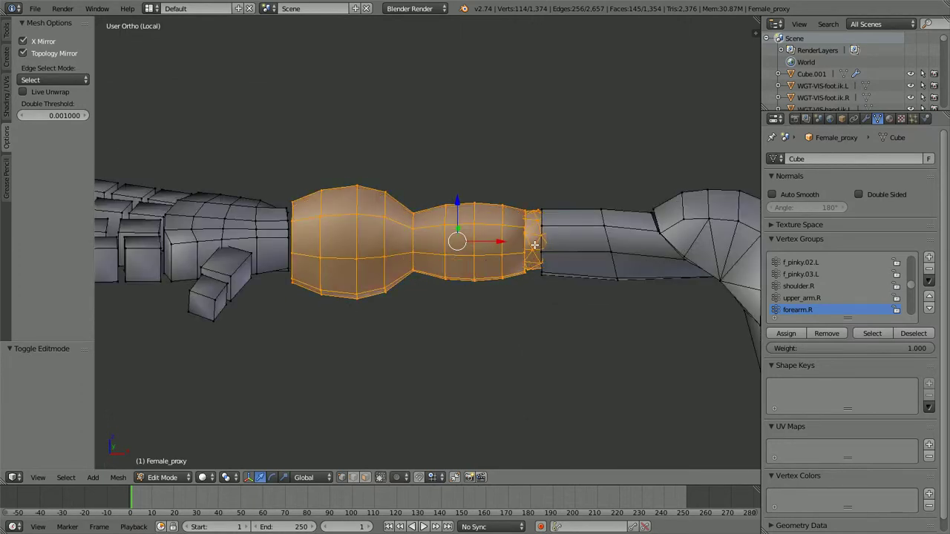
middle_click_drag(535, 267, 504, 263, "shift")
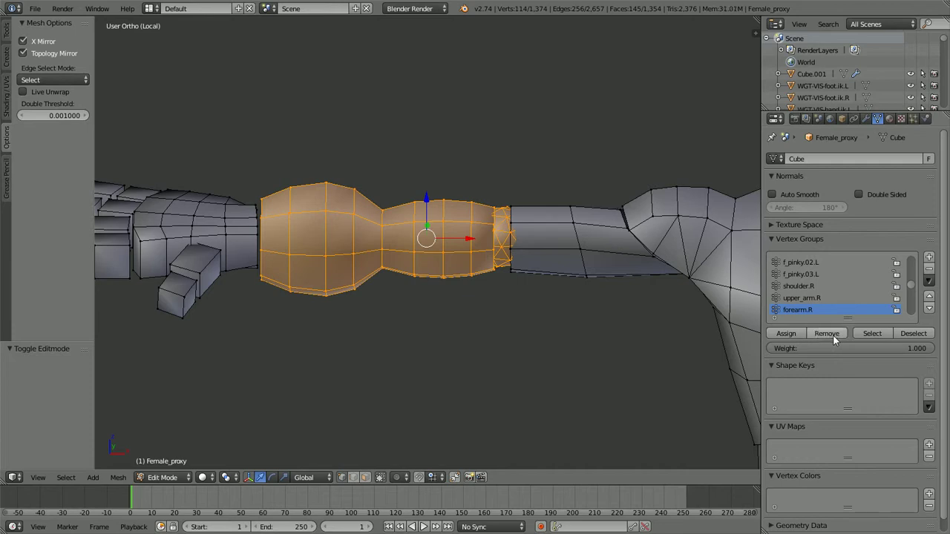
left_click(793, 334)
scroll(499, 261, "down", 2)
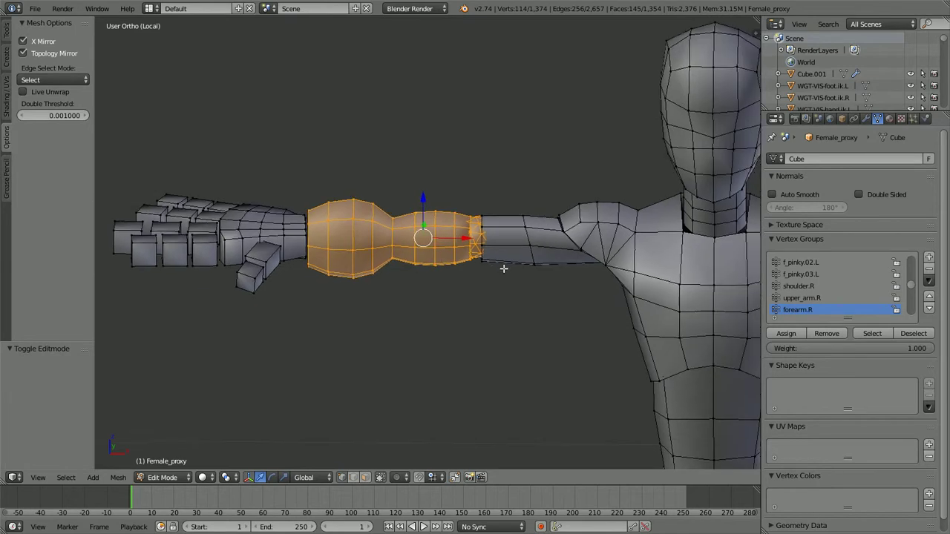
Return Female_proxy to Weight Paint mode and leave local view to bring the armature back
middle_click_drag(503, 268, 449, 252, "shift")
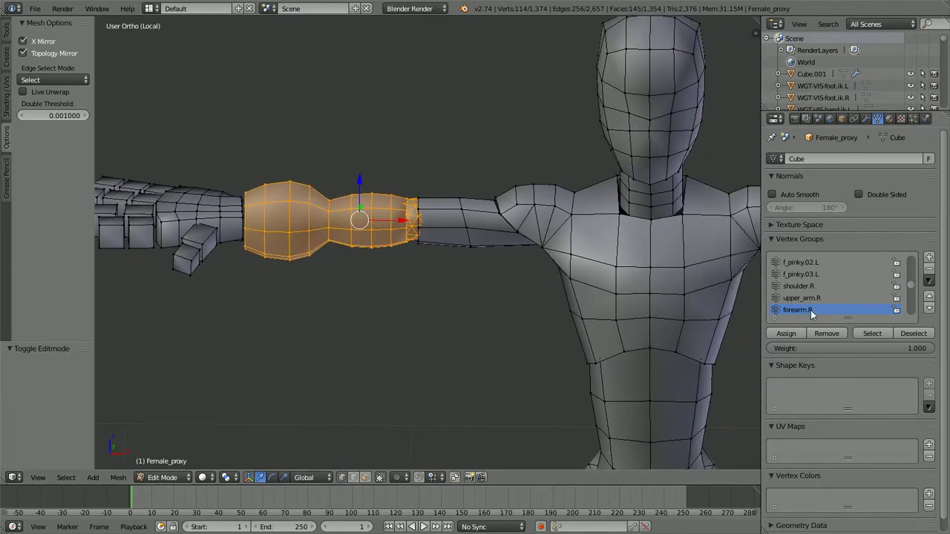
key("Tab")
key("ctrl+Tab")
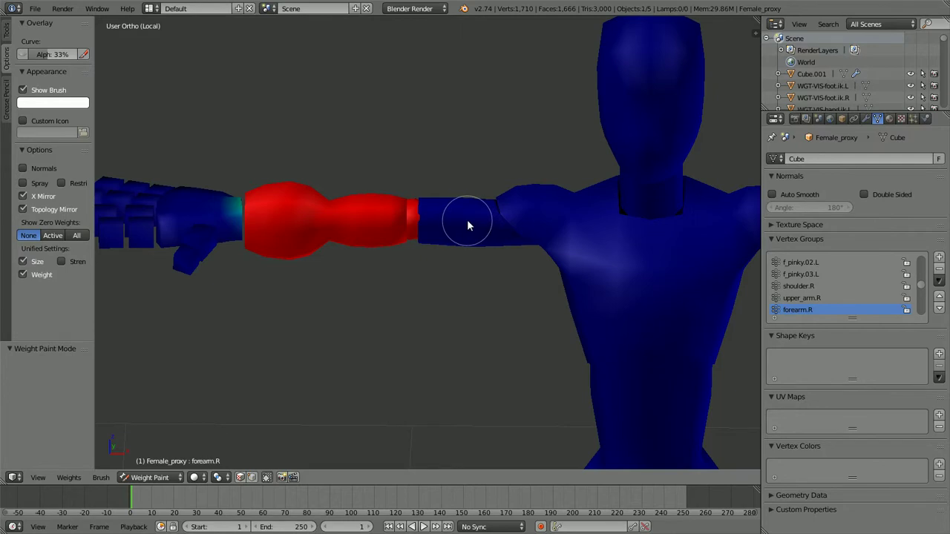
key("KP_Divide")
scroll(467, 222, "down", 5)
middle_click_drag(601, 248, 512, 233, "shift")
scroll(528, 228, "up", 1)
Select the upper_arm.R bone and inspect its weights around the elbow from the front view
right_click(562, 209)
middle_click_drag(590, 239, 478, 232, "shift")
key("KP_1")
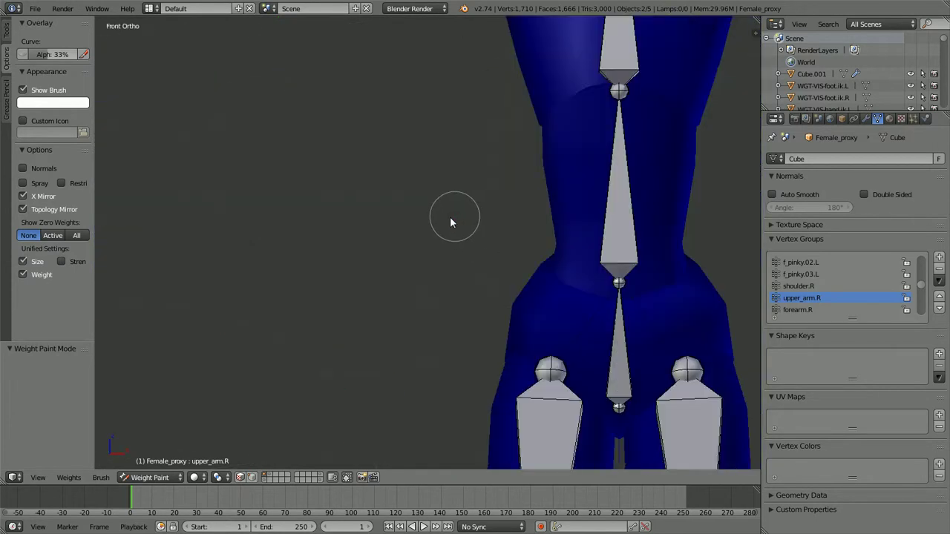
scroll(450, 217, "down", 6)
scroll(413, 267, "up", 4)
scroll(371, 249, "up", 3)
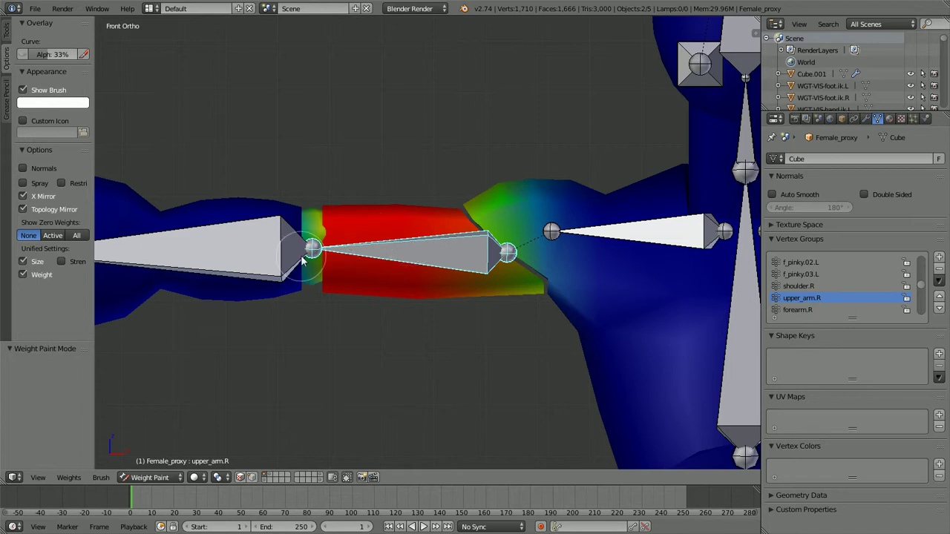
In Edit Mode, remove the selected forearm and elbow ball vertices from the upper_arm.R group and return to Weight Paint mode
key("Tab")
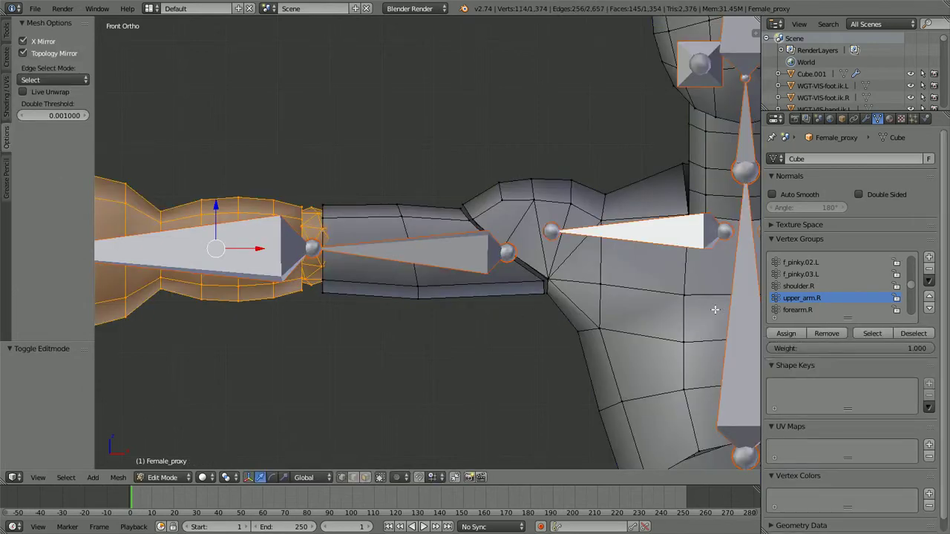
left_click(821, 338)
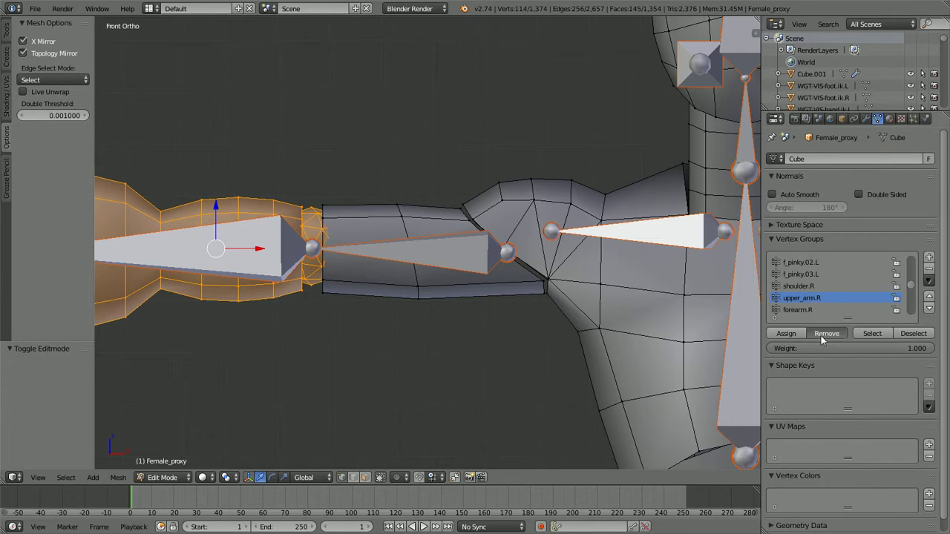
scroll(462, 277, "down", 3)
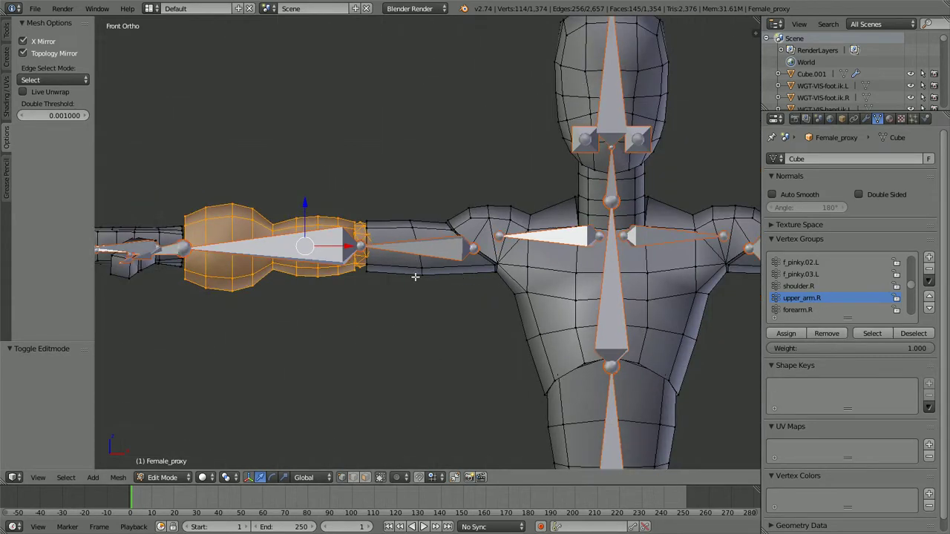
middle_click_drag(416, 276, 421, 299)
scroll(421, 299, "up", 1)
key("ctrl+Tab")
scroll(379, 297, "up", 2)
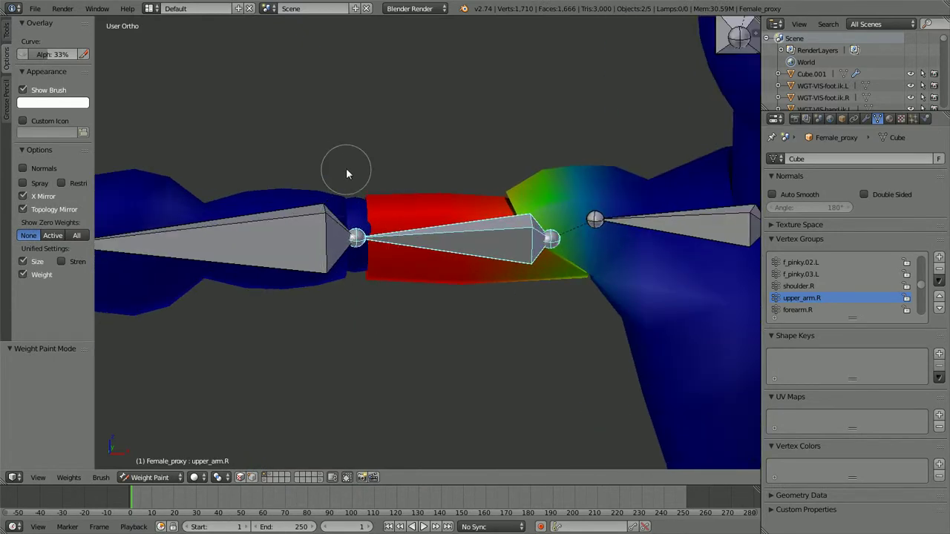
Select the forearm.R bone and inspect its weights at the wrist end of the hand
scroll(361, 210, "down", 4)
middle_click_drag(372, 206, 461, 194, "shift")
scroll(437, 205, "up", 2)
right_click(426, 213)
middle_click_drag(346, 222, 410, 239, "shift")
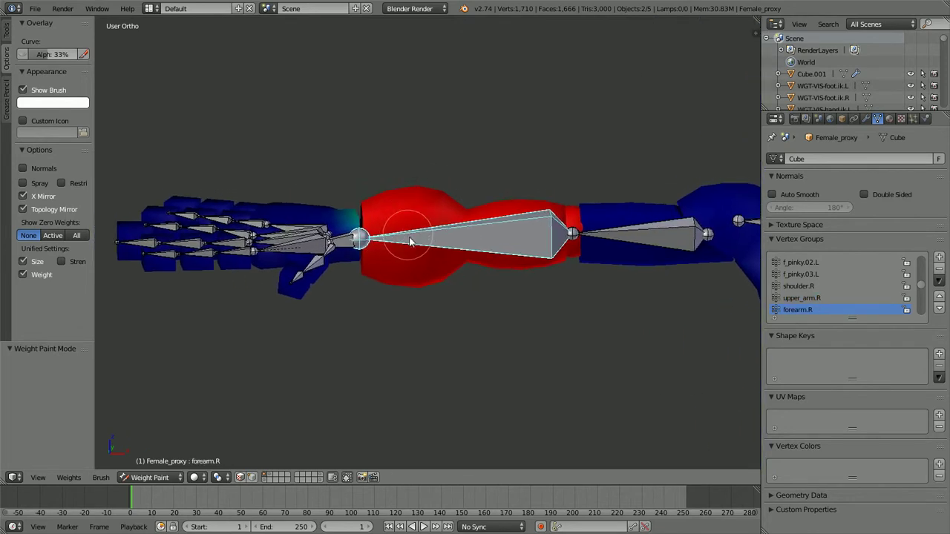
scroll(411, 239, "up", 4)
middle_click_drag(322, 226, 392, 258, "shift")
scroll(392, 258, "up", 3)
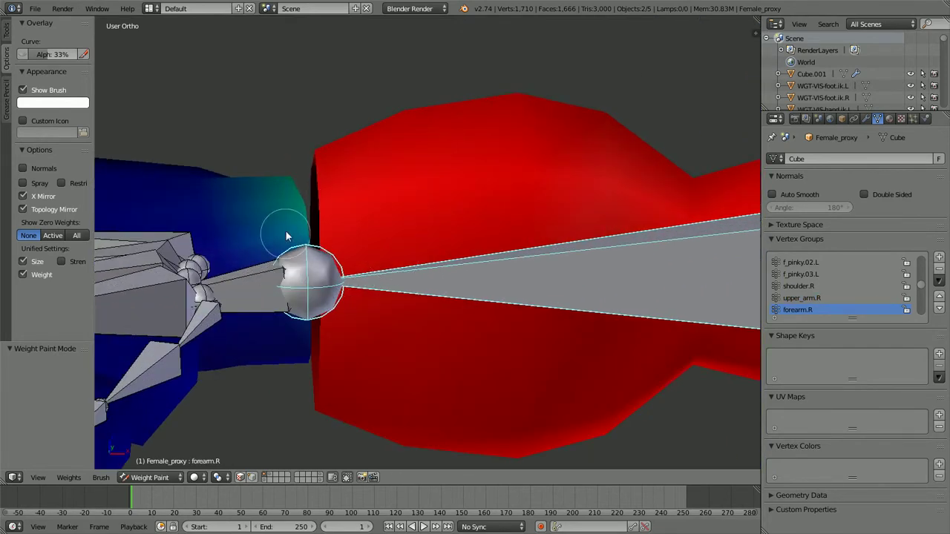
scroll(364, 211, "down", 4)
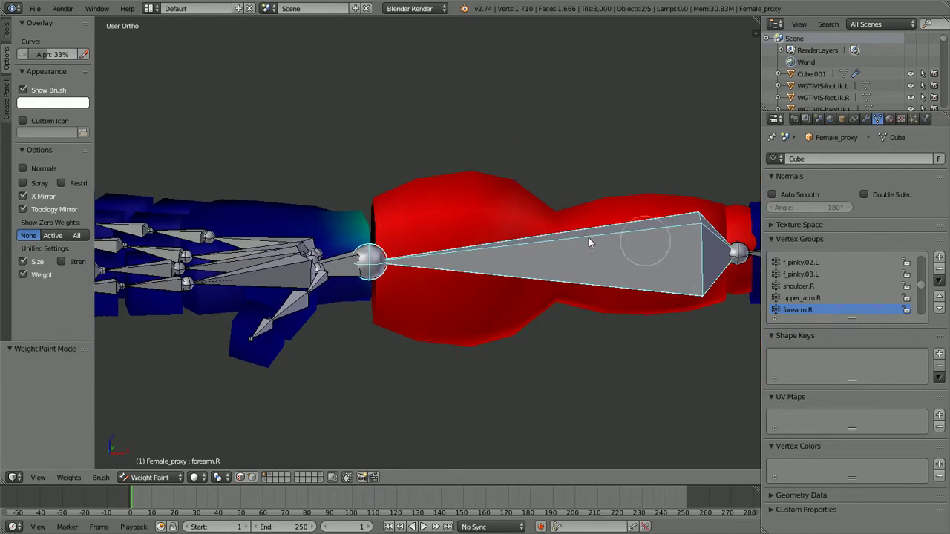
In Edit Mode with wireframe shading and front view, add the whole right hand to the selection and remove it from forearm.R
key("Tab")
scroll(409, 240, "up", 3)
scroll(399, 201, "down", 2)
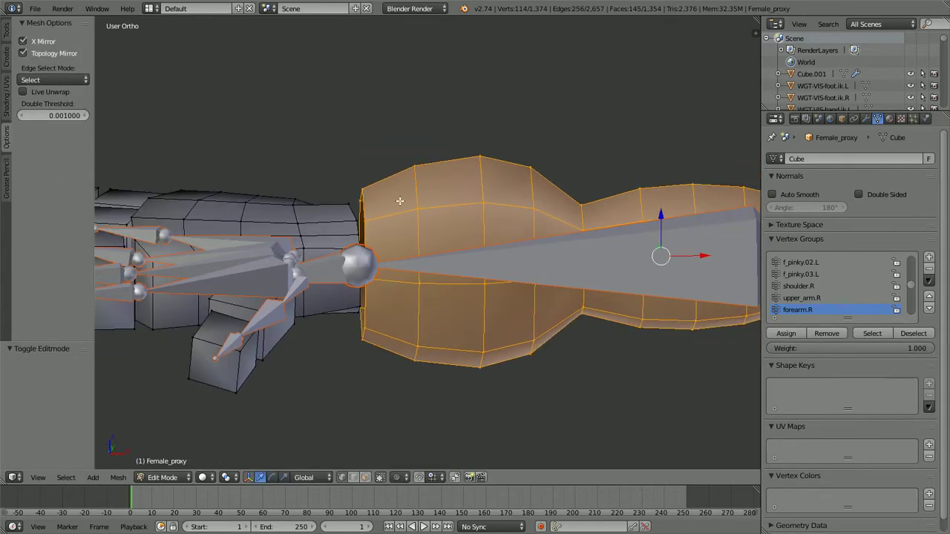
key("z")
mouse_move(401, 200)
middle_mouse_down()
mouse_move(382, 218)
mouse_move(393, 202)
mouse_move(425, 202)
mouse_move(378, 198)
middle_mouse_up()
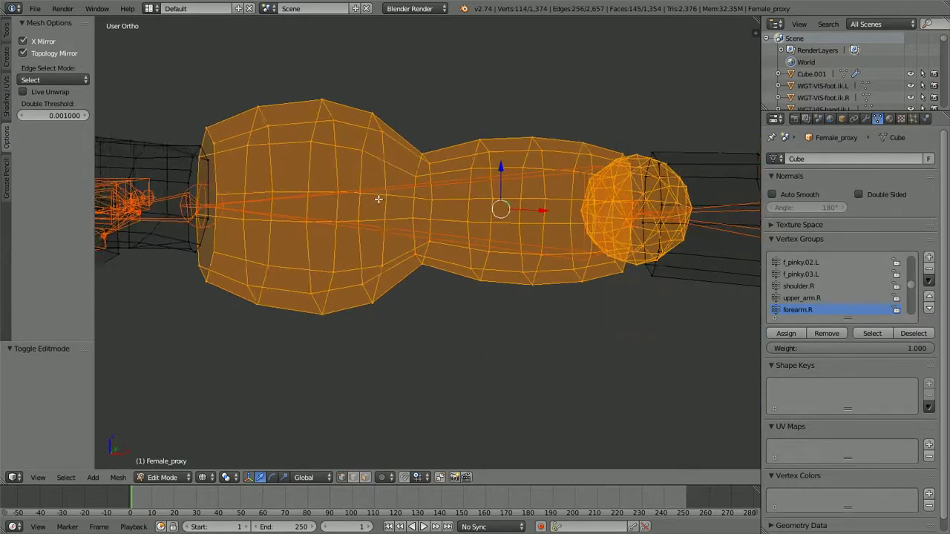
scroll(379, 198, "down", 3)
scroll(378, 198, "down", 3)
scroll(405, 205, "up", 4)
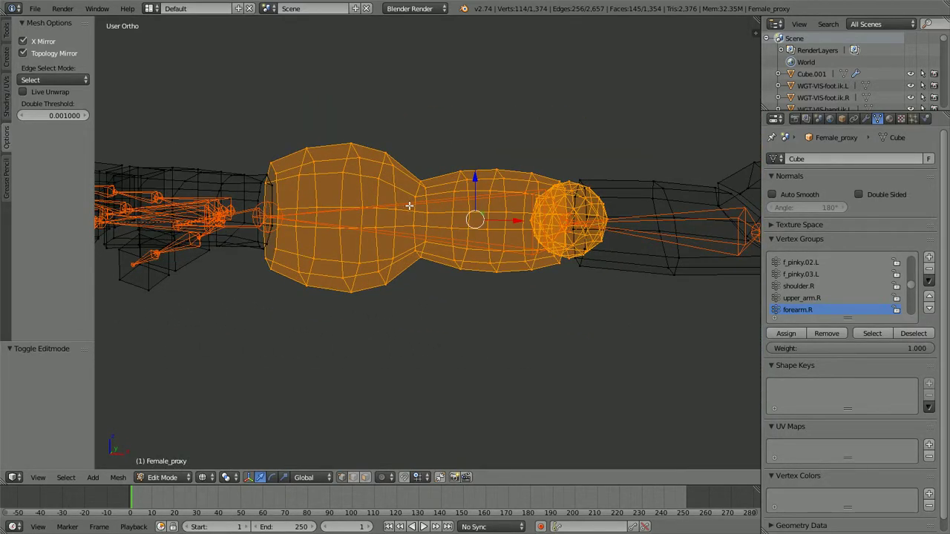
key("KP_1")
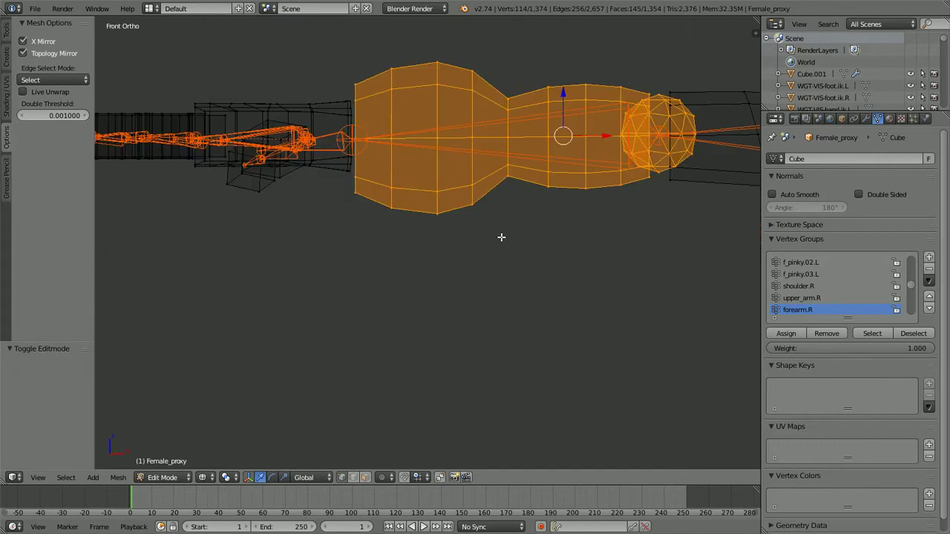
scroll(530, 301, "down", 4)
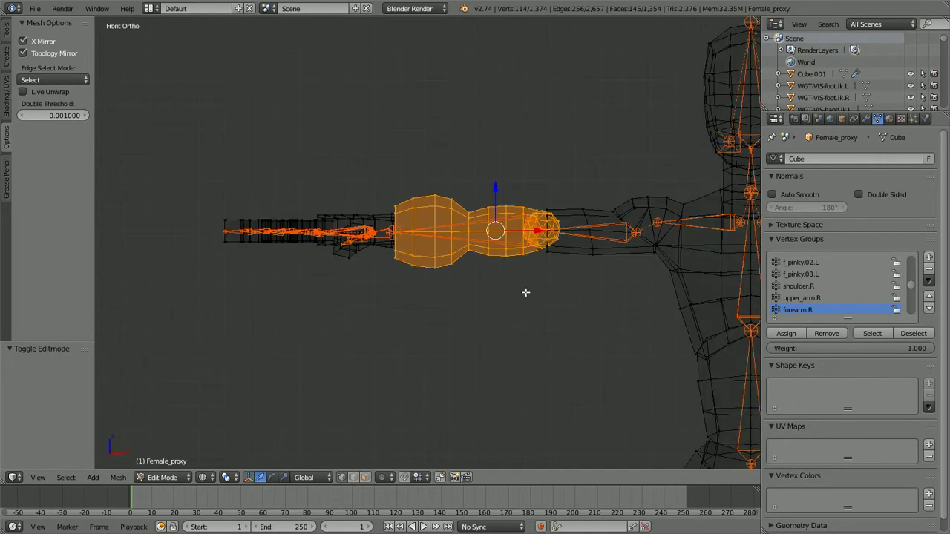
mouse_move(425, 204)
left_mouse_down("ctrl")
mouse_move(290, 153)
mouse_move(219, 220)
mouse_move(483, 252)
mouse_move(478, 213)
left_mouse_up("ctrl")
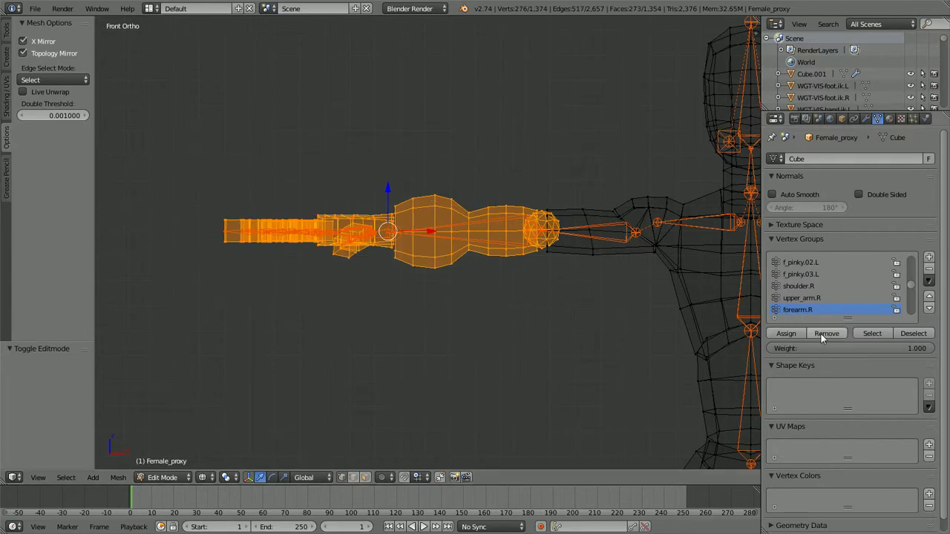
scroll(282, 214, "up", 2)
scroll(127, 223, "down", 3)
mouse_move(127, 222)
middle_mouse_down()
mouse_move(244, 276)
mouse_move(276, 265)
mouse_move(288, 223)
middle_mouse_up()
right_click(284, 205)
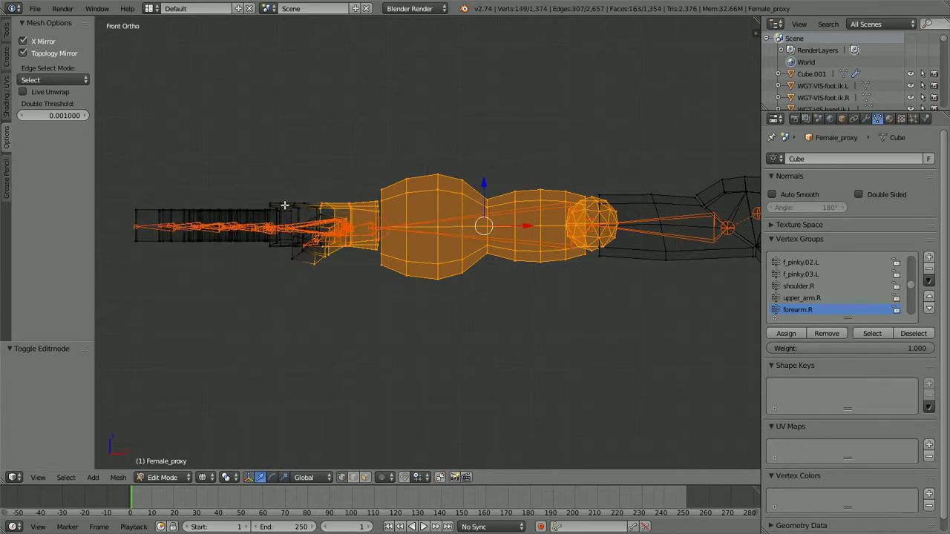
Deselect everything, select the linked forearm and elbow ball meshes, and assign them to forearm.R with weight 1.000
key("a")
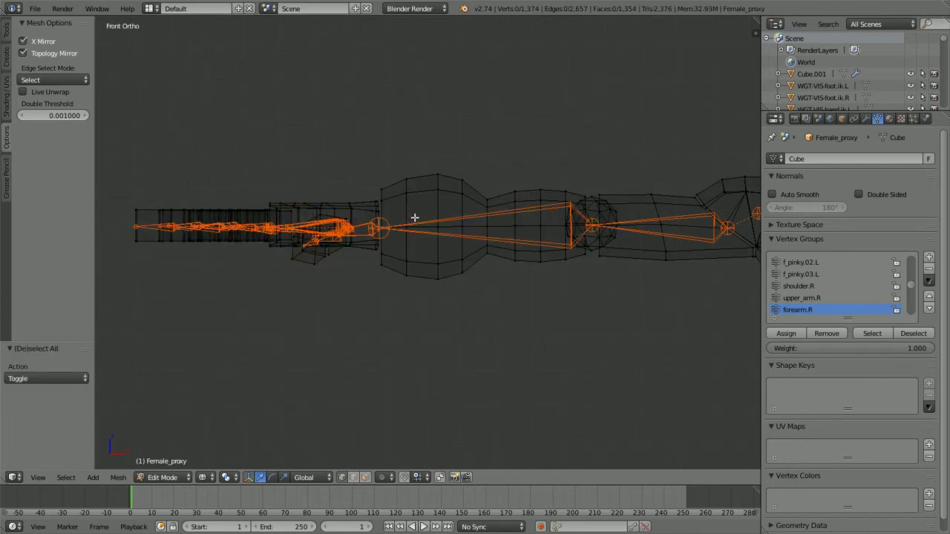
key("l")
key("l")
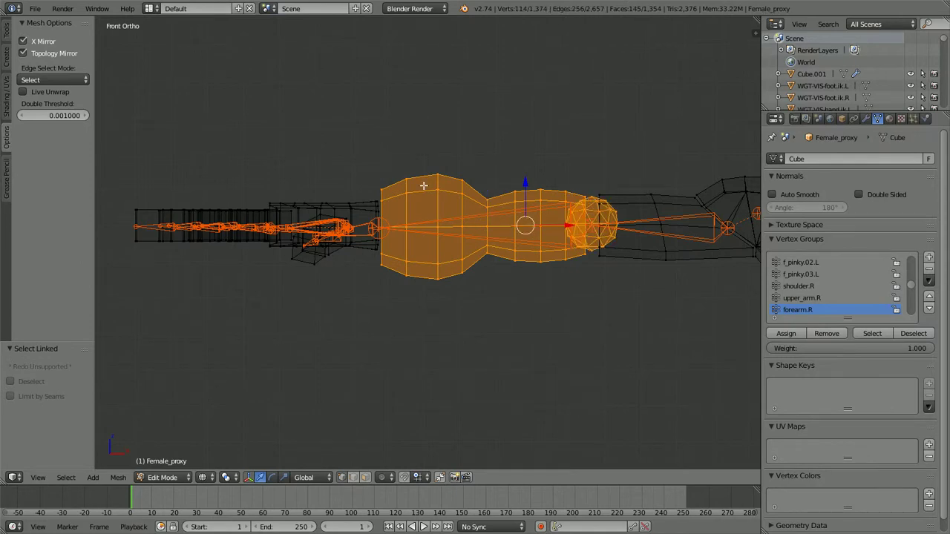
left_click(786, 336)
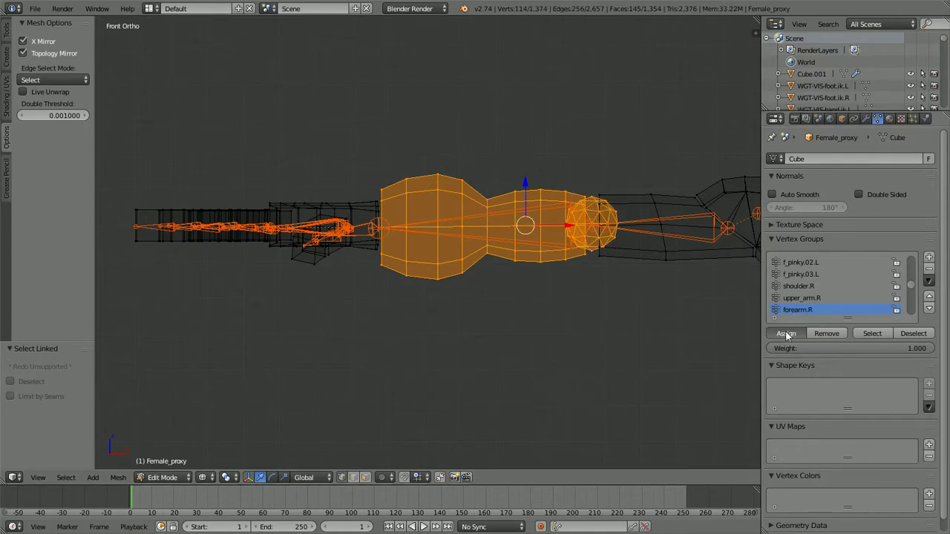
Return to Weight Paint mode and check the forearm.R weights around the hand and wrist
scroll(533, 263, "down", 3)
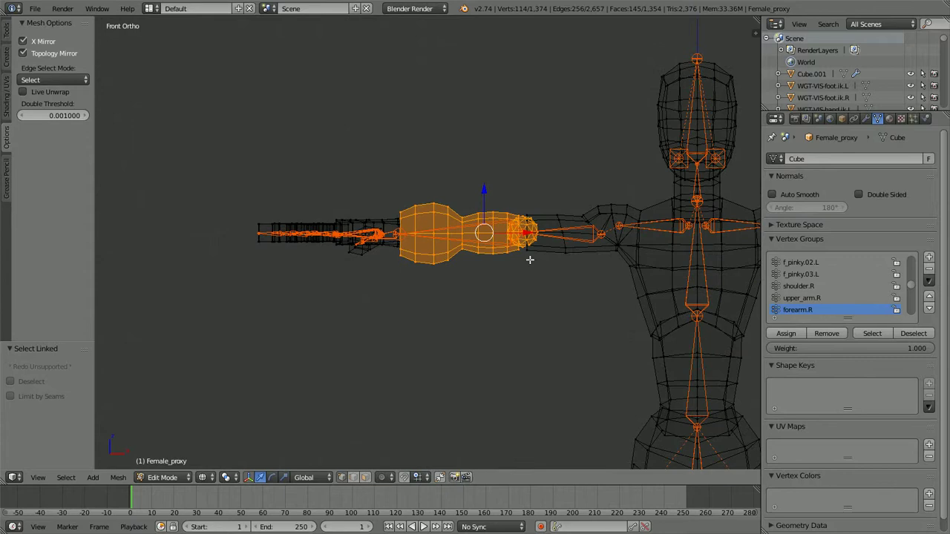
key("Tab")
middle_click_drag(526, 286, 545, 193)
scroll(492, 232, "up", 3)
scroll(491, 229, "up", 3)
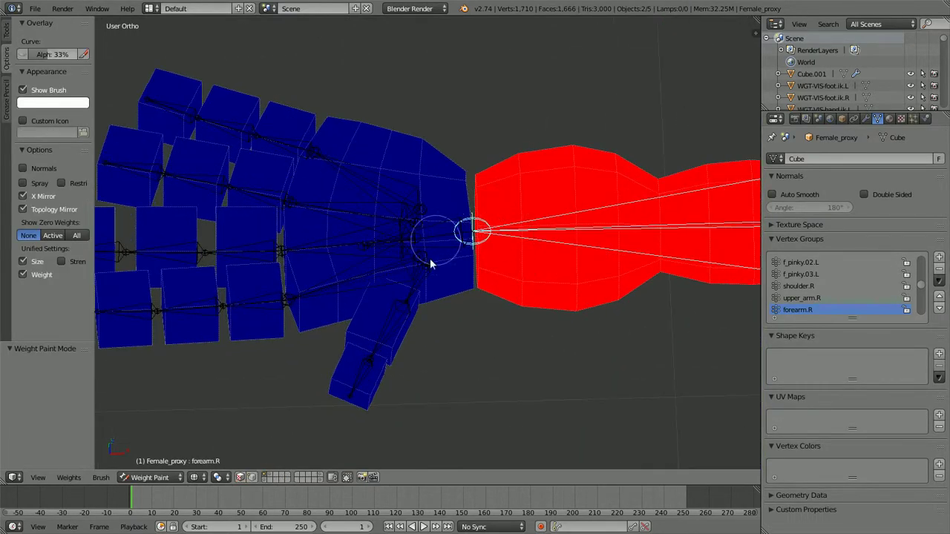
Check the forearm.R weights along the arm, and inspect the weights of thumb.01.R and thumb.02.R
scroll(534, 281, "down", 4)
middle_click_drag(579, 282, 472, 291, "shift")
scroll(471, 291, "up", 2)
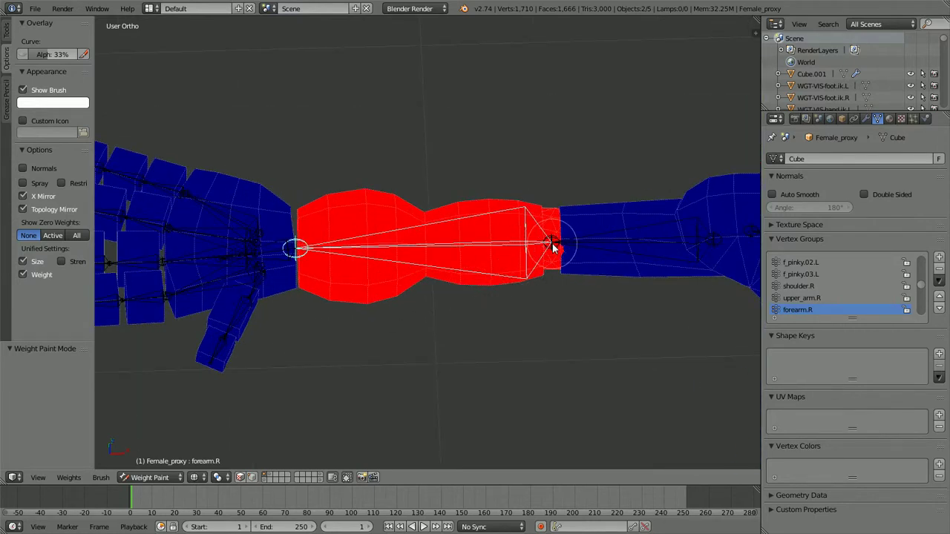
middle_click_drag(369, 259, 524, 221, "shift")
scroll(521, 223, "up", 2)
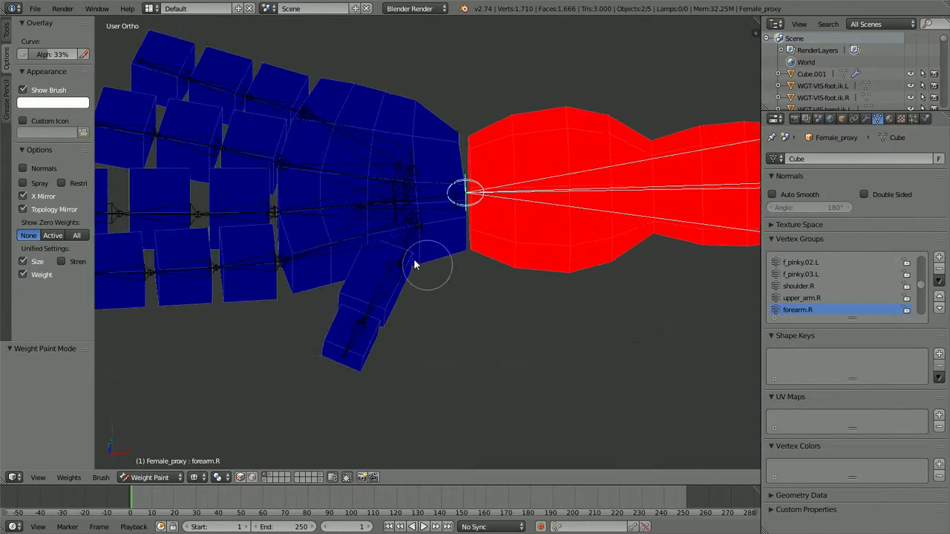
right_click(407, 248)
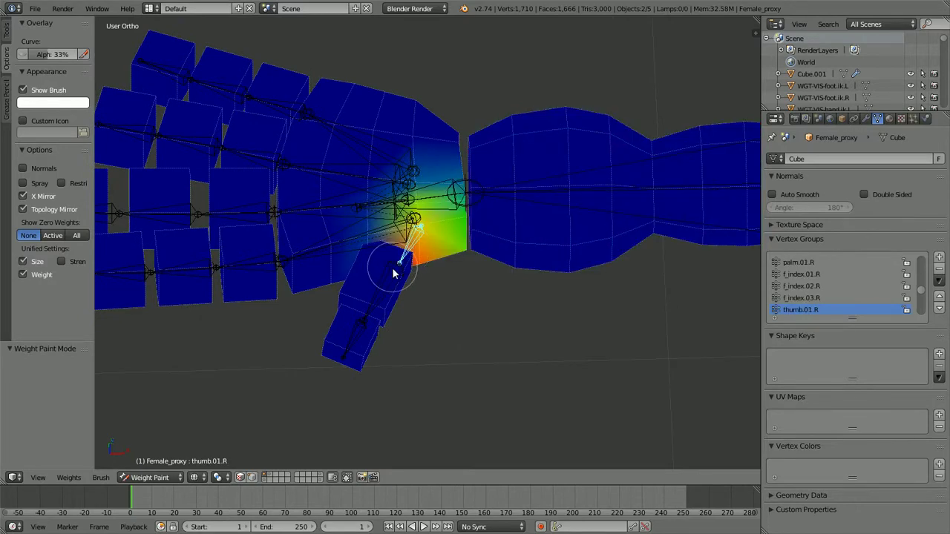
right_click(394, 267)
Test the deformation of thumb.03.R and thumb.02.R with trackball rotations, cancelling each one
right_click(364, 339)
middle_click_drag(365, 338, 435, 318, "shift")
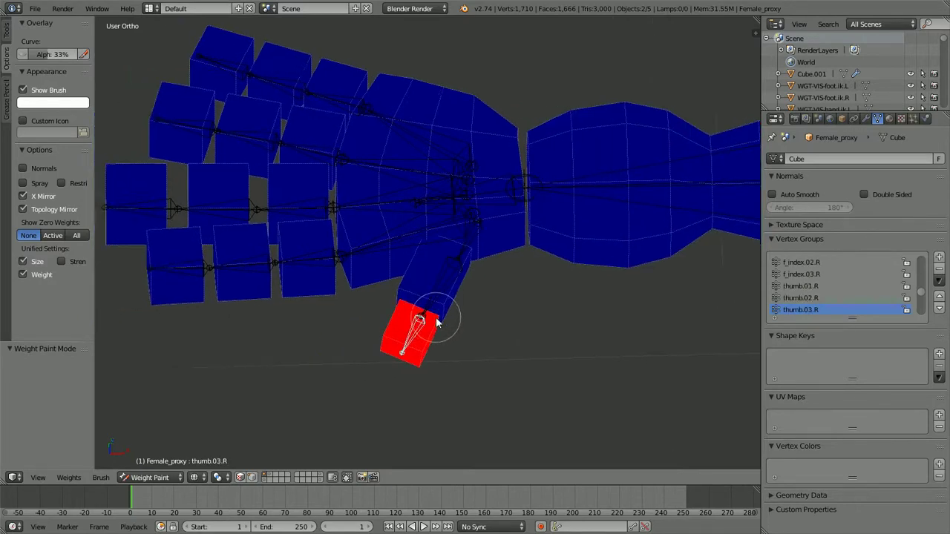
scroll(420, 330, "up", 1)
key("r")
key("r")
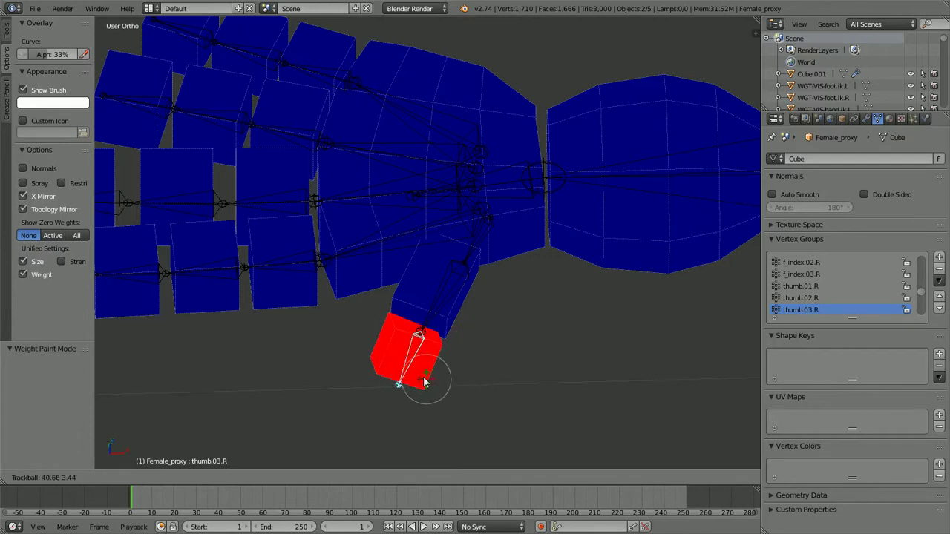
right_click(447, 317)
right_click(446, 300)
key("r")
key("r")
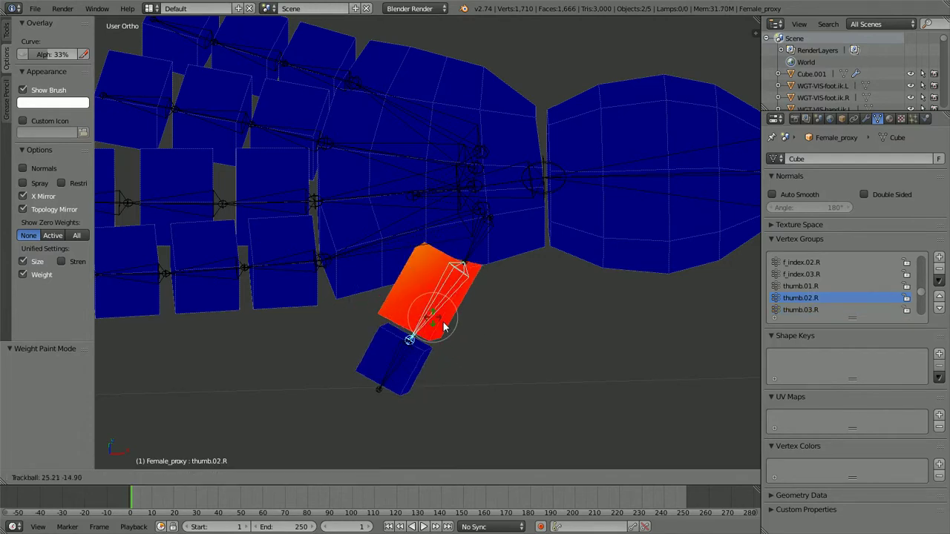
left_click(511, 297)
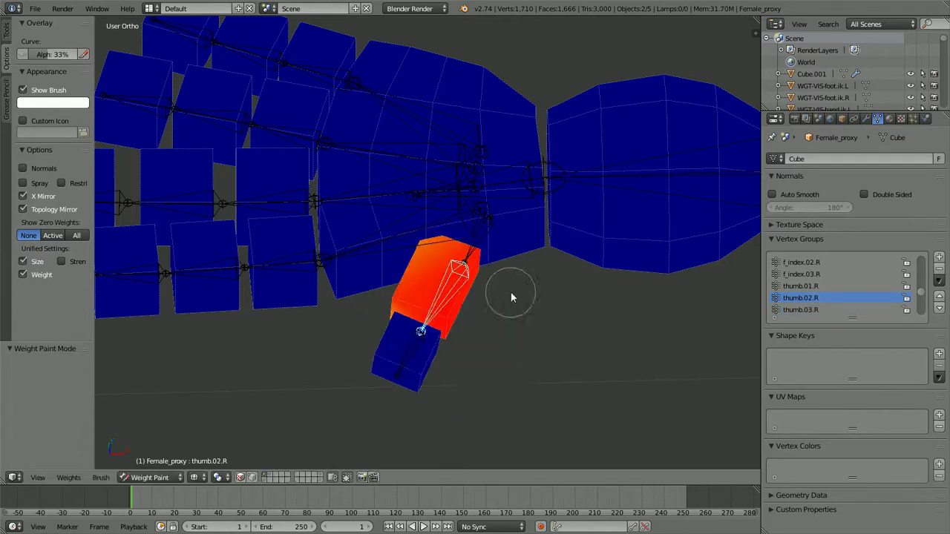
Test-rotate the first index finger bone and f_middle.01.R on the right hand, cancelling each rotation
right_click(292, 267)
key("r")
key("r")
right_click(294, 201)
key("r")
right_click(293, 197)
right_click(258, 201)
key("r")
key("r")
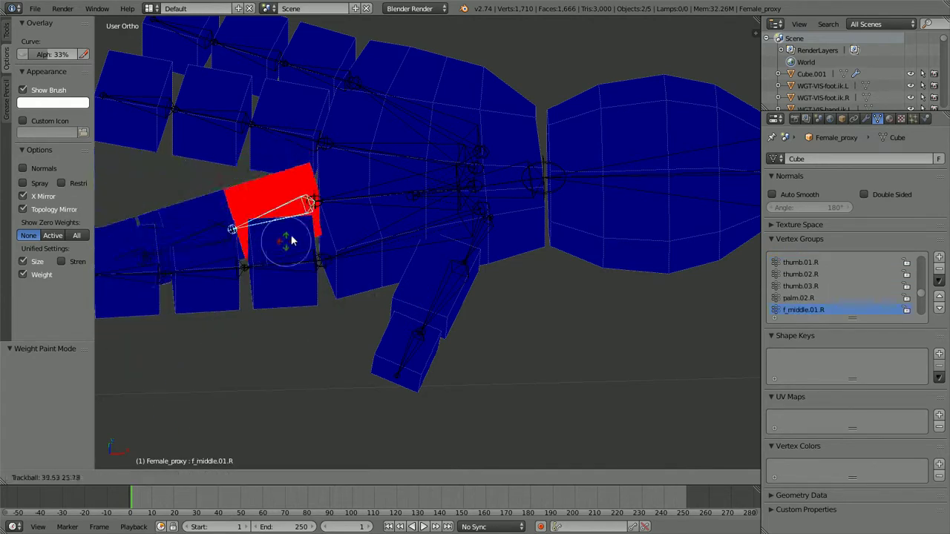
key("Escape")
Examine the upper body from the front and the right side, ending with the head framed in right view
scroll(495, 211, "down", 5)
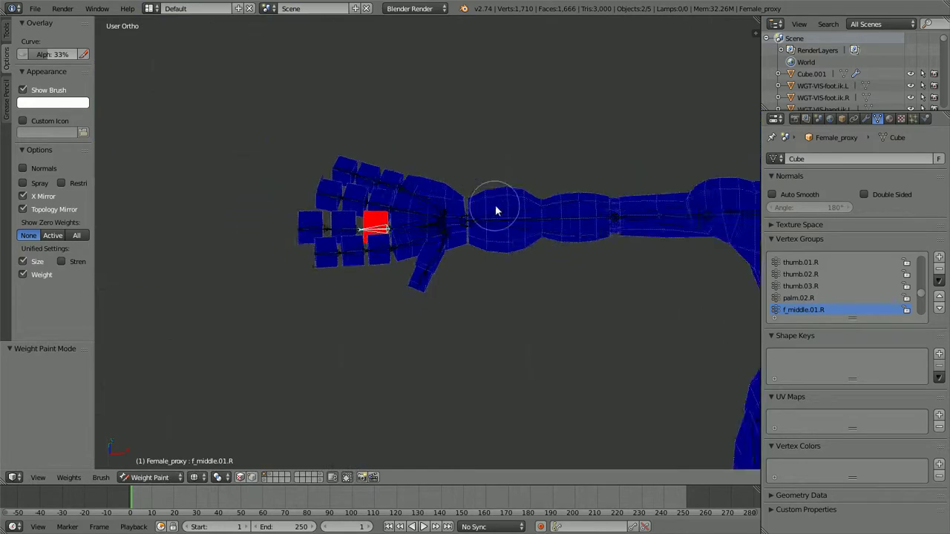
scroll(495, 209, "down", 2)
middle_click_drag(574, 221, 403, 211, "shift")
scroll(403, 211, "up", 2)
key("KP_1")
middle_click_drag(532, 165, 425, 303, "shift")
scroll(452, 162, "up", 3)
scroll(452, 162, "down", 1)
middle_click_drag(464, 148, 450, 196, "shift")
key("KP_3")
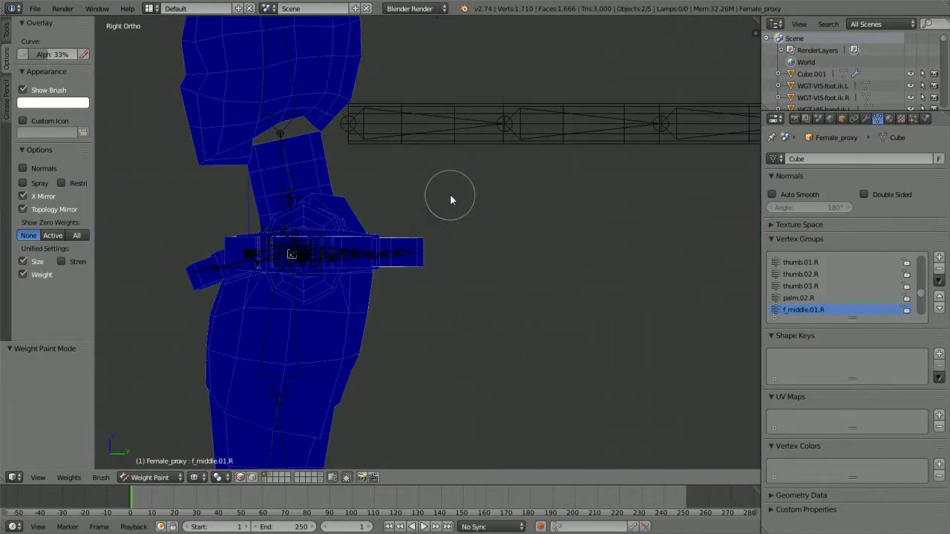
scroll(450, 196, "down", 2)
middle_click_drag(383, 201, 488, 318, "shift")
scroll(469, 258, "up", 2)
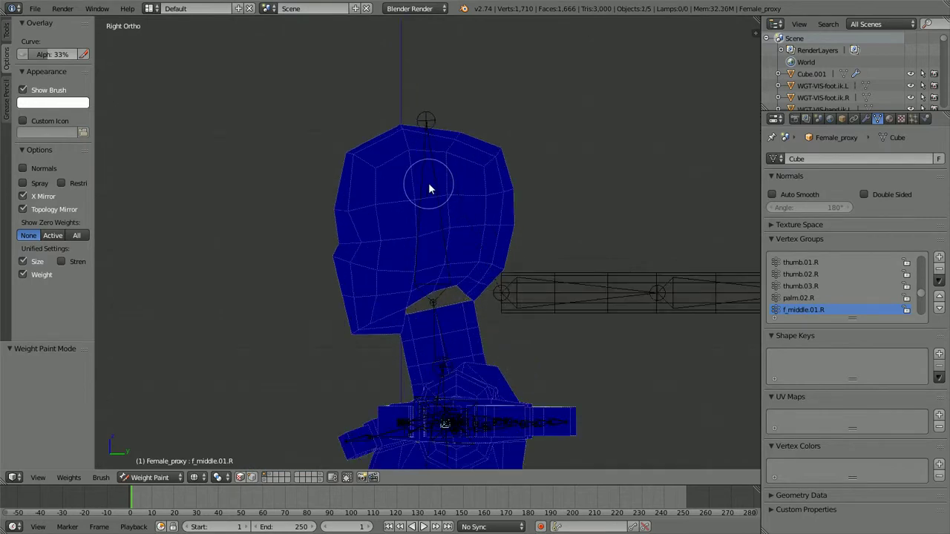
Check the head and neck bone weights from the side with trackball test rotations, cancelling each one
right_click(435, 186)
key("r")
key("r")
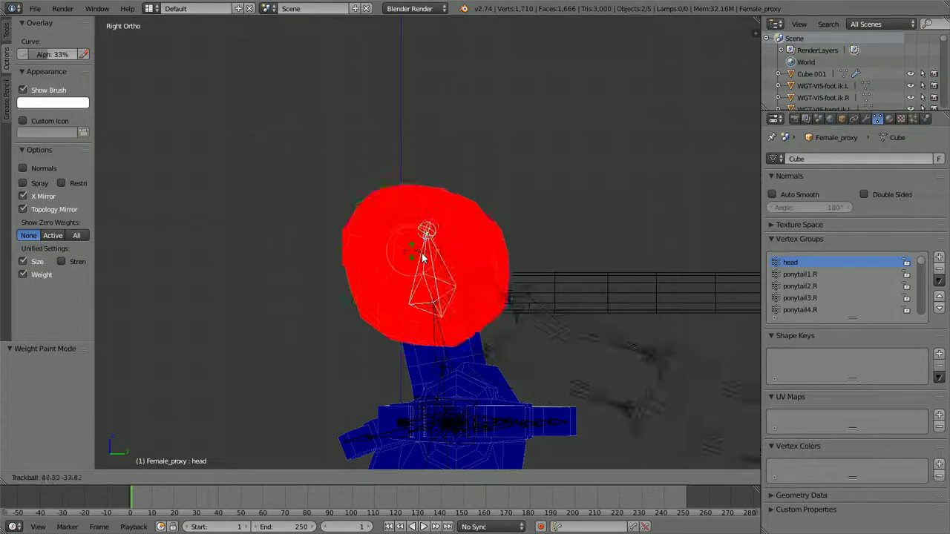
key("Escape")
right_click(438, 327)
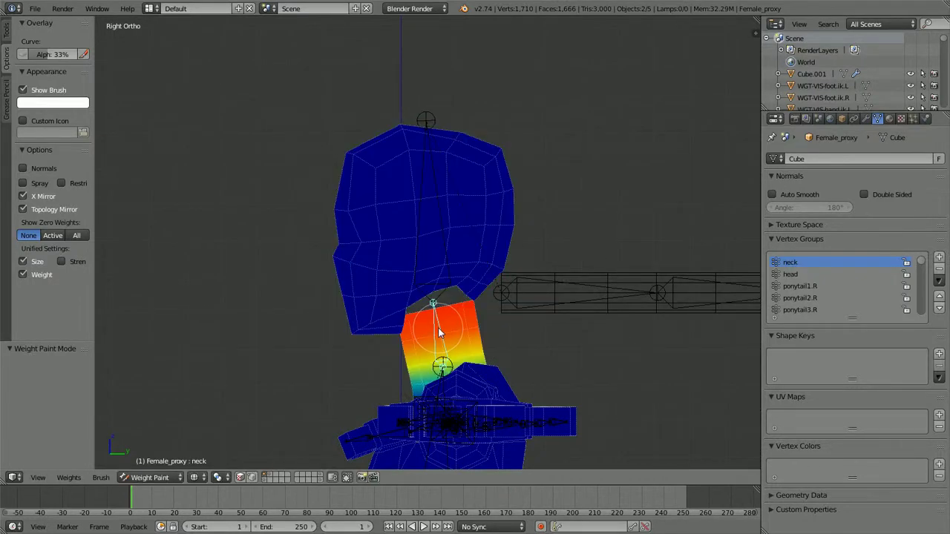
key("r")
key("r")
right_click(415, 308)
Frame the neck bone in front view and test its deformation with a cancelled trackball rotation
key("KP_1")
key("KP_Decimal")
scroll(498, 322, "down", 9)
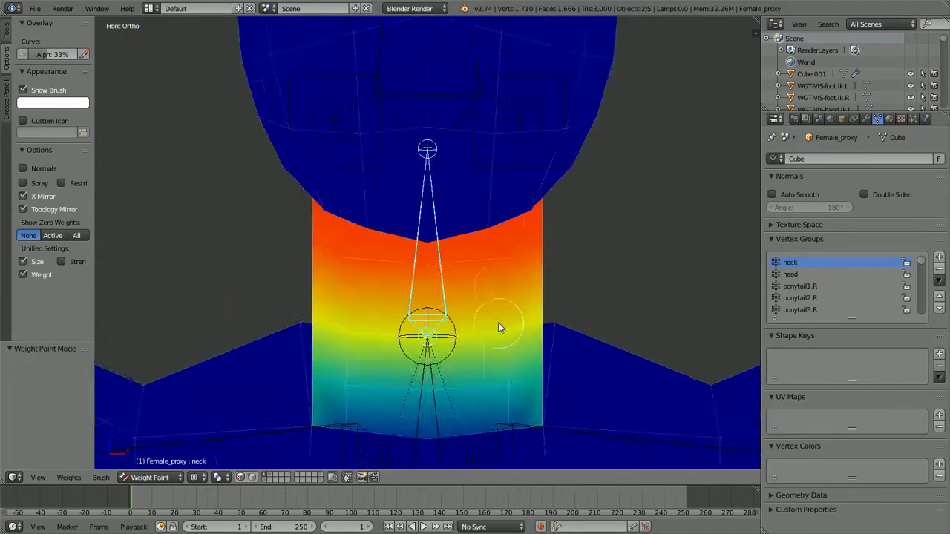
middle_click_drag(491, 326, 500, 276, "shift")
scroll(501, 277, "up", 2)
key("r")
key("r")
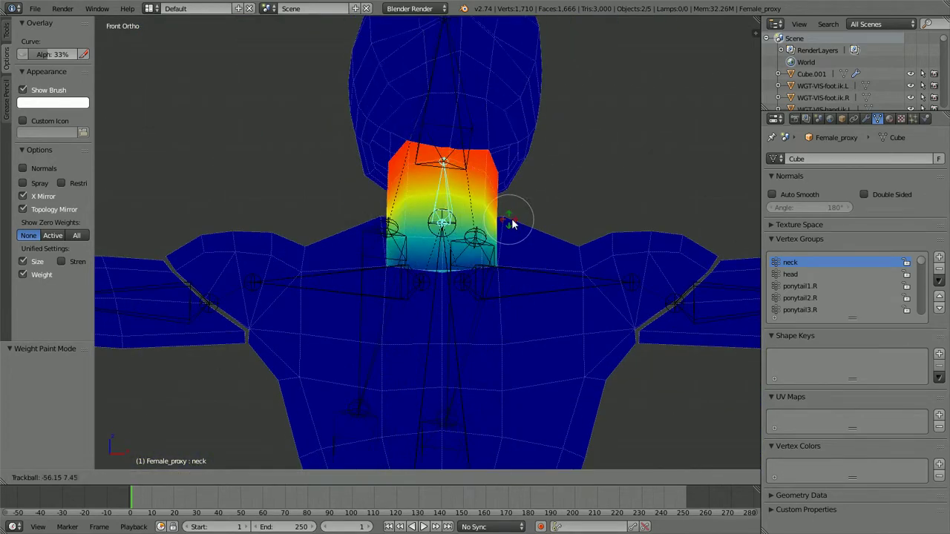
right_click(515, 260)
Select the chest bone and test its influence on the torso with two cancelled trackball rotations
scroll(514, 259, "down", 5)
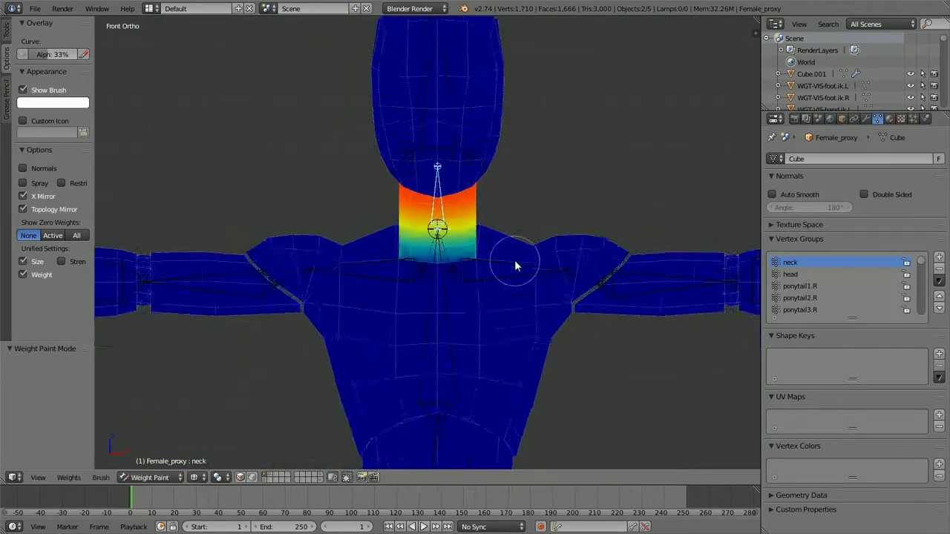
middle_click_drag(484, 331, 473, 226, "shift")
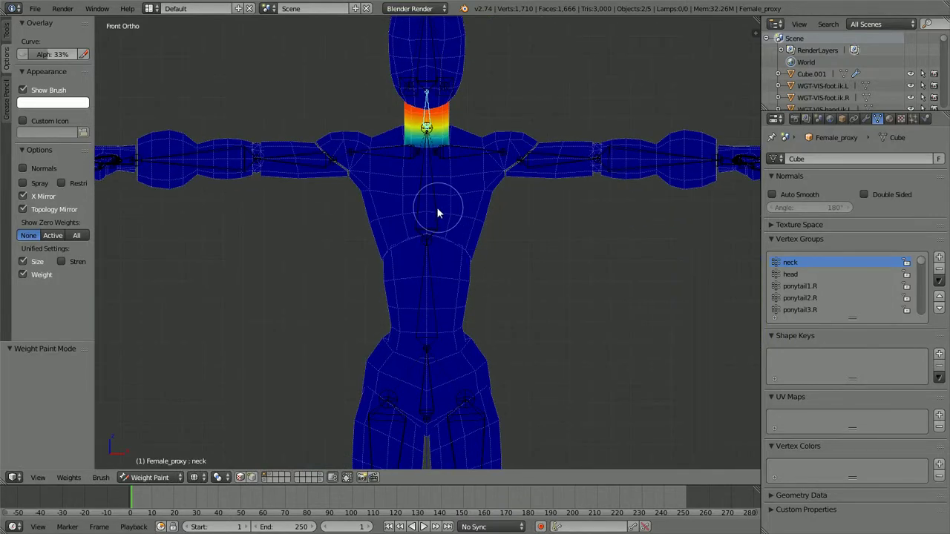
right_click(436, 213)
scroll(455, 239, "up", 2)
key("r")
key("r")
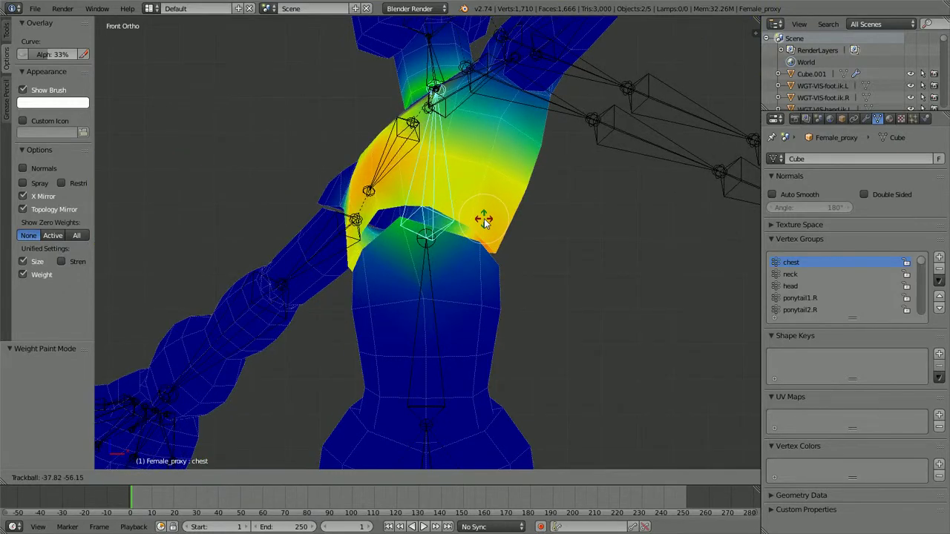
right_click(484, 218)
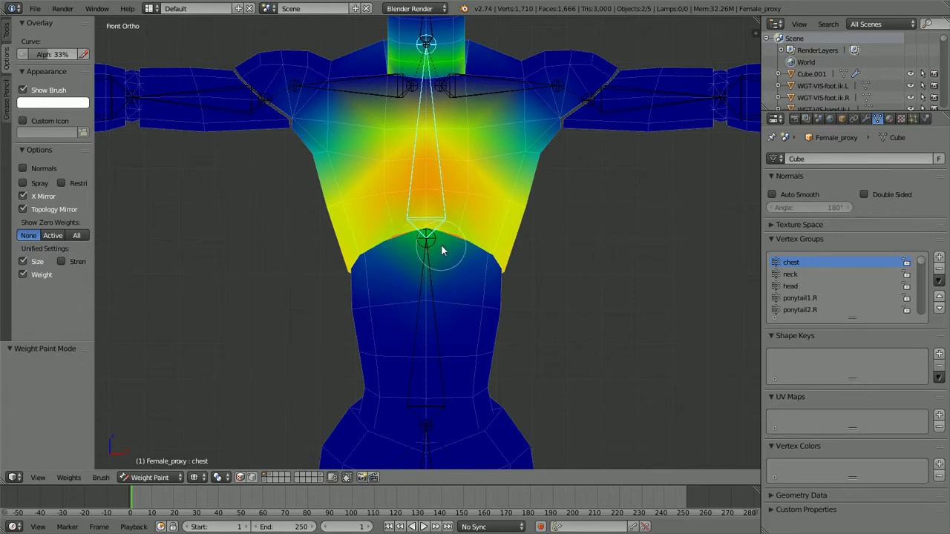
key("r")
key("r")
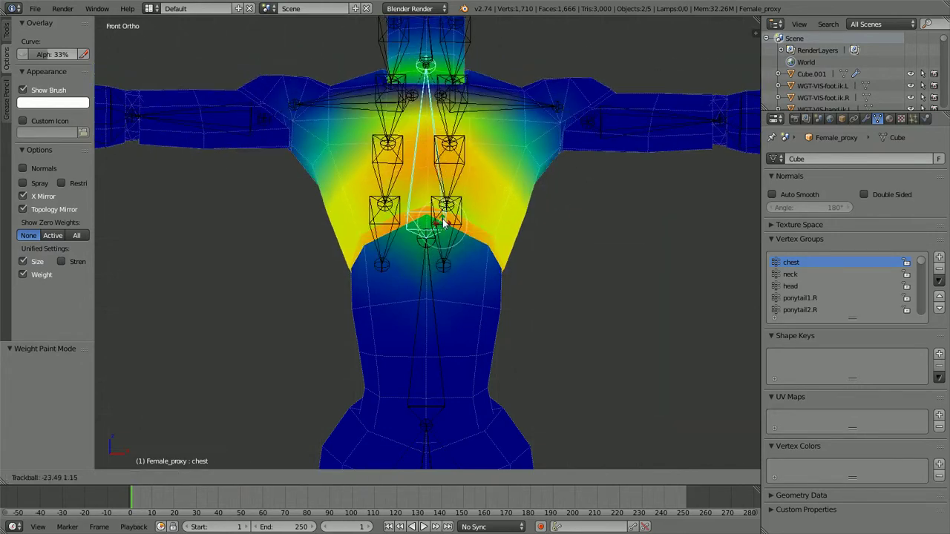
right_click(437, 216)
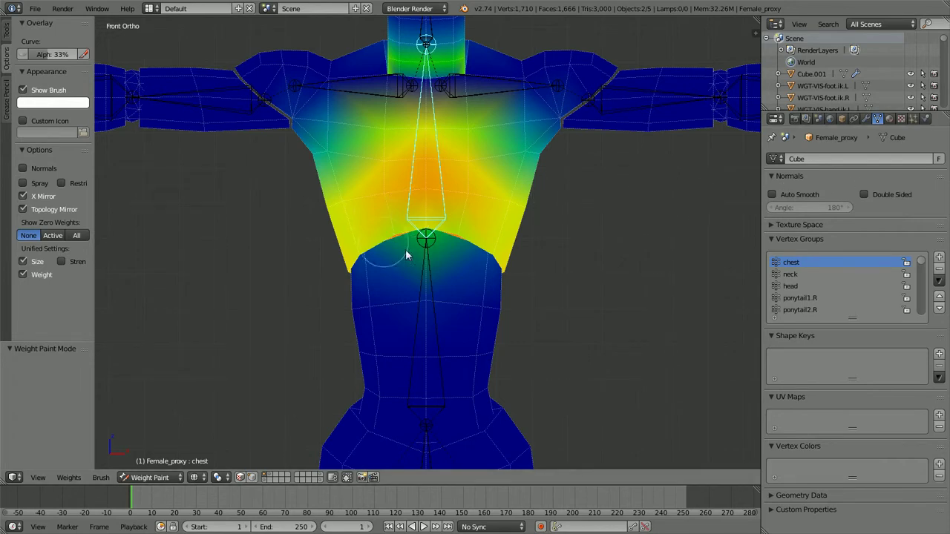
left_click_drag(423, 274, 442, 234)
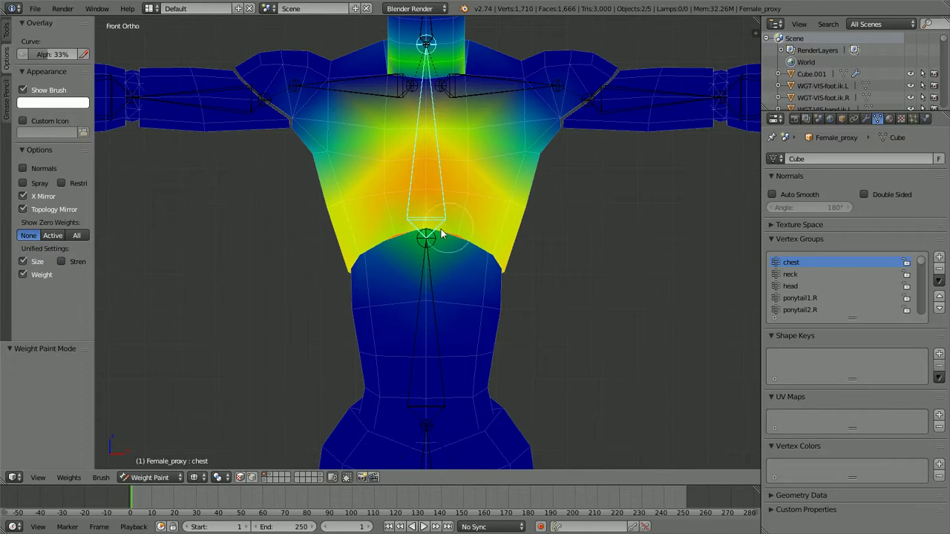